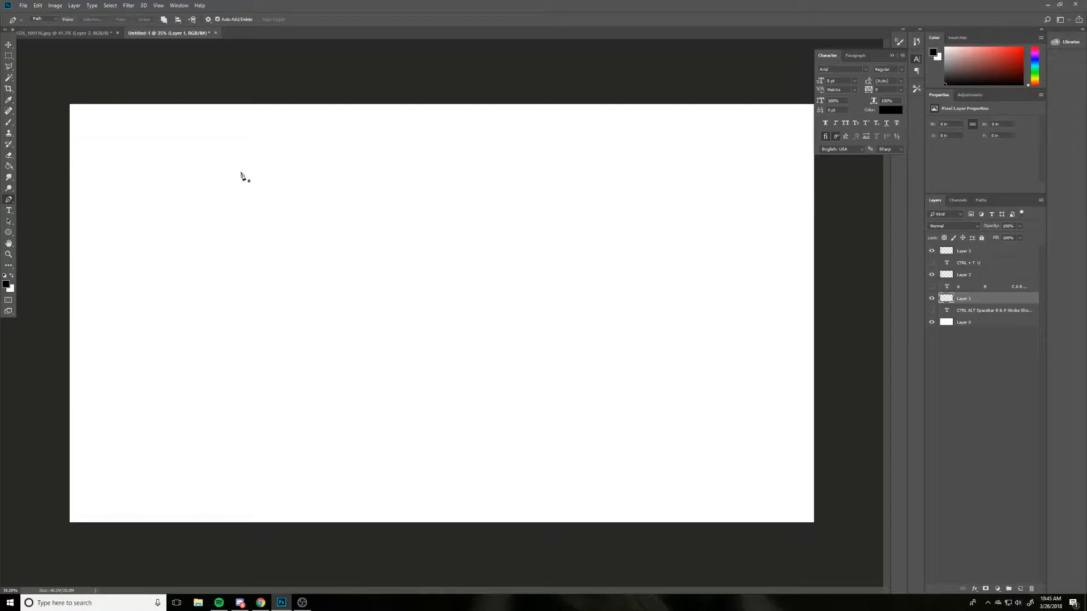
Step: Paint several freehand strokes on Layer 1 with the Brush tool
key(b)
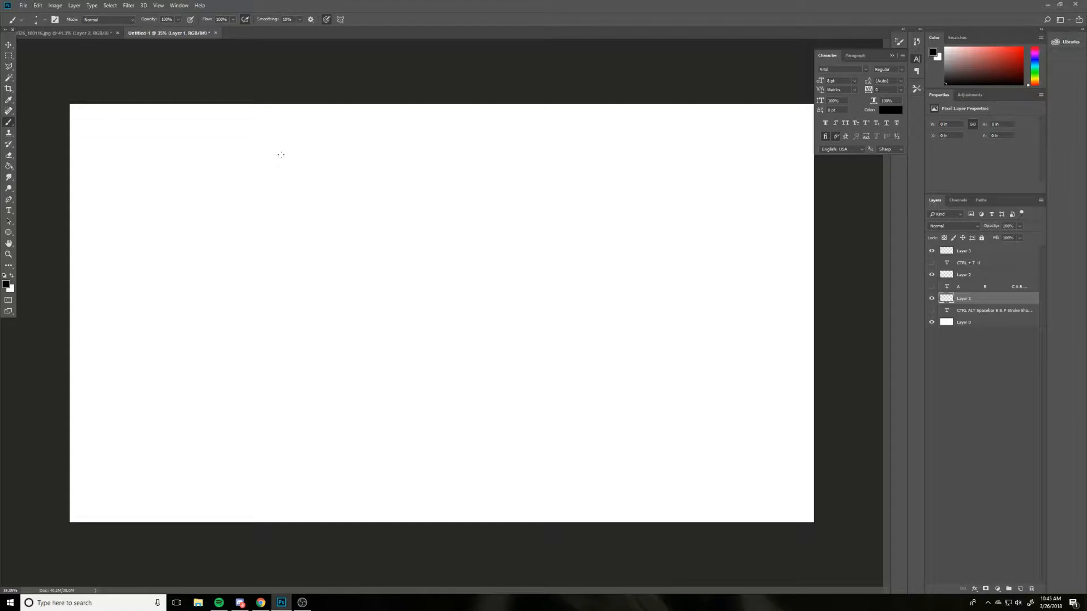
mouse_move(210, 478)
mouse_down()
mouse_move(144, 438)
mouse_move(115, 463)
mouse_move(82, 422)
mouse_up()
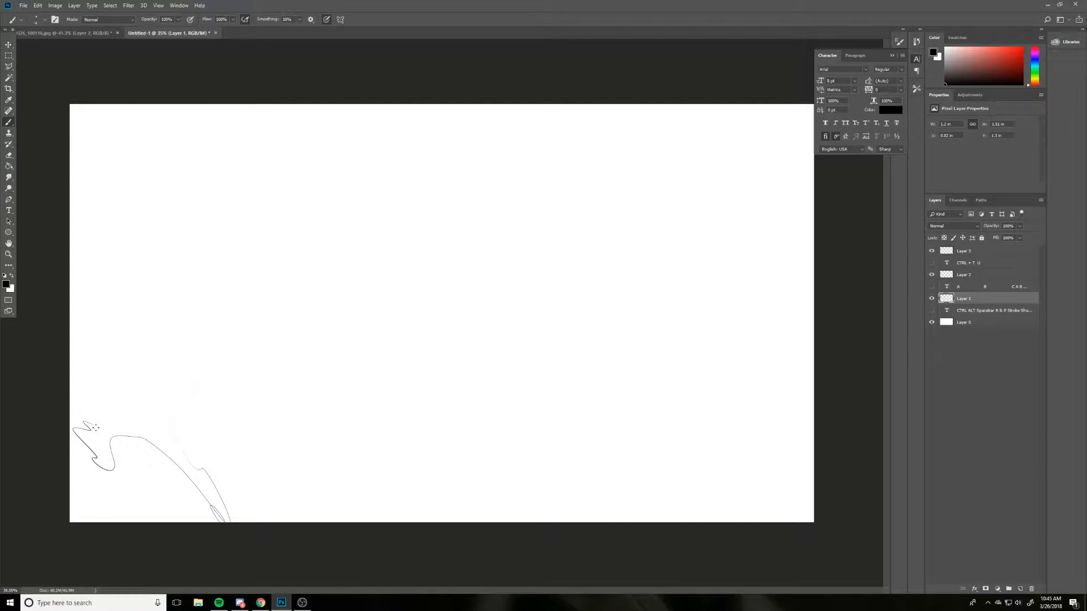
mouse_move(408, 189)
mouse_down()
mouse_move(400, 259)
mouse_move(535, 272)
mouse_up()
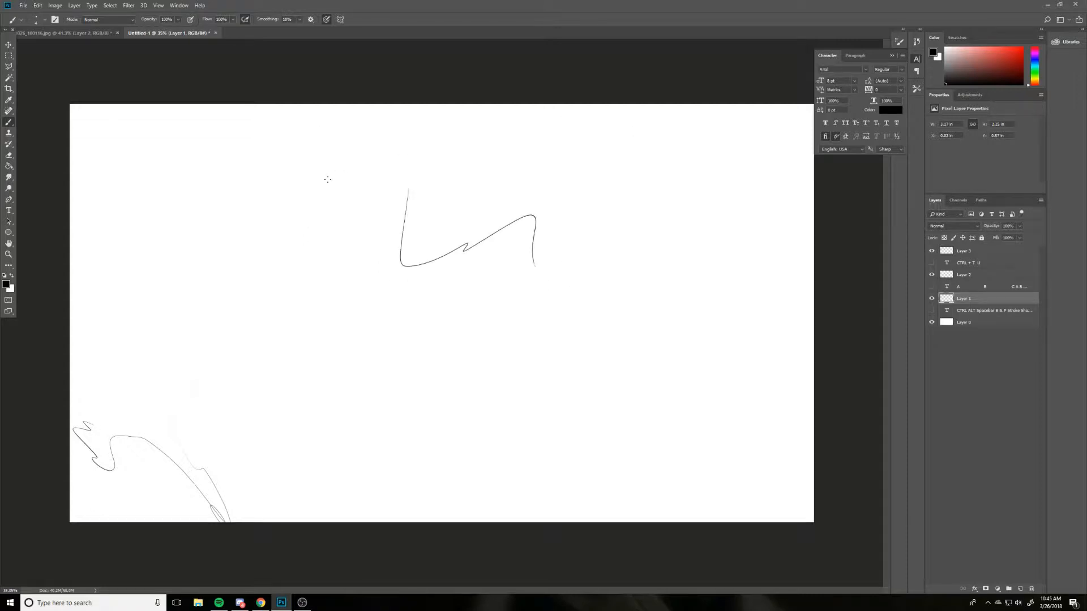
drag(327, 187, 365, 224)
mouse_move(385, 178)
mouse_down()
mouse_move(403, 166)
mouse_move(390, 228)
mouse_up()
Step: Undo the freehand brush strokes and step back until the older curved path is removed too
key(ctrl+alt+z)
key(ctrl+alt+z)
key(ctrl+alt+z)
key(ctrl+alt+z)
key(ctrl+alt+z)
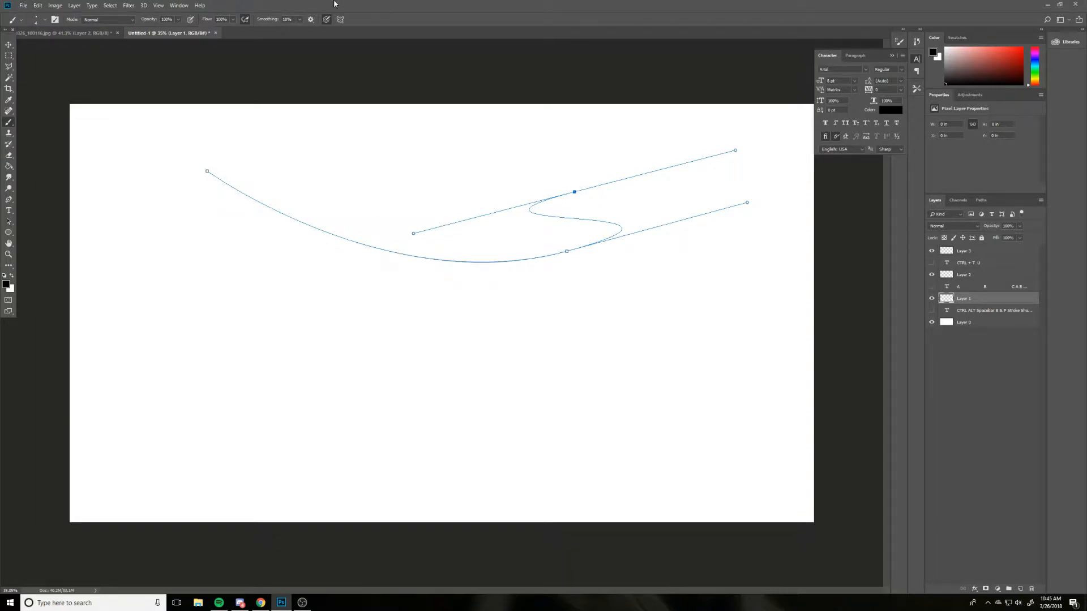
click(37, 6)
click(54, 31)
Step: Draw a curved two-point path across the canvas with the Pen tool and move its end anchor inward
key(p)
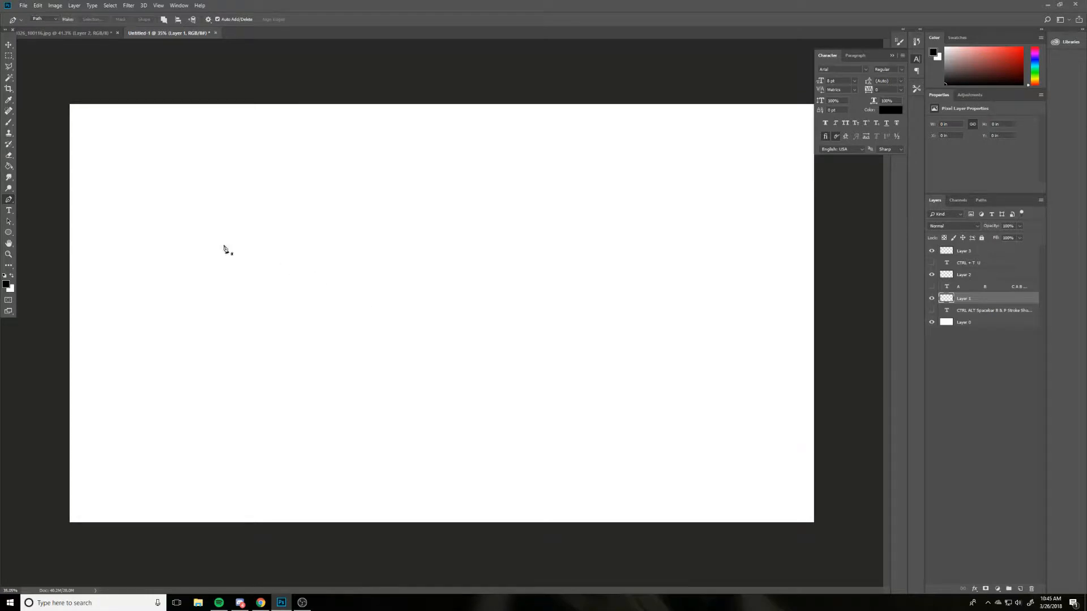
click(312, 266)
drag(649, 251, 745, 177)
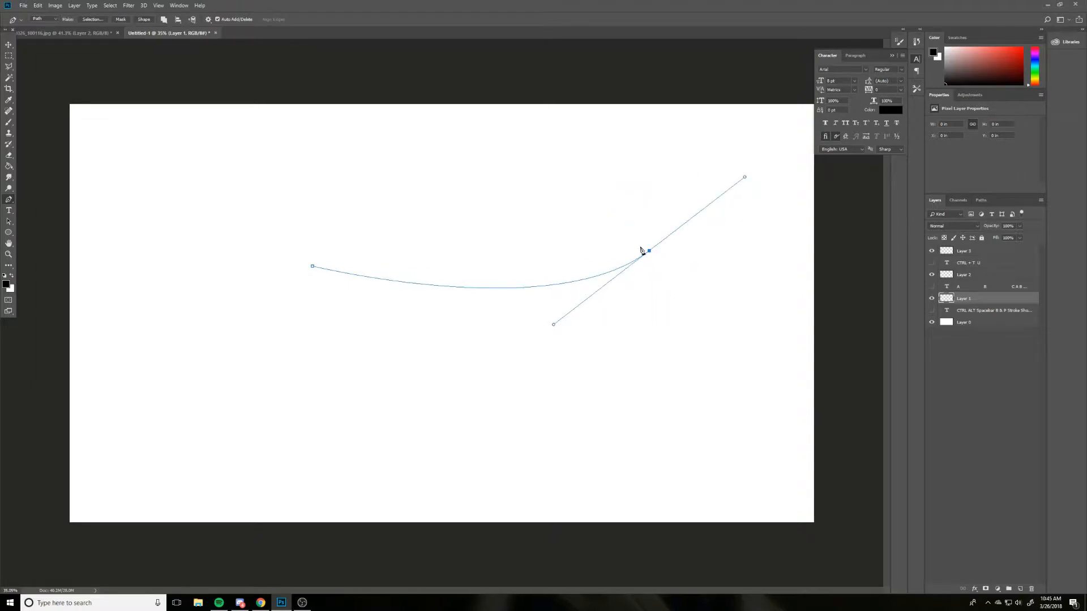
drag(650, 253, 536, 292)
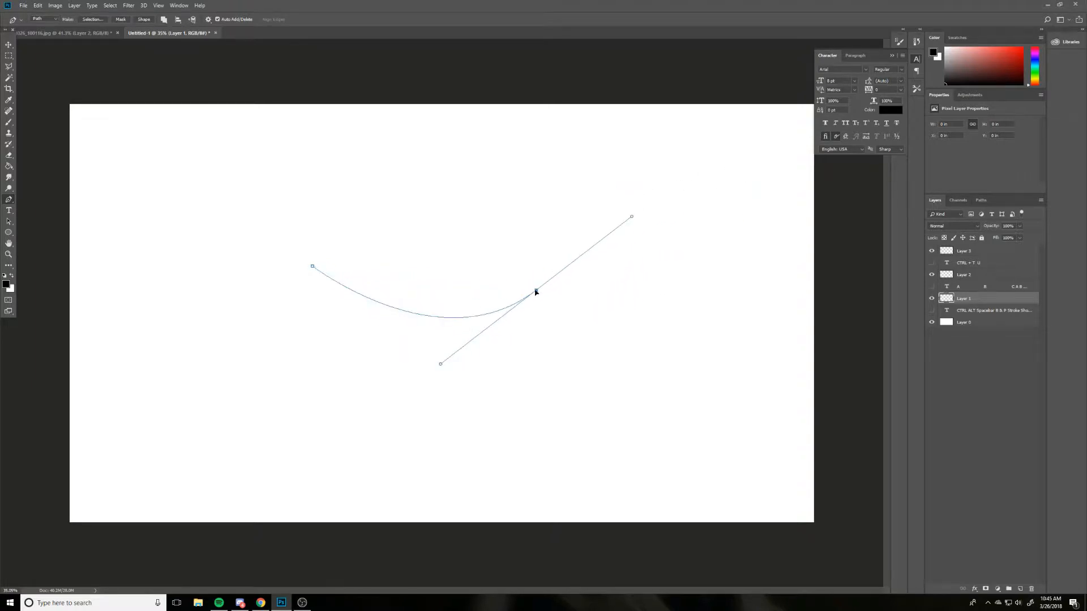
Step: Stroke the curved path with the Pencil and Simulate Pressure enabled, and dismiss the path
right_click(533, 290)
click(633, 276)
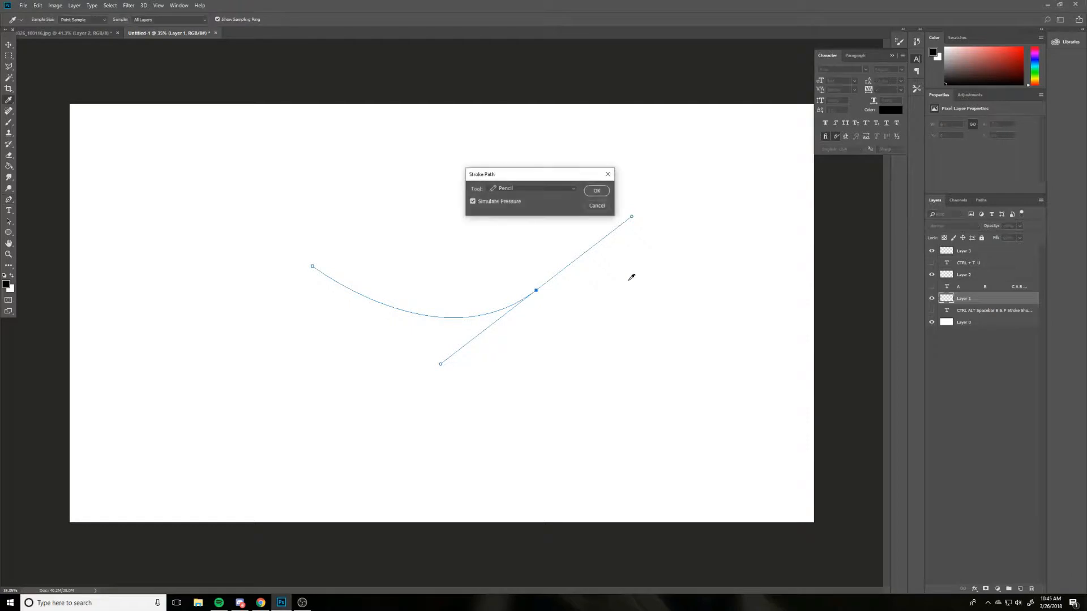
click(596, 195)
key(Return)
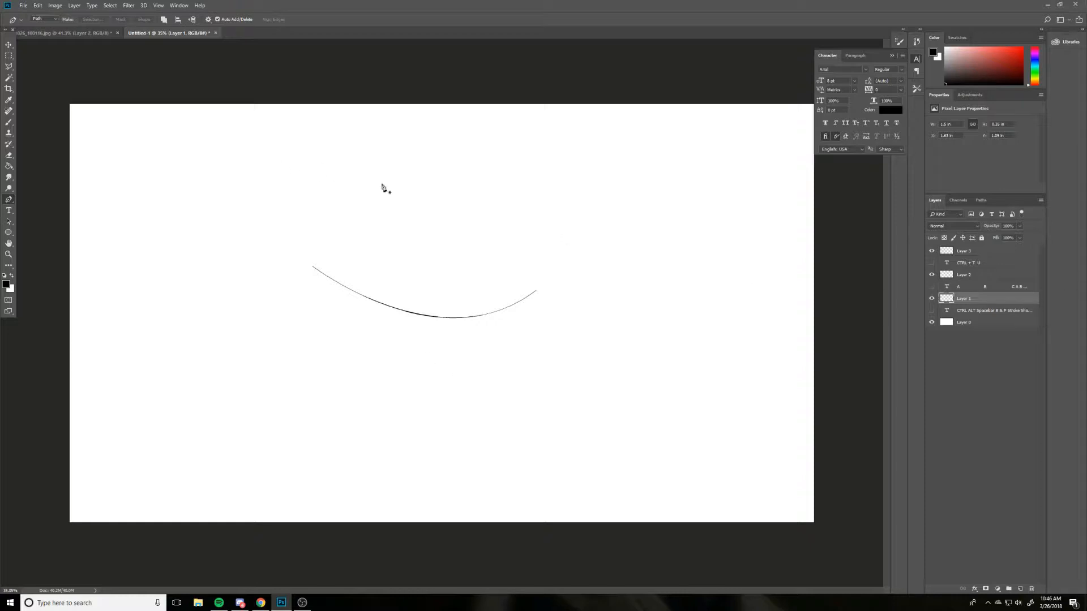
Step: Undo the path stroke and the curved path to leave the canvas empty
key(ctrl+alt+z)
key(ctrl+alt+z)
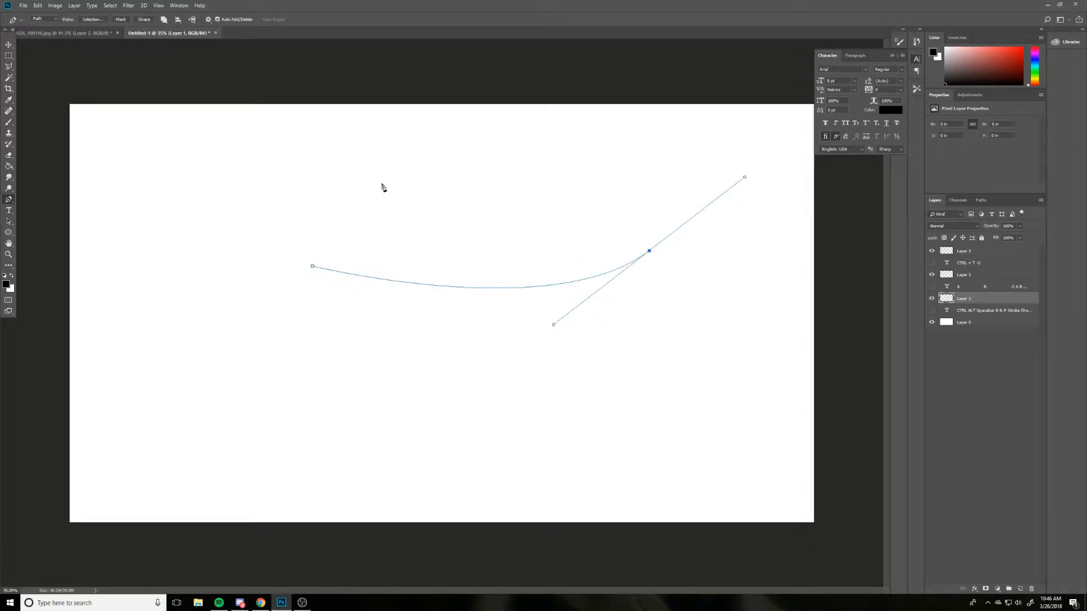
key(ctrl+alt+z)
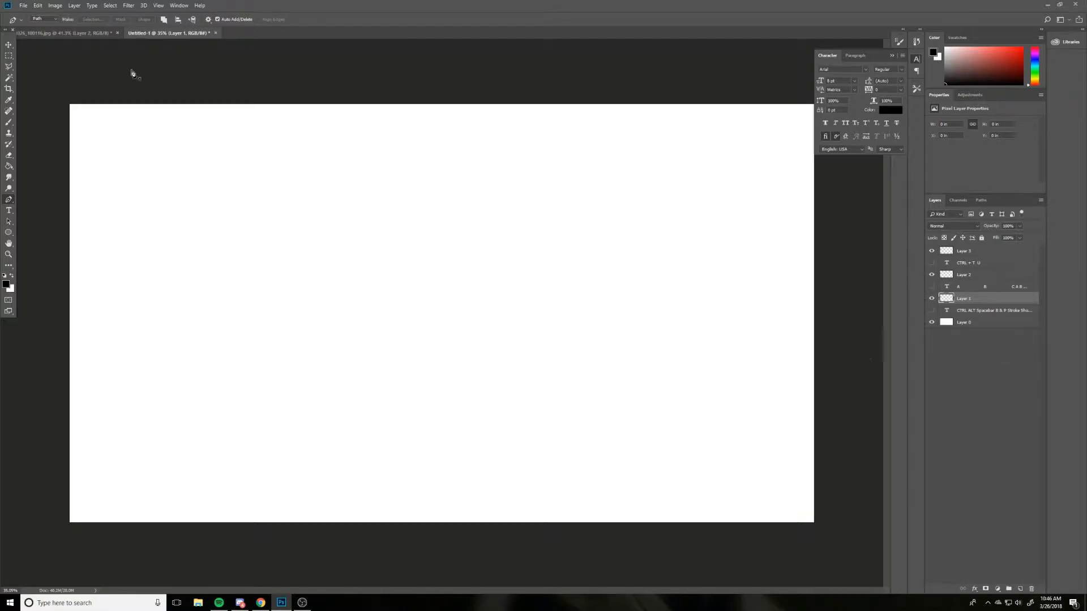
Step: Show the text layer that lists the shortcuts from CTRL to Shift
click(931, 311)
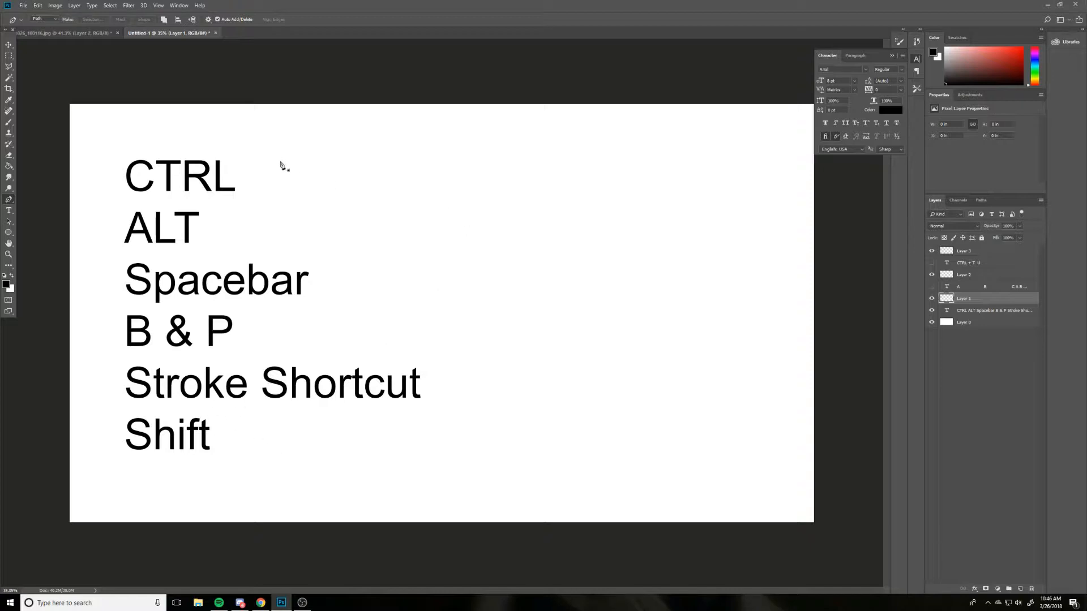
Step: Draw a straight pen path beside the word CTRL, reposition both of its end points and delete it
click(278, 182)
click(661, 178)
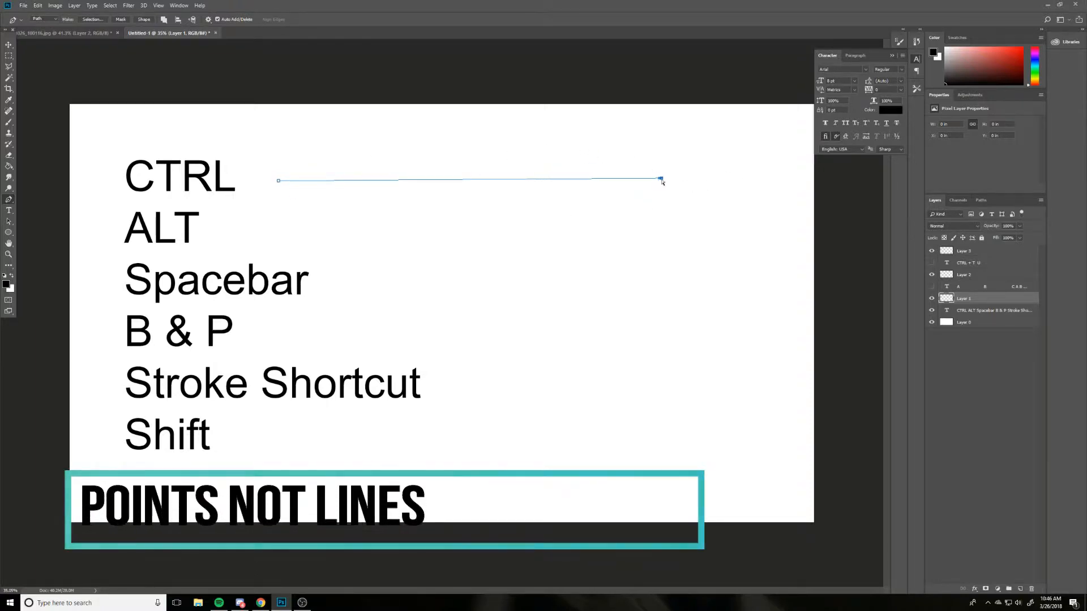
drag(661, 179, 575, 168)
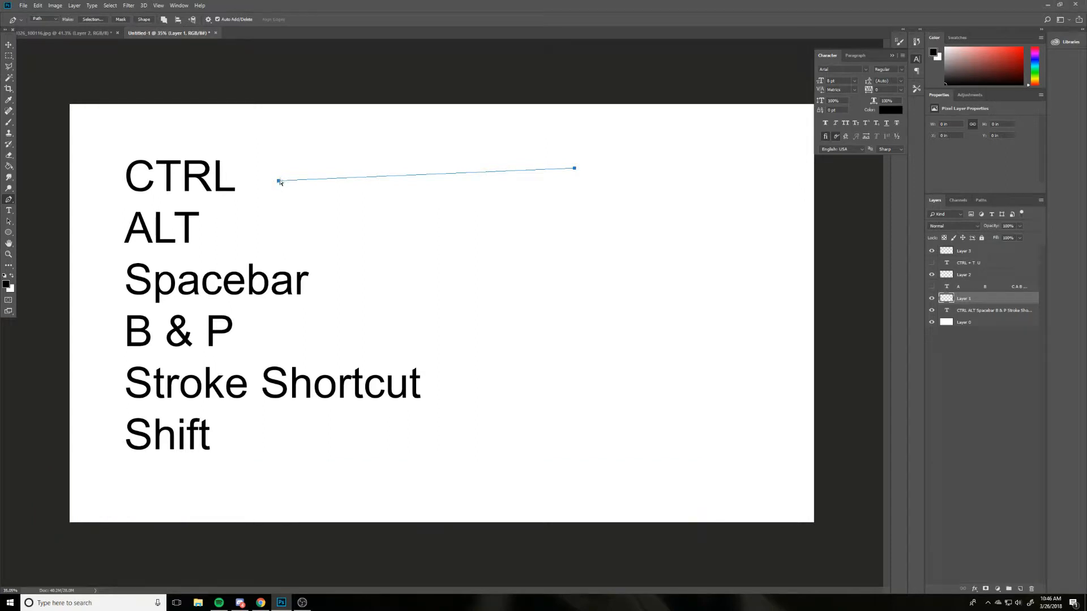
drag(279, 182, 291, 160)
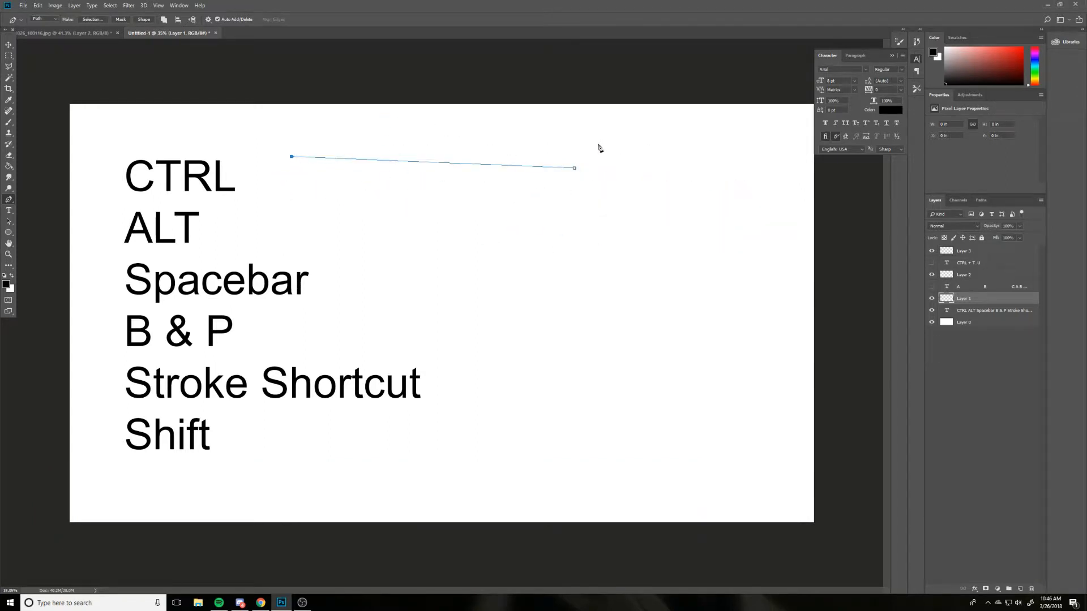
key(Delete)
Step: Draw a curved pen path beside the word ALT, adjust its direction handles and clear the path
click(291, 226)
click(605, 245)
drag(605, 245, 677, 196)
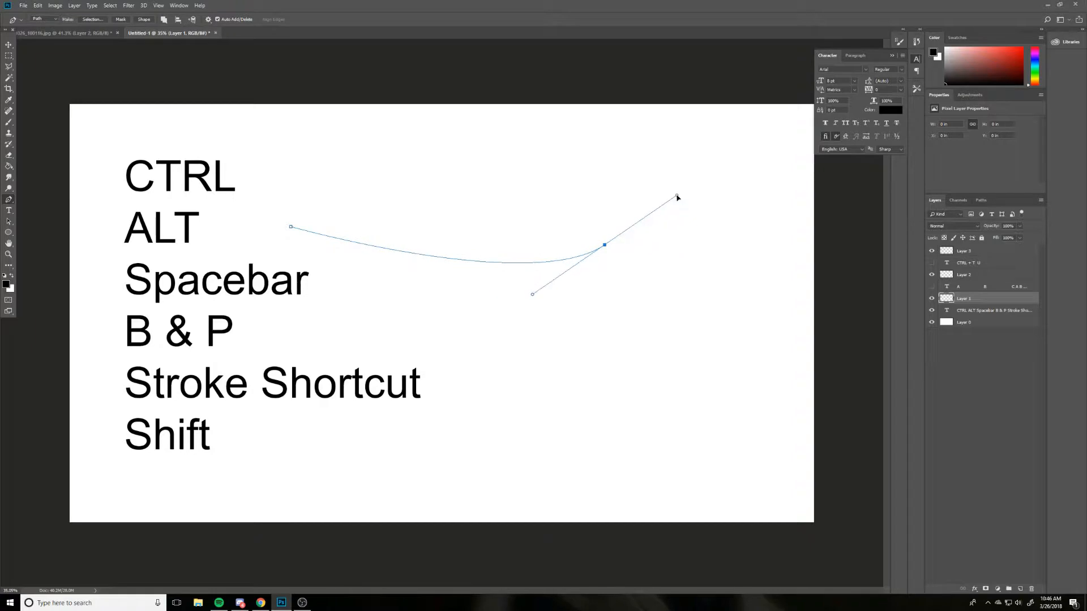
click(487, 166)
drag(488, 168, 580, 157)
drag(678, 197, 571, 195)
key(Return)
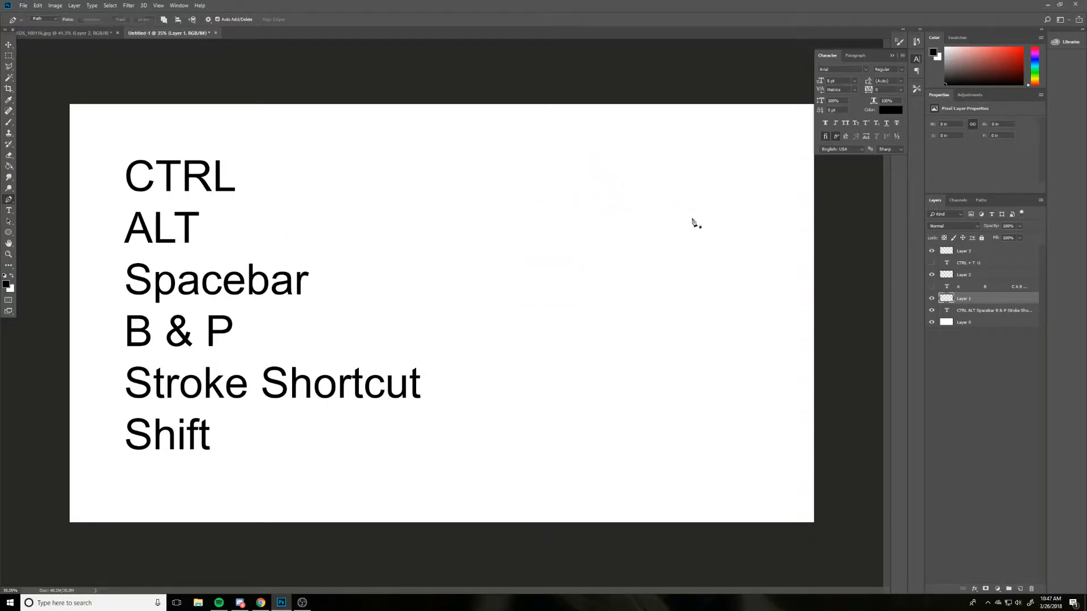
Step: Place a pen anchor beside the word Spacebar, pan around the zoomed-in canvas, and delete the anchor after fitting the view
click(357, 283)
scroll(451, 285, up, 15)
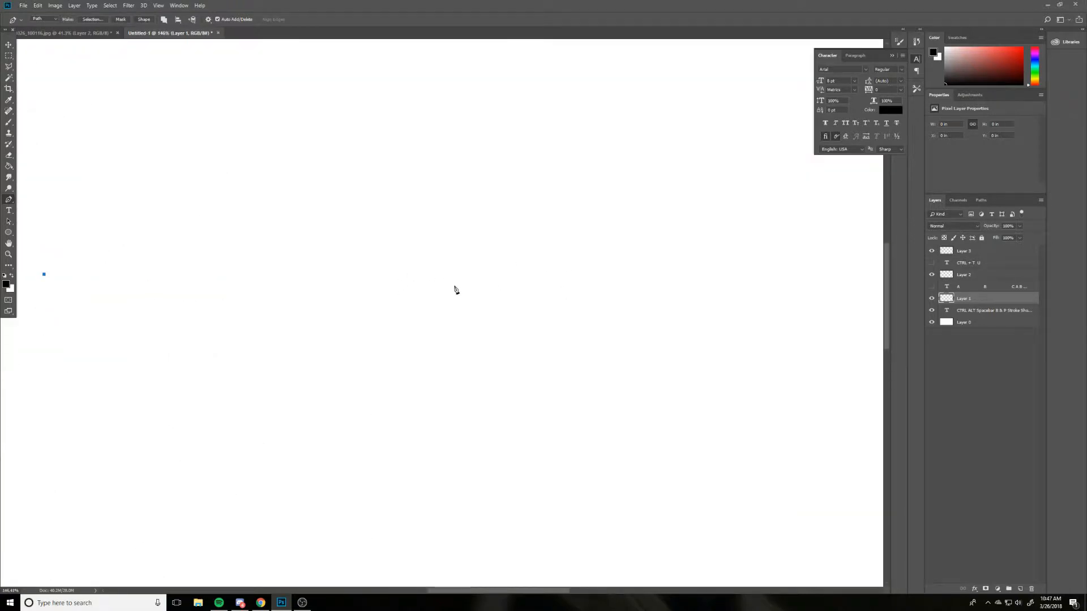
key(space)
drag(137, 307, 436, 351)
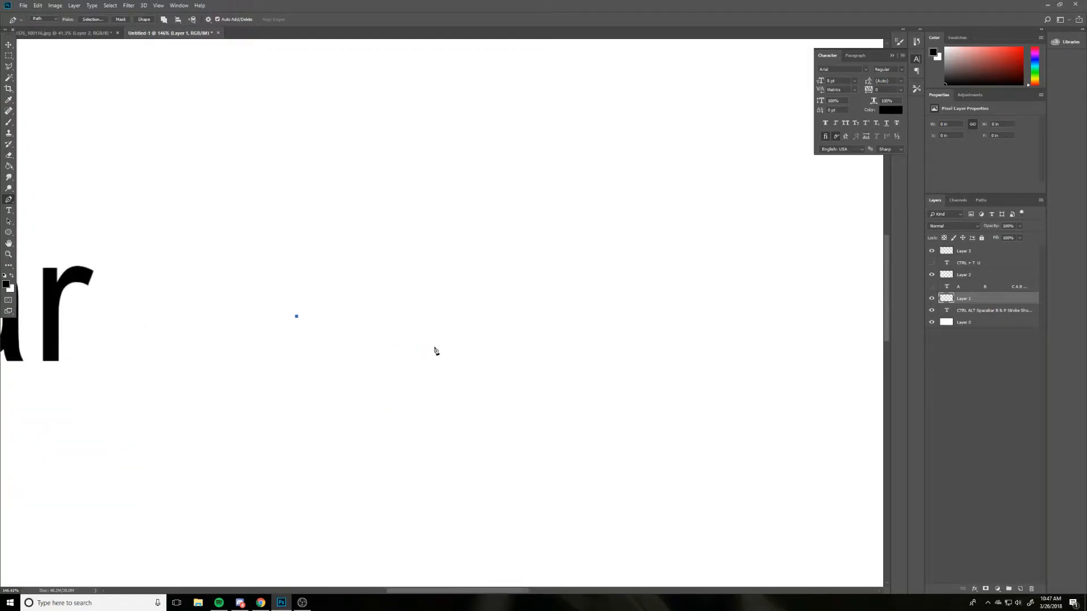
mouse_move(281, 398)
mouse_down()
mouse_move(667, 247)
mouse_move(310, 561)
mouse_up()
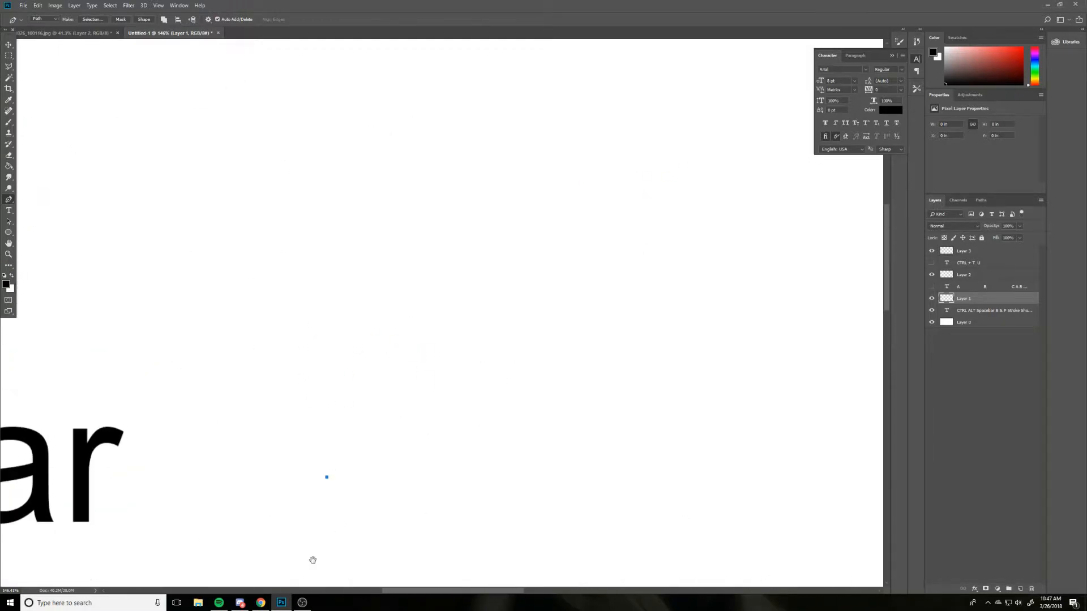
drag(405, 388, 316, 209)
key(ctrl+1)
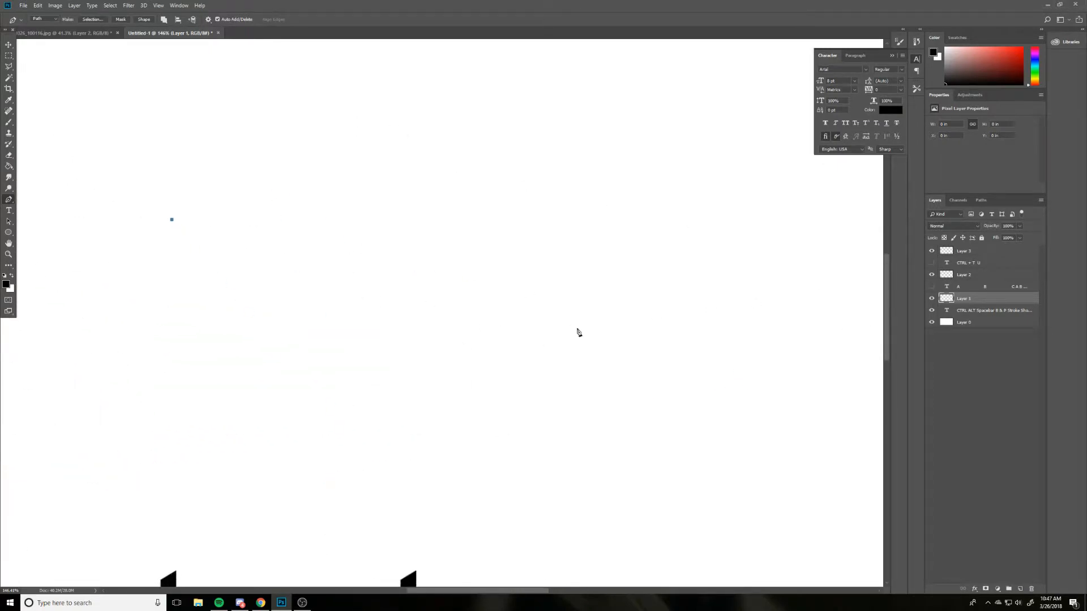
key(ctrl+0)
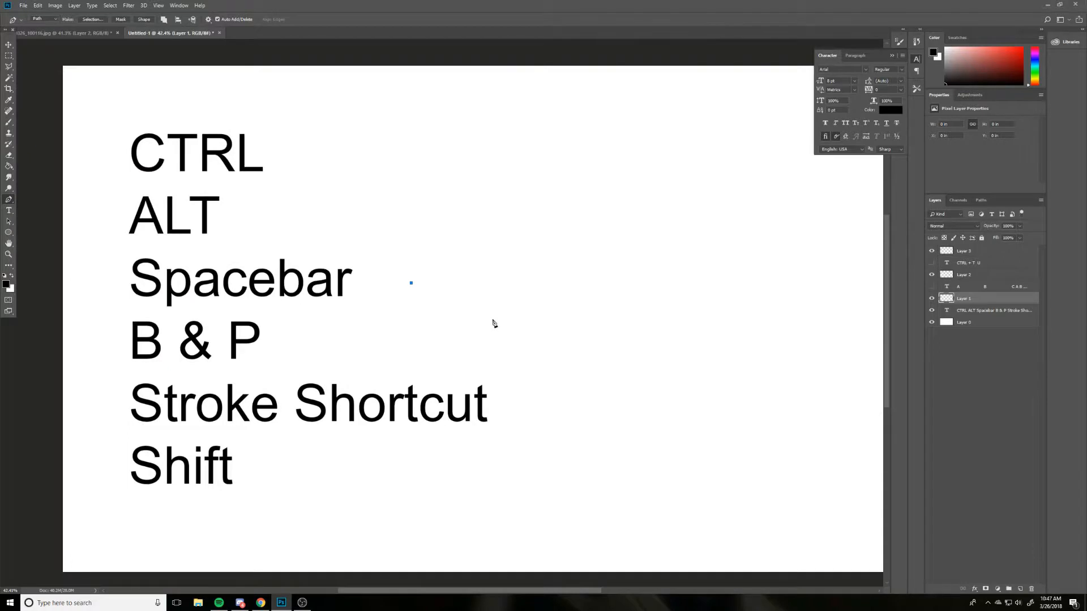
key(Delete)
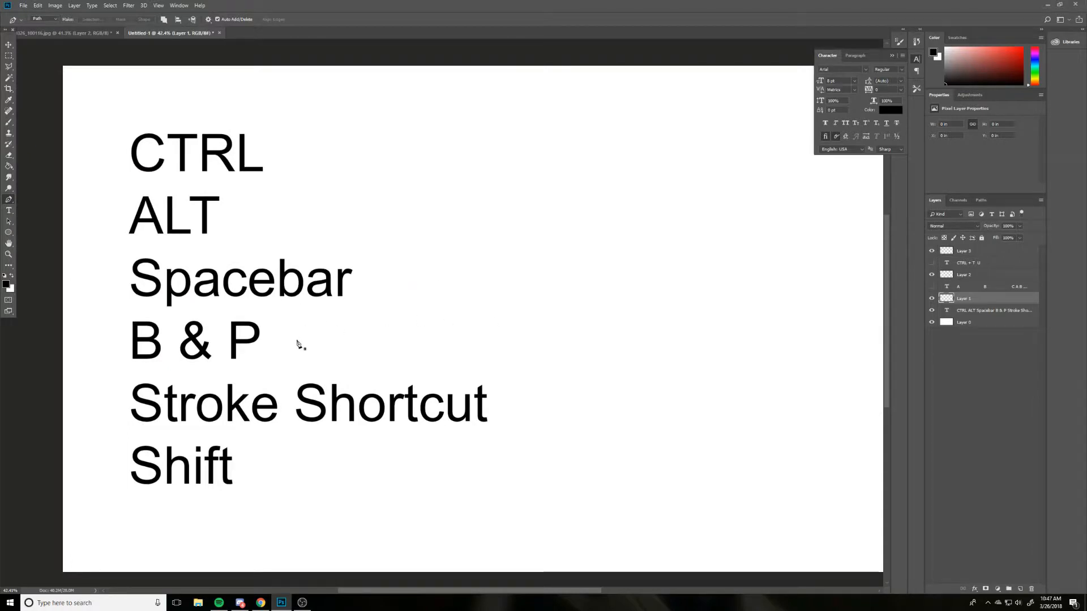
Step: Alternate between the Brush and Pen tools, paint a freehand squiggle beside B & P and undo it
key(b)
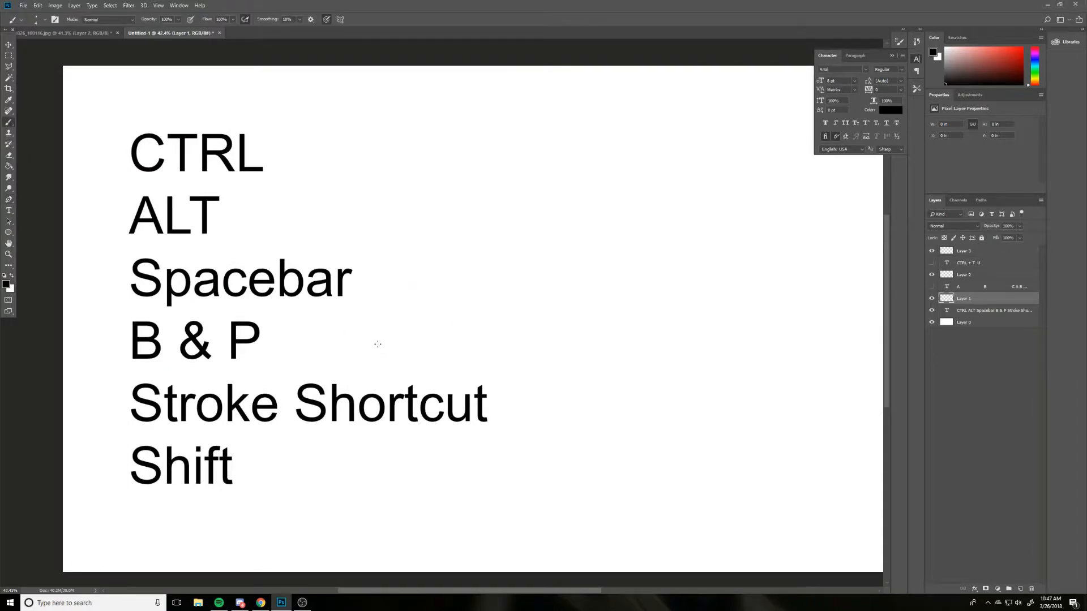
key(p)
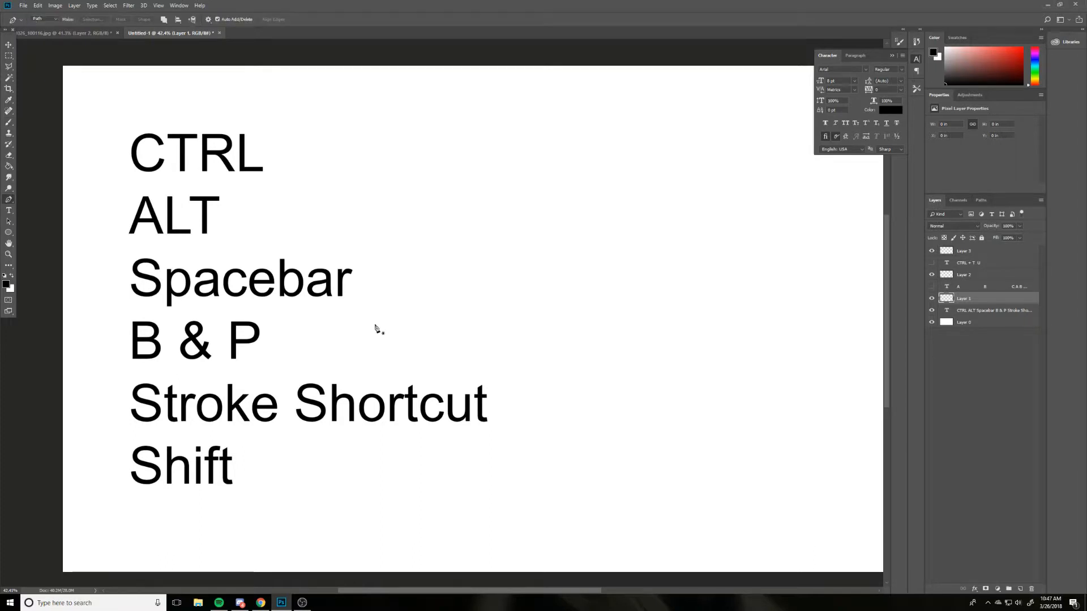
key(b)
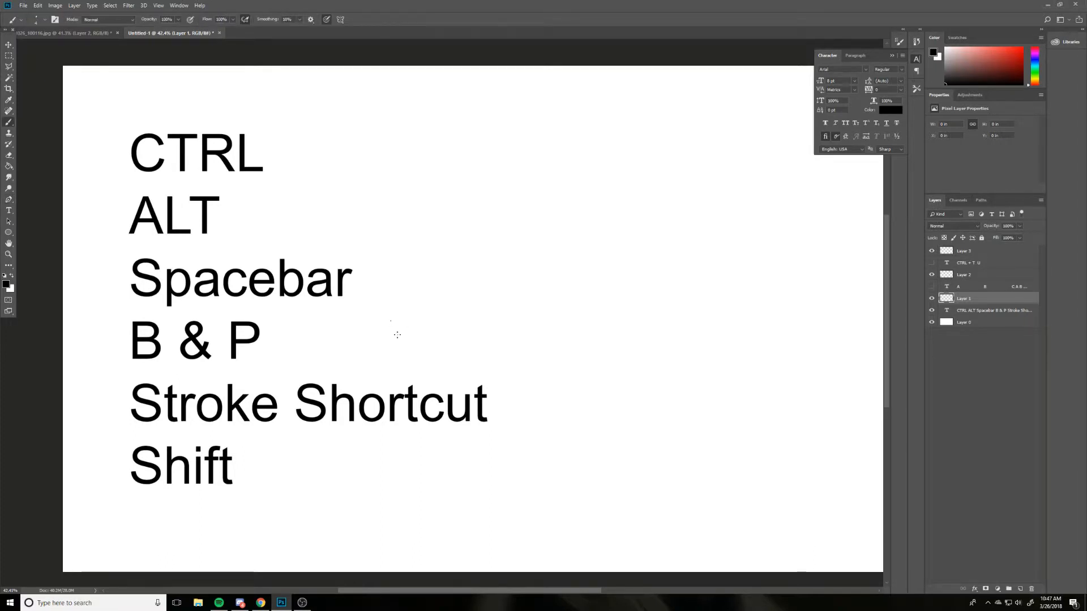
mouse_move(391, 321)
mouse_down()
mouse_move(497, 319)
mouse_move(608, 385)
mouse_move(709, 398)
mouse_move(554, 343)
mouse_move(459, 343)
mouse_move(403, 320)
mouse_up()
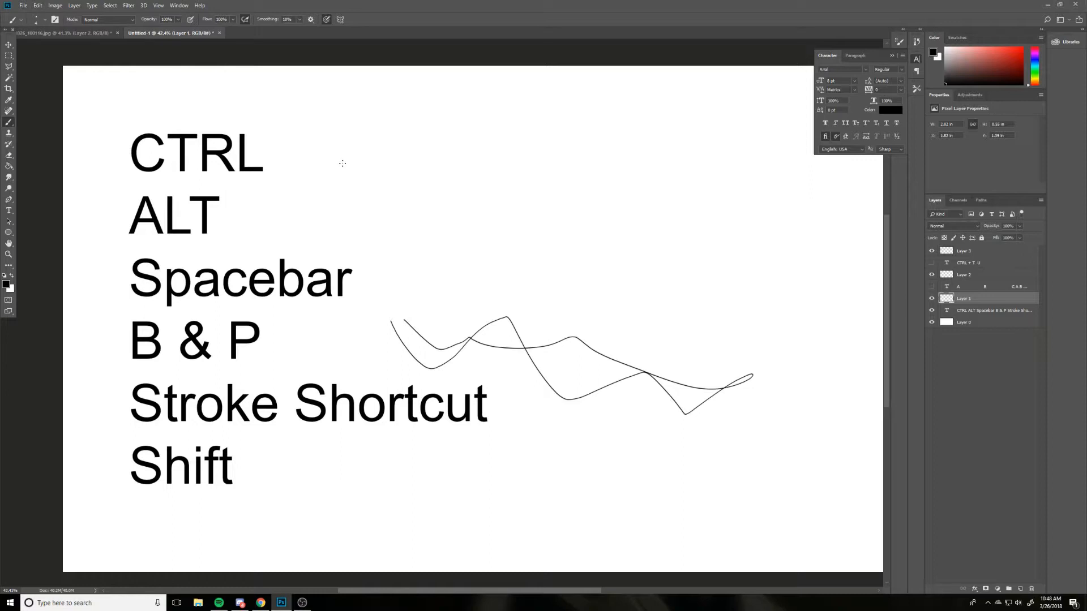
key(ctrl+z)
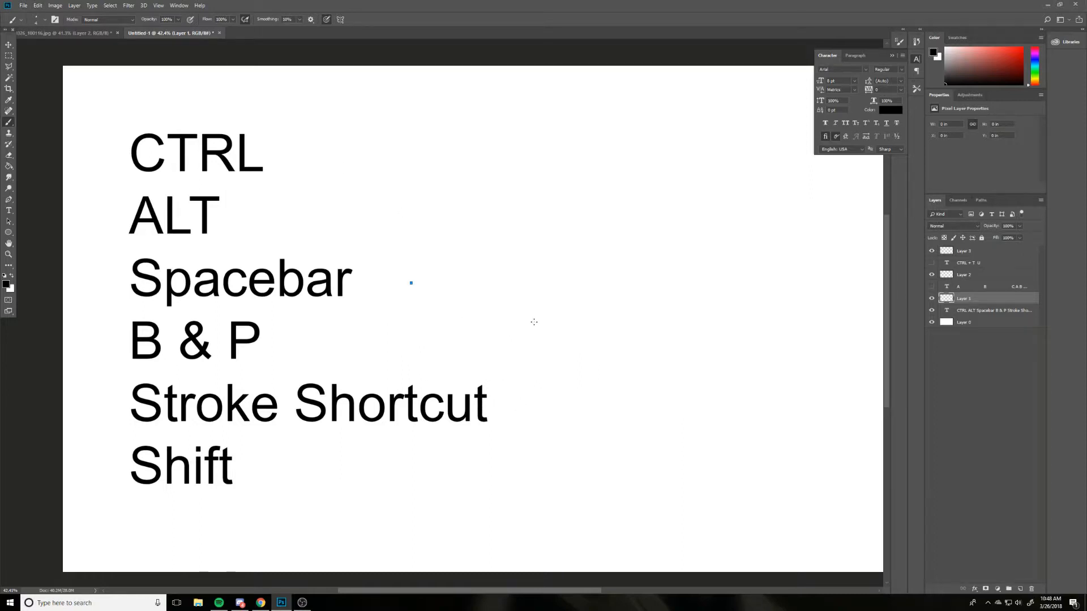
Step: Return to the Pen tool, place an anchor beside Stroke Shortcut and undo it
key(p)
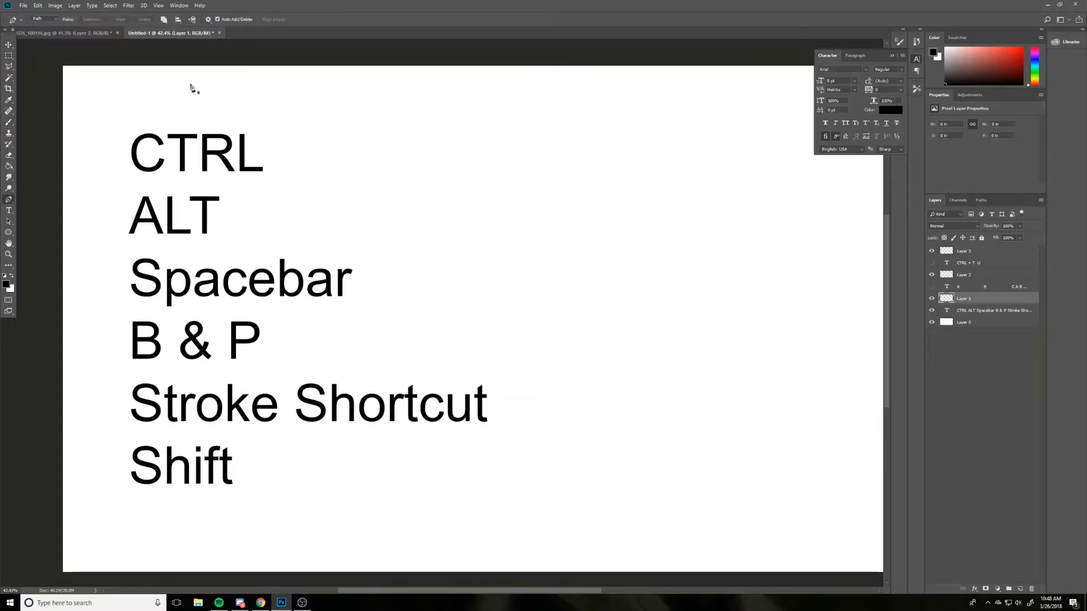
click(519, 411)
key(ctrl+z)
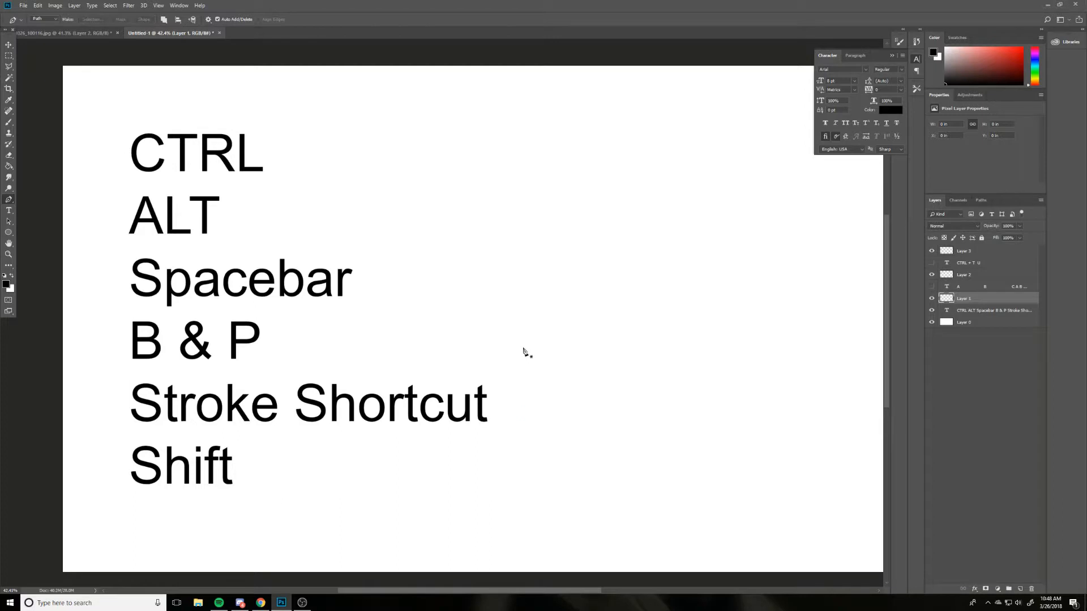
Step: Open the keyboard shortcuts editor and display the shortcuts for Panel Menus
click(38, 6)
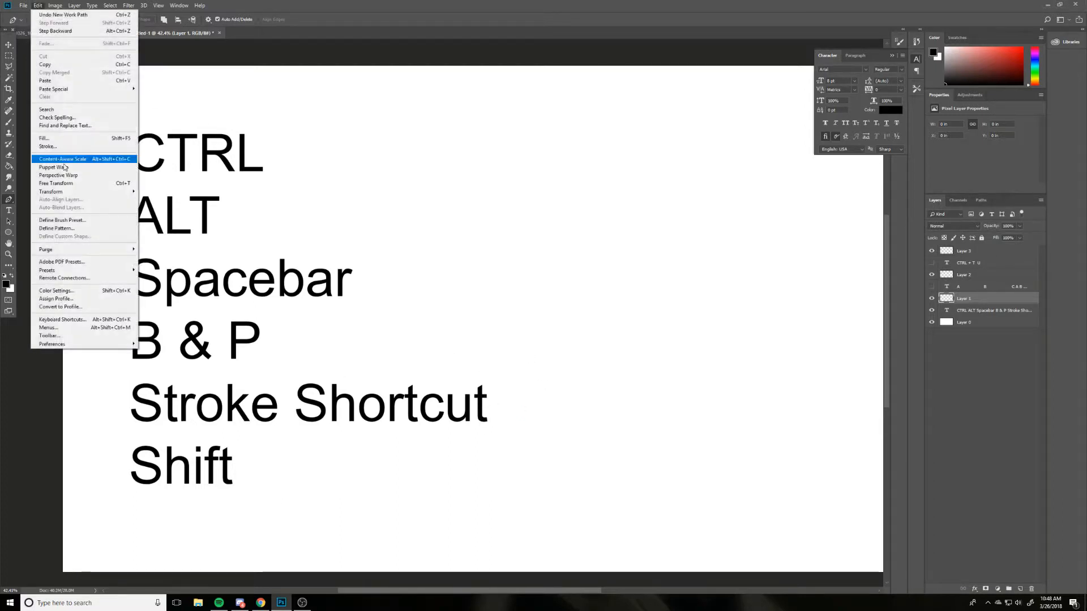
click(85, 320)
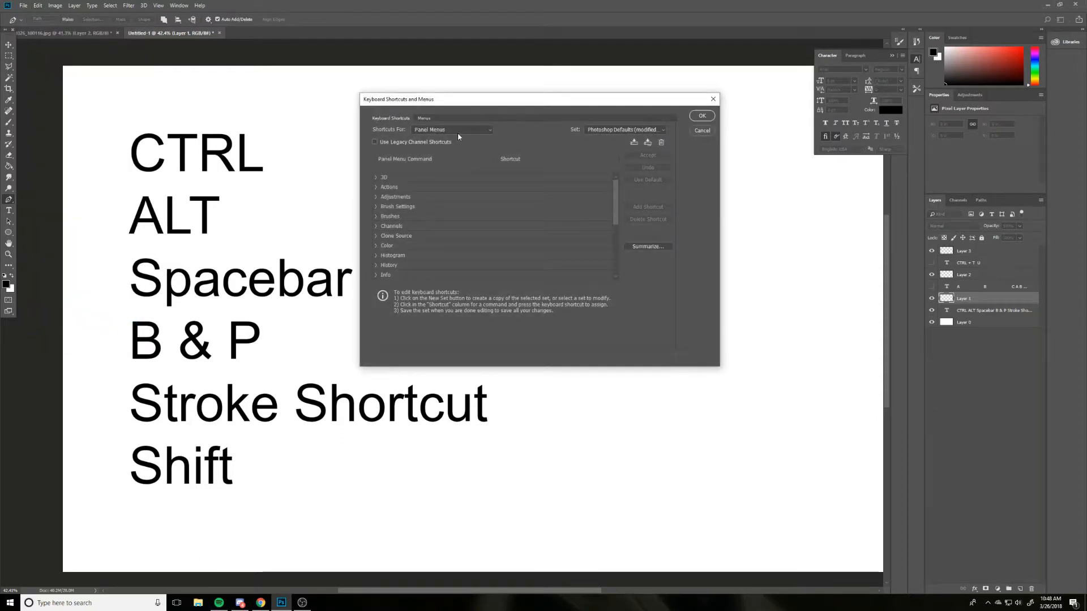
click(459, 131)
click(444, 139)
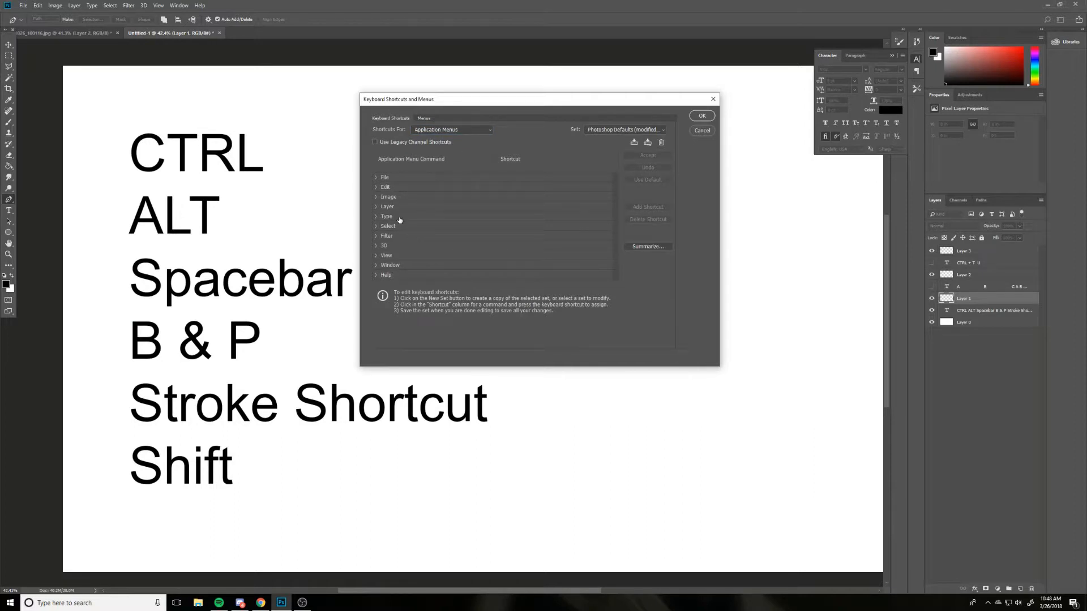
click(477, 135)
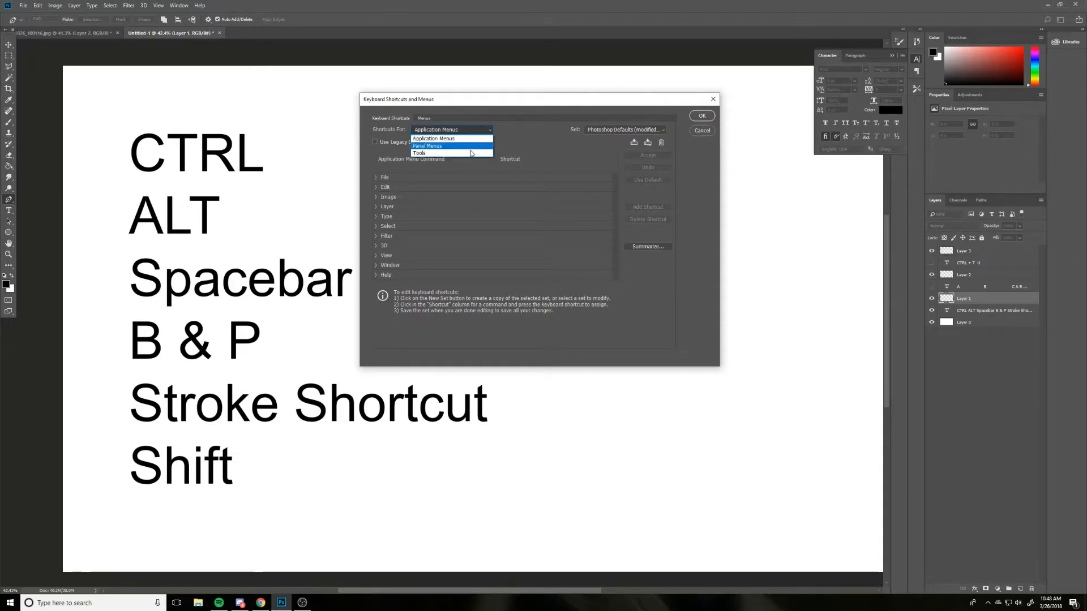
click(458, 146)
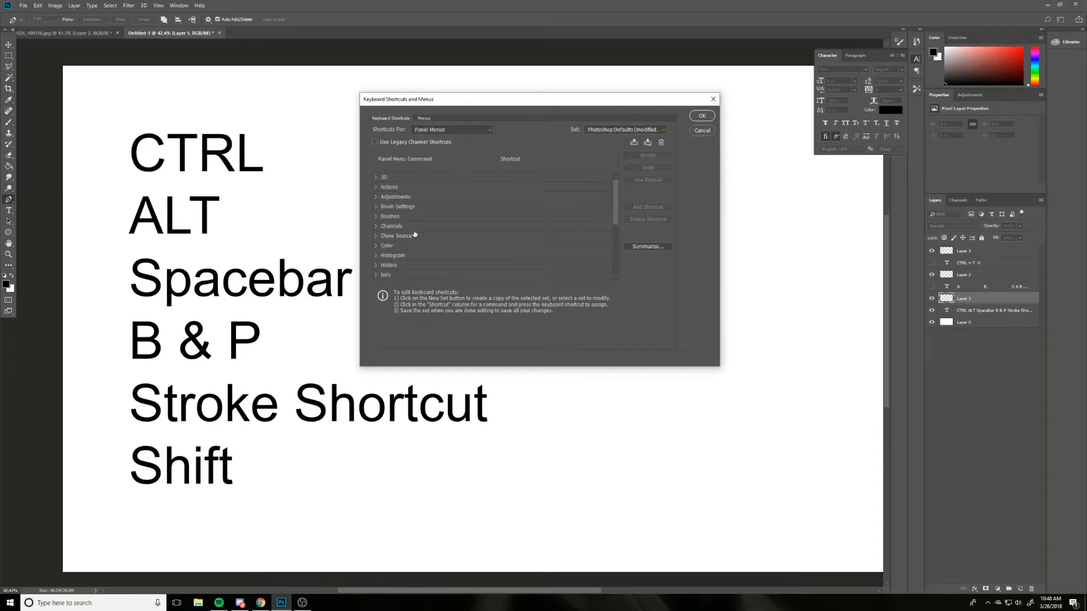
Step: Find the Stroke Path command's shortcut under Paths in the panel menu list and close the shortcuts editor without saving
scroll(419, 260, down, 1)
scroll(418, 261, down, 1)
click(376, 245)
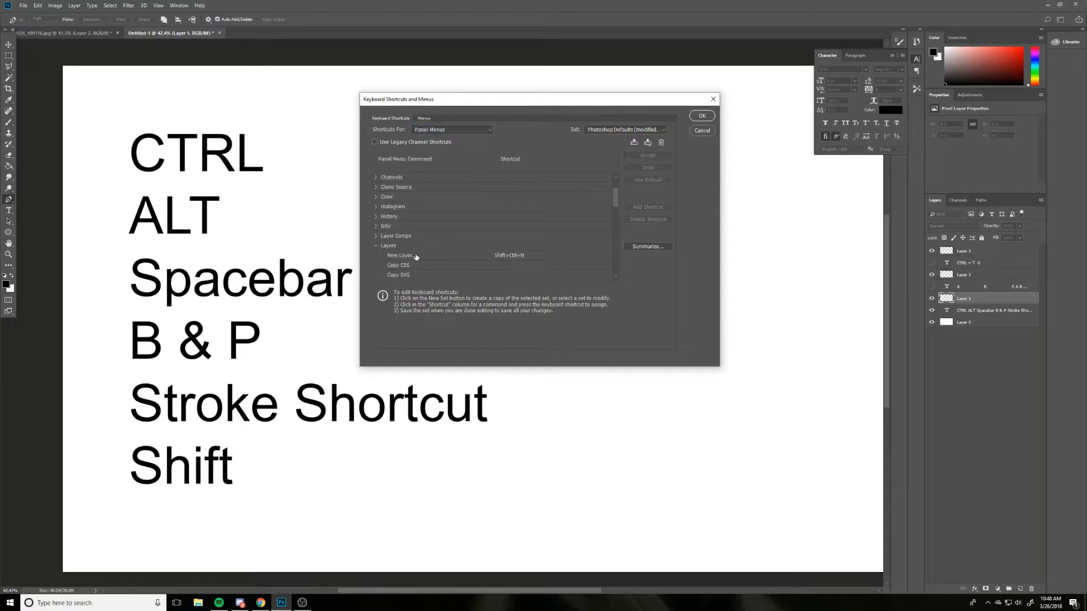
scroll(416, 257, down, 1)
click(375, 217)
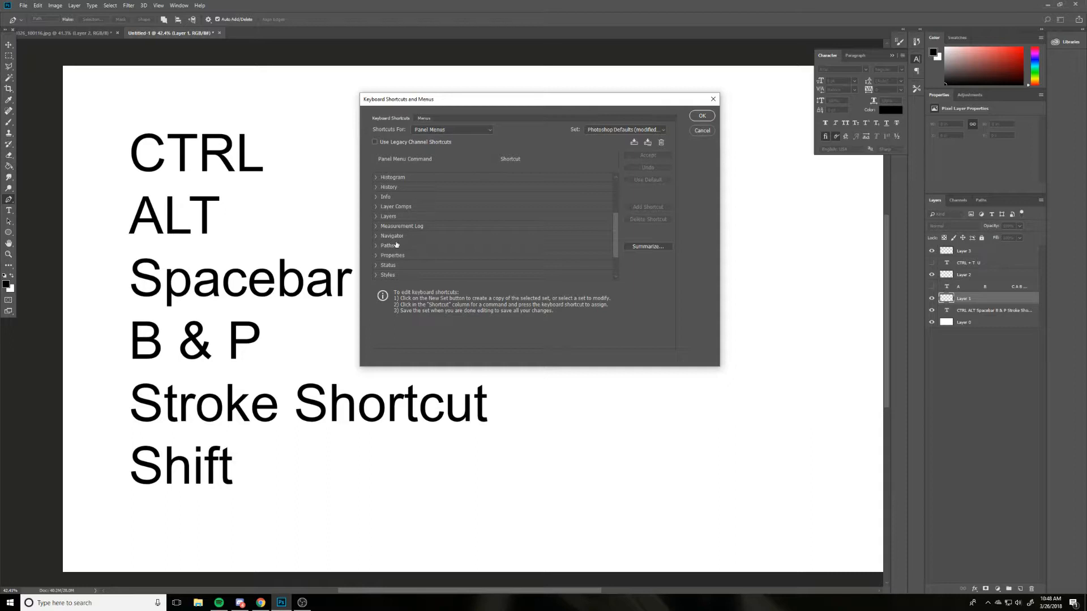
click(376, 246)
scroll(397, 249, down, 3)
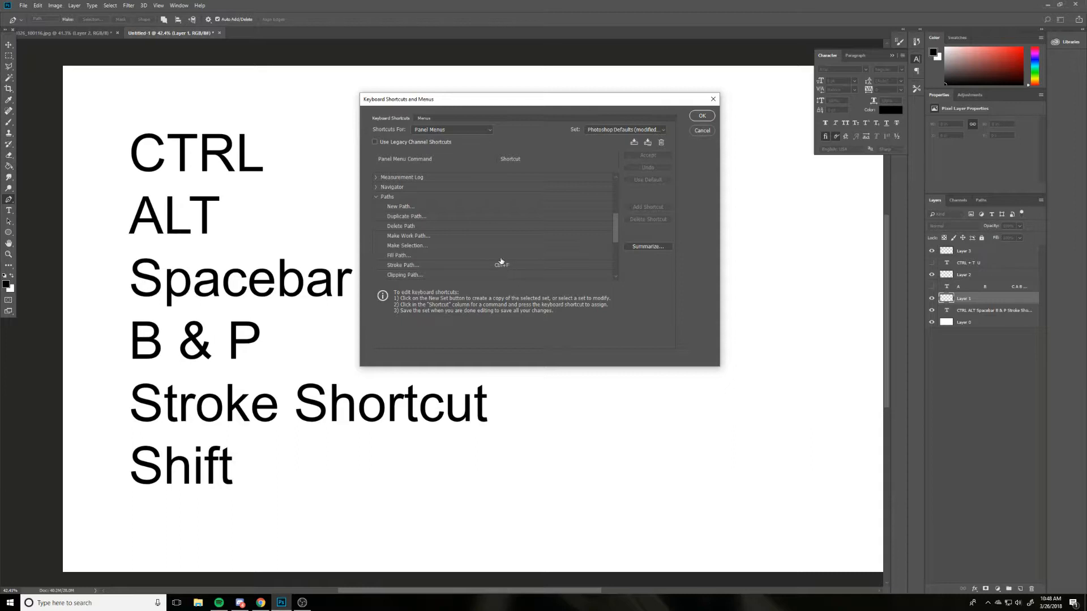
scroll(494, 261, down, 1)
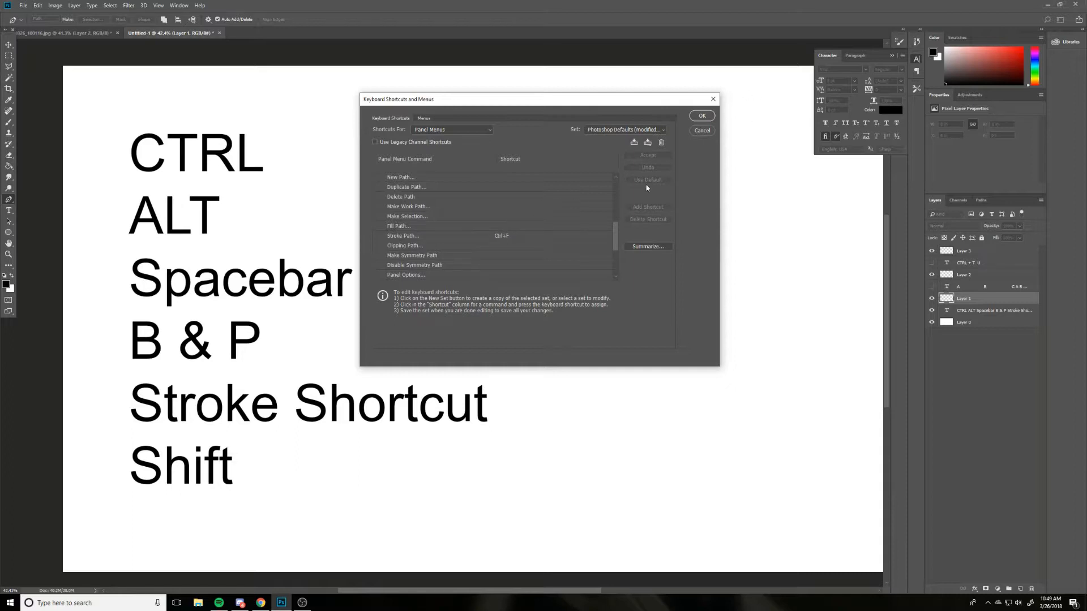
click(702, 130)
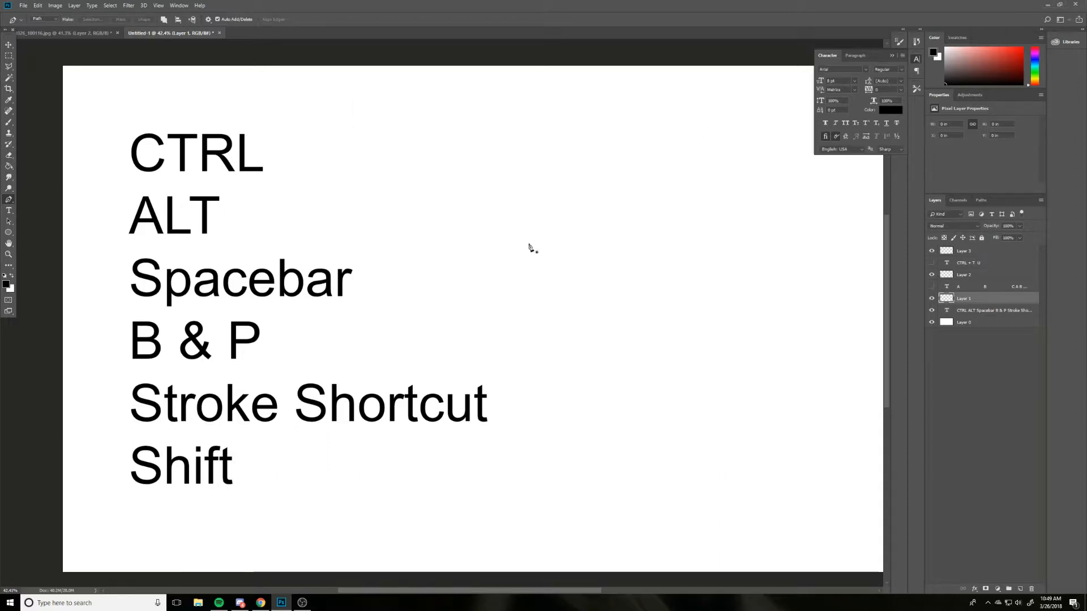
Step: Draw a zigzag pen path starting beside the word Shift, with segments constrained to 45-degree angles, and dismiss it
scroll(365, 444, down, 1)
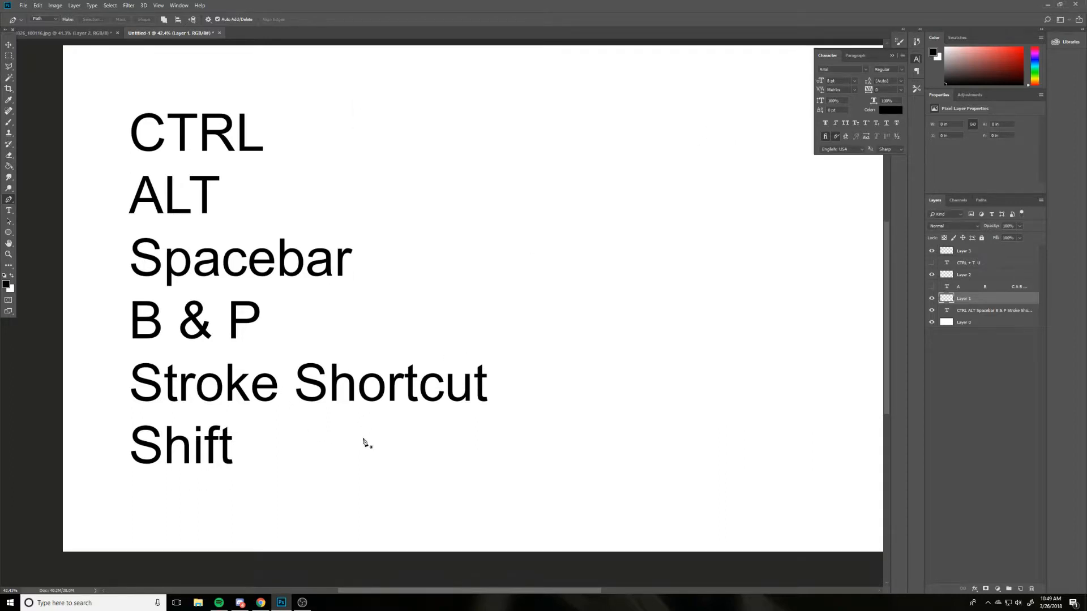
click(283, 440)
shift+click(417, 283)
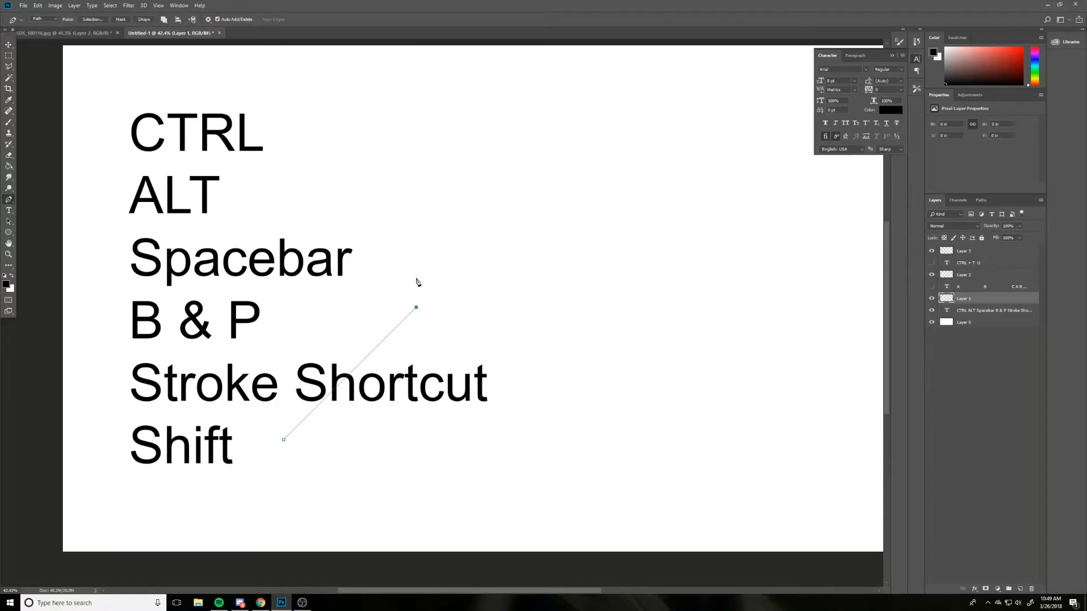
shift+click(545, 441)
shift+click(546, 337)
shift+click(612, 403)
shift+click(661, 355)
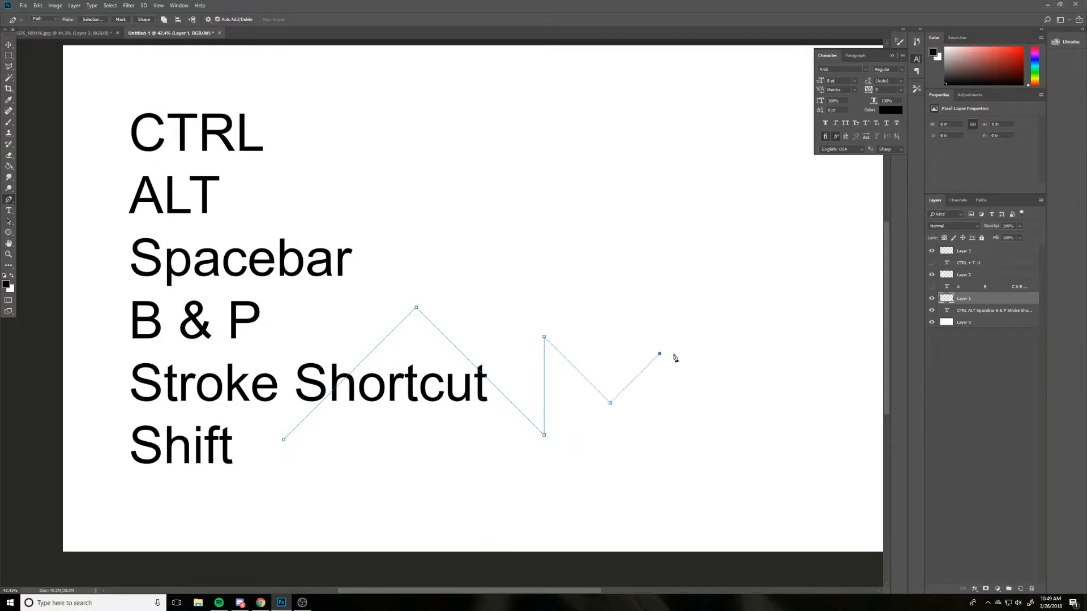
shift+click(732, 282)
shift+click(733, 402)
key(Return)
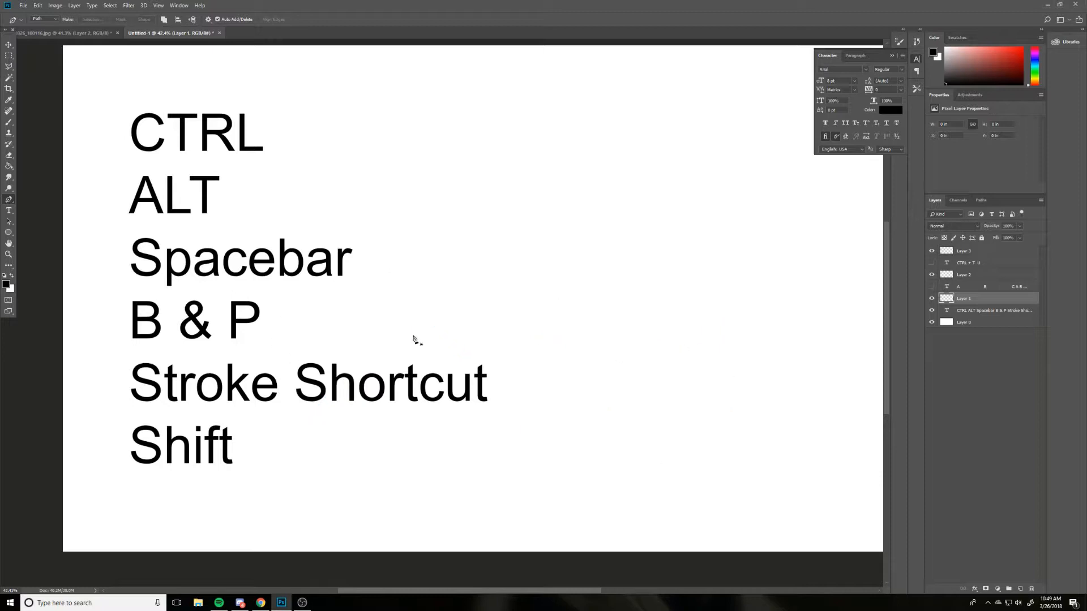
Step: Draw another angle-constrained pen path starting below Stroke Shortcut and passing over B & P, and dismiss it
click(406, 475)
shift+click(226, 295)
shift+click(515, 332)
shift+click(576, 446)
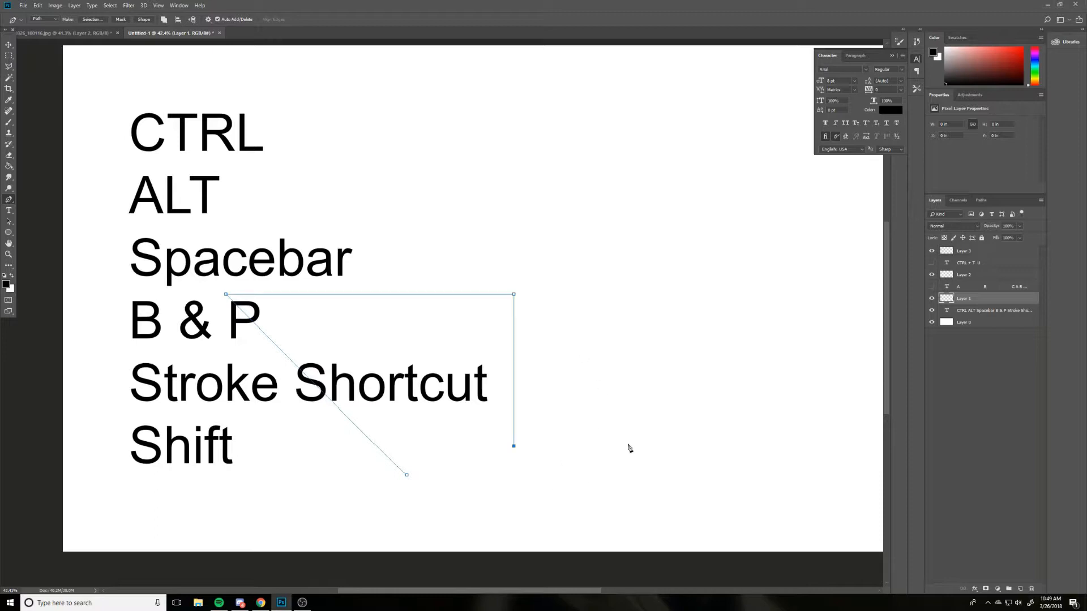
shift+click(665, 366)
shift+click(470, 333)
key(Escape)
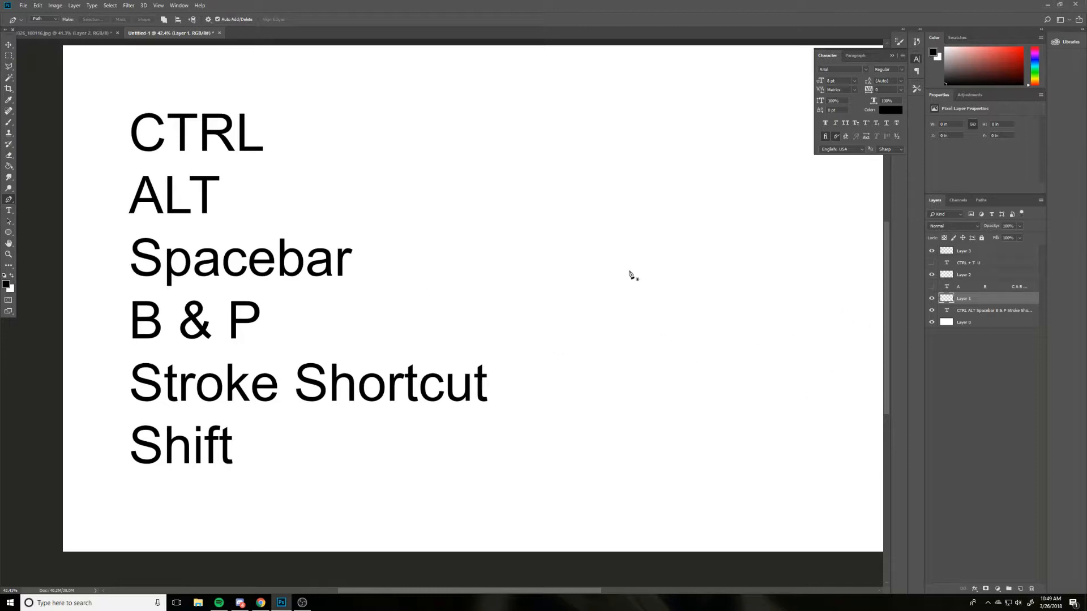
Step: Hide Layer 1 and the CTRL ALT Spacebar text layer, show the A B C text layer, and make Layer 2 active with the Character panel collapsed
click(932, 298)
click(933, 298)
click(931, 311)
click(931, 298)
click(932, 287)
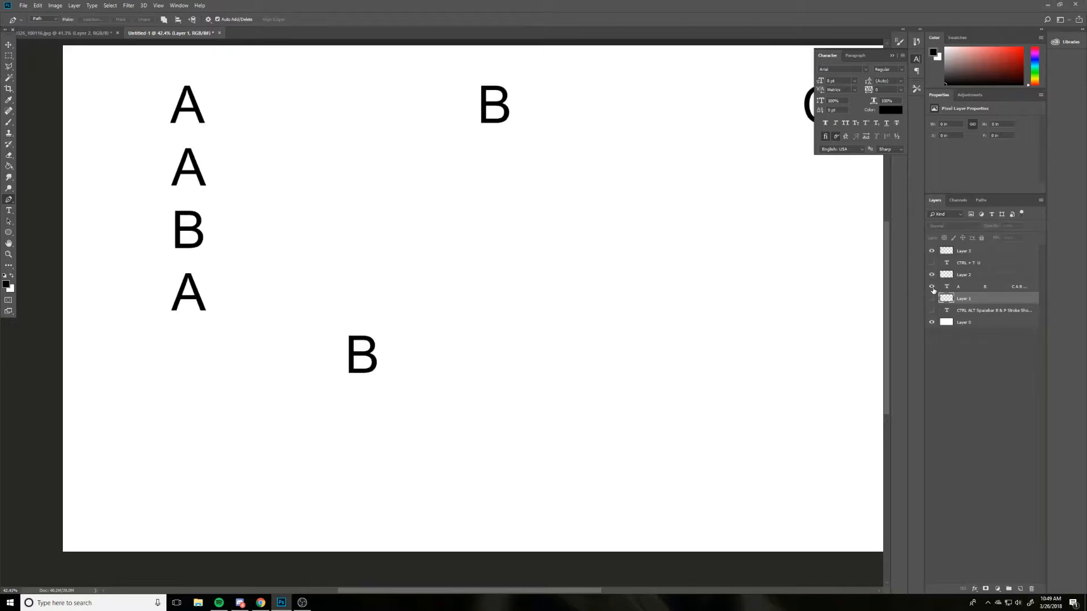
click(998, 275)
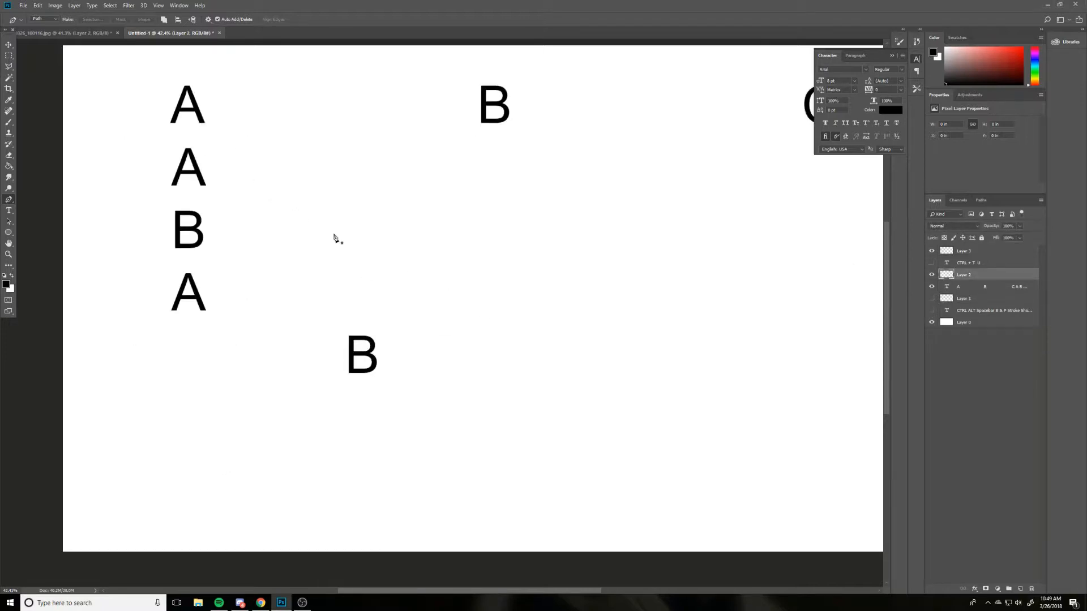
click(950, 111)
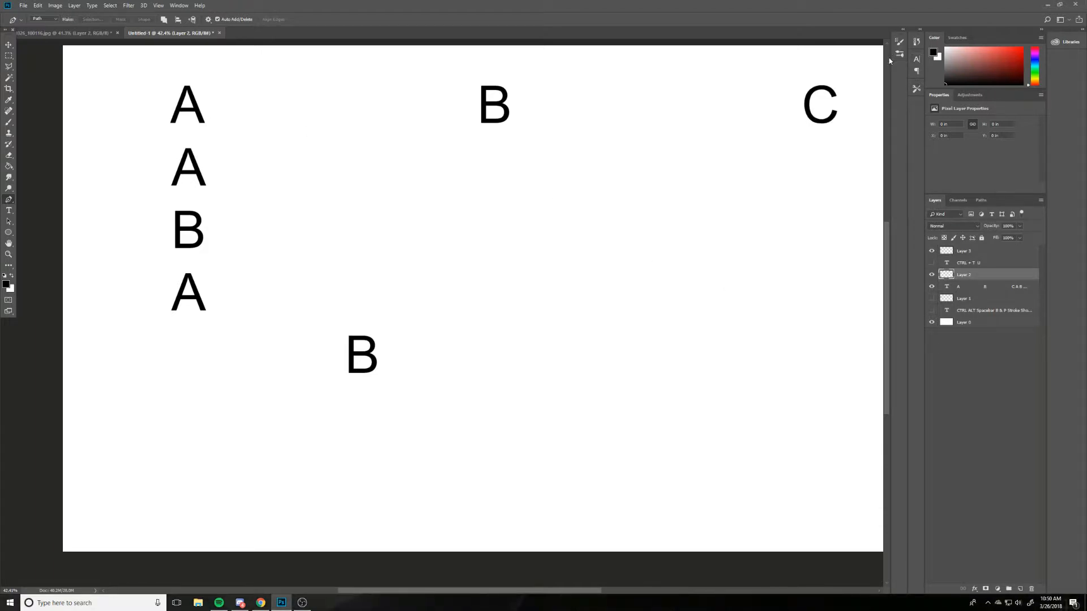
Step: Place pen anchors from the top A to the top B and undo them
click(204, 105)
click(476, 102)
key(ctrl+z)
key(ctrl+z)
Step: Switch from the Brush to the Pencil tool and choose the Sampled Brush 1 7 preset
click(8, 123)
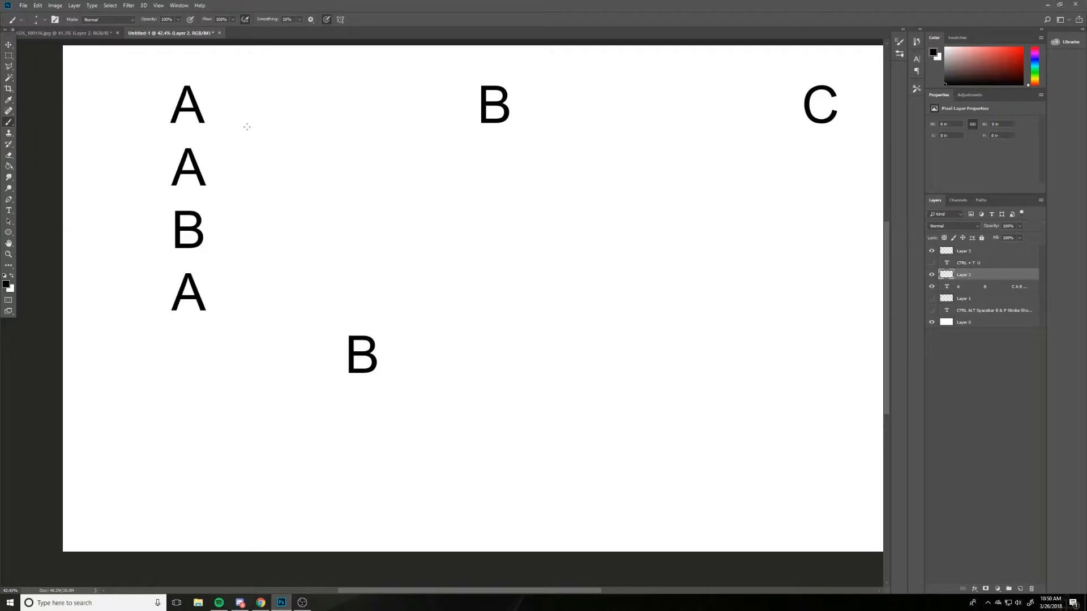
right_click(10, 123)
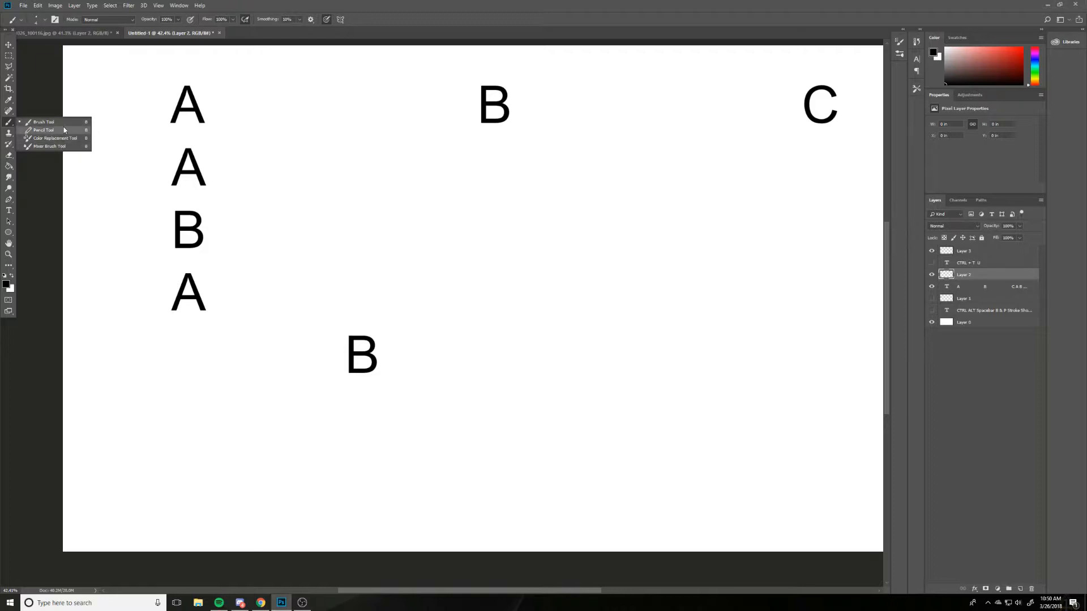
click(49, 131)
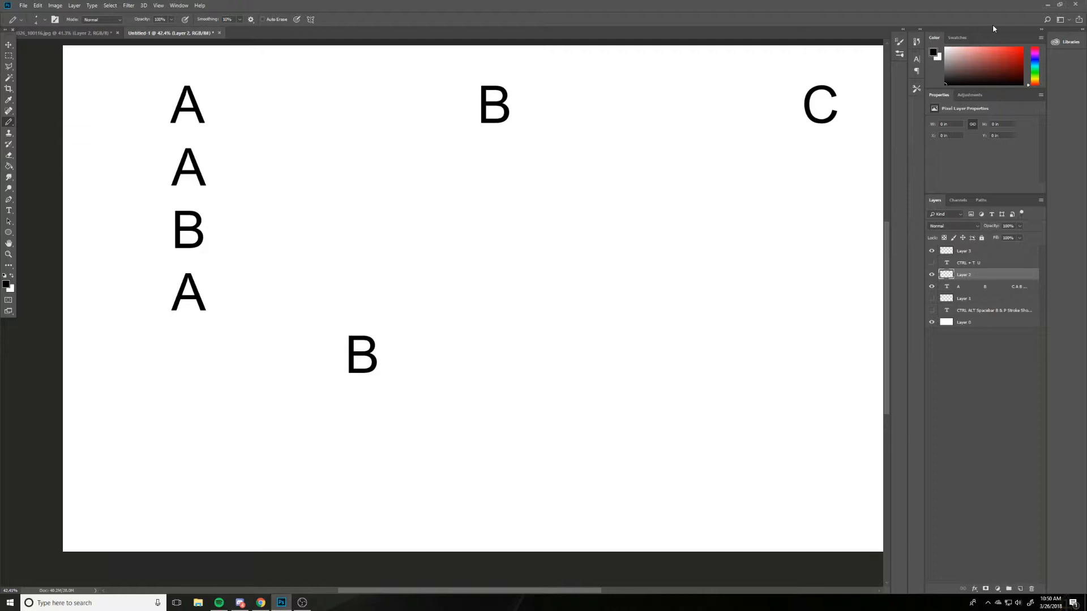
click(899, 57)
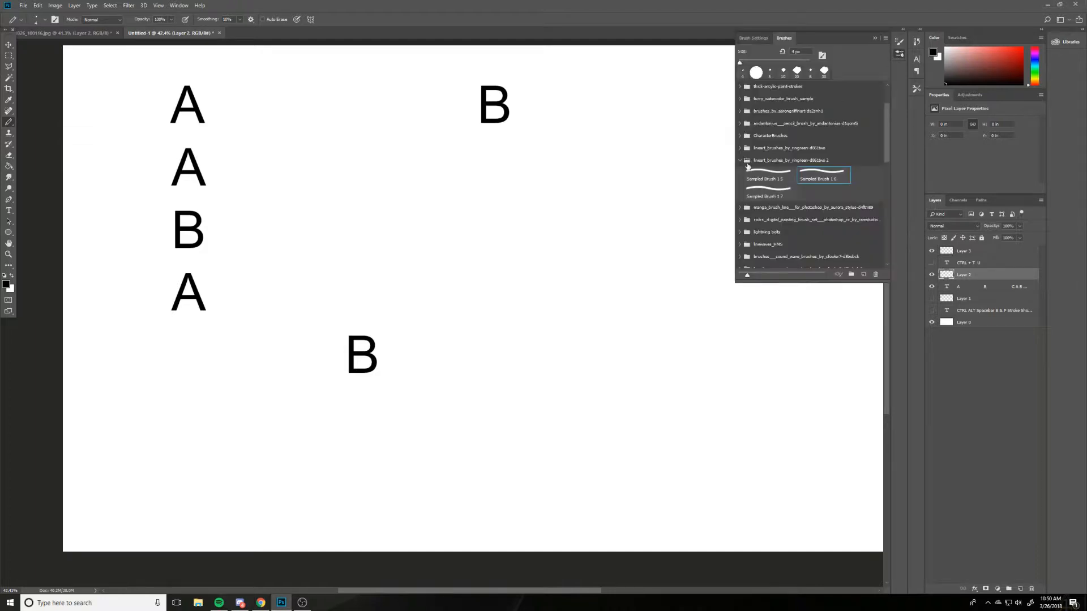
click(740, 208)
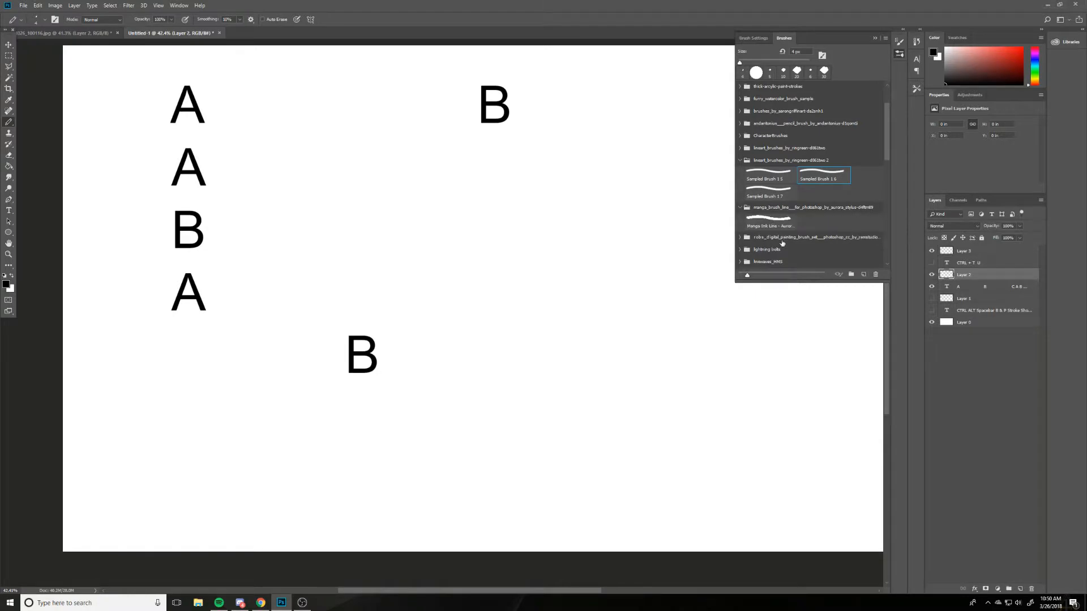
click(759, 198)
Step: Draw two freehand test squiggles between the top A and B with the Pencil and undo them
mouse_move(402, 104)
mouse_down()
mouse_move(468, 154)
mouse_move(505, 205)
mouse_up()
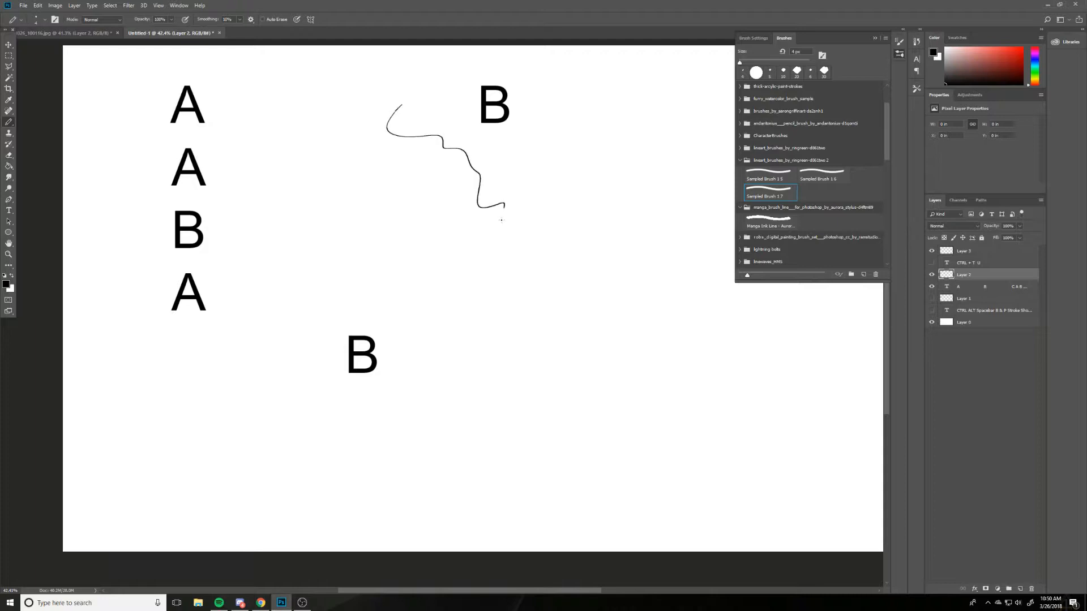
drag(389, 188, 446, 209)
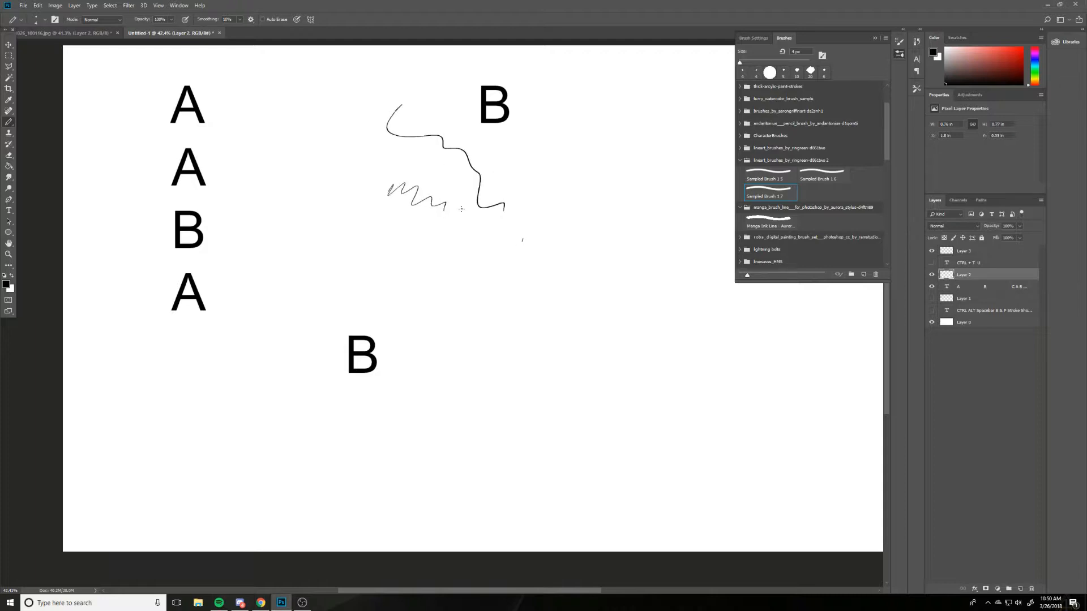
key(ctrl+z)
key(ctrl+alt+z)
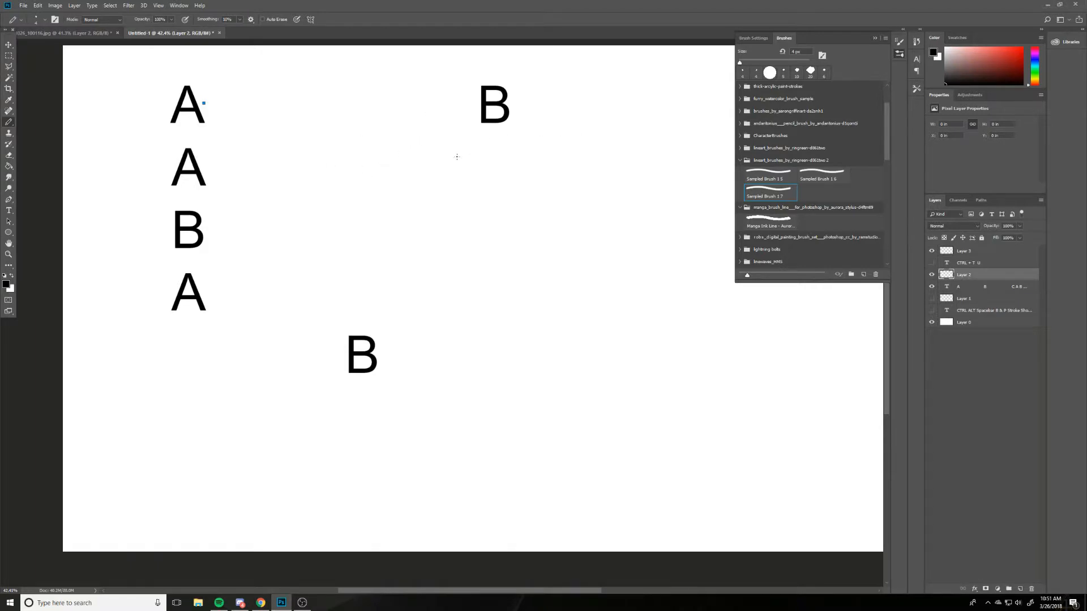
Step: Set the Pencil size to 15 px and try it with a freehand stroke, undoing the stroke and collapsing the Brushes panel
right_click(404, 147)
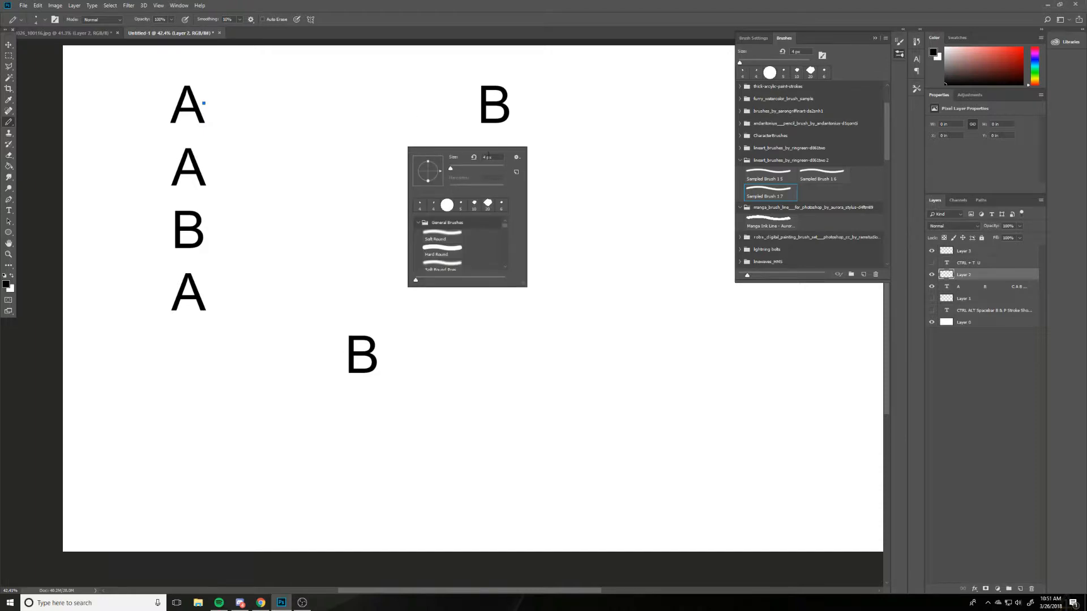
drag(487, 157, 476, 163)
text(15)
click(470, 376)
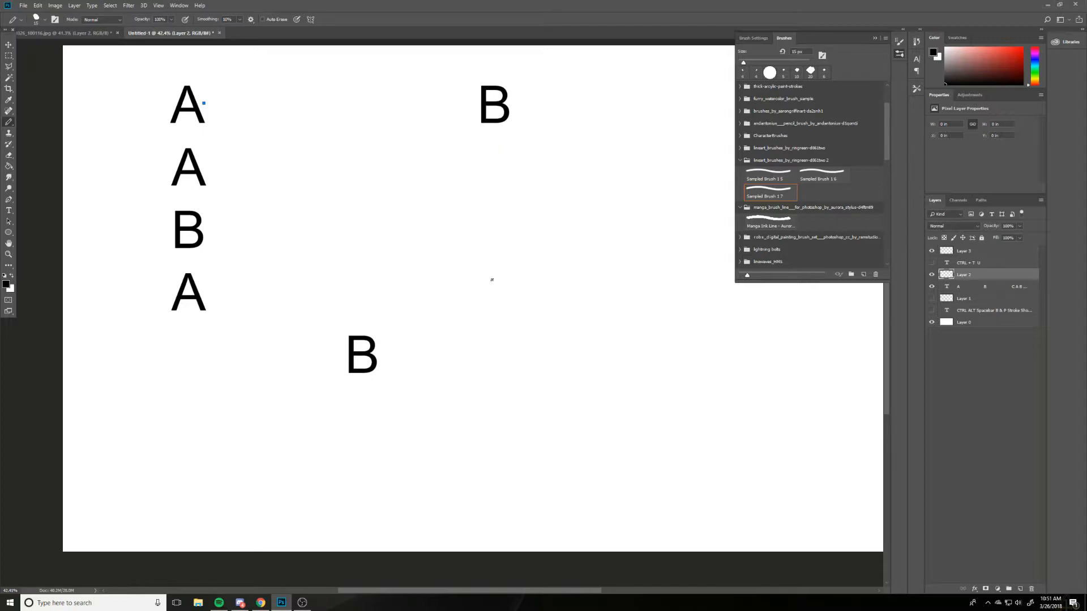
mouse_move(363, 109)
mouse_down()
mouse_move(351, 135)
mouse_move(417, 144)
mouse_move(437, 176)
mouse_move(505, 206)
mouse_move(558, 209)
mouse_move(571, 236)
mouse_up()
key(ctrl+z)
click(874, 38)
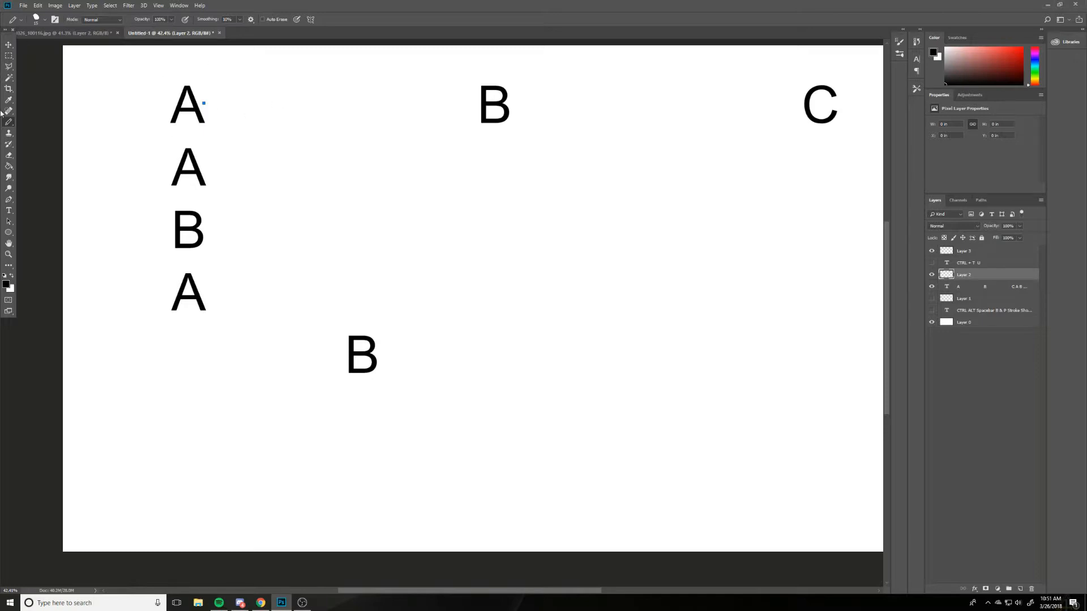
Step: Draw a straight pen path between the top A and B and stroke it with Pencil and Simulate Pressure enabled
key(p)
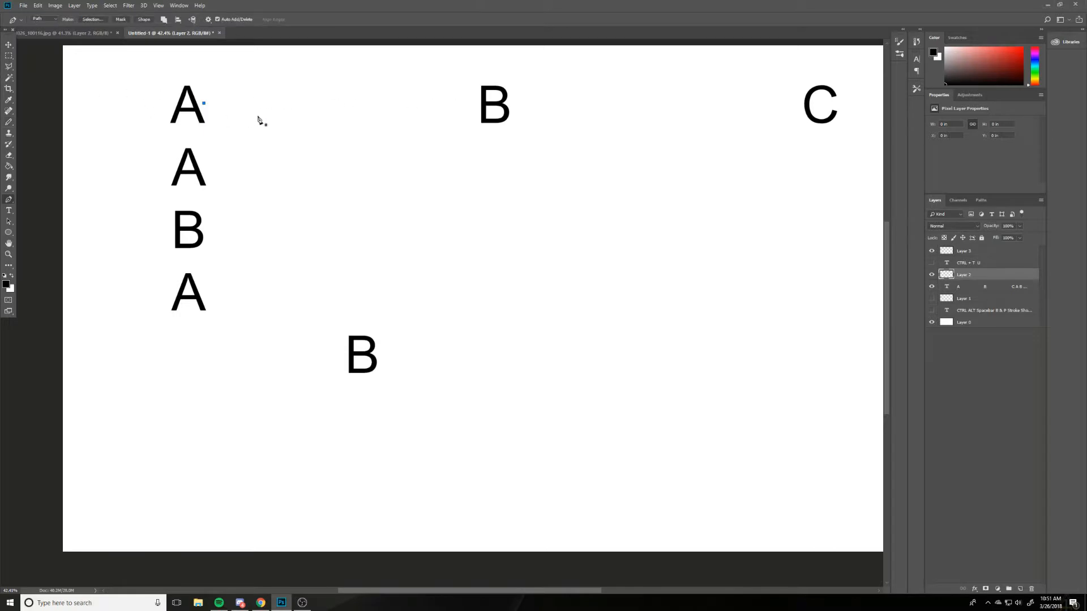
click(468, 102)
click(202, 102)
key(ctrl+alt+s)
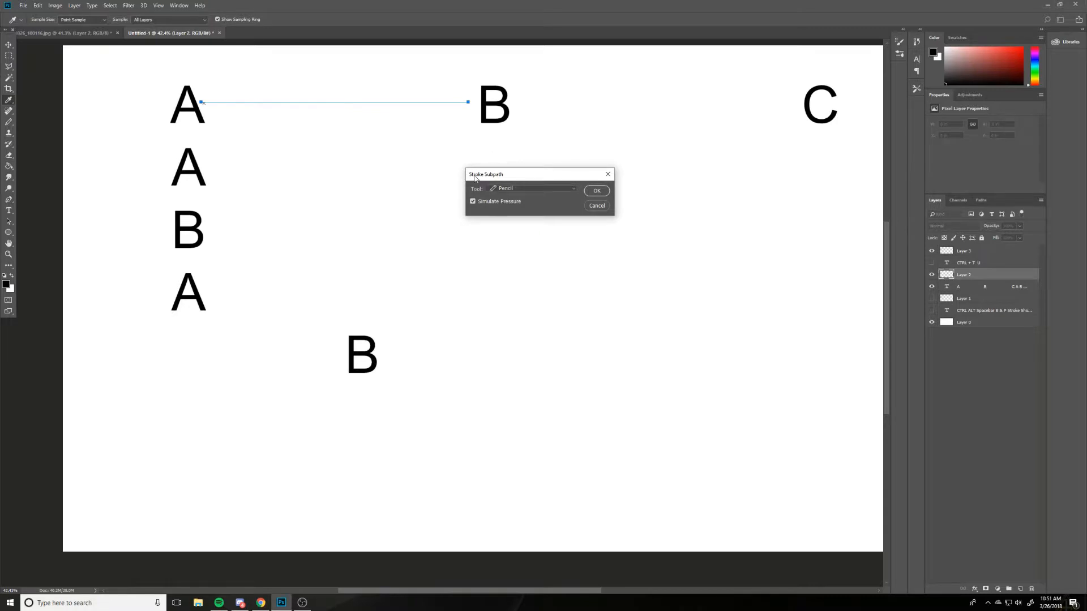
click(566, 188)
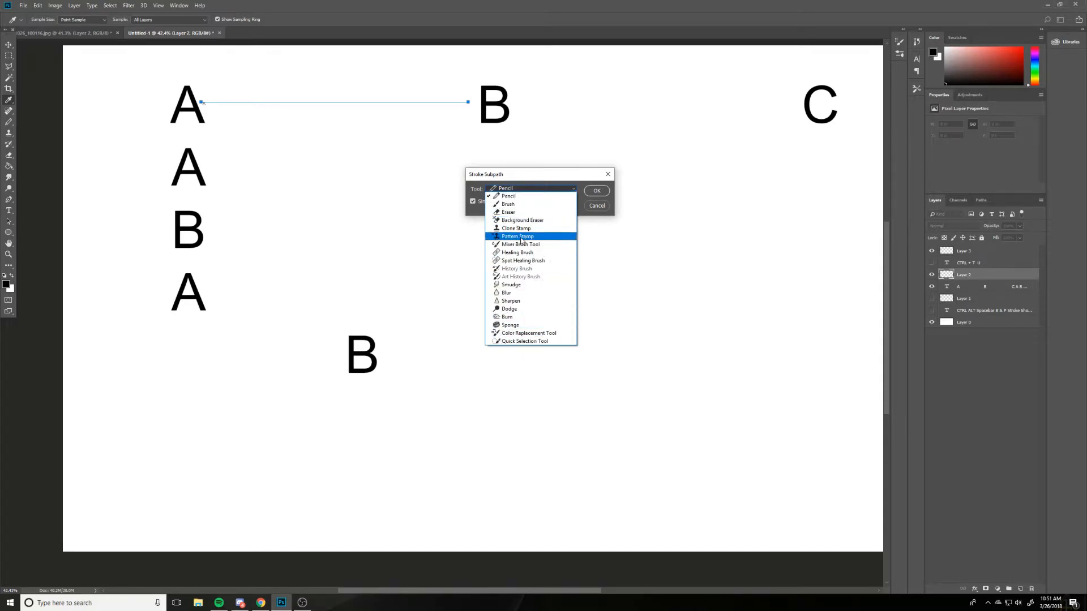
click(518, 198)
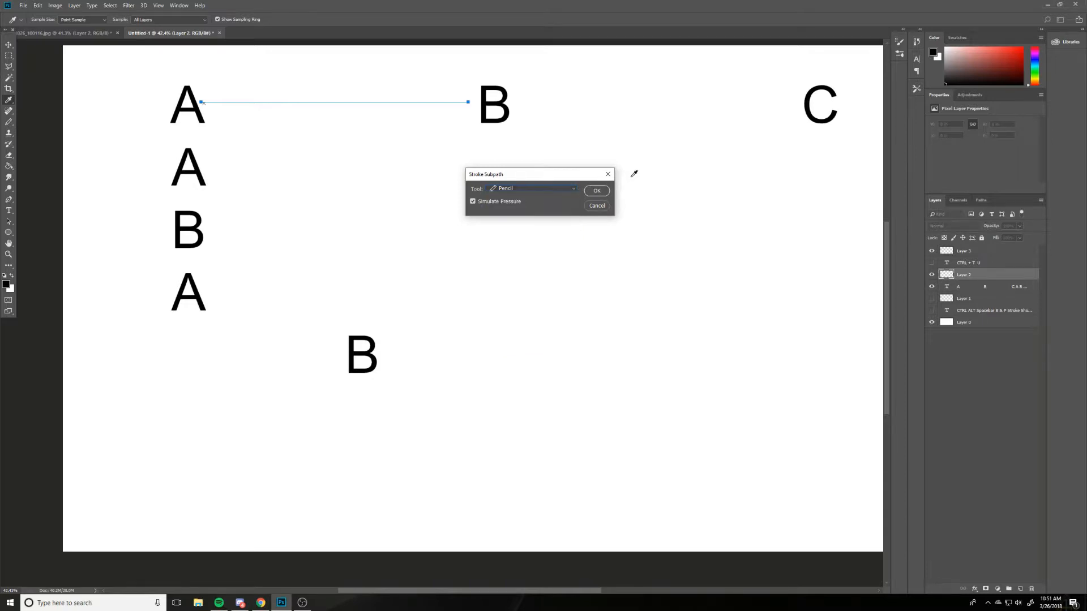
click(598, 190)
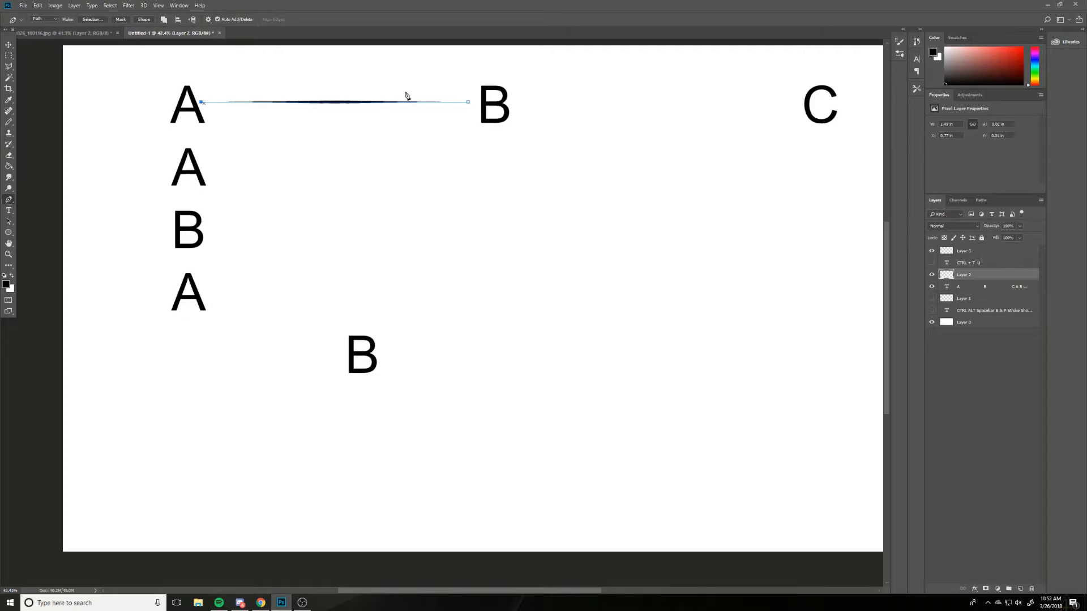
Step: Draw a second straight path just below the first line and stroke it with Pencil and Simulate Pressure disabled
key(Escape)
click(208, 112)
click(467, 115)
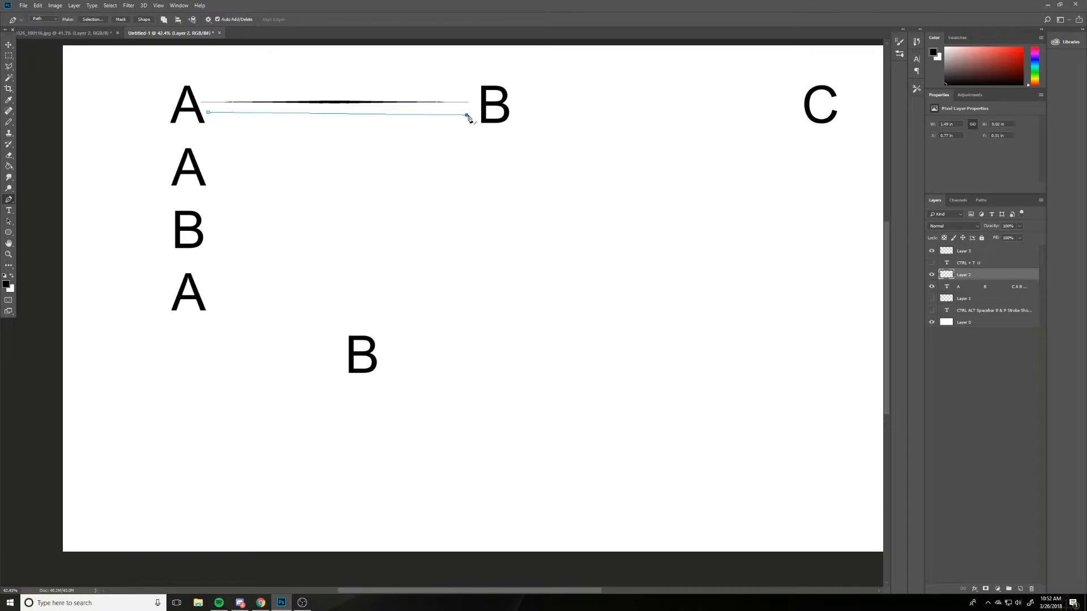
key(F2)
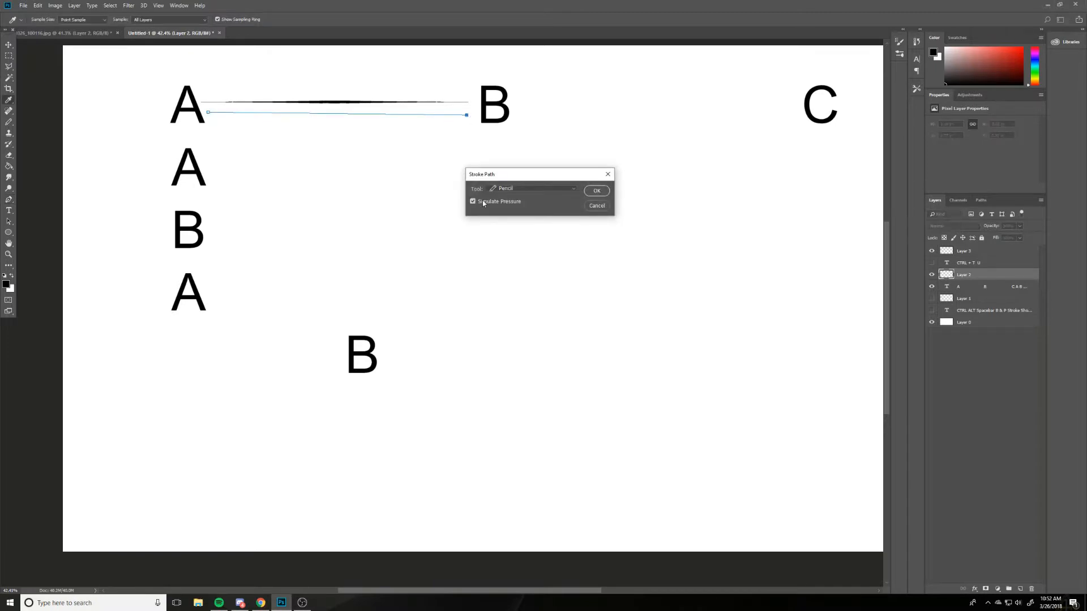
click(473, 201)
click(596, 190)
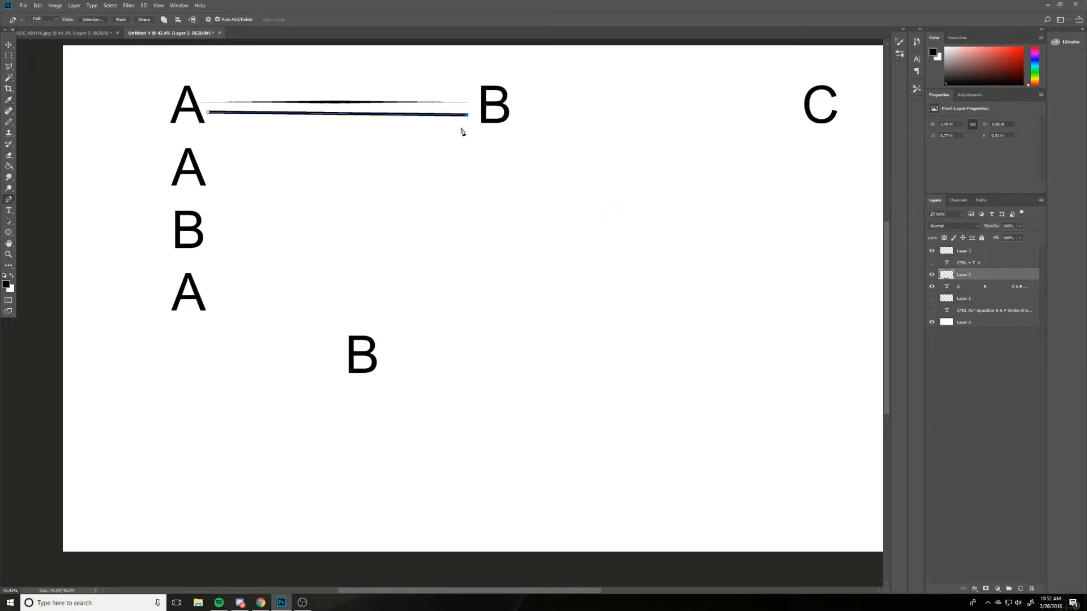
Step: Dismiss the path, compare the two stroked lines between A and B up close, and return to the Pencil tool
key(p)
scroll(416, 102, up, 5)
key(ctrl+0)
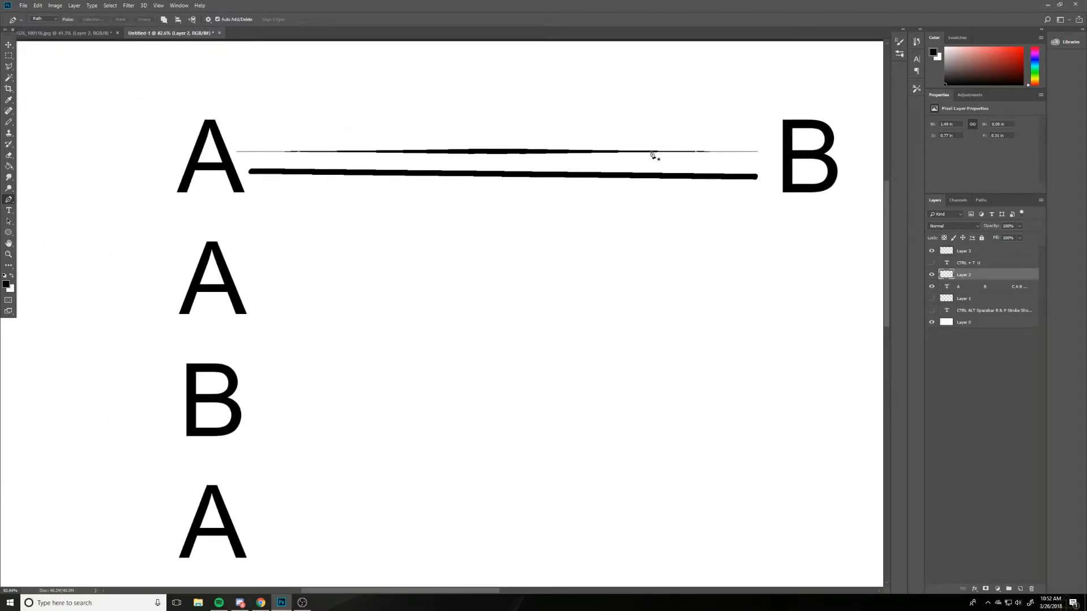
key(b)
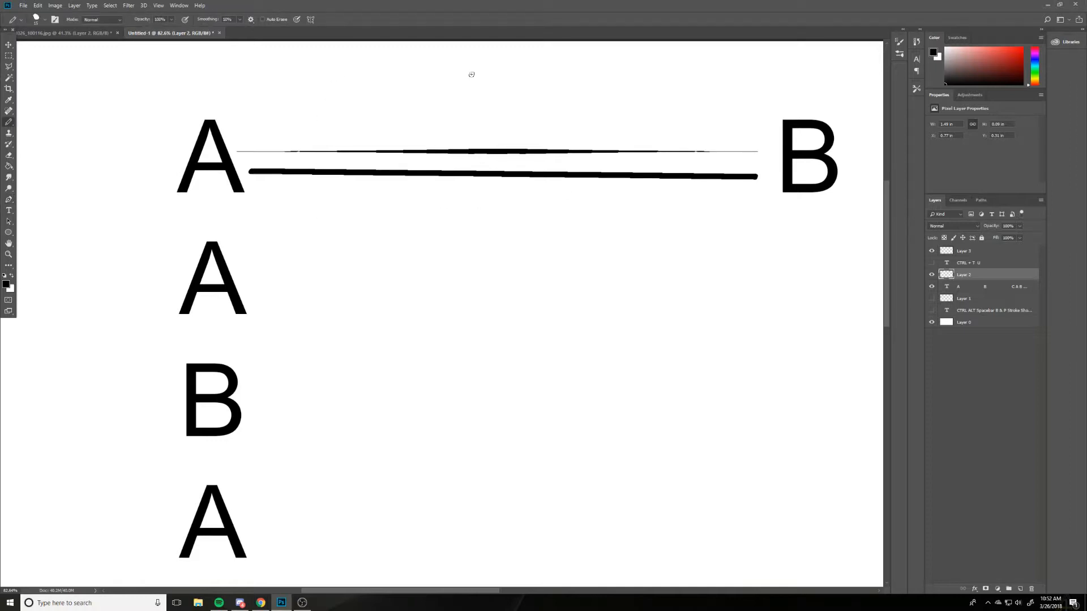
Step: Sketch short freehand Pencil strokes of varying pressure above the lines between the top A and B
mouse_move(622, 72)
mouse_down()
mouse_move(517, 124)
mouse_move(608, 105)
mouse_move(671, 116)
mouse_up()
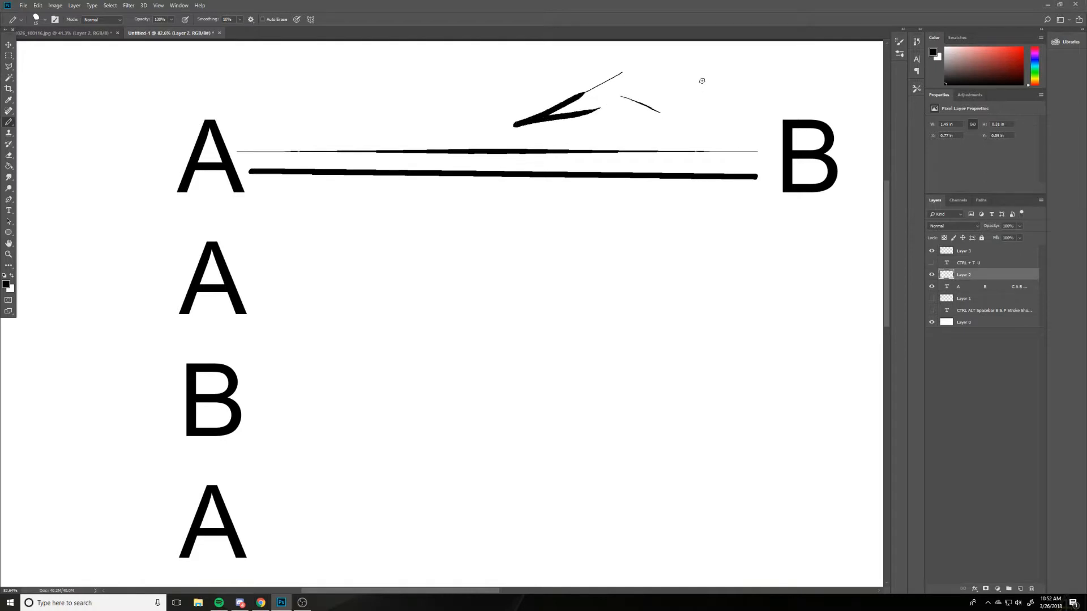
mouse_move(702, 81)
mouse_down()
mouse_move(690, 107)
mouse_move(638, 131)
mouse_up()
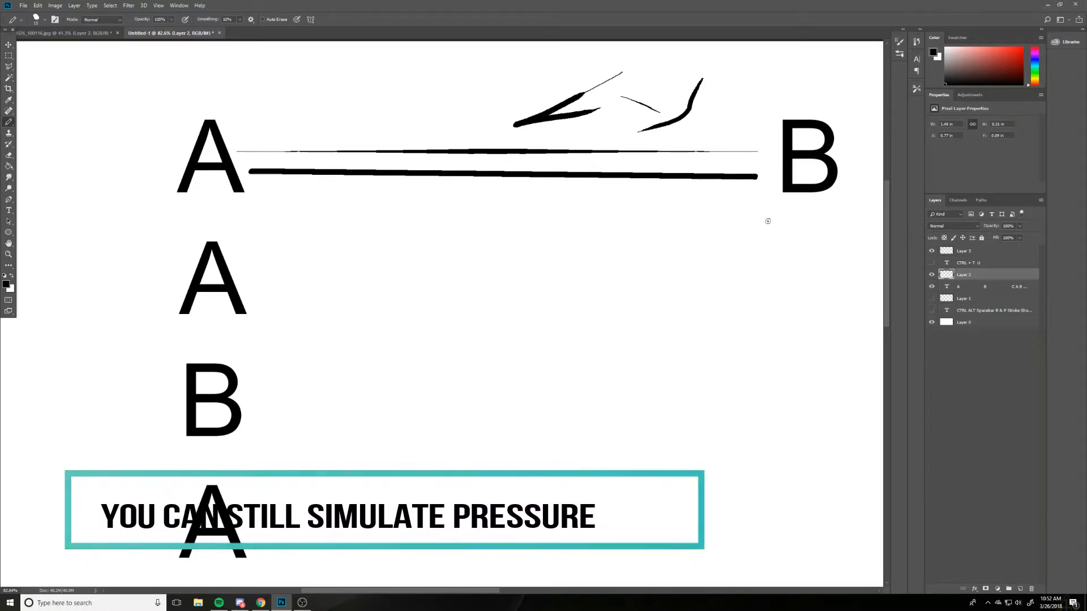
Step: With the Pen tool, draw a path below the two stroked lines from A to B, continuing with straight segments around the B
mouse_move(767, 220)
mouse_down()
mouse_move(711, 311)
mouse_move(672, 235)
mouse_up()
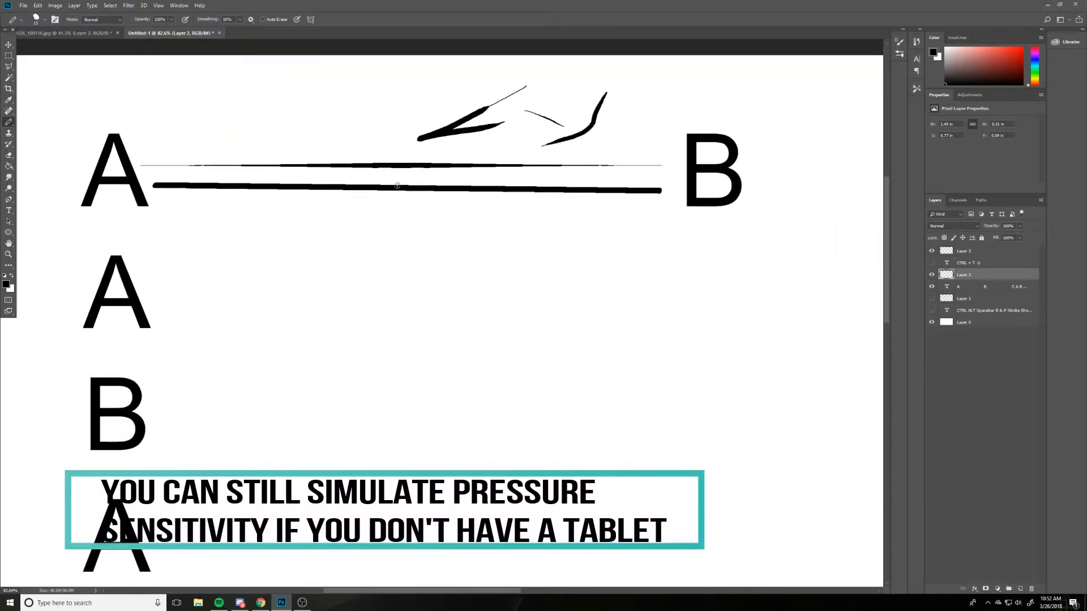
scroll(348, 177, down, 5)
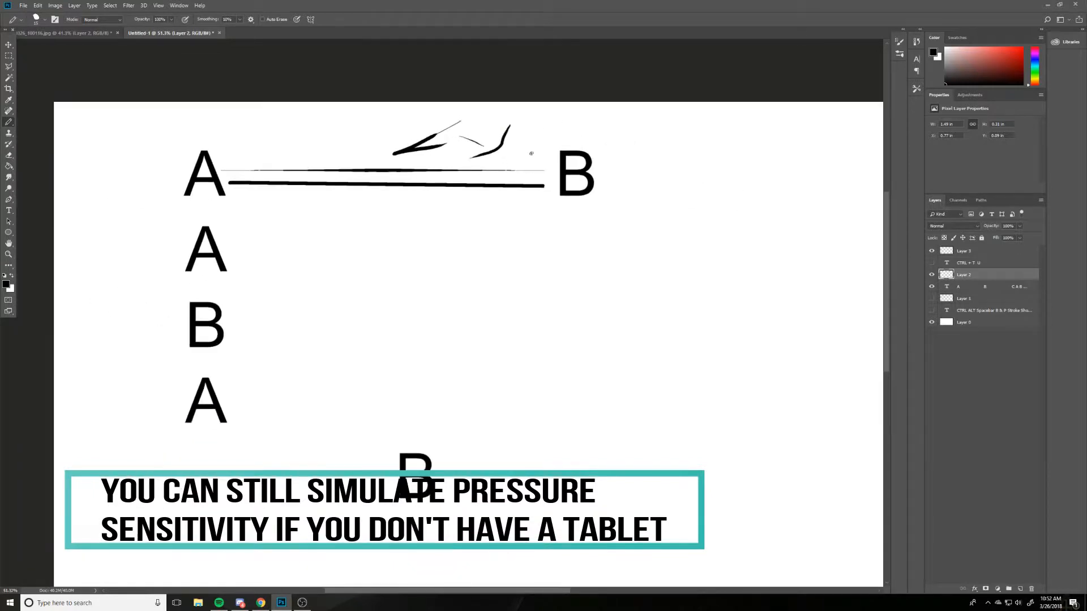
key(p)
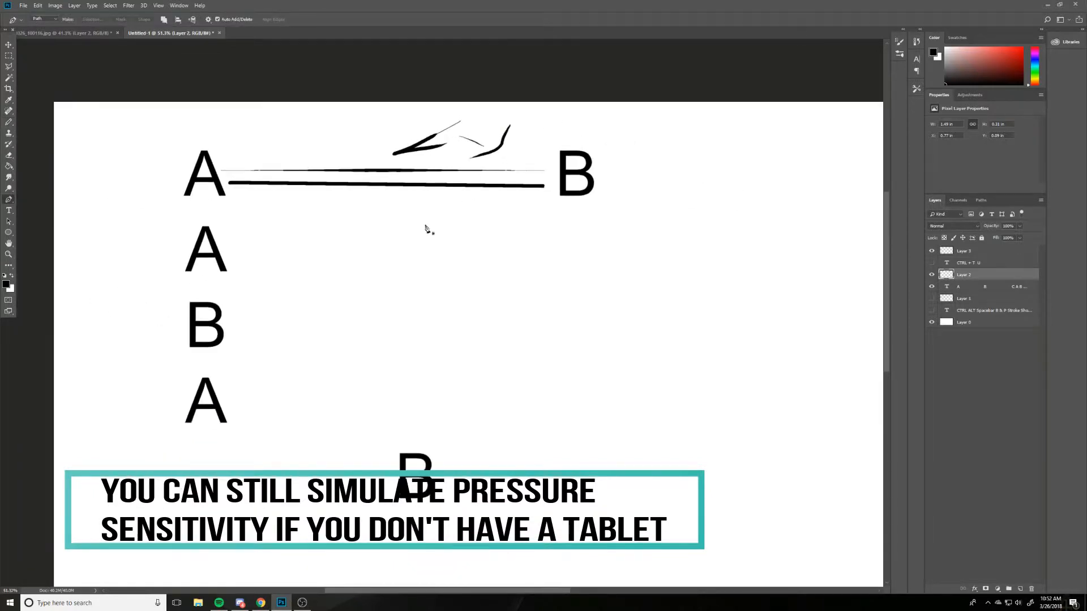
click(232, 196)
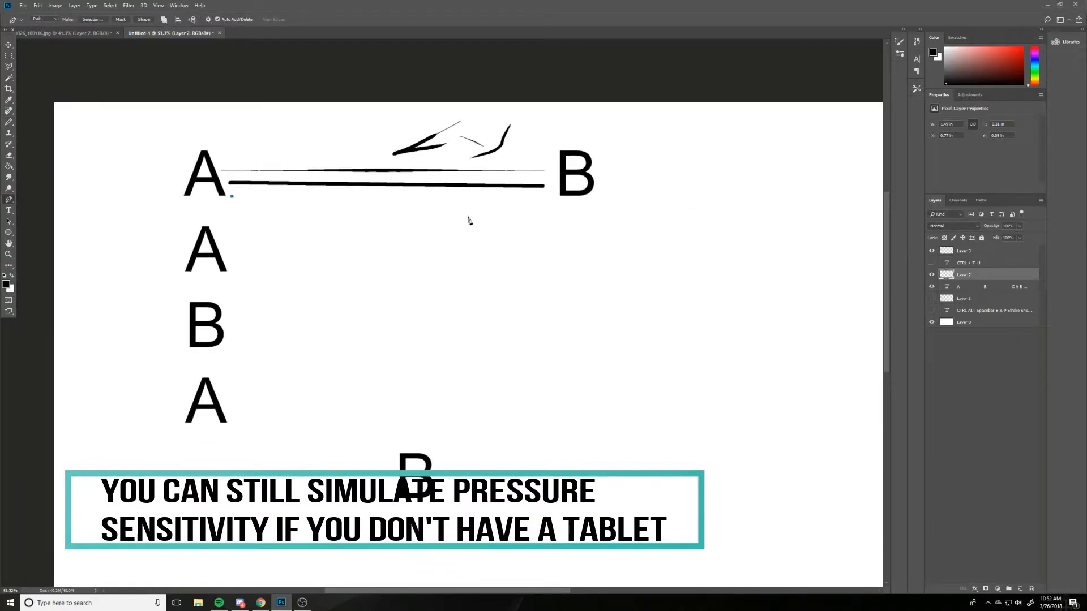
click(545, 202)
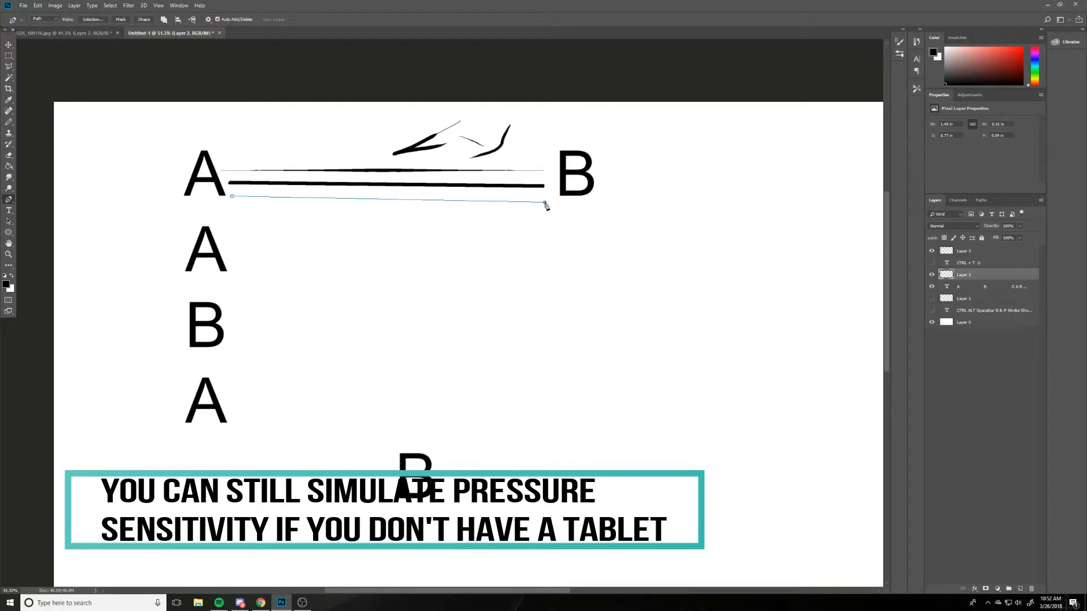
click(565, 235)
click(604, 207)
click(608, 173)
Step: Extend the path with a gently curved segment to C and stroke it with Pencil and Simulate Pressure disabled
drag(740, 228, 570, 193)
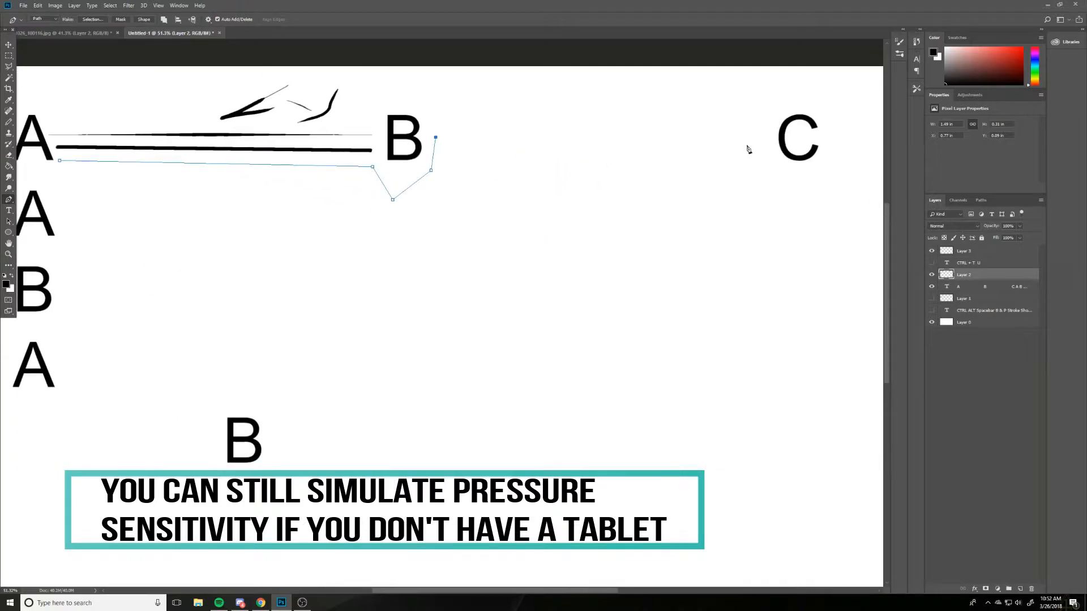
drag(769, 139, 779, 160)
key(ctrl+alt+s)
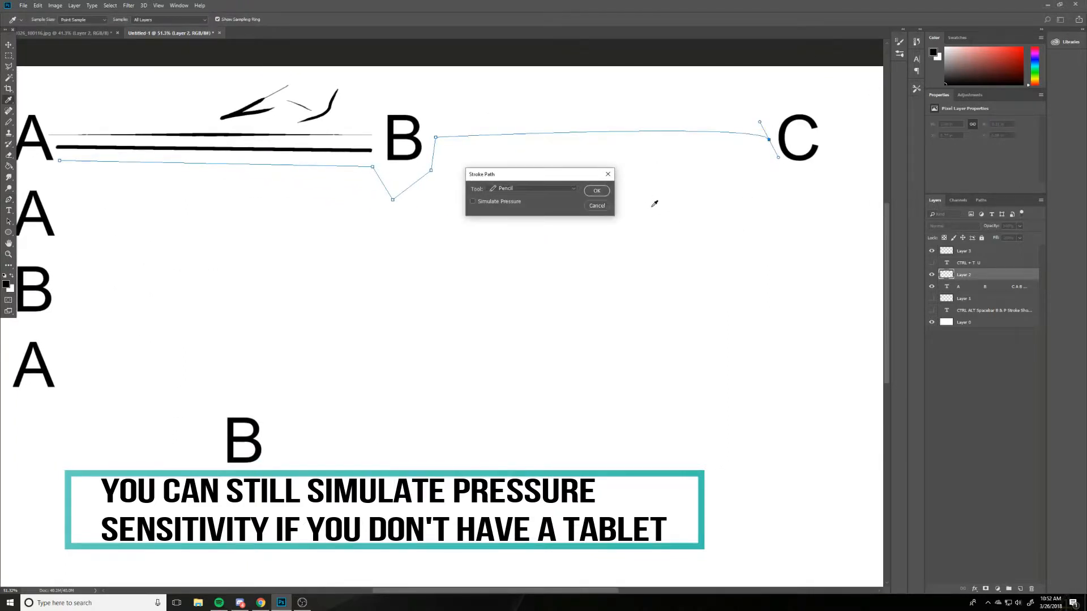
key(Return)
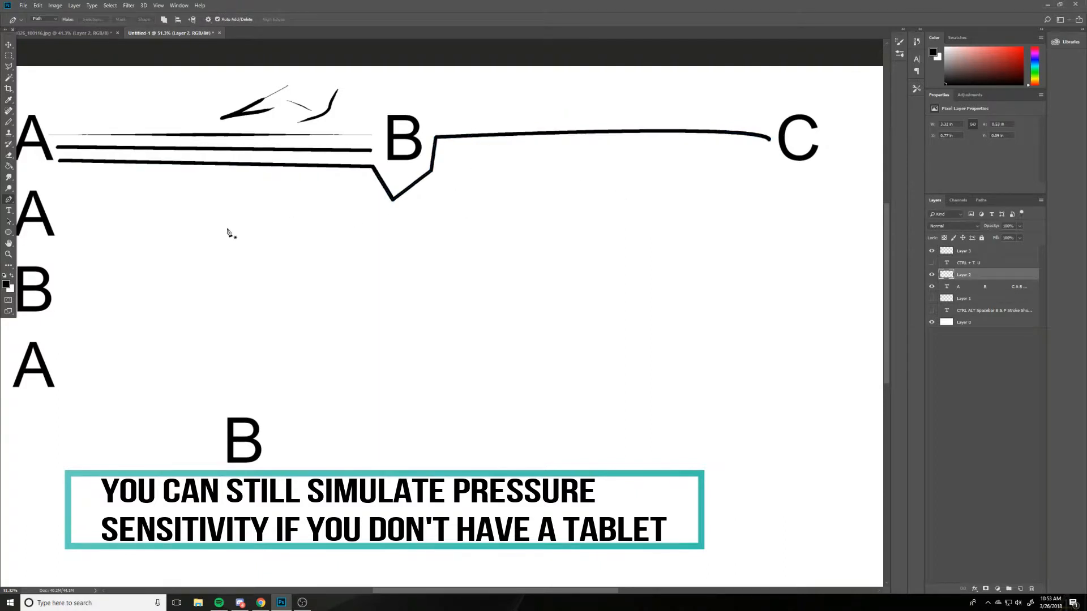
Step: Draw a straight path from the second A down to the B below it and pull its midpoint anchor outward into a curve
drag(366, 235, 582, 232)
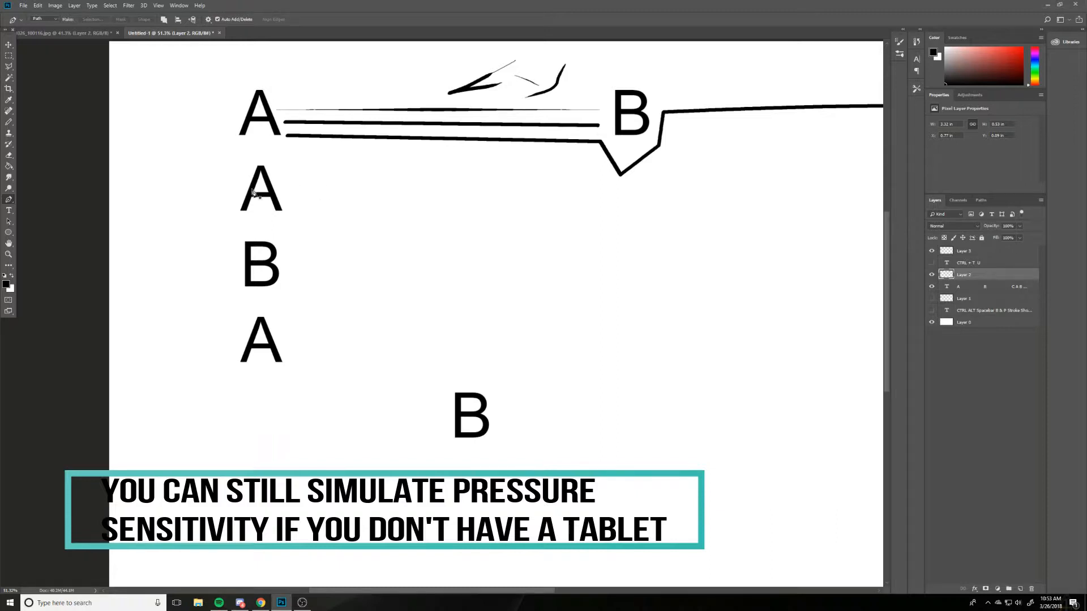
click(289, 186)
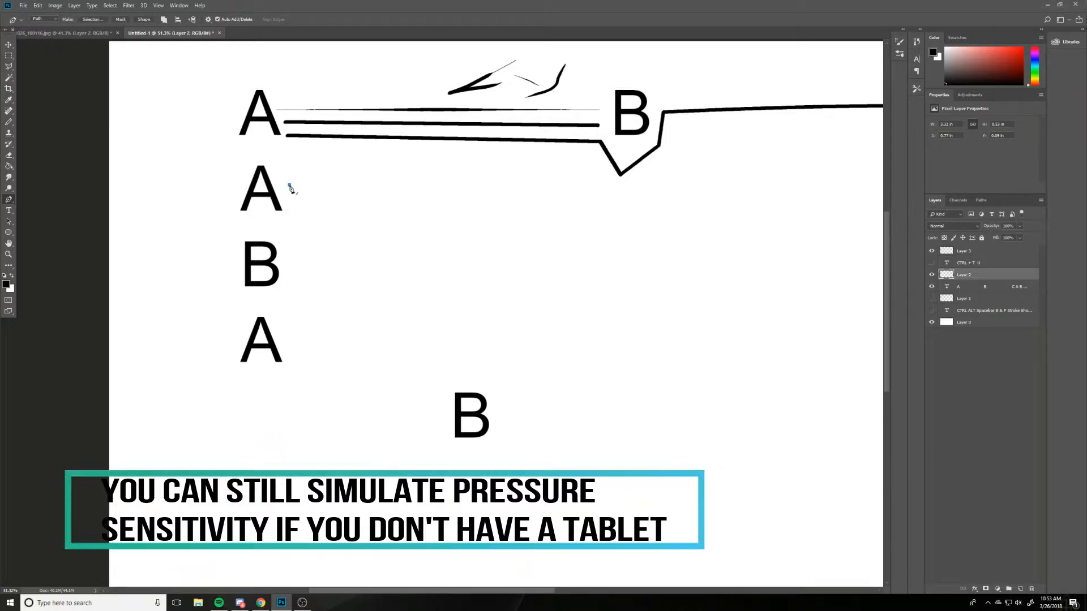
click(292, 267)
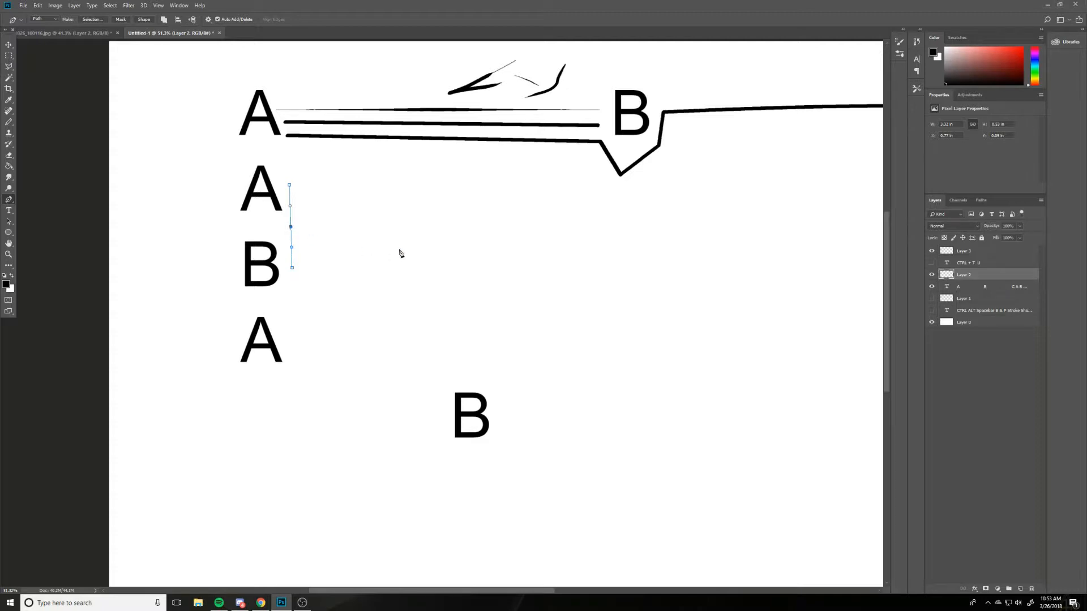
drag(291, 228, 360, 103)
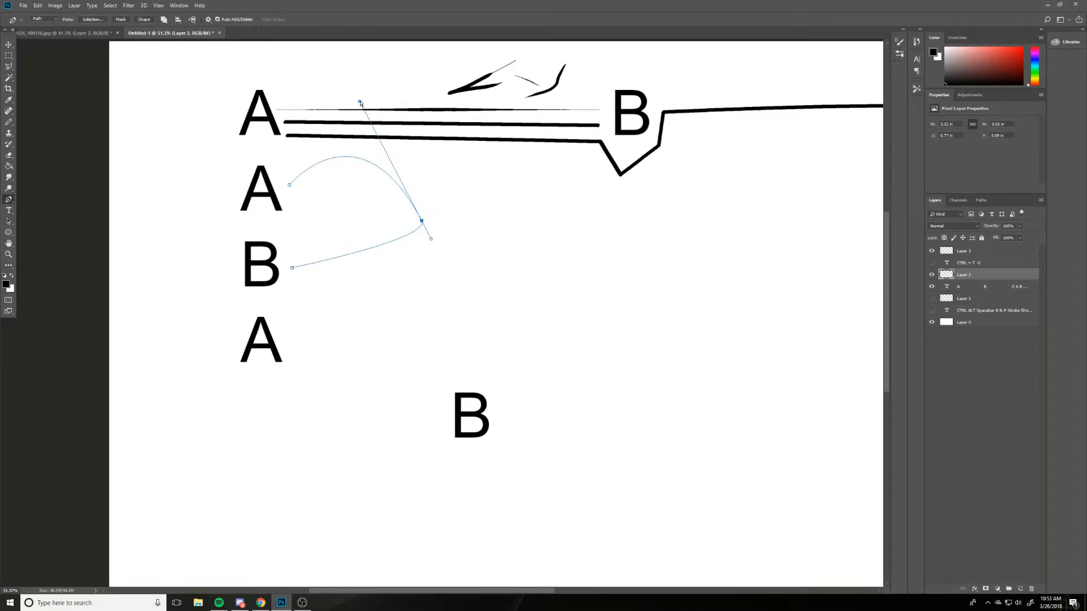
Step: Adjust the middle anchor's upper and lower direction handles to round the curve between the second A and B
drag(360, 103, 482, 120)
drag(411, 240, 415, 322)
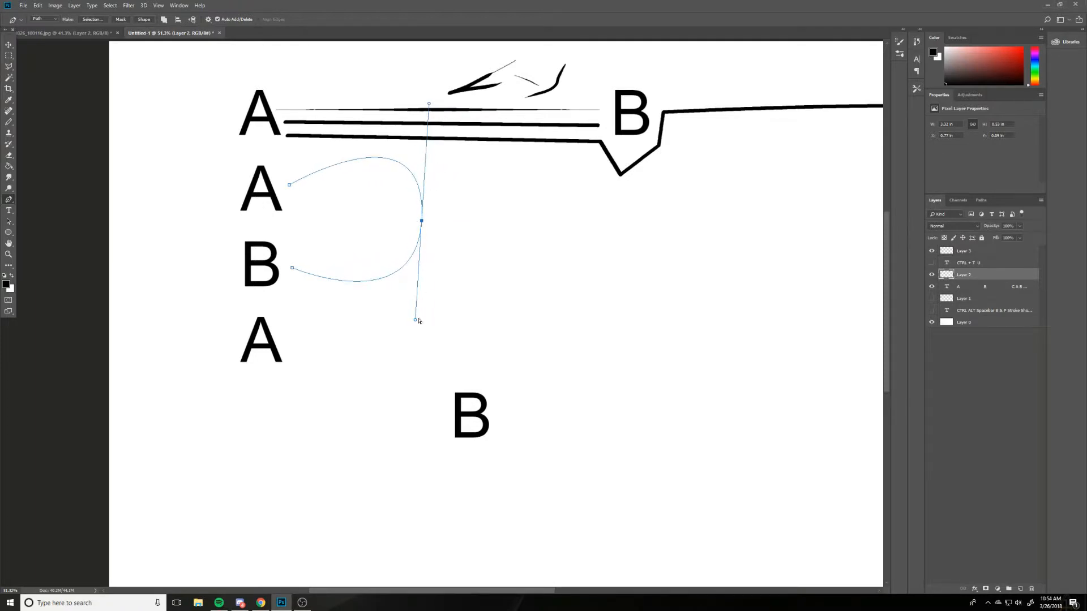
ctrl+click(382, 312)
drag(422, 227, 418, 348)
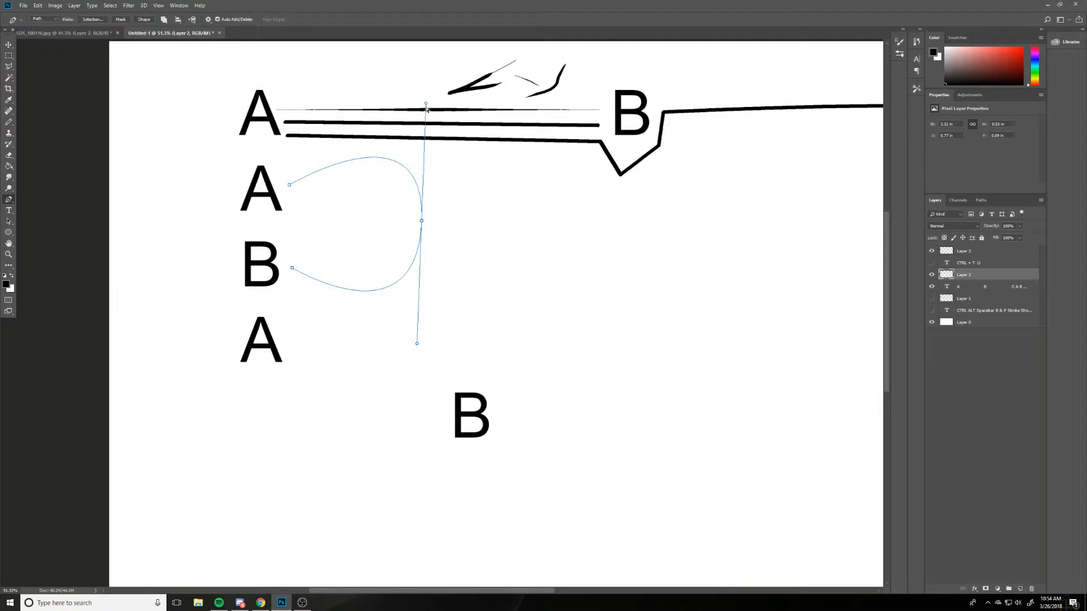
mouse_move(426, 104)
mouse_down()
mouse_move(410, 116)
mouse_move(436, 129)
mouse_move(364, 146)
mouse_move(513, 155)
mouse_move(632, 86)
mouse_move(492, 145)
mouse_move(428, 93)
mouse_up()
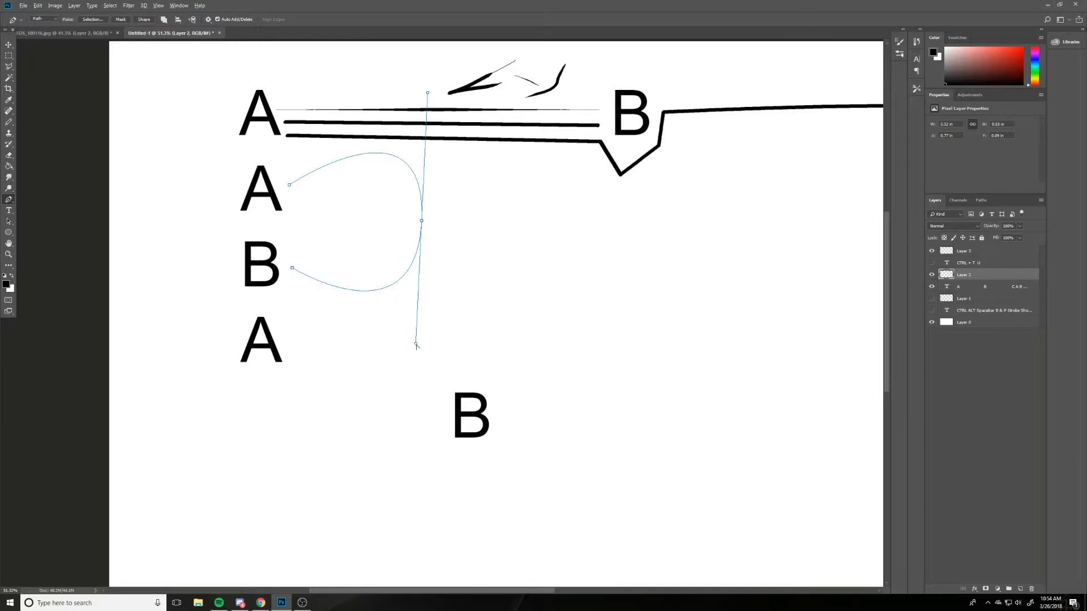
Step: Break the lower handle upward to form a sharp crescent corner and stroke the path with Pencil and Simulate Pressure enabled
drag(416, 344, 334, 135)
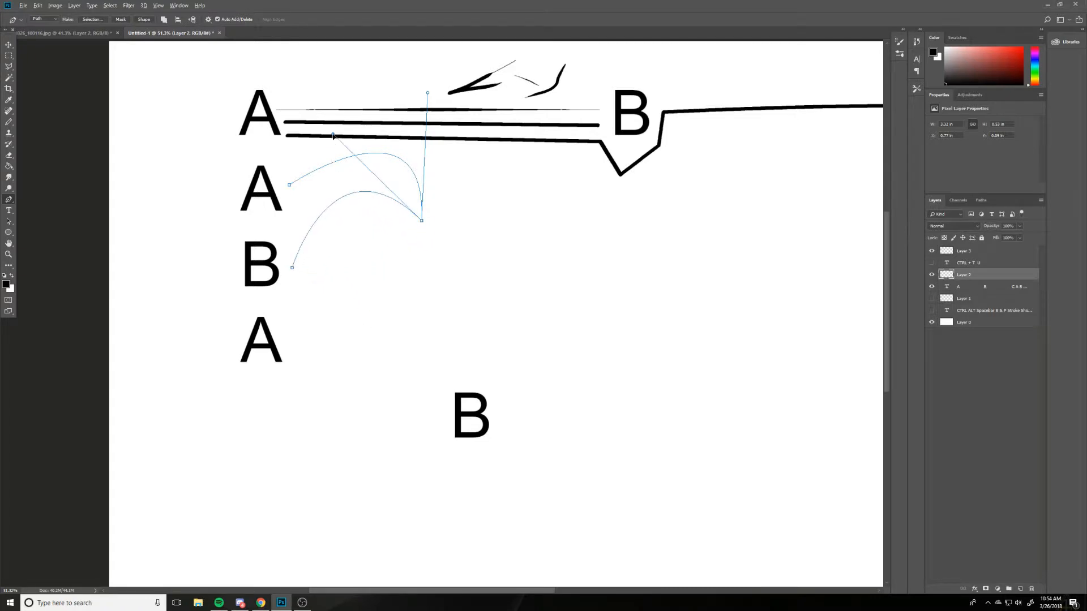
key(ctrl+comma)
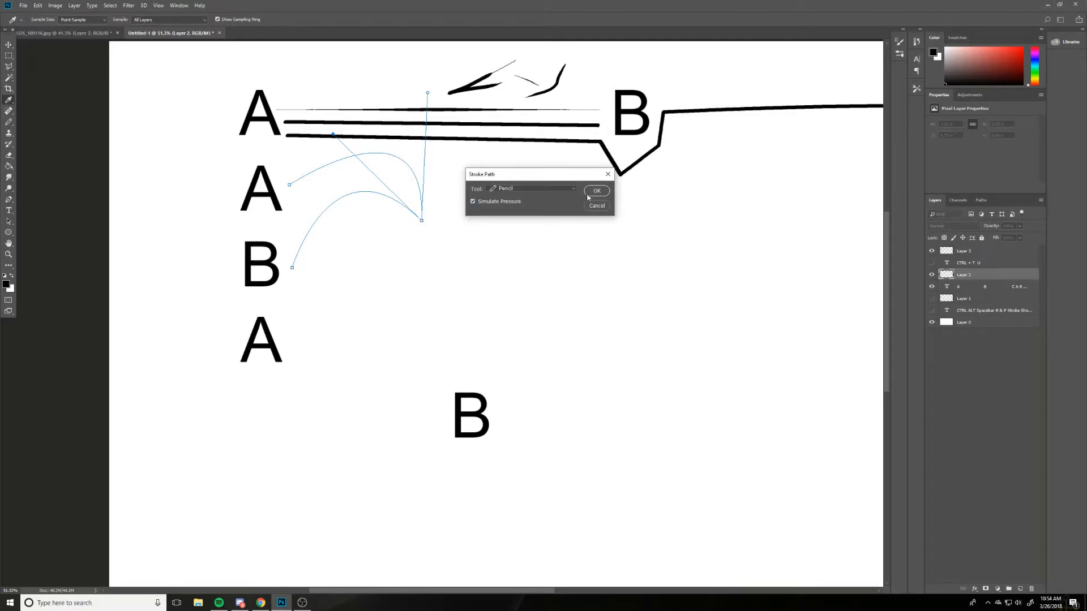
click(607, 193)
key(Return)
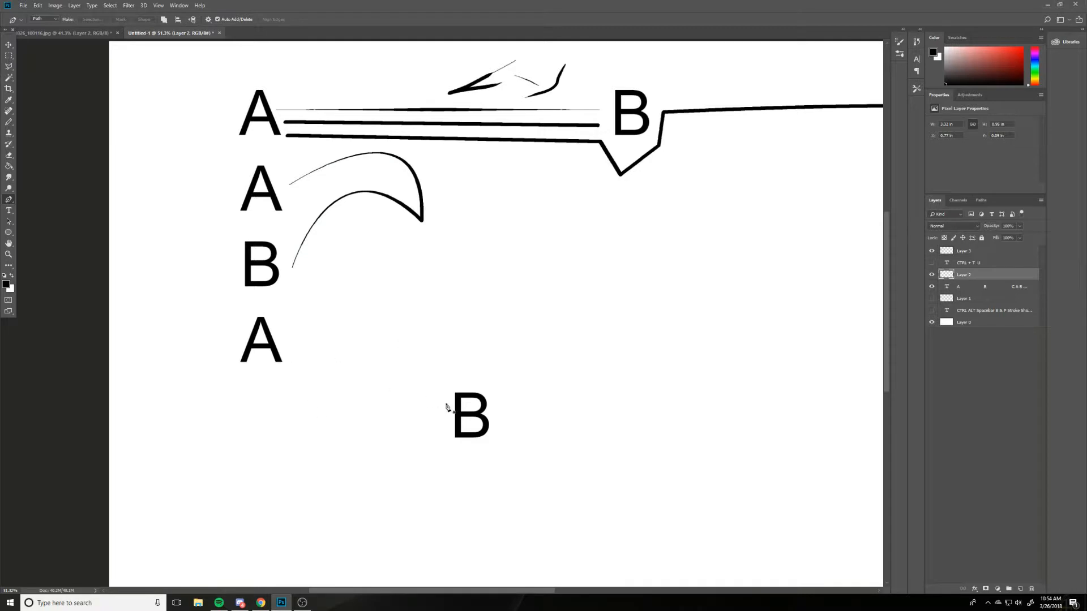
Step: Draw a curved pen path from the lowest A to the B diagonally below it
click(292, 345)
drag(443, 428, 522, 402)
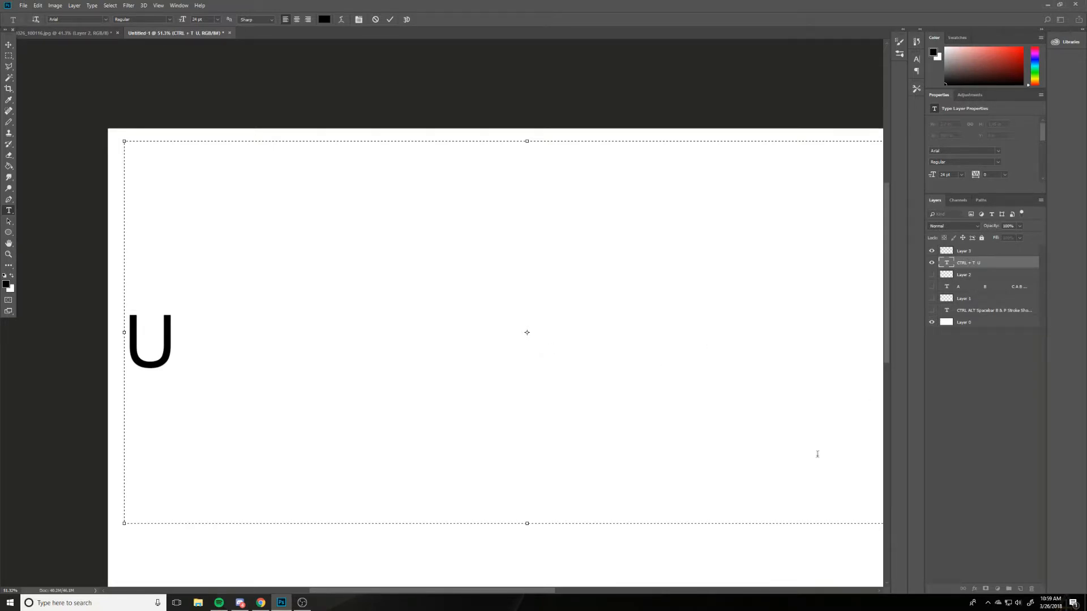
Step: Commit the edit of the U text layer and make Layer 3 the active layer
key(ctrl+Return)
key(m)
click(1022, 255)
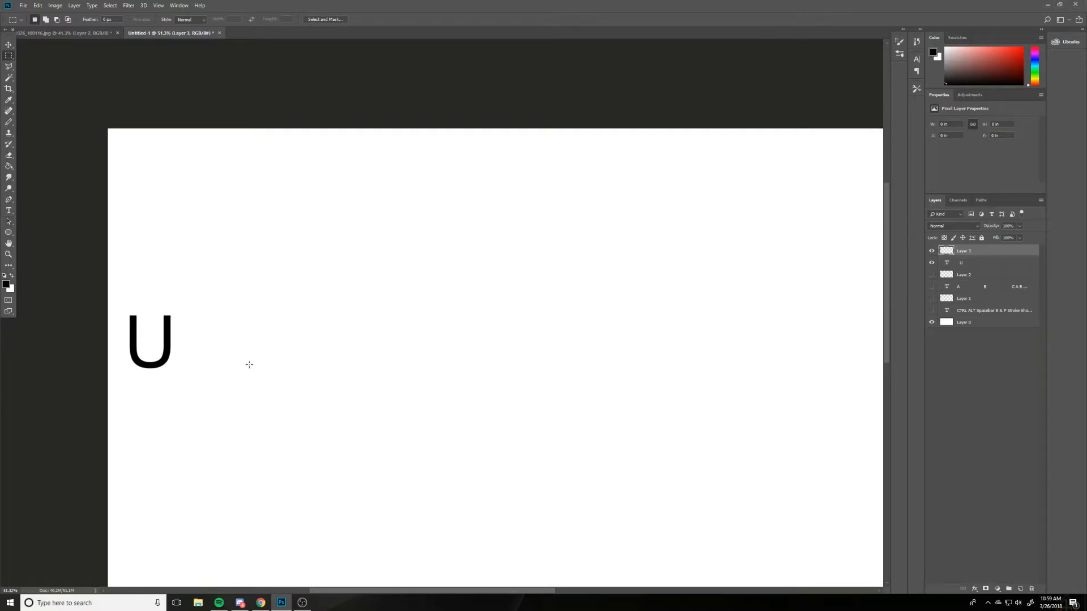
Step: Using the Ellipse Tool in Path mode, draw an ellipse about 1600 by 1390 px beside the U
key(u)
click(10, 236)
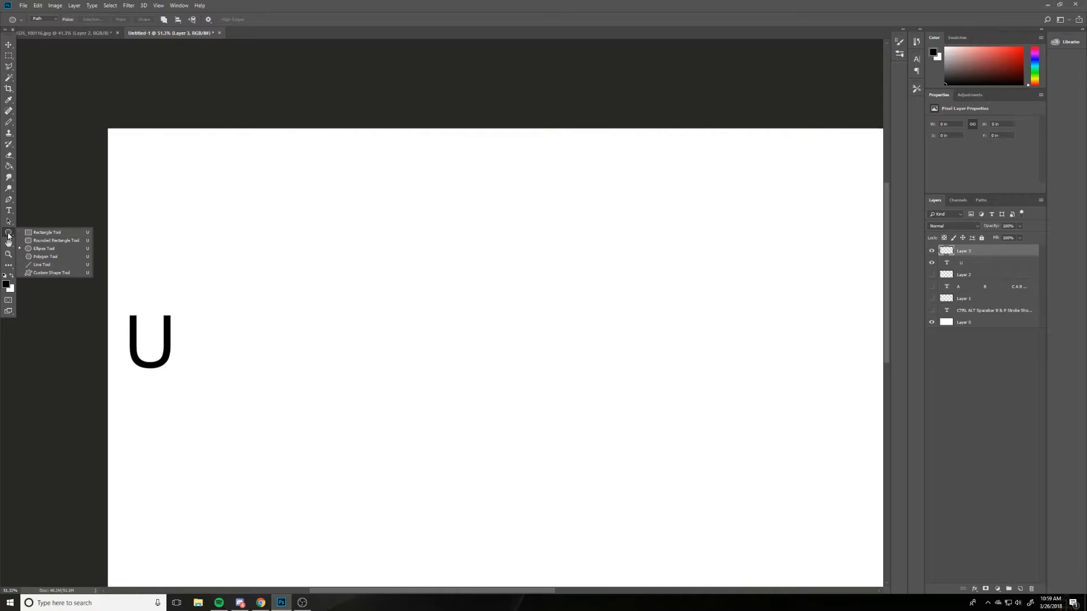
click(5, 237)
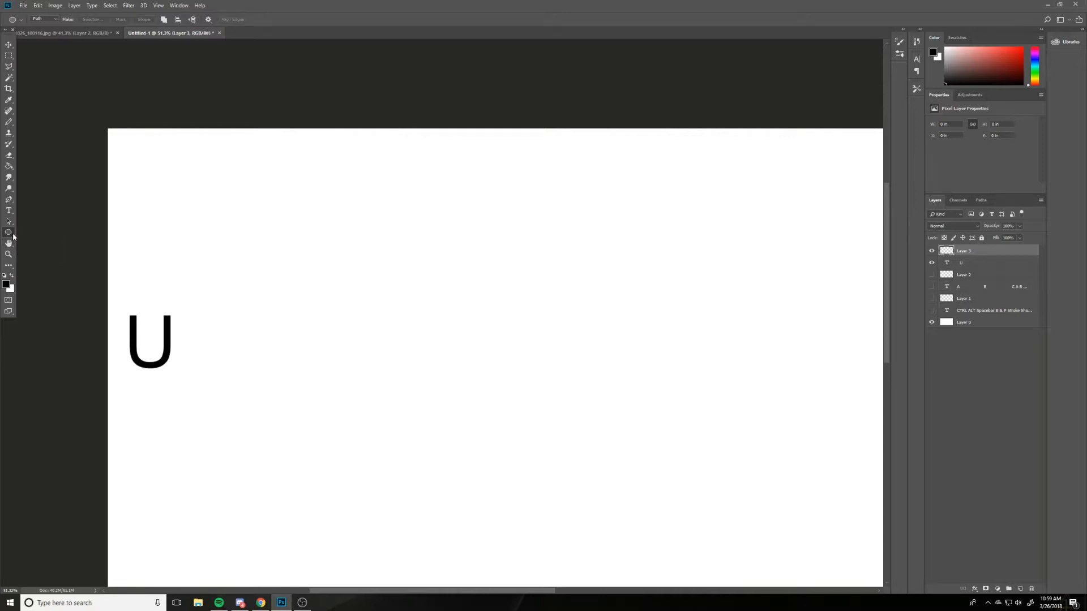
right_click(12, 235)
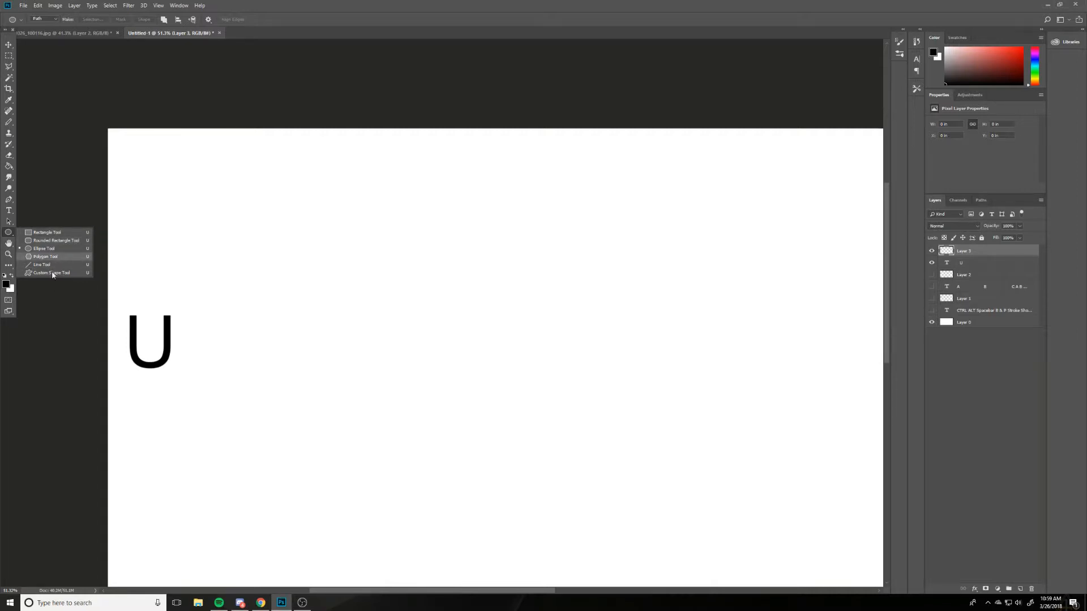
click(61, 248)
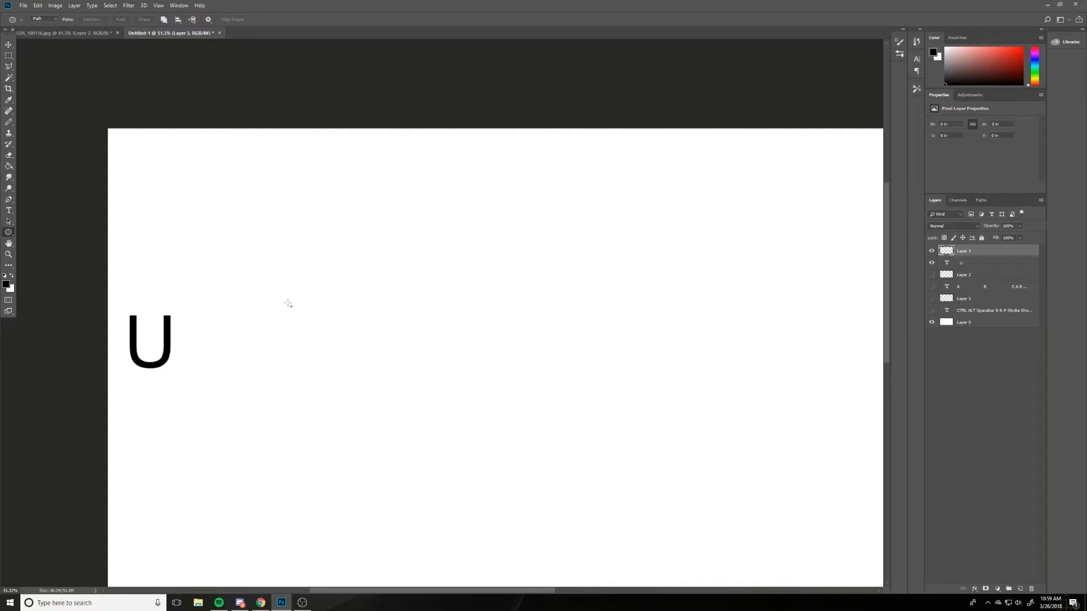
click(56, 20)
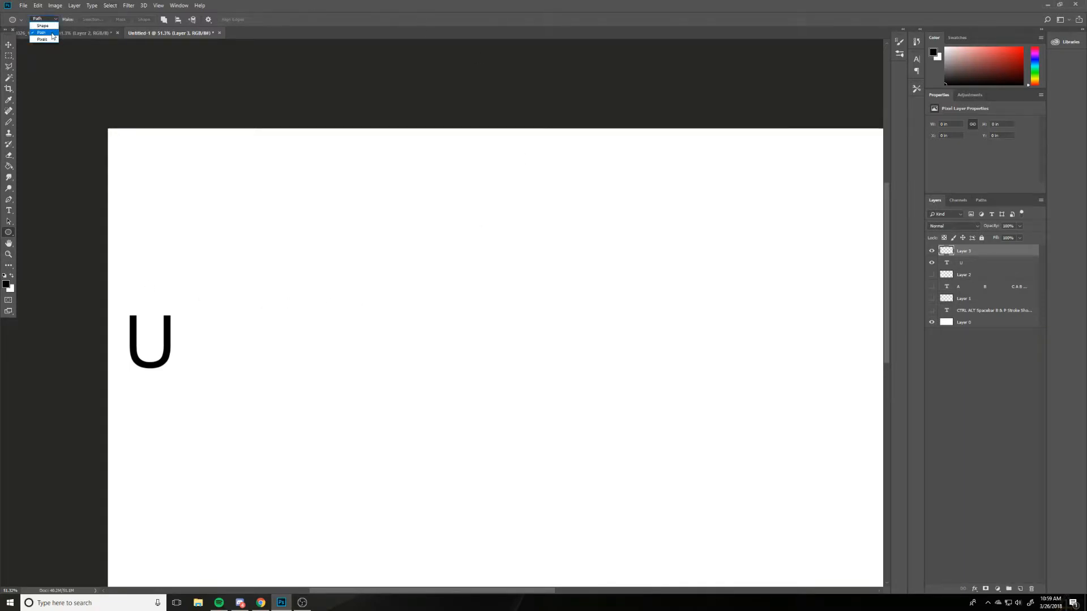
click(52, 33)
drag(299, 227, 648, 528)
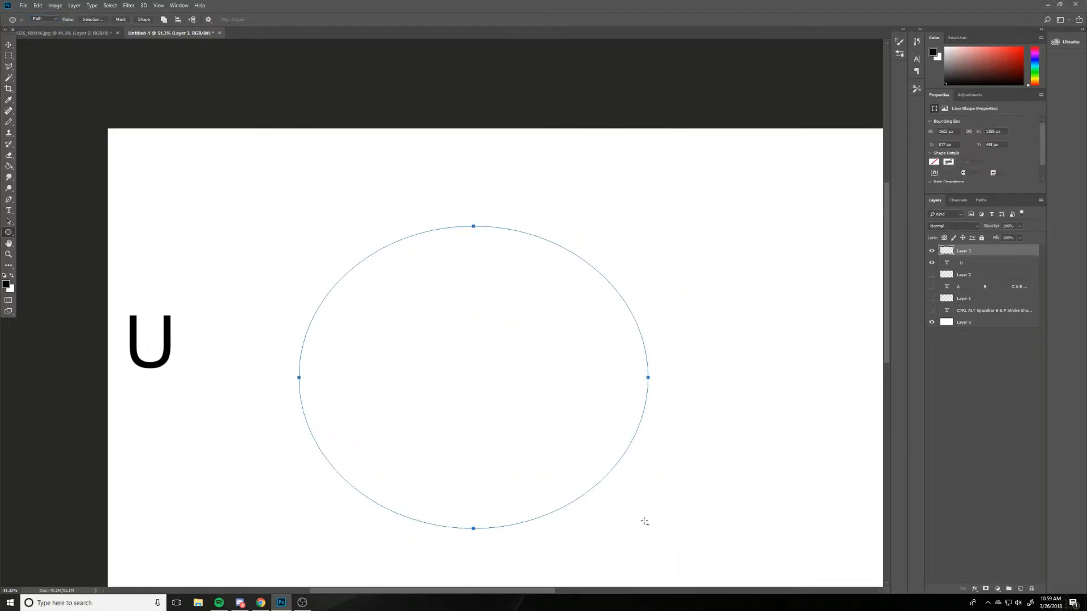
Step: Try stroking the ellipse path with Pencil and Simulate Pressure enabled, and undo the stroke
key(ctrl+alt+s)
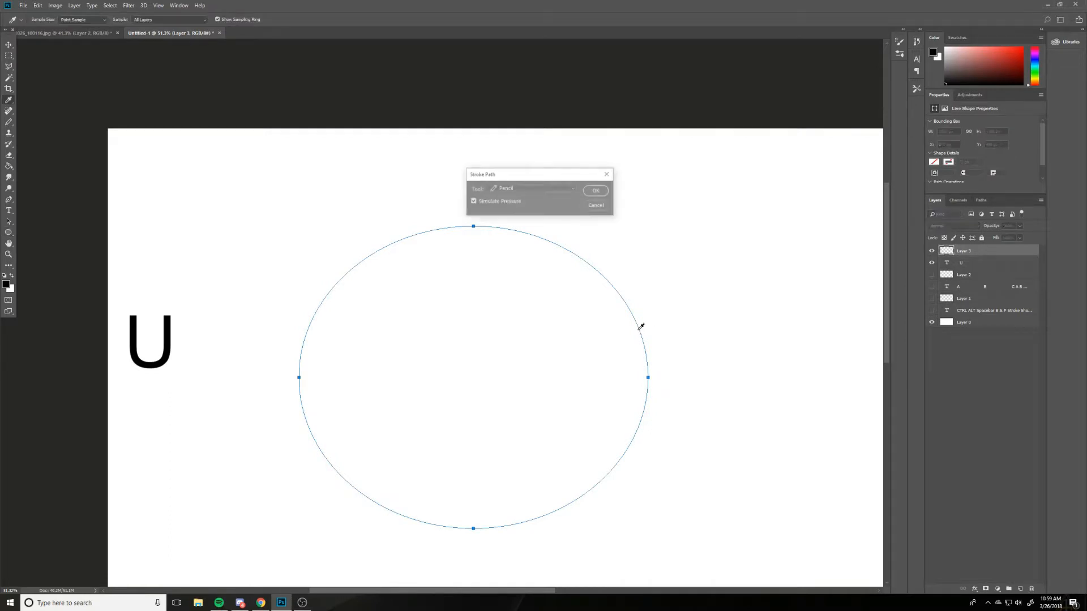
click(591, 192)
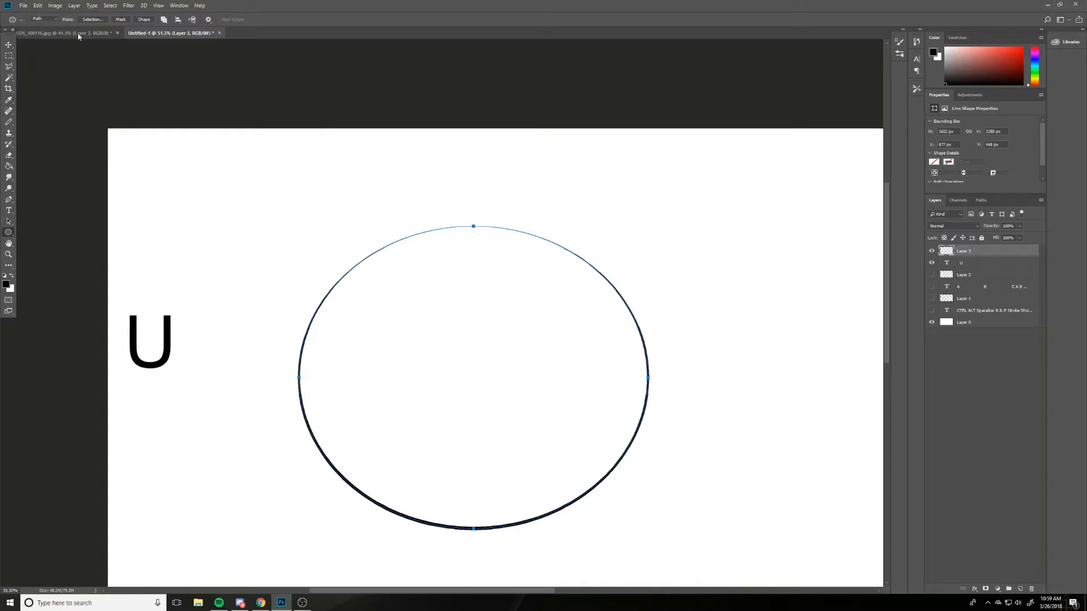
key(ctrl+z)
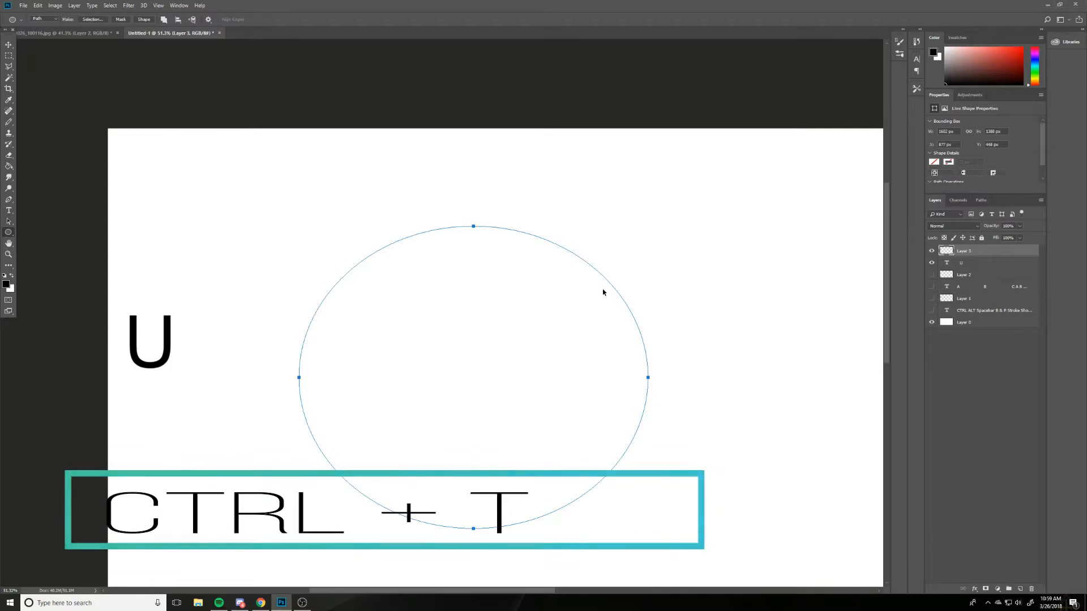
Step: Free-transform the ellipse path to about 79% width, stretch its far side taller in perspective, and apply the transformation
key(ctrl+t)
drag(648, 226, 573, 230)
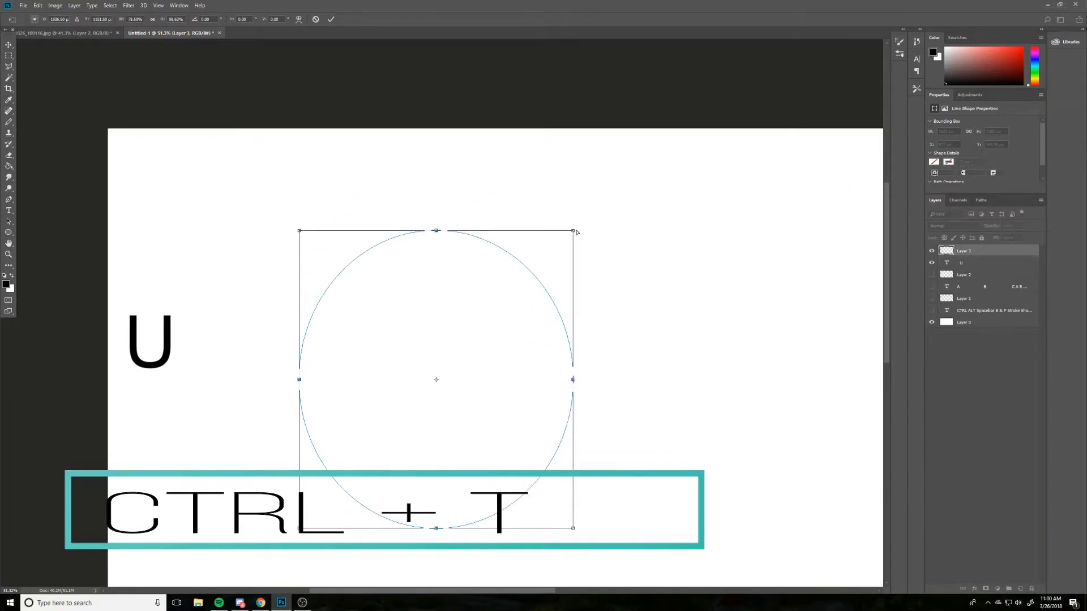
drag(577, 232, 573, 174)
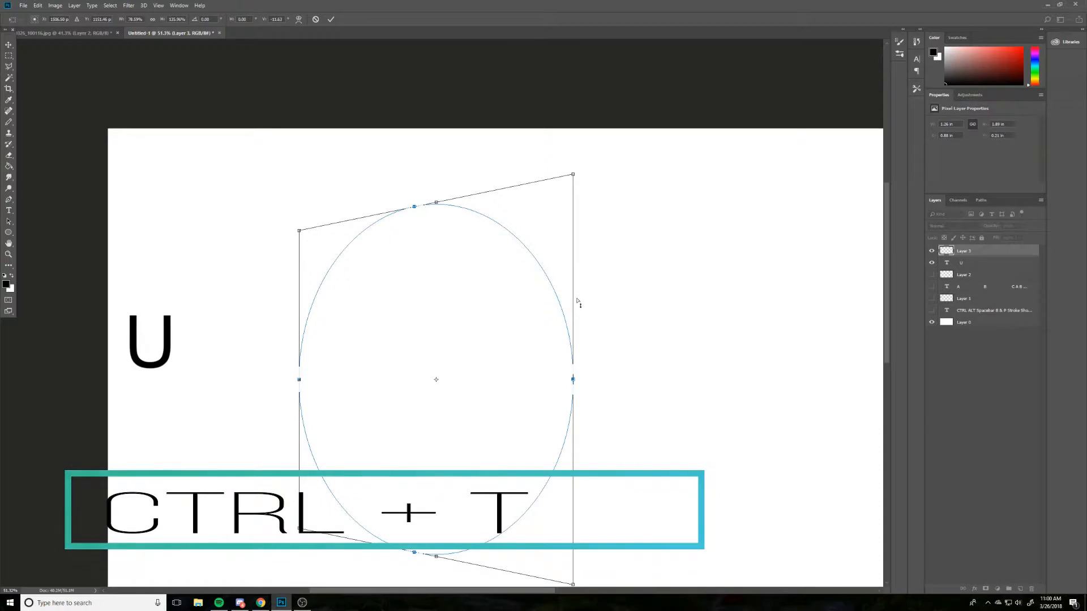
key(u)
click(516, 217)
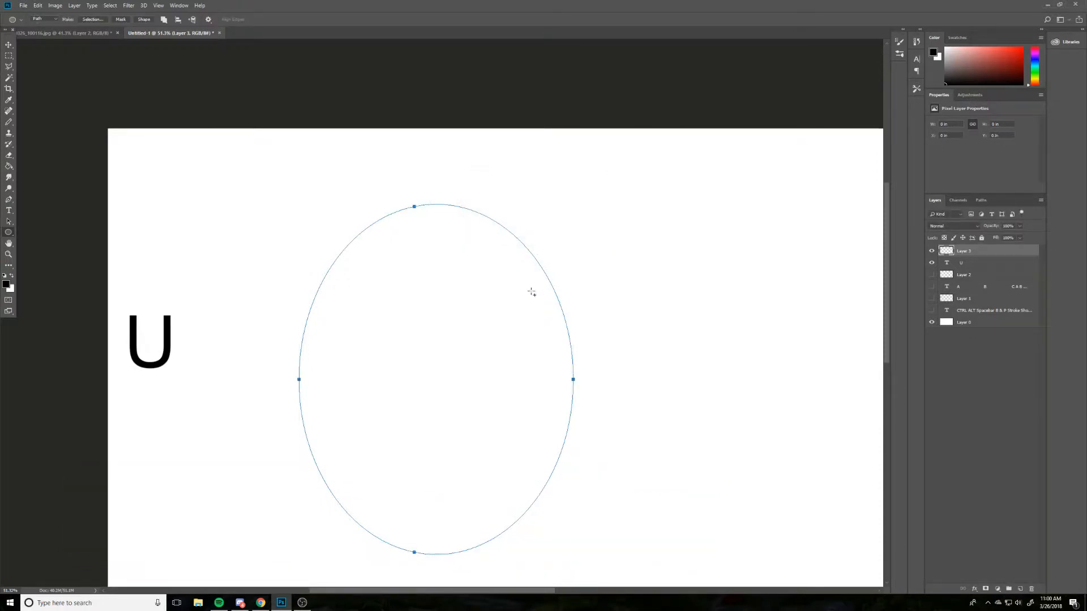
Step: Stroke the transformed ellipse path using Pencil with Simulate Pressure
right_click(535, 288)
click(573, 338)
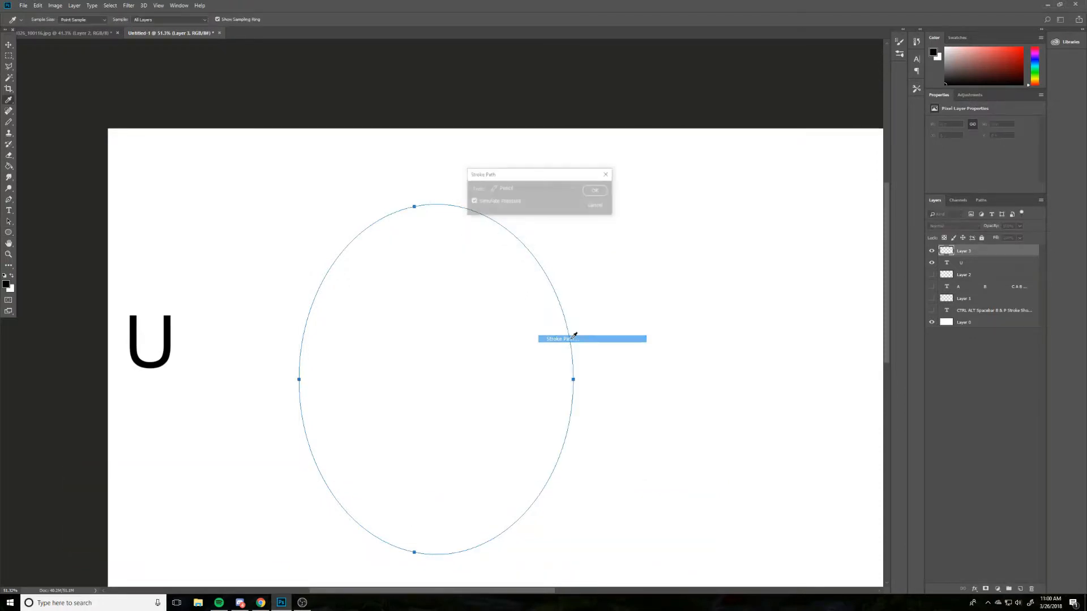
click(597, 191)
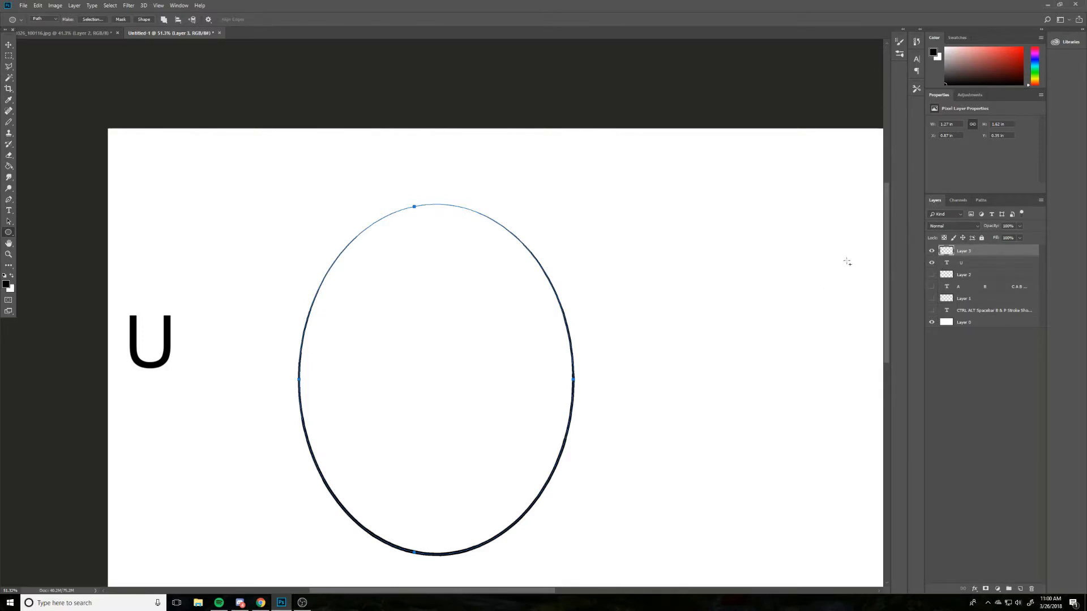
key(Return)
Step: Undo the stroke, the path transformation and the ellipse itself, back to the empty canvas beside the U
key(ctrl+alt+z)
key(ctrl+alt+z)
key(ctrl+alt+z)
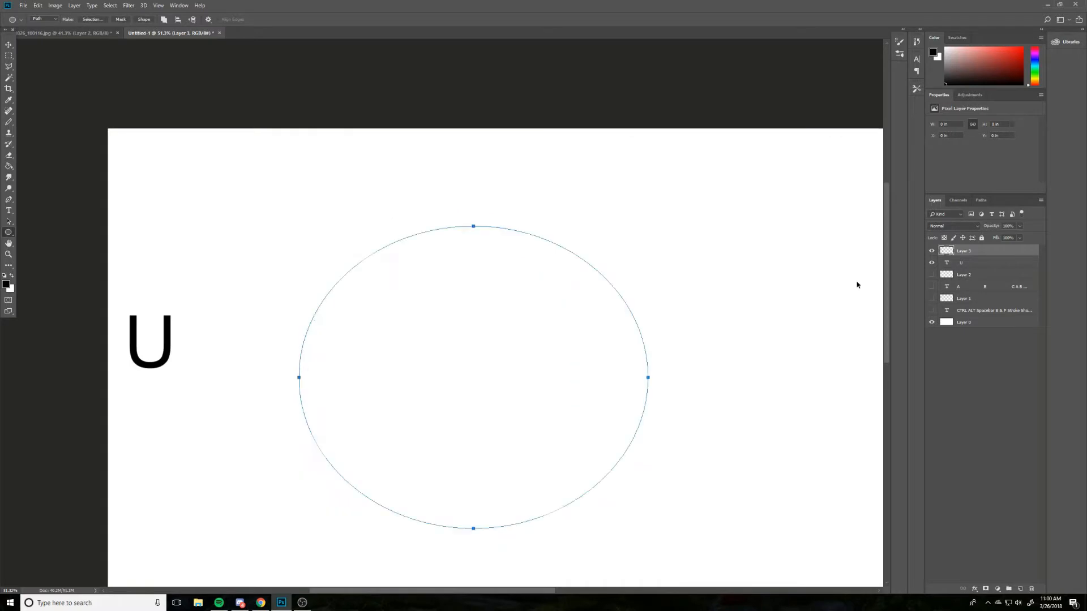
key(ctrl+alt+z)
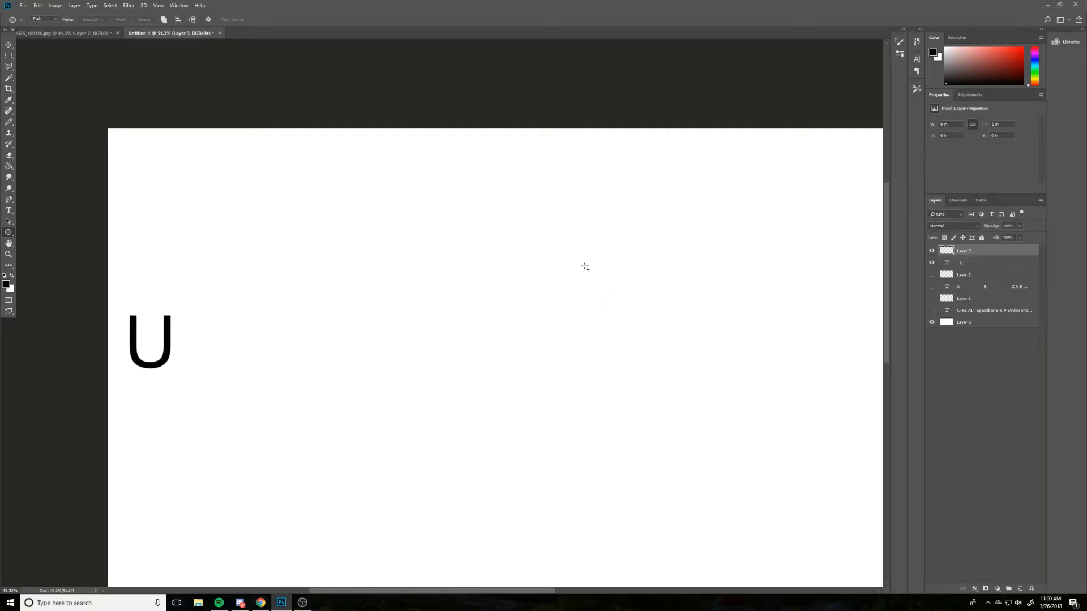
Step: Draw a new ellipse path about 1620 by 1460 px beside the U and save the work path as "circle"
drag(318, 179, 671, 498)
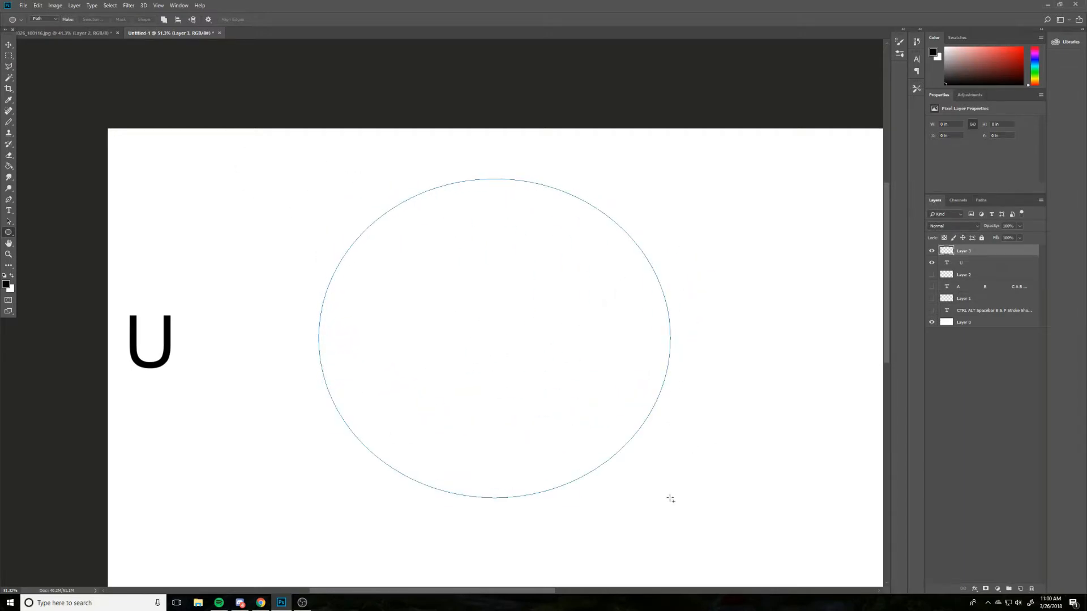
click(981, 201)
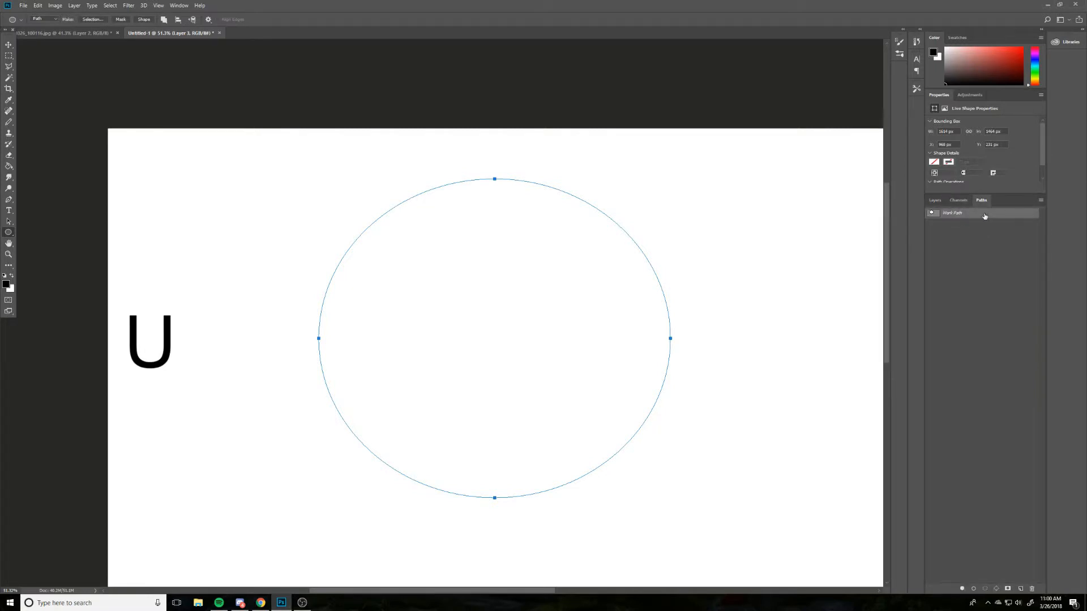
double_click(985, 216)
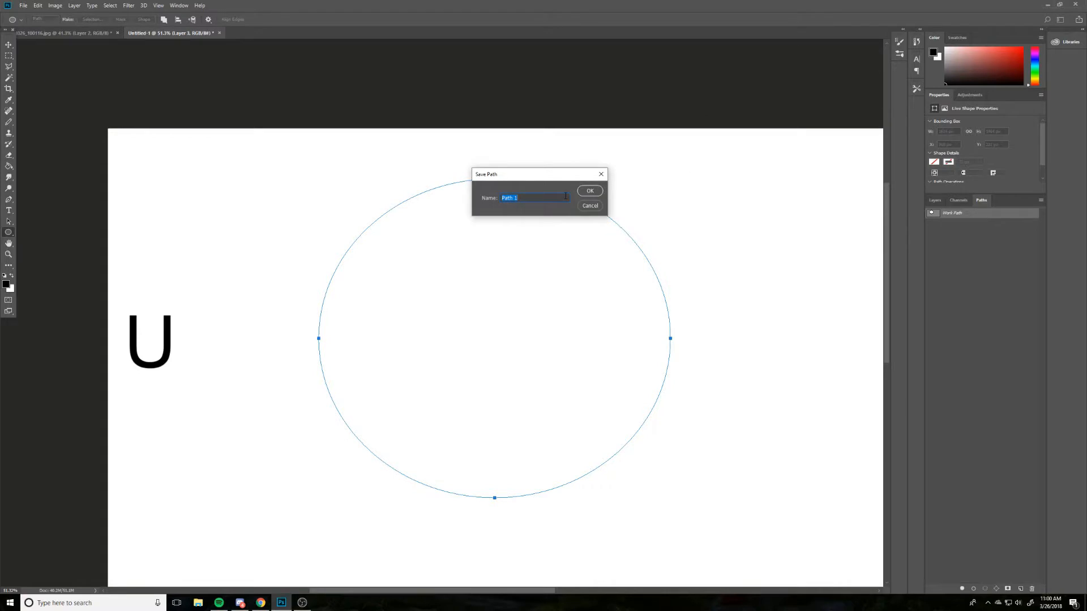
text(circle)
key(Return)
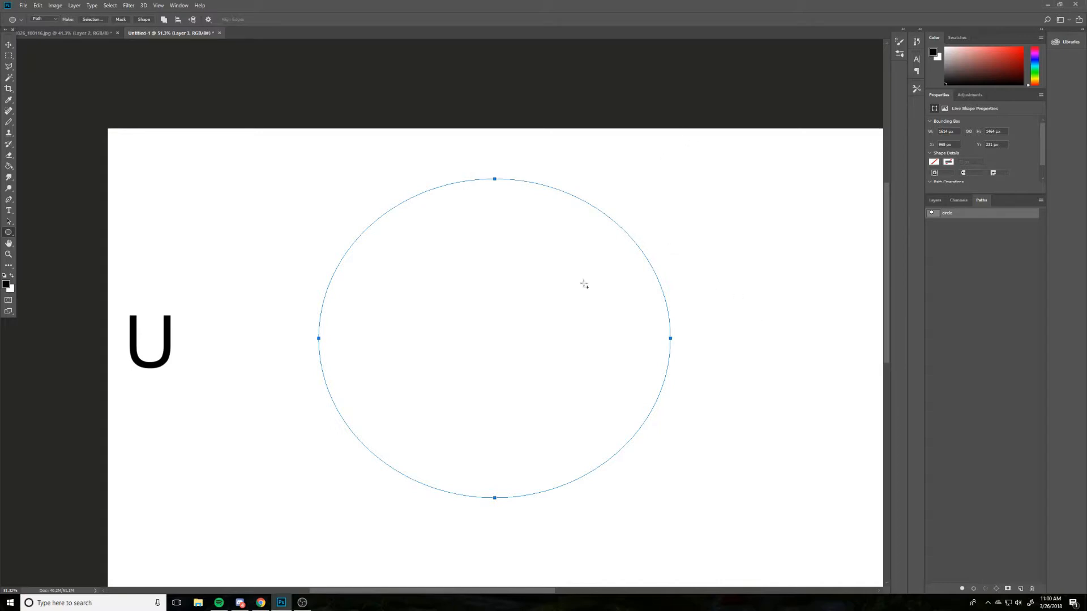
Step: Deselect the circle path, draw three separate ellipses of different proportions as a new work path, and deselect them
key(Escape)
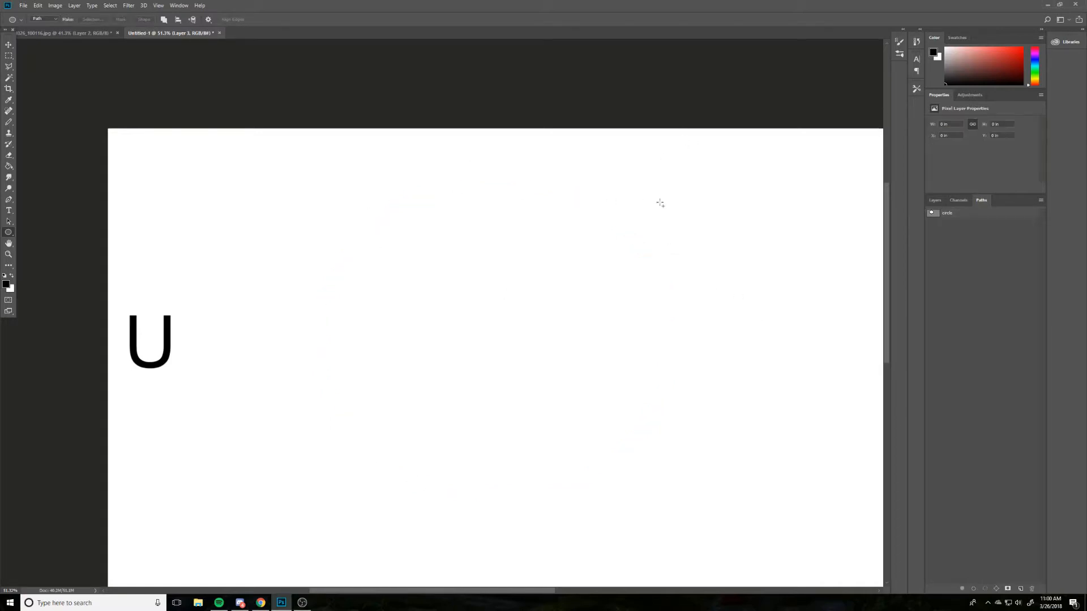
click(935, 200)
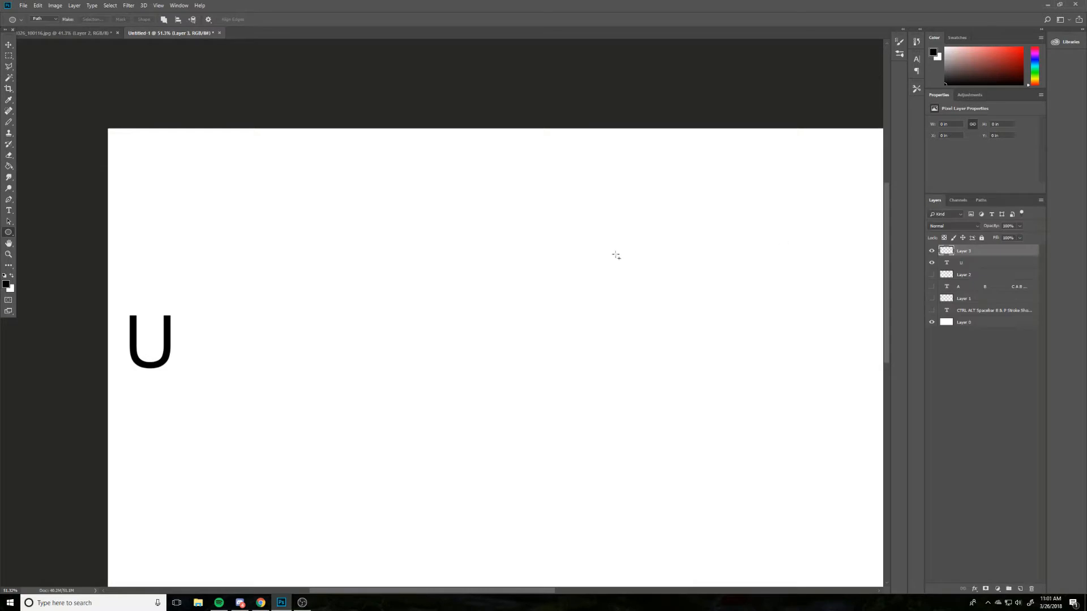
drag(302, 214, 211, 375)
drag(413, 295, 709, 452)
drag(592, 232, 336, 186)
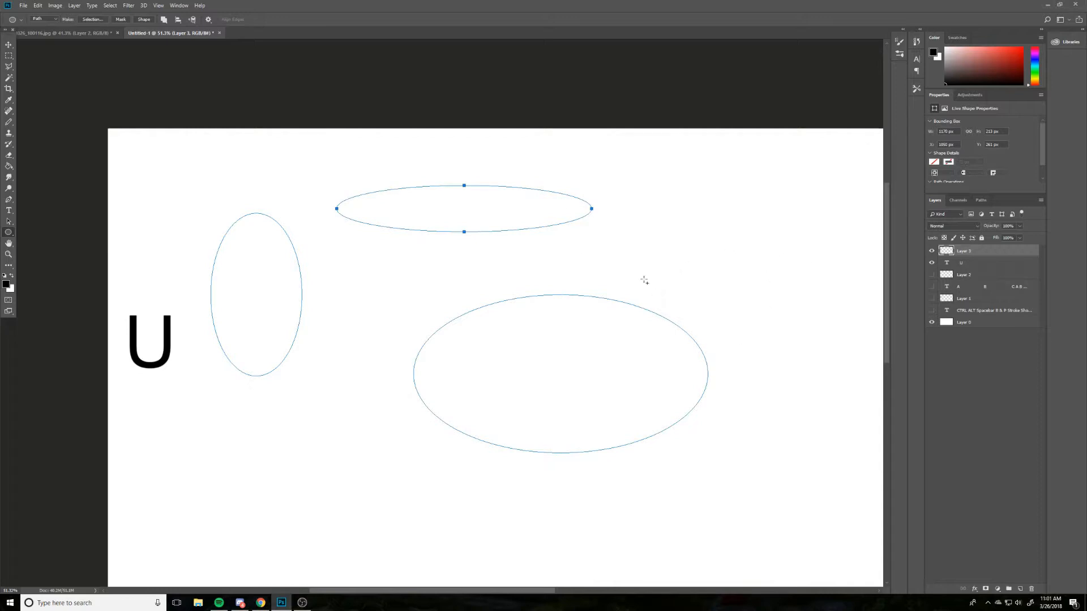
key(Return)
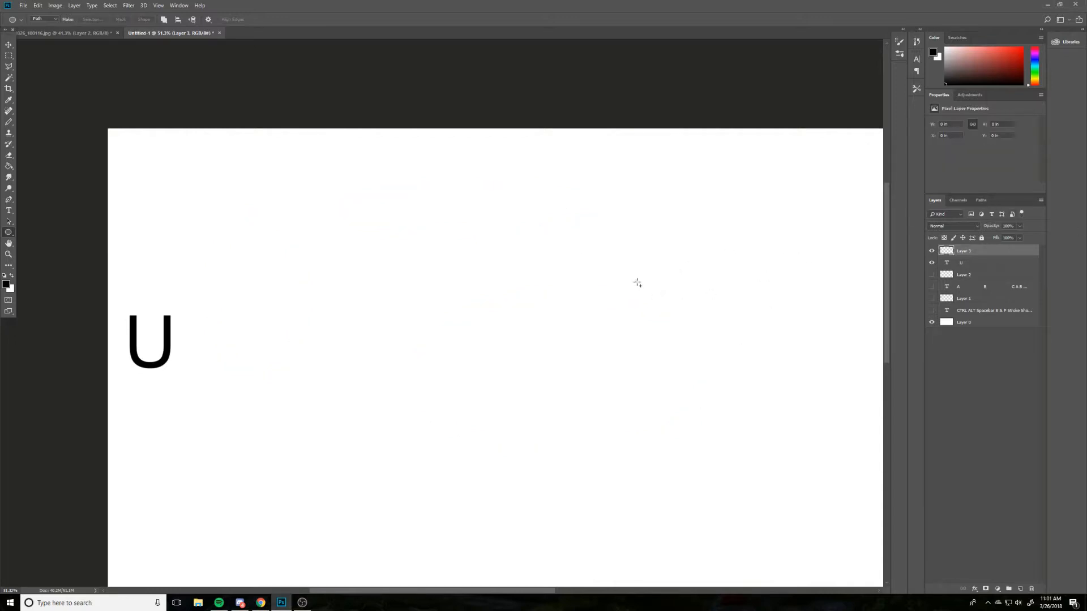
Step: Select the saved circle path and stroke it using Pencil with Simulate Pressure
click(982, 200)
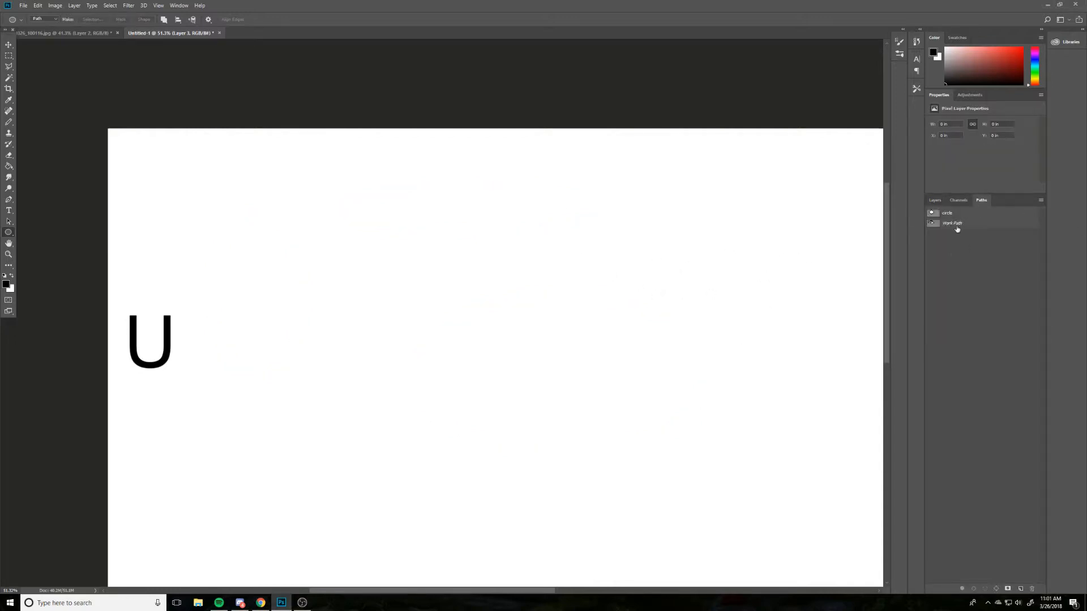
double_click(967, 214)
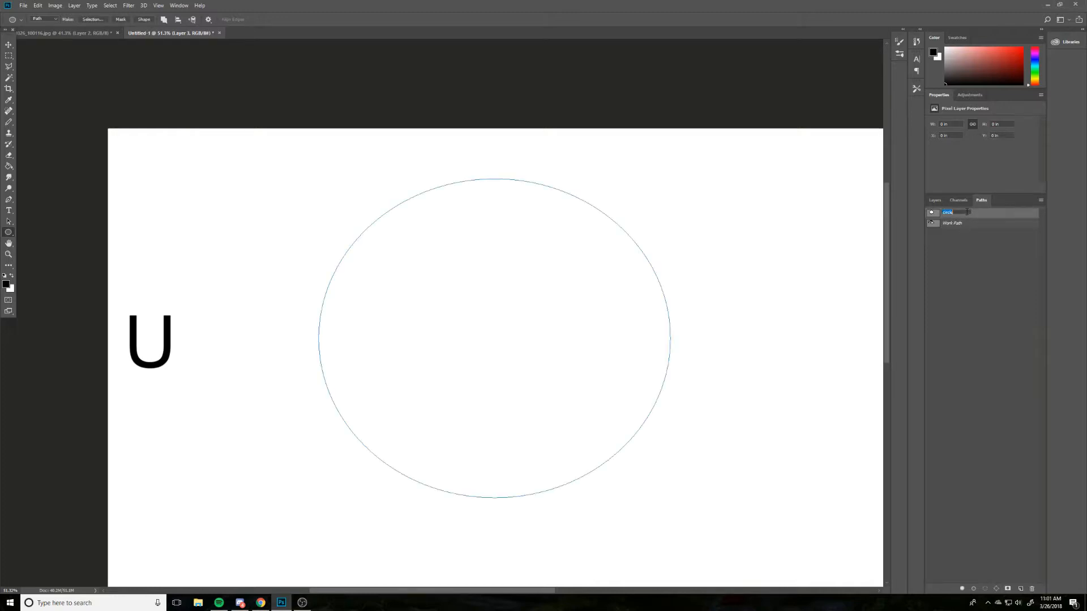
key(Return)
click(654, 265)
click(608, 192)
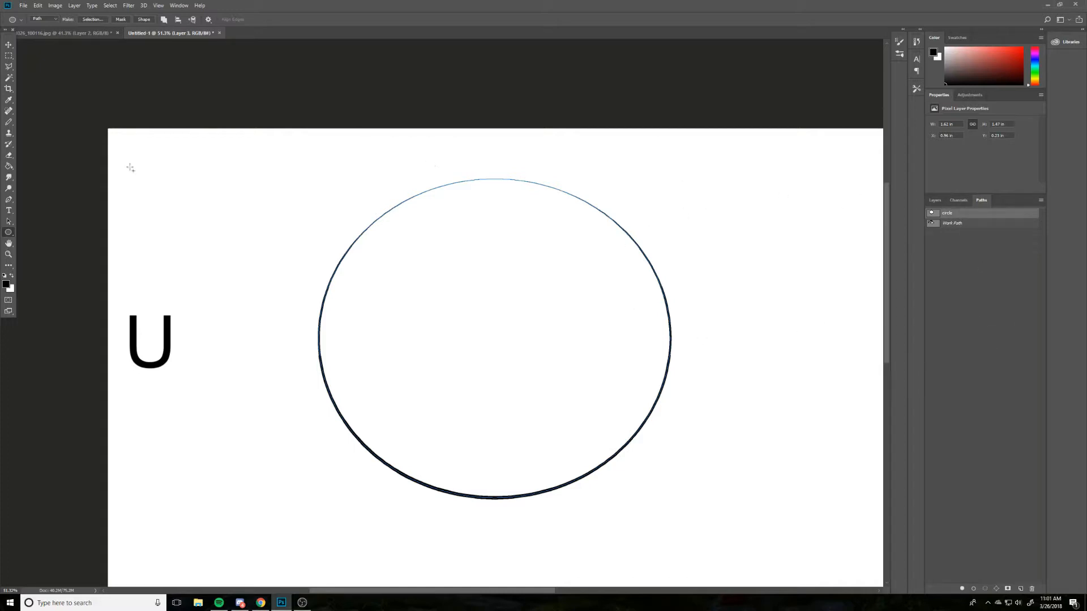
Step: With the Pen tool, draw a curved path over the top of the circle and around the U to the circle's lower left
key(p)
drag(738, 218, 697, 341)
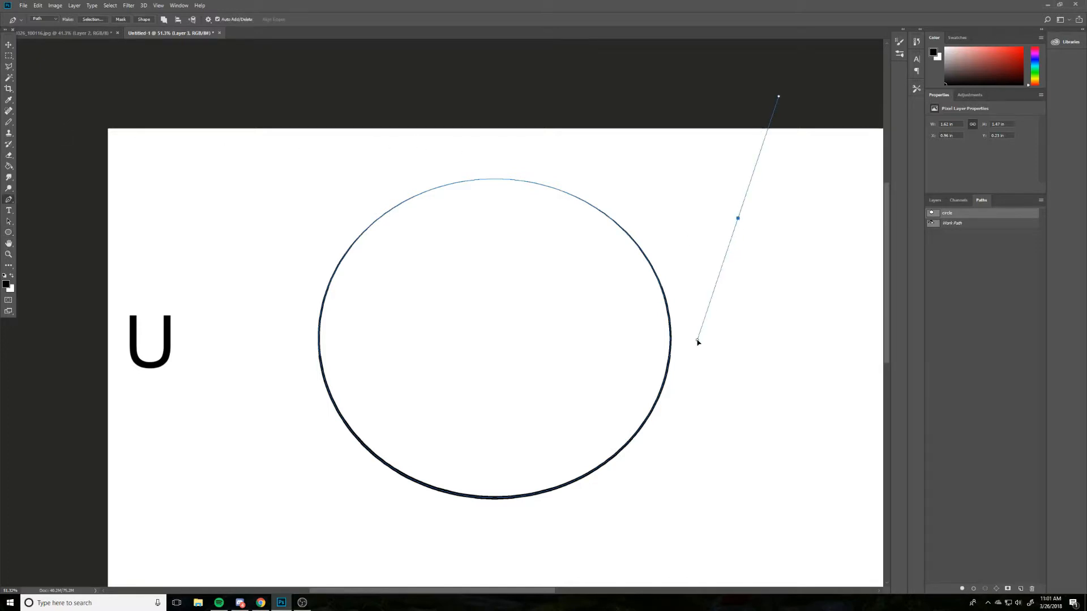
drag(277, 222, 17, 467)
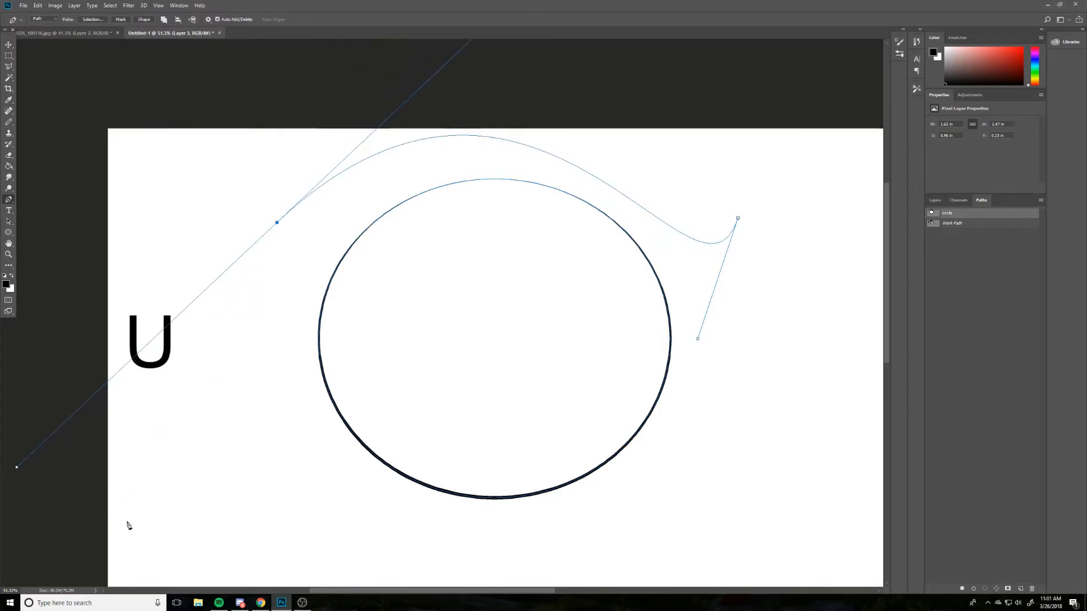
drag(259, 447, 299, 353)
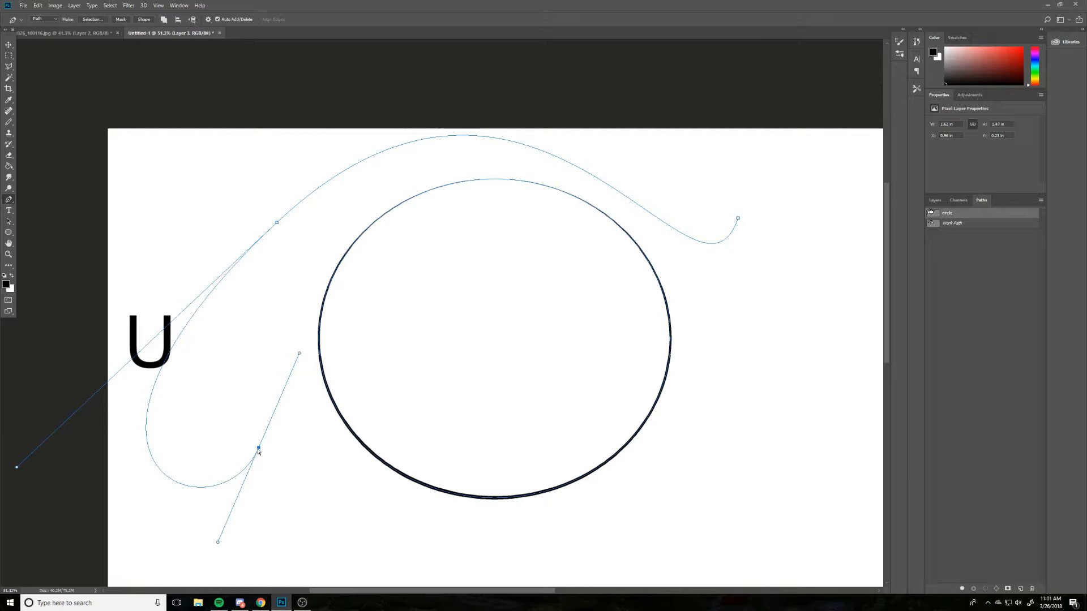
drag(258, 448, 328, 496)
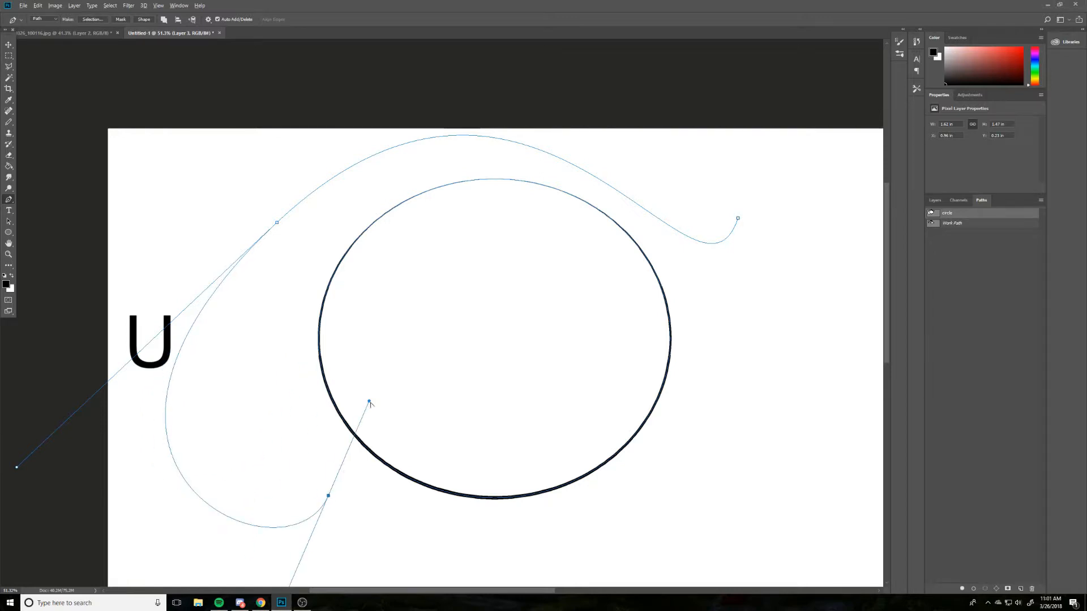
Step: Extend the Pen path with straight segments crossing below the circle and up its right side, and stroke it with simulated pressure
click(369, 400)
click(422, 473)
click(477, 555)
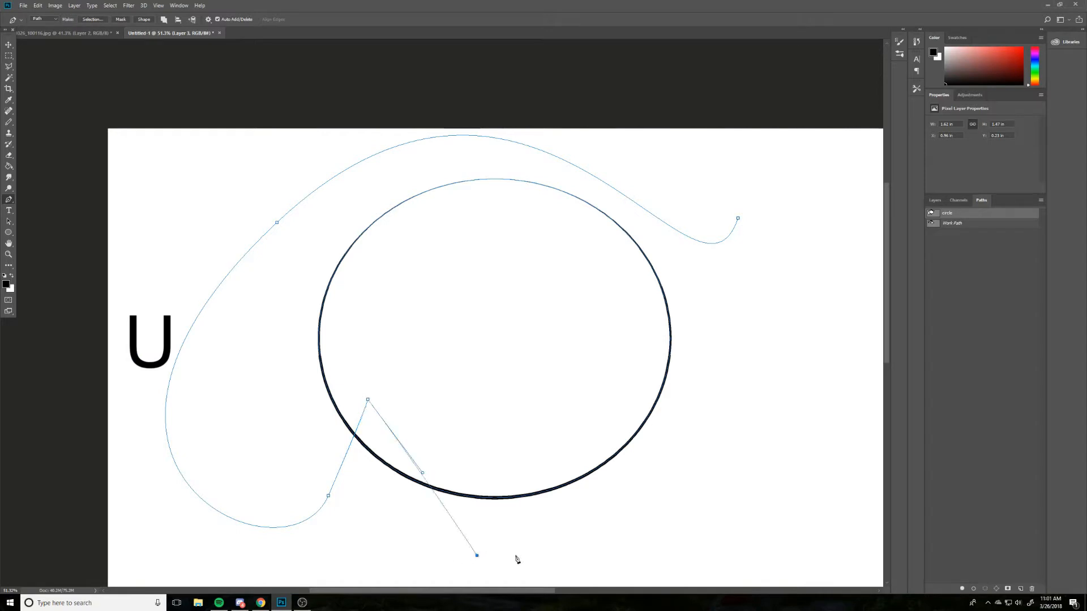
click(635, 537)
click(734, 418)
click(794, 288)
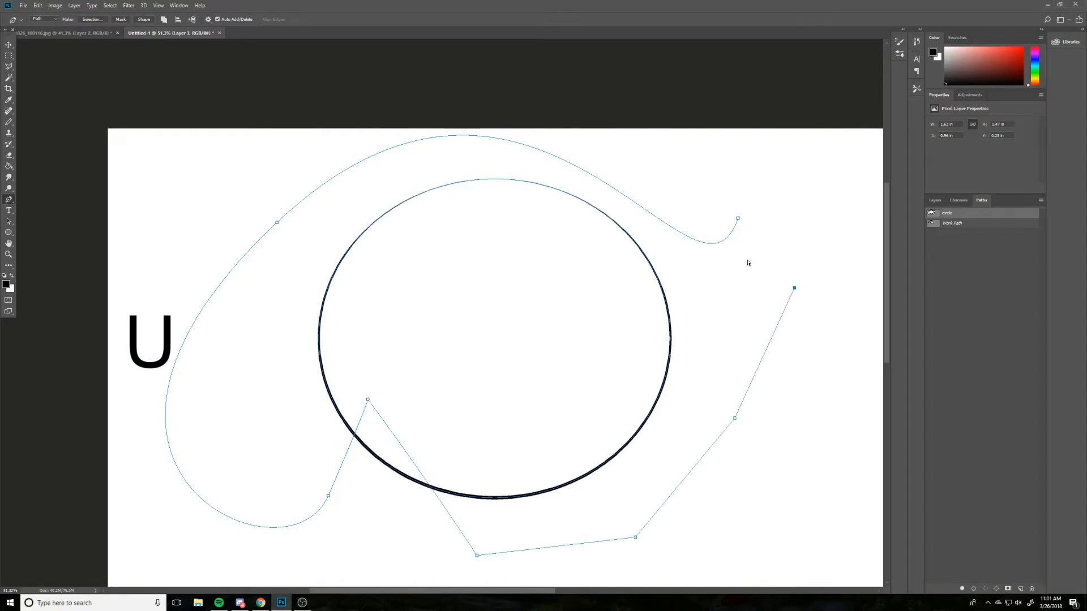
key(Return)
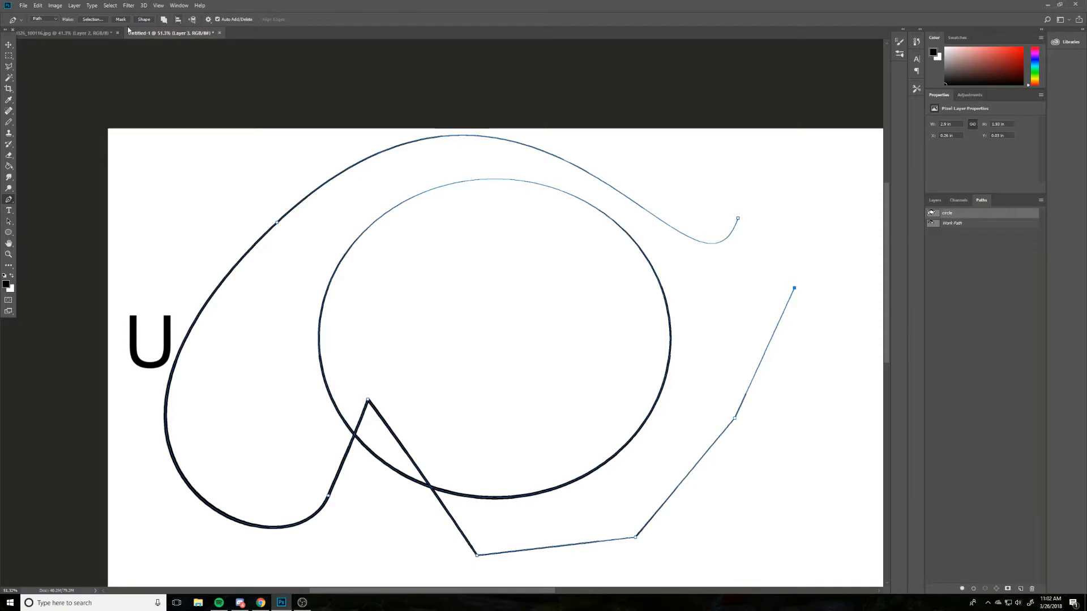
Step: Switch to the skull sketch document and create a new layer, Layer 4, above Layer 3
click(79, 33)
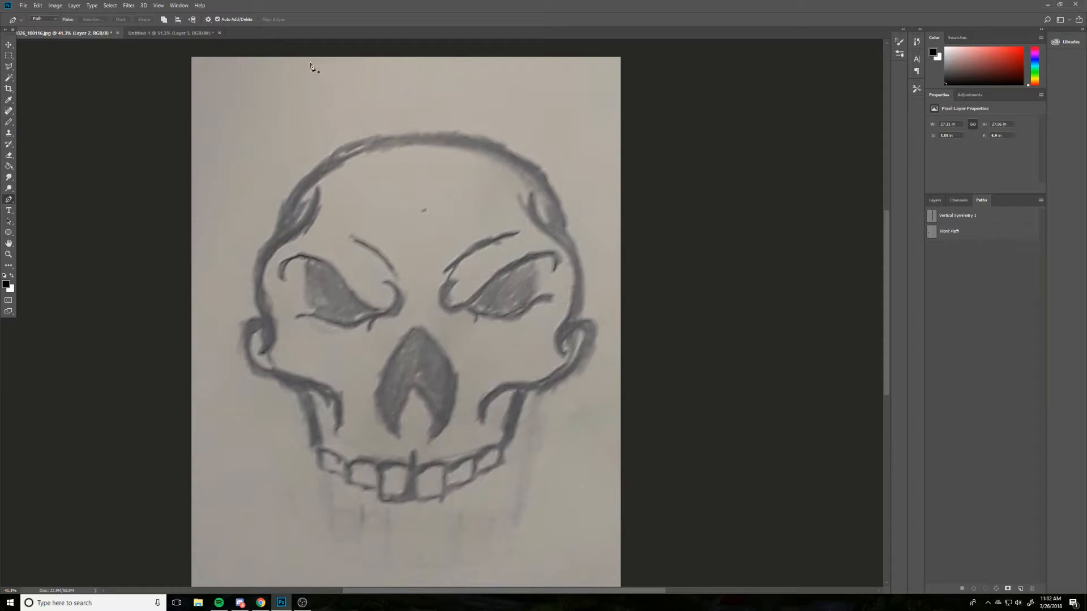
key(b)
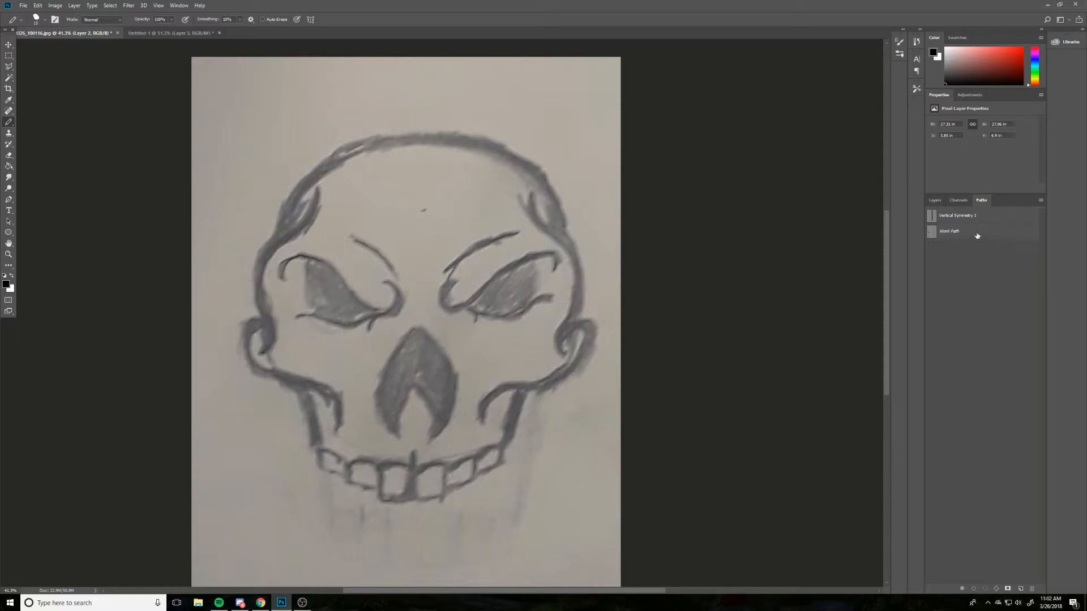
click(933, 200)
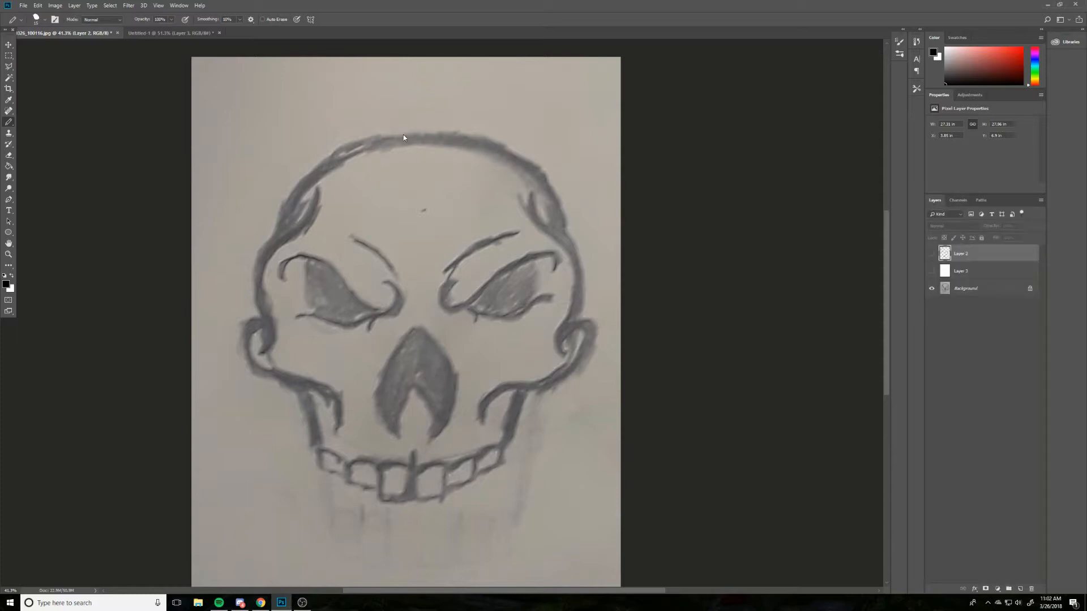
click(517, 192)
click(537, 218)
click(991, 276)
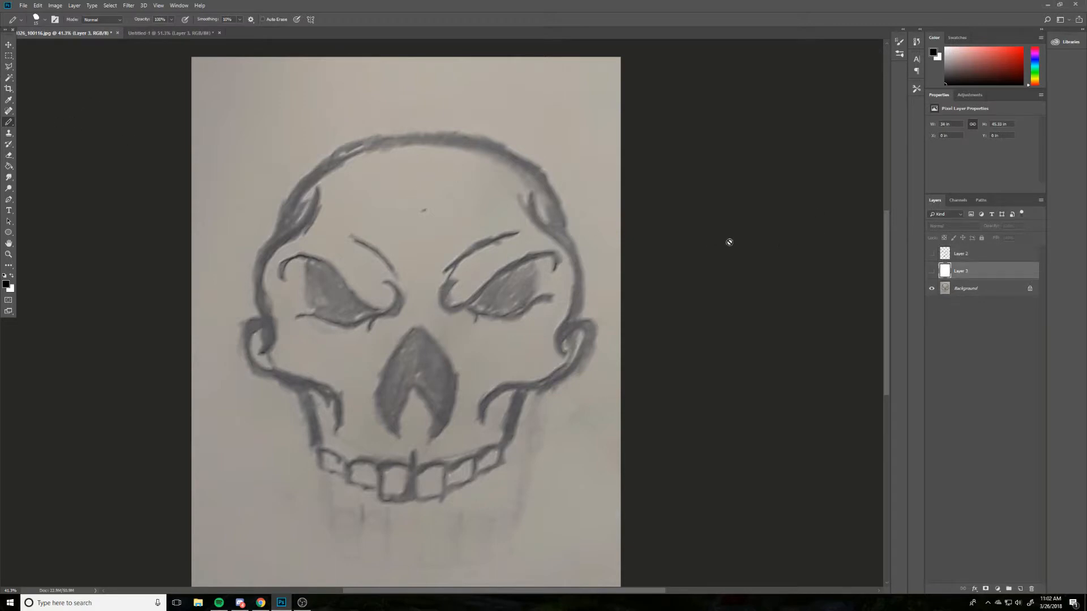
key(ctrl+shift+n)
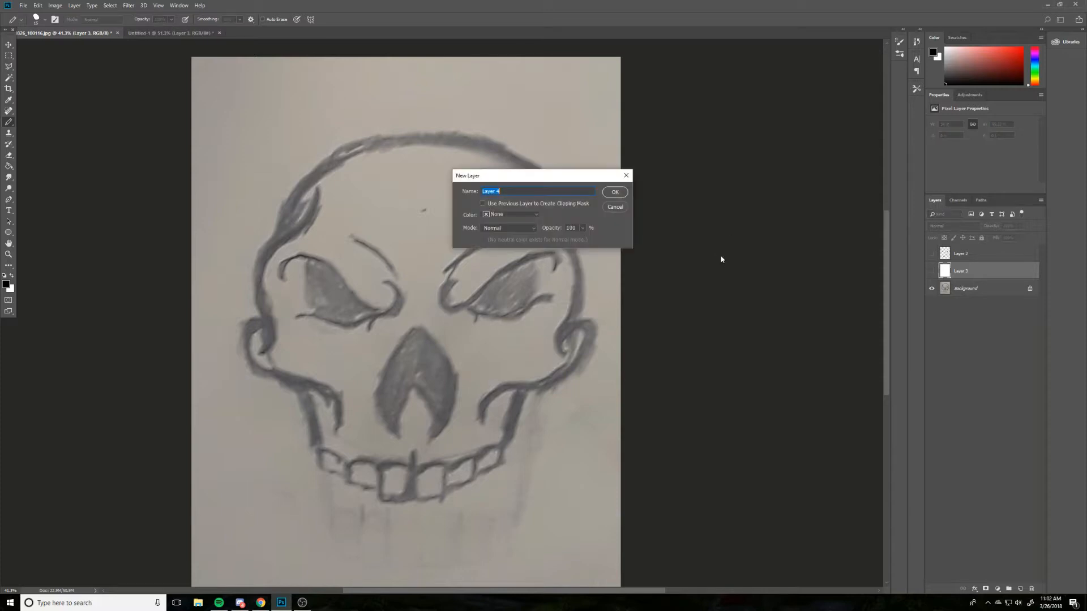
key(Return)
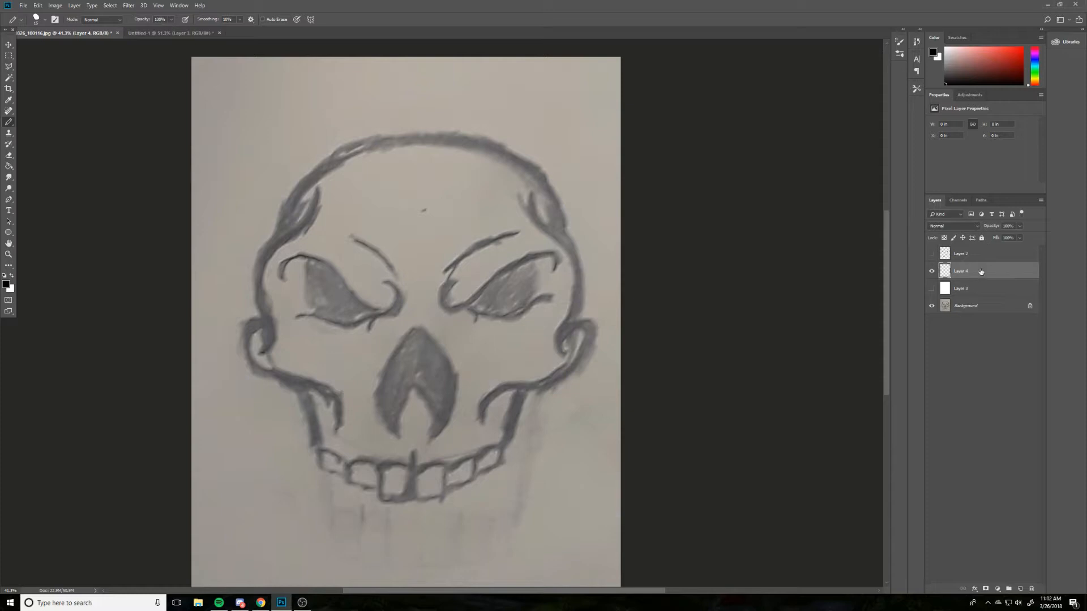
Step: Try drawing freehand with the Pencil across the skull's forehead and eyes, and undo the line
mouse_move(422, 145)
mouse_down()
mouse_move(433, 166)
mouse_move(331, 265)
mouse_move(522, 300)
mouse_move(363, 322)
mouse_up()
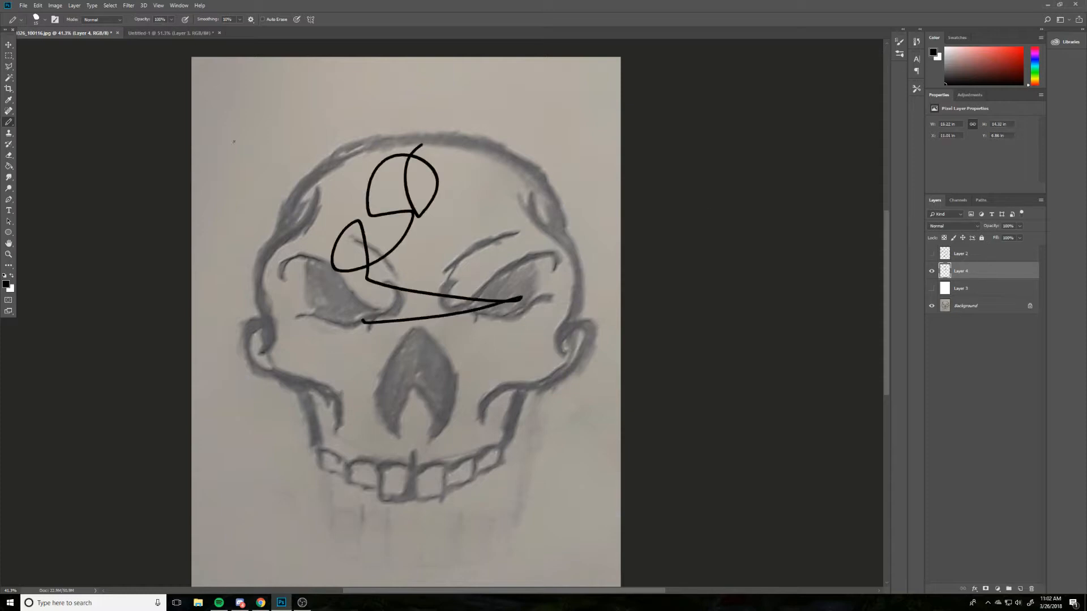
click(38, 6)
click(54, 30)
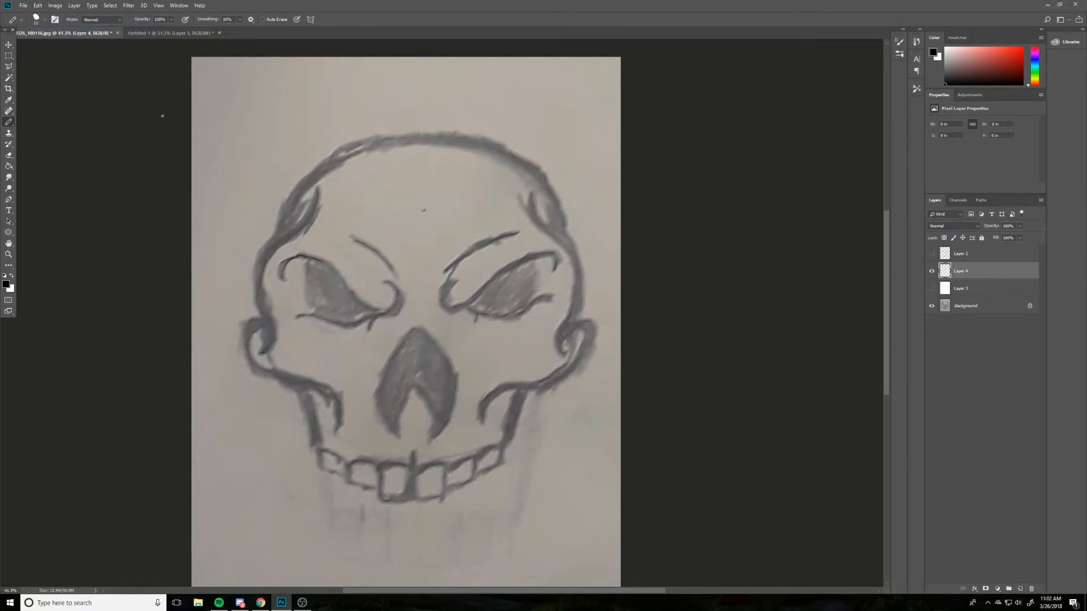
Step: Trace the skull's cranium from the crown to the left temple with a curved Pen path, stroke it, and dismiss the path
key(p)
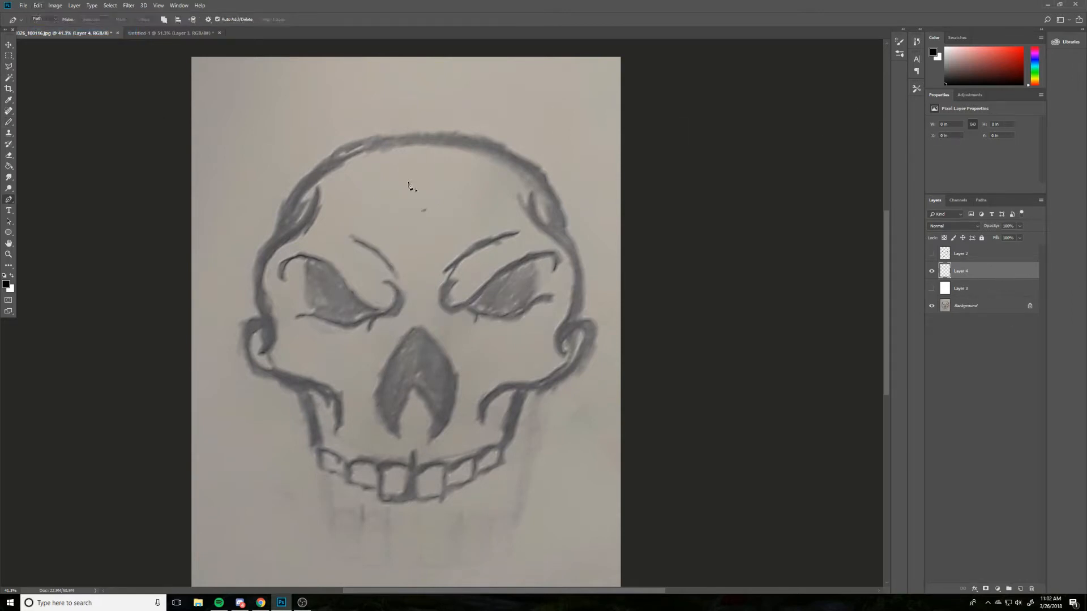
click(420, 140)
drag(269, 369, 276, 350)
right_click(291, 244)
click(324, 315)
key(Return)
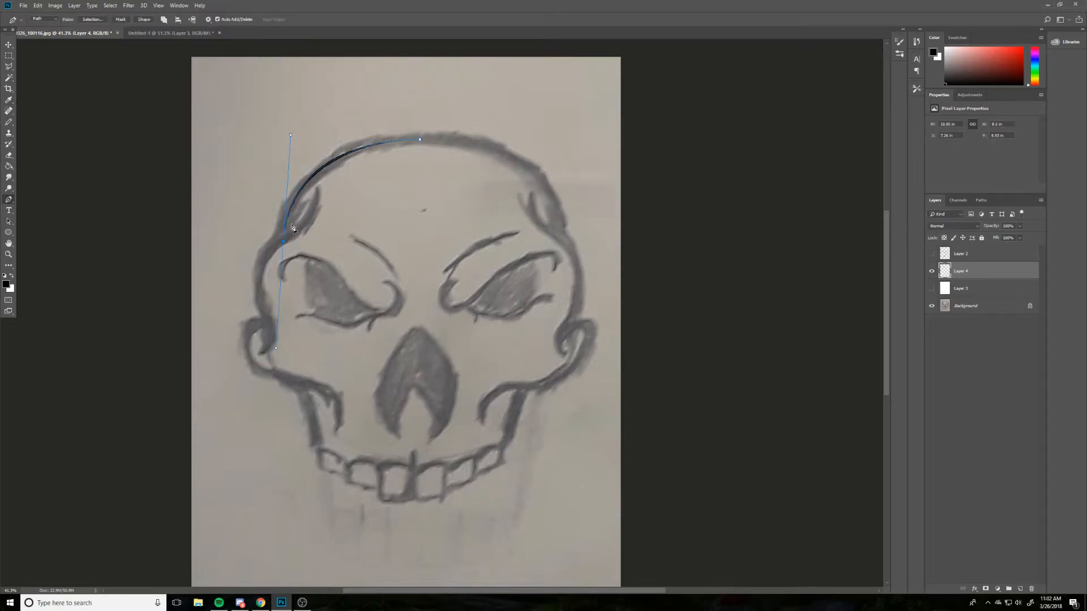
key(Return)
Step: Trace the inner curve of the left temple with a Pen path and stroke it using Pencil with Simulate Pressure
click(317, 190)
drag(275, 251, 213, 272)
drag(275, 250, 274, 245)
drag(338, 227, 338, 232)
drag(261, 290, 309, 309)
drag(215, 298, 214, 280)
key(Delete)
right_click(306, 248)
click(318, 246)
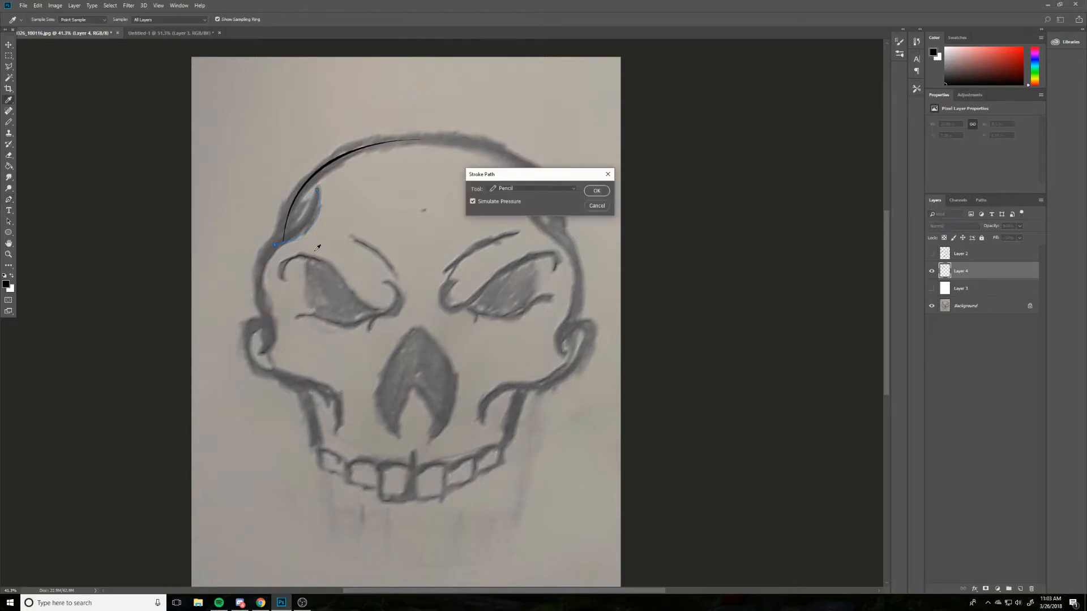
key(Return)
Step: Trace the skull's left side from the temple down to the ear with a curved Pen path, stroke it, and dismiss the path
scroll(296, 241, up, 3)
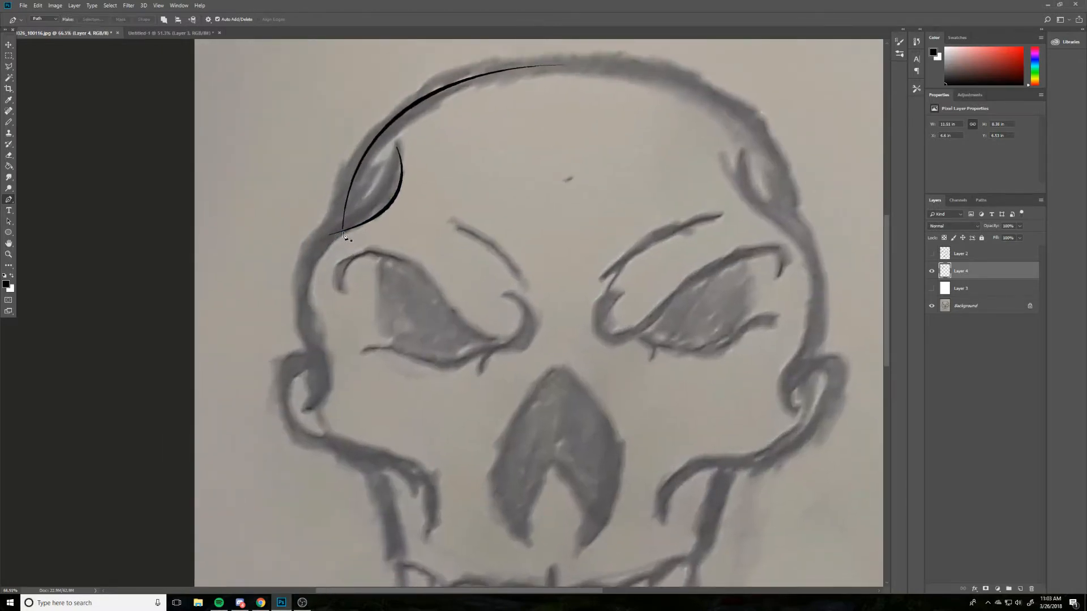
drag(318, 346, 337, 399)
right_click(353, 426)
click(376, 481)
key(Return)
key(Return)
Step: Trace the inner curve of the left ear with a curved Pen path, stroke it, and dismiss the path
click(319, 345)
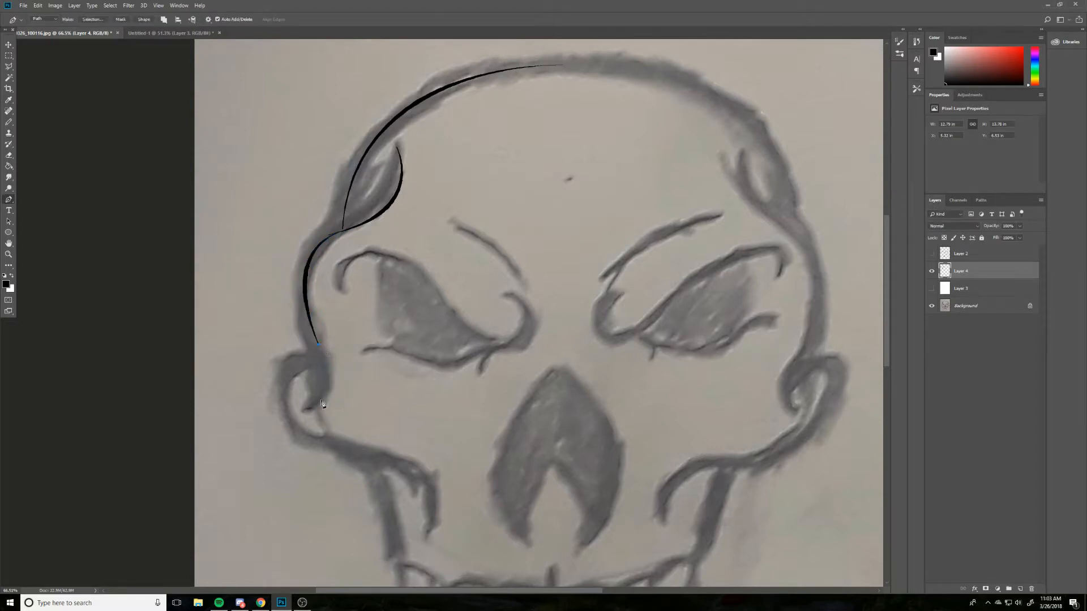
drag(309, 408, 264, 448)
right_click(347, 422)
click(369, 405)
key(Return)
key(Return)
Step: Trace the outer curve of the left ear down to the cheekbone with a Pen path and stroke it
click(333, 360)
drag(342, 443, 375, 487)
drag(342, 443, 285, 376)
drag(204, 417, 248, 422)
key(F2)
key(Return)
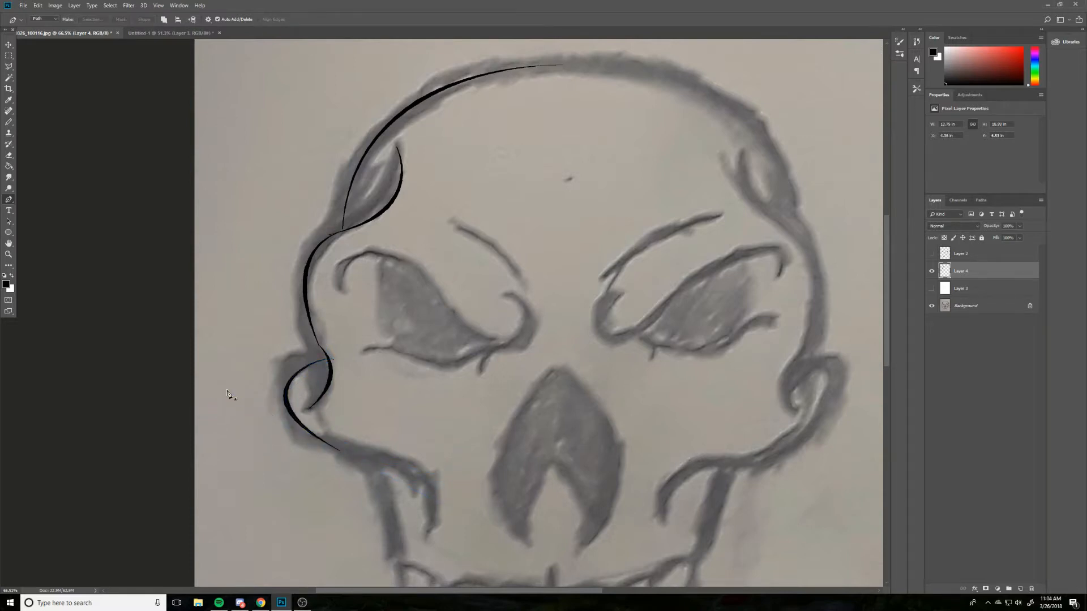
Step: Trace the left cheekbone from the ear's lower end to its hooked tip with a curved Pen path and stroke it
scroll(383, 476, up, 4)
drag(383, 476, 398, 311)
click(324, 273)
drag(461, 400, 435, 441)
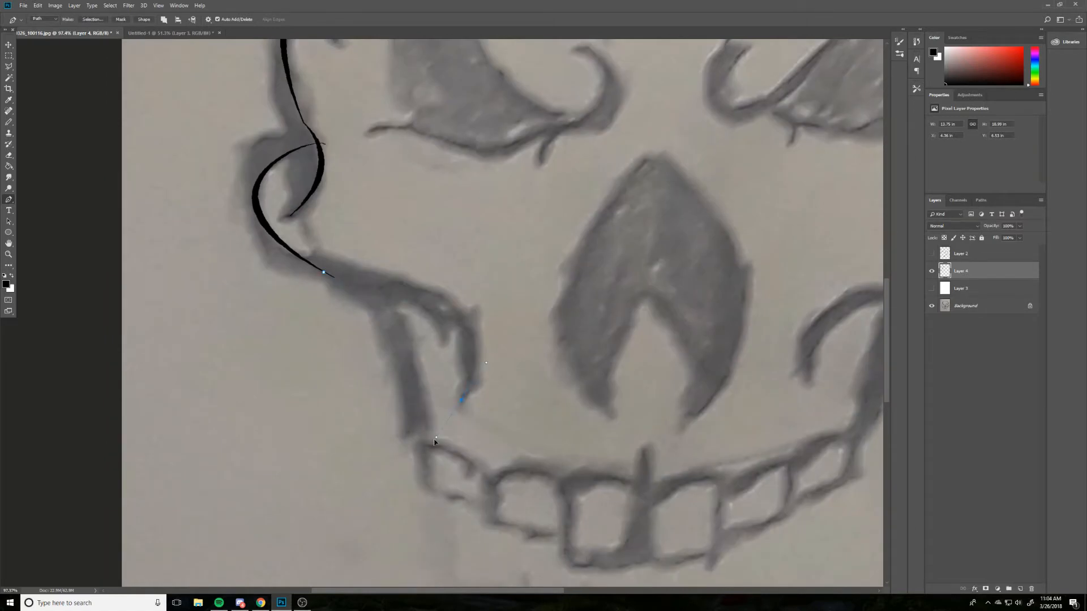
key(F2)
key(Return)
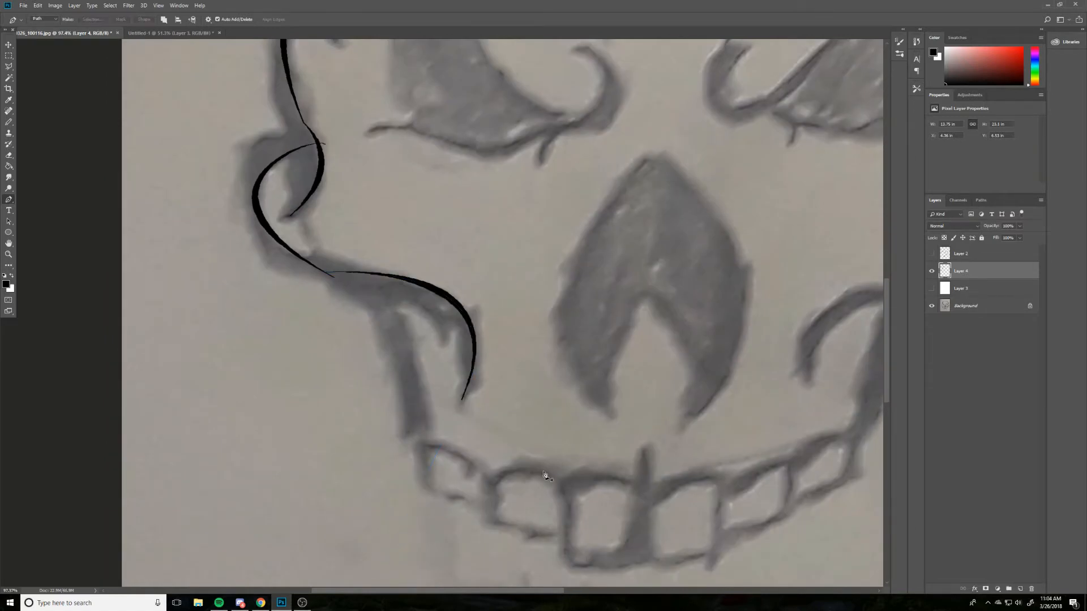
Step: Trace the left eye's inner-corner hook and its lower edge with curved Pen paths, stroking each one
drag(592, 229, 587, 359)
click(575, 181)
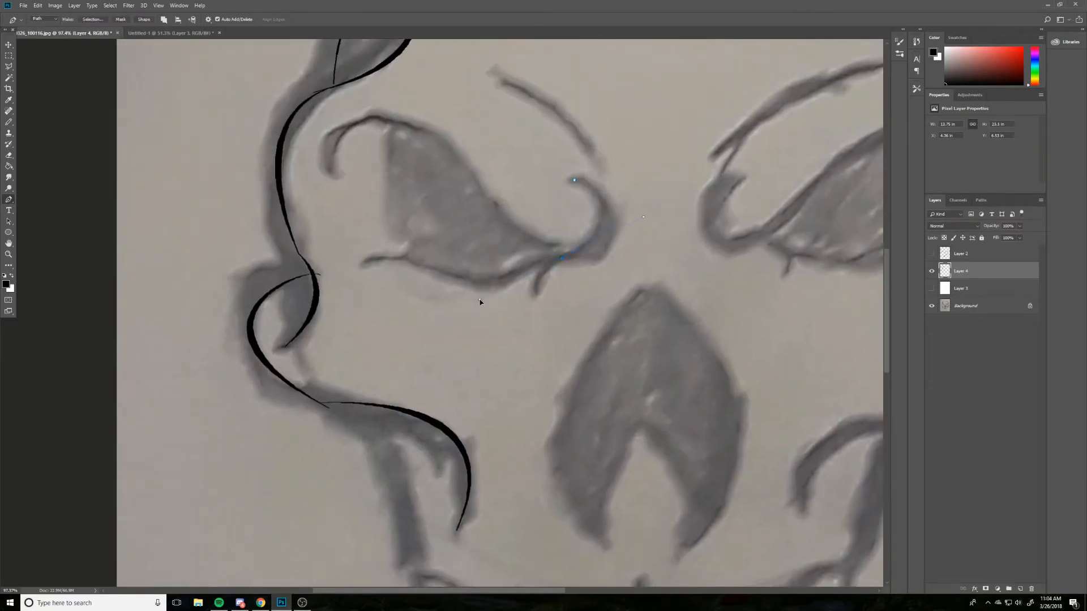
key(F2)
key(Return)
drag(422, 284, 422, 280)
key(F2)
Step: Trace the left eye's upper edge from the inner to the outer corner, bend the path to fit the sketch, and stroke it
click(565, 258)
click(330, 175)
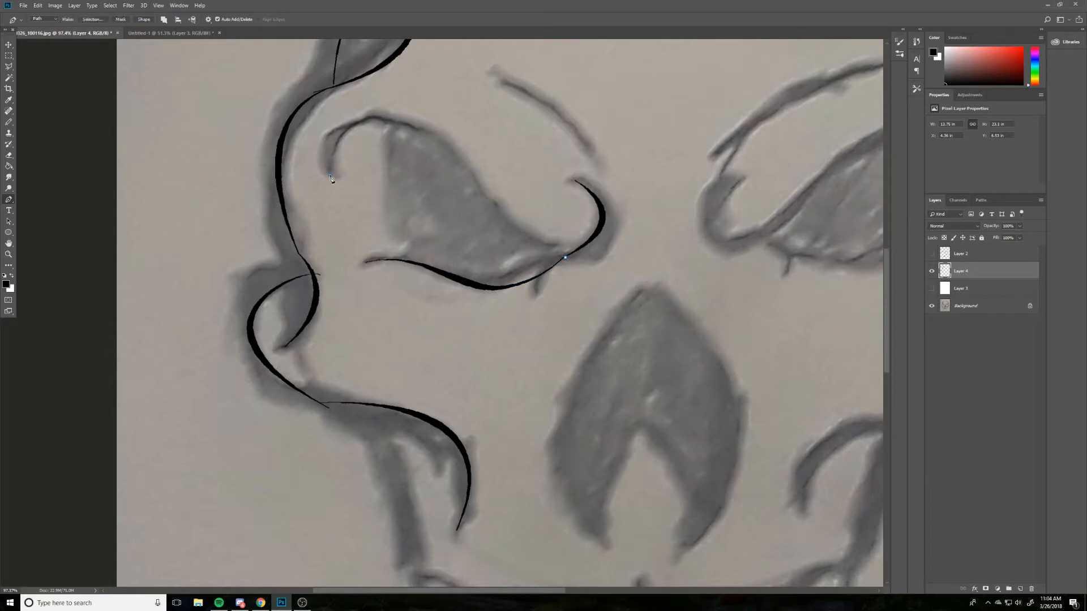
drag(383, 193, 388, 137)
click(513, 206)
click(442, 153)
drag(399, 120, 400, 118)
key(Return)
key(Return)
Step: Trace the outer and inner edges of the nose cavity's left half with Pen paths, stroking each using Pencil with Simulate Pressure
drag(595, 344, 570, 165)
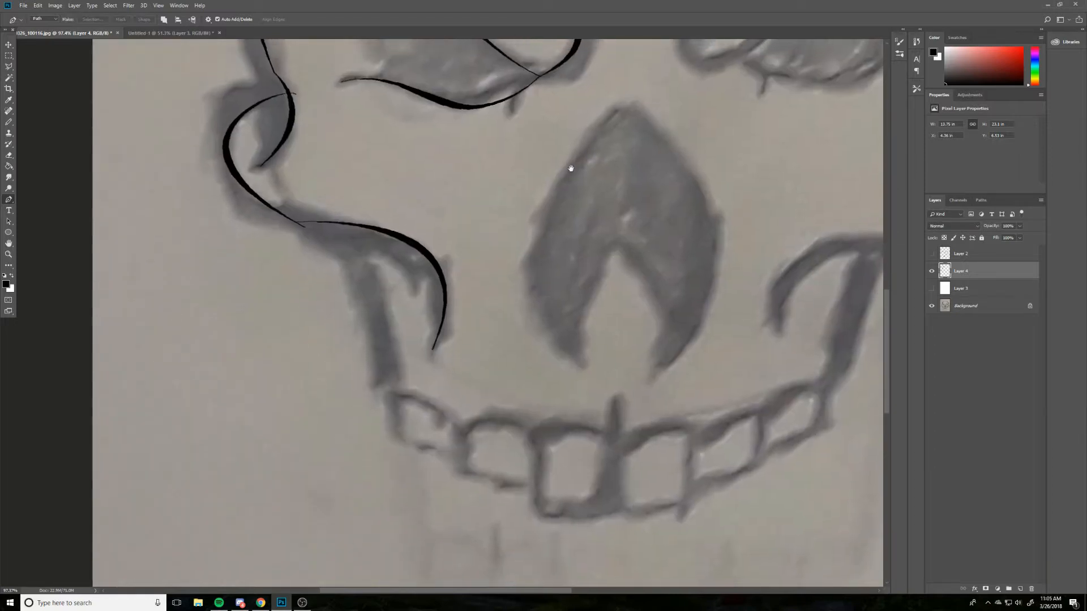
click(621, 105)
key(Return)
key(Return)
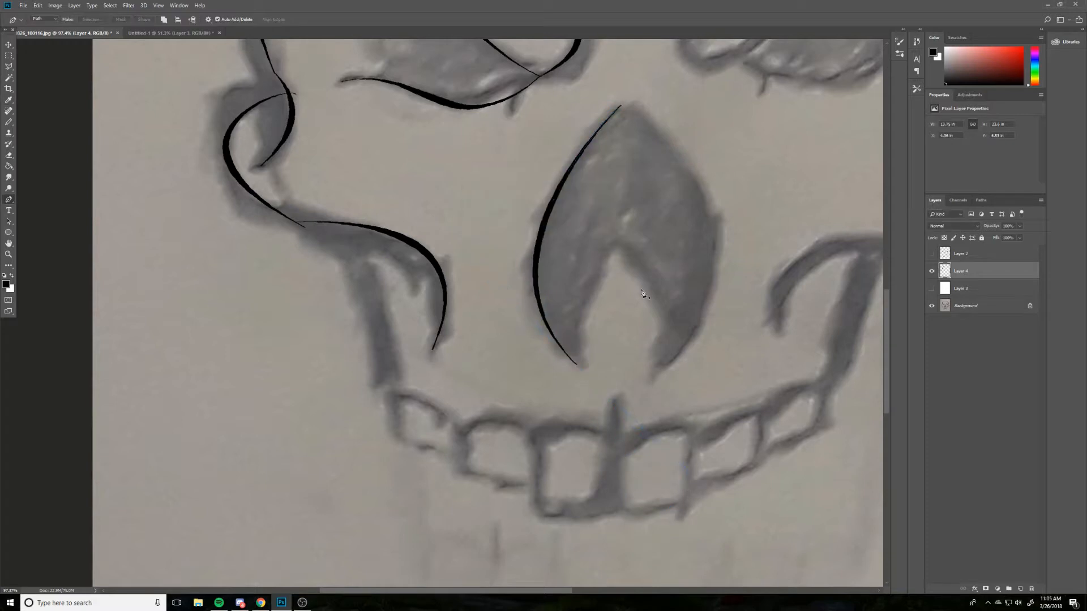
drag(581, 370, 593, 412)
key(Return)
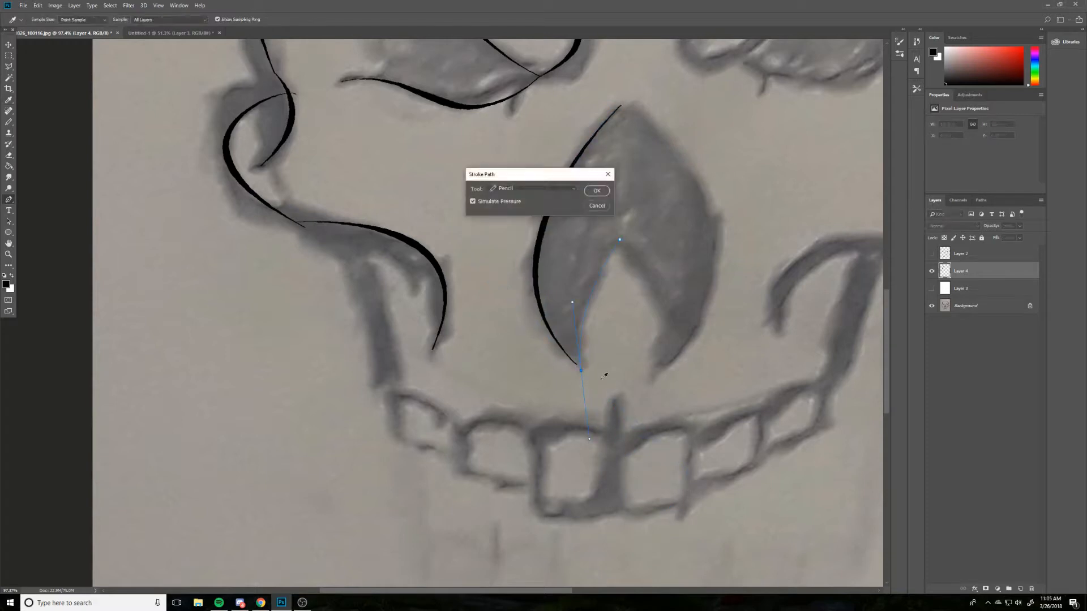
key(Return)
Step: Trace the left jaw line from the cheekbone down to the teeth with a curved Pen path, stroke it, and dismiss the path
drag(394, 394, 377, 439)
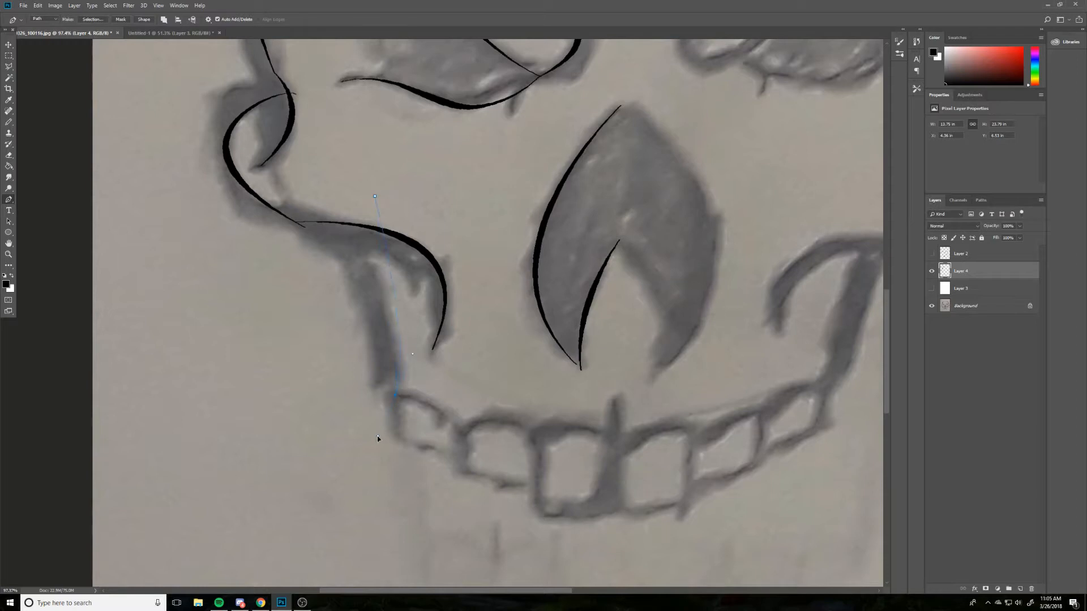
key(Return)
key(Return)
key(Return)
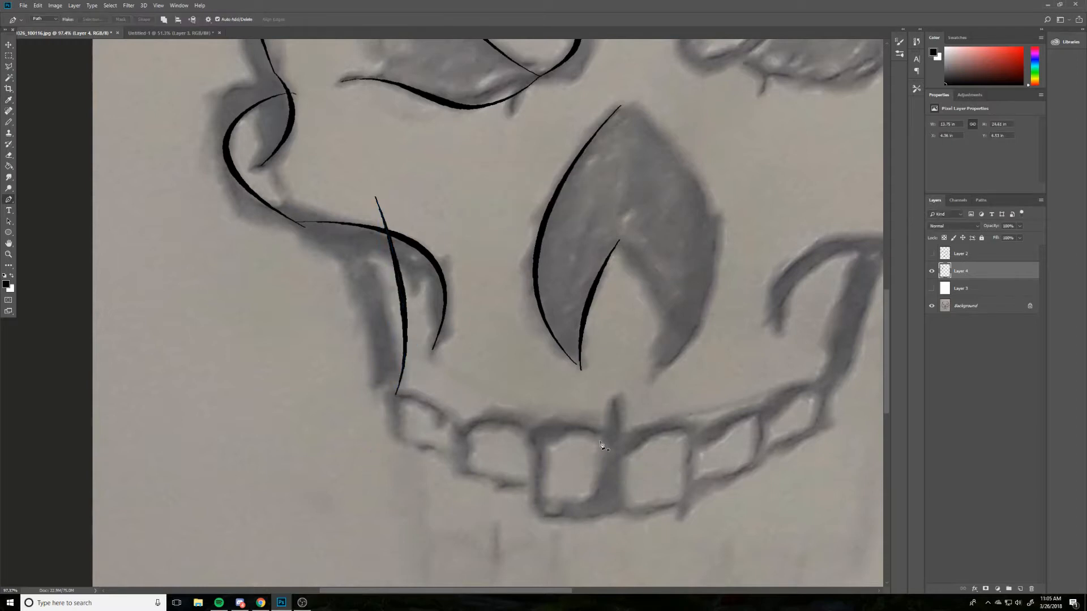
Step: Draw a Pen path from the teeth's centre line to the left jaw and shape it into arches along the tooth tops
click(616, 385)
click(613, 442)
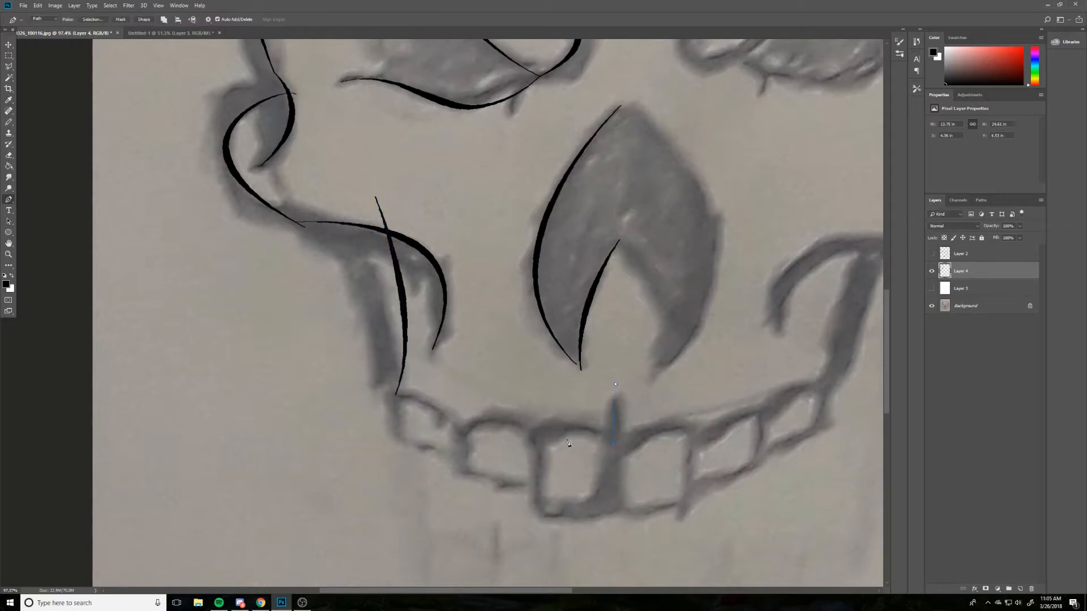
click(391, 390)
drag(390, 391, 389, 385)
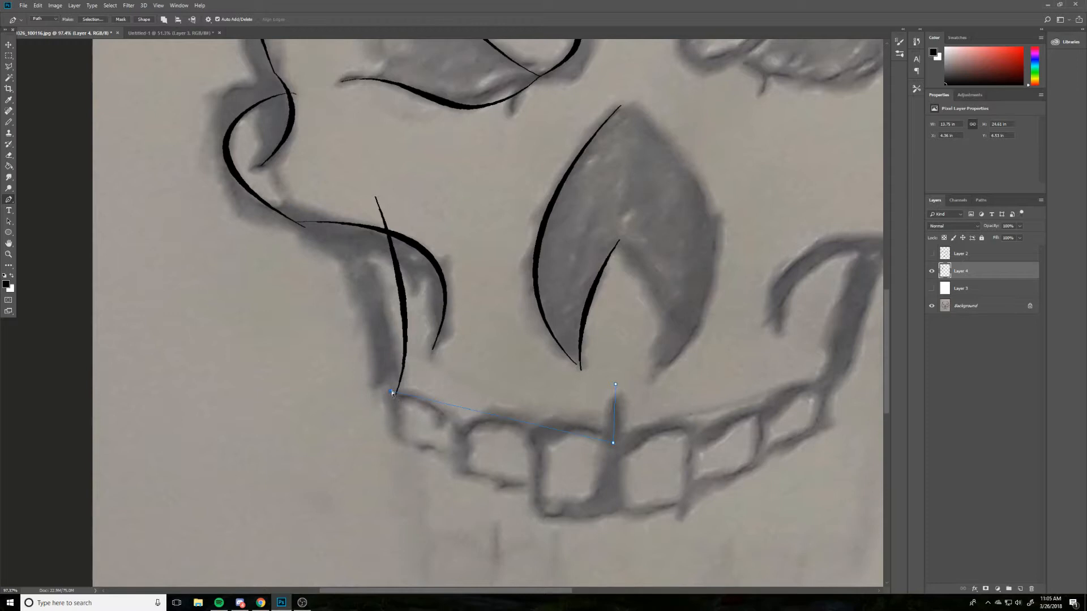
ctrl+click(542, 427)
click(542, 425)
drag(574, 429, 550, 453)
drag(499, 456, 508, 425)
drag(469, 412, 468, 439)
click(499, 422)
mouse_move(431, 416)
mouse_down()
mouse_move(435, 405)
mouse_move(464, 418)
mouse_move(438, 404)
mouse_up()
drag(402, 404, 413, 405)
drag(461, 431, 467, 435)
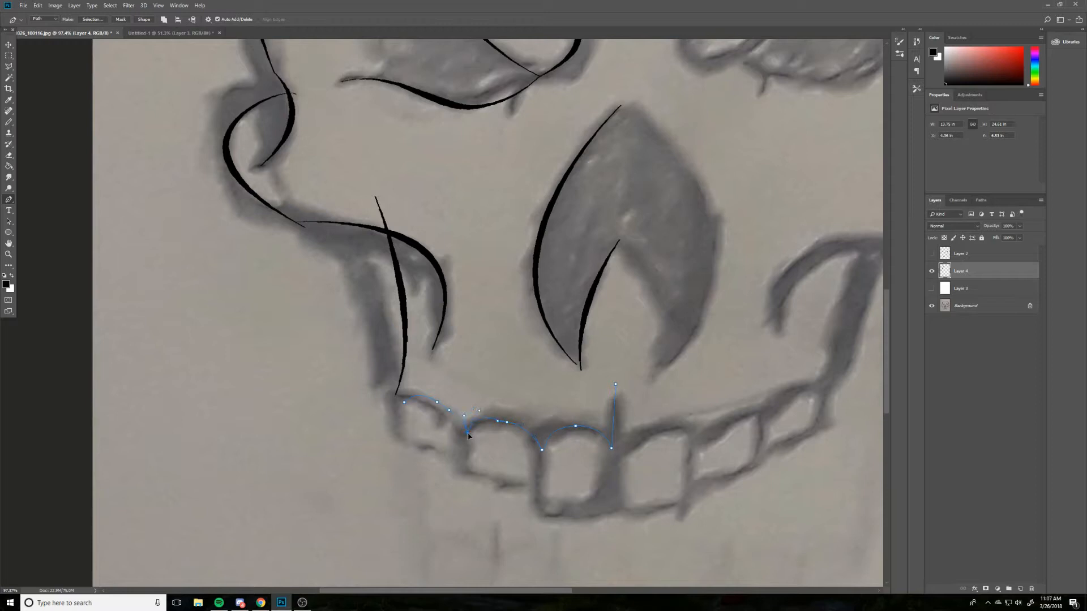
Step: Refine the anchor points of the tooth arches, add a small arch at the jaw end, and stroke the path
ctrl+click(536, 451)
drag(532, 449, 524, 425)
drag(407, 405, 430, 413)
click(399, 395)
click(426, 417)
click(401, 395)
click(413, 406)
drag(413, 406, 458, 402)
click(449, 408)
drag(576, 427, 575, 420)
key(Return)
key(Return)
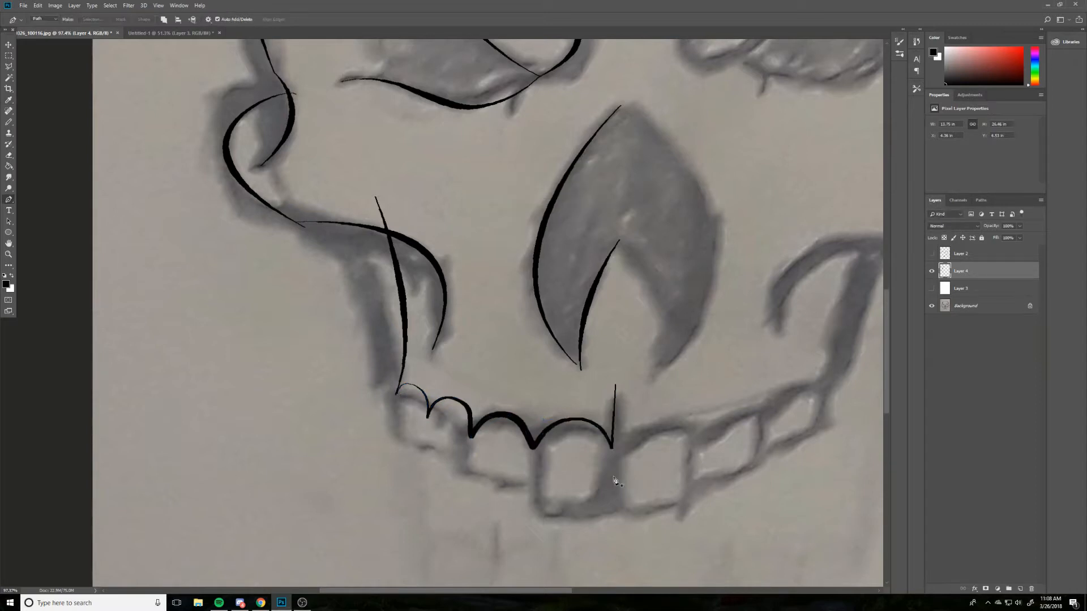
Step: Copy the inked left half of the skull onto a new layer and align the copy with the original lines
scroll(582, 397, down, 10)
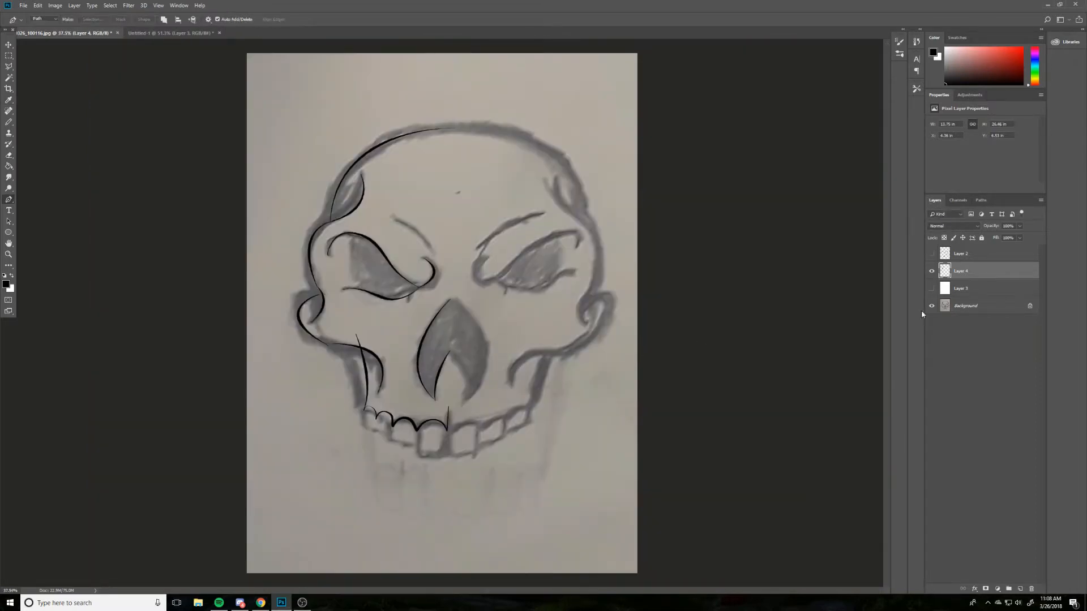
scroll(487, 369, up, 3)
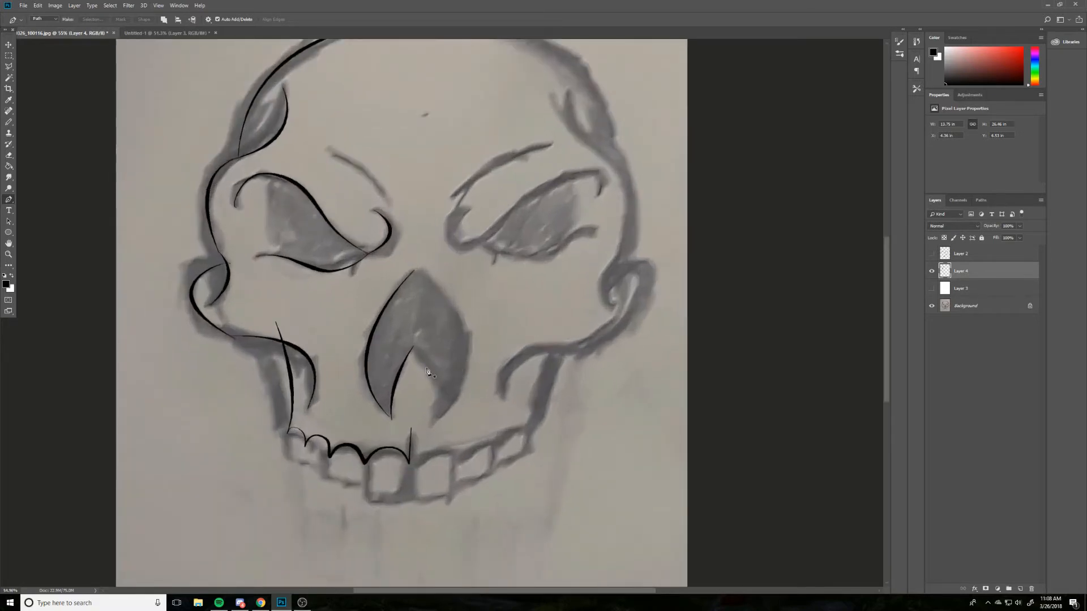
scroll(430, 372, down, 3)
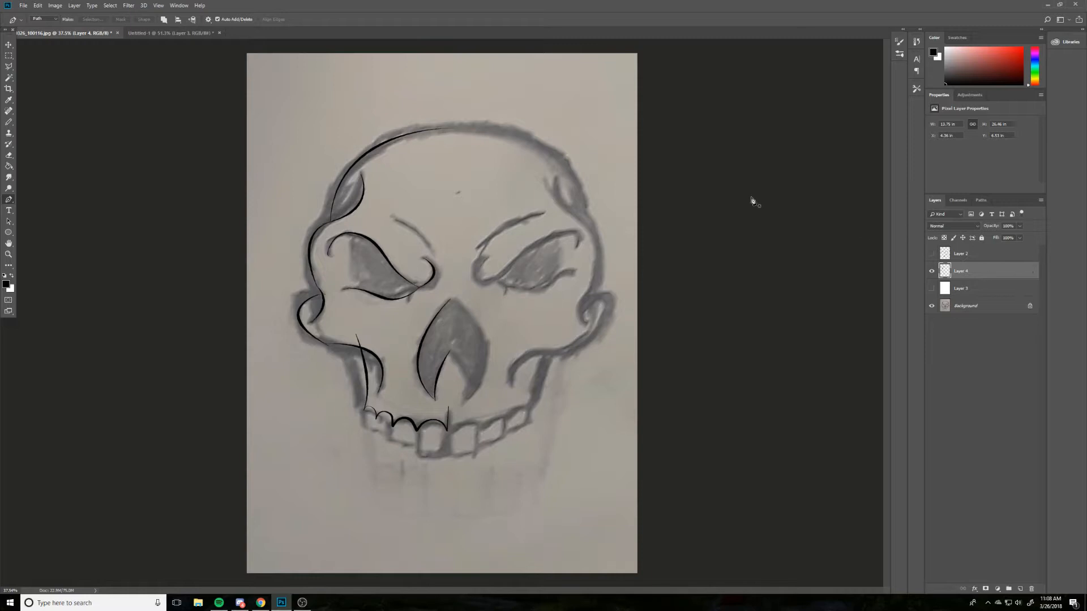
click(9, 55)
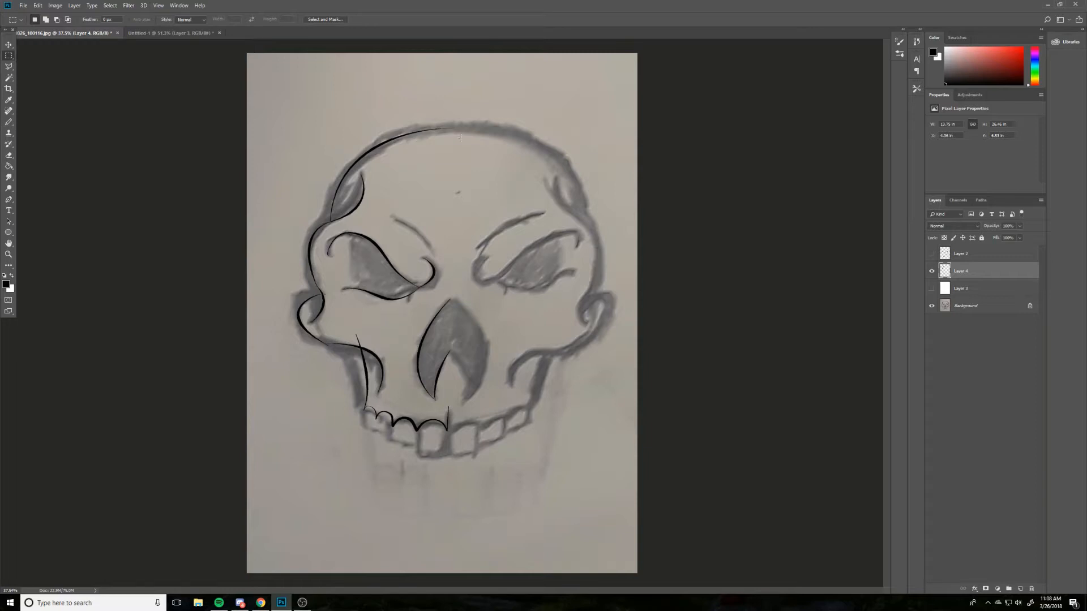
drag(480, 104, 267, 471)
key(ctrl+v)
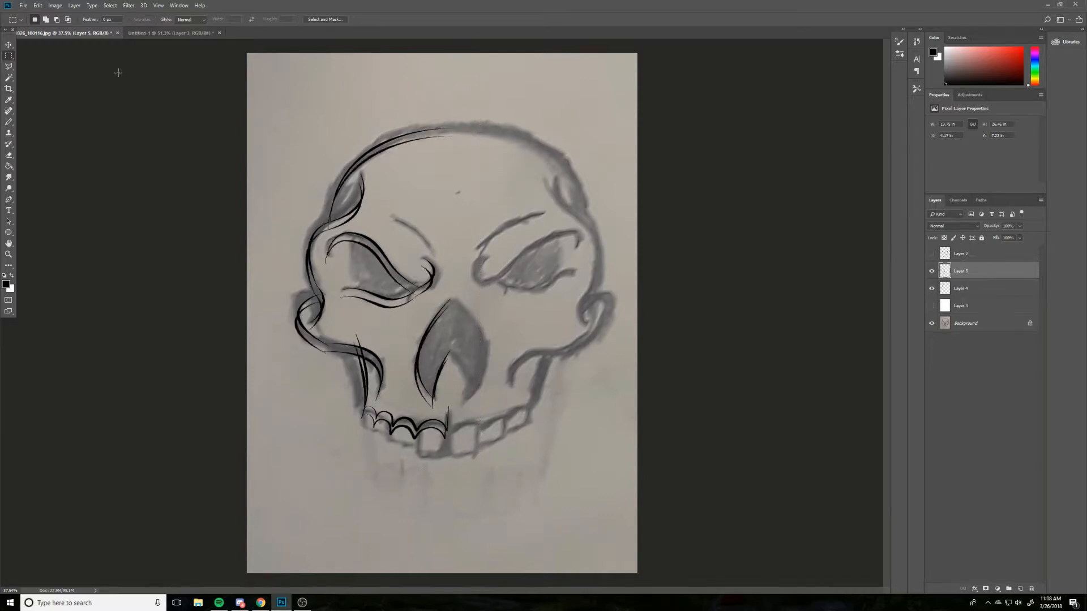
click(10, 46)
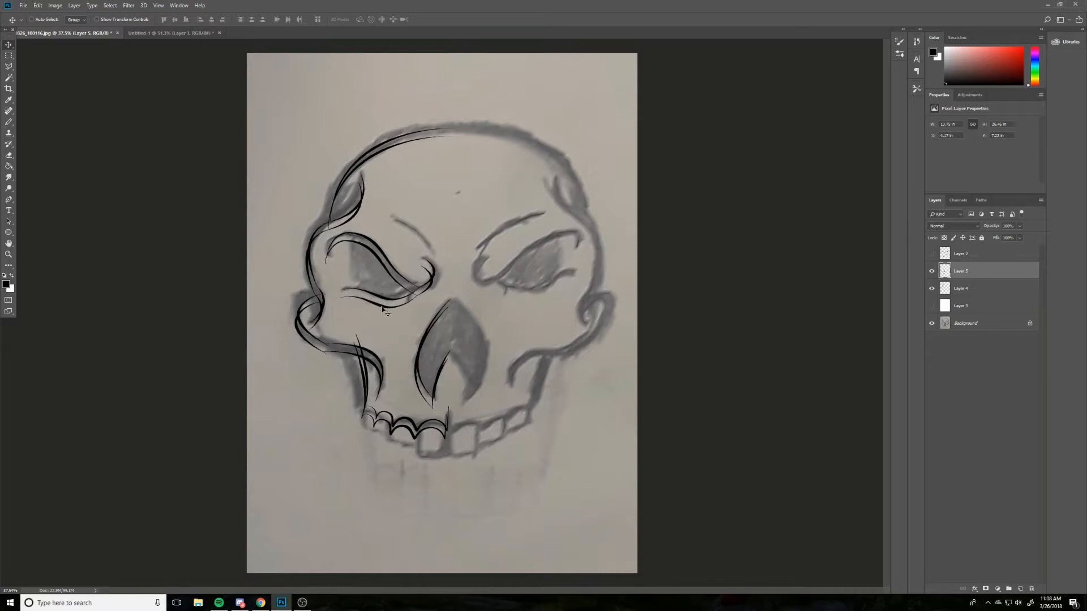
mouse_move(385, 311)
mouse_down()
mouse_move(518, 274)
mouse_move(524, 264)
mouse_move(519, 283)
mouse_move(351, 290)
mouse_move(386, 301)
mouse_up()
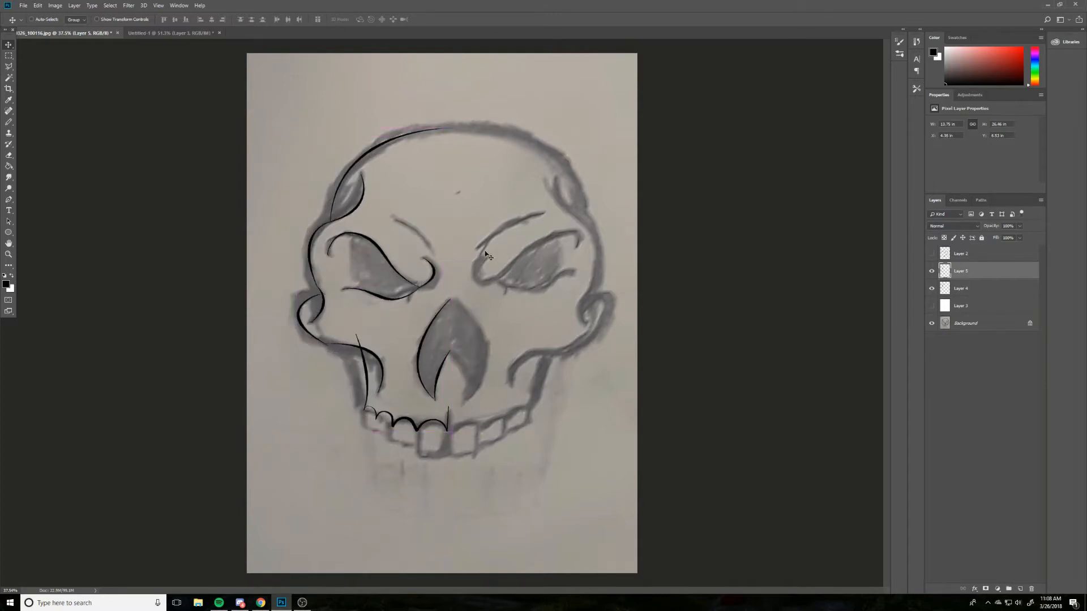
Step: Flip the copied half horizontally and move it across to form the skull's right half
key(ctrl)
key(ctrl+t)
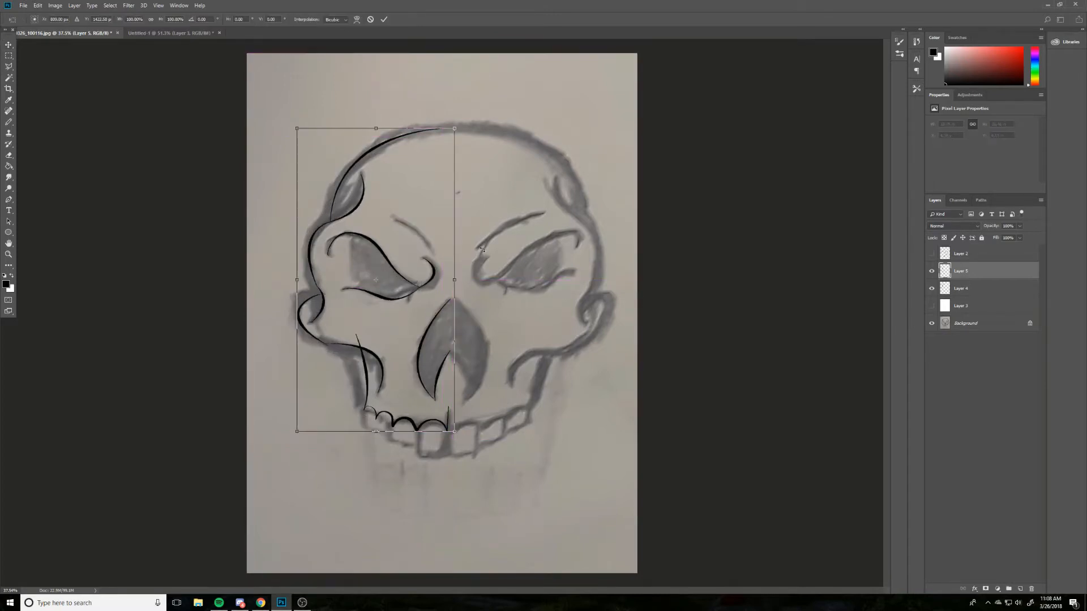
right_click(437, 237)
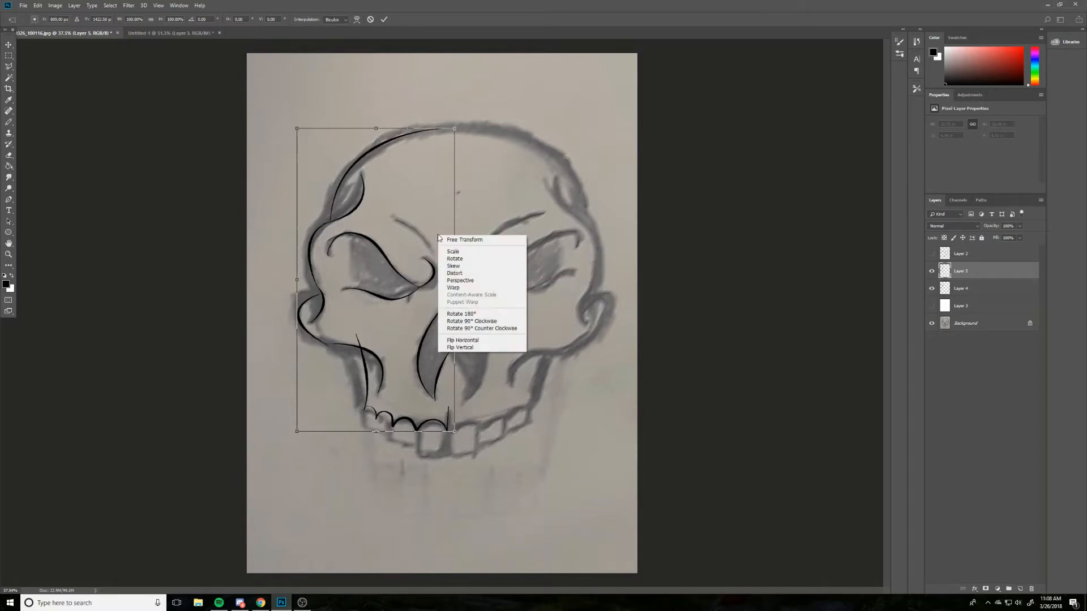
click(491, 342)
drag(399, 198, 553, 195)
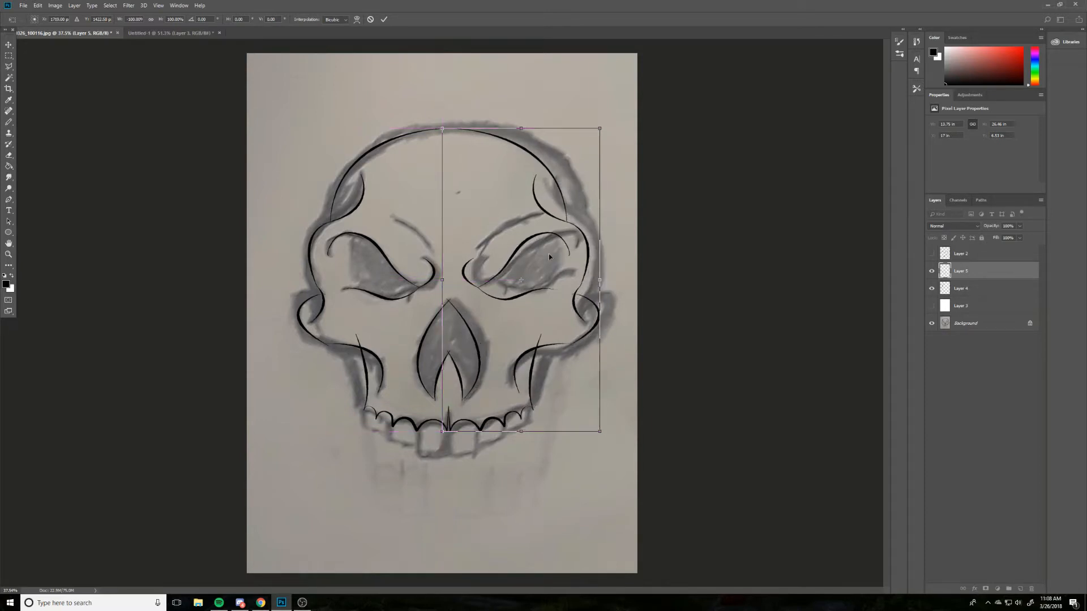
key(Return)
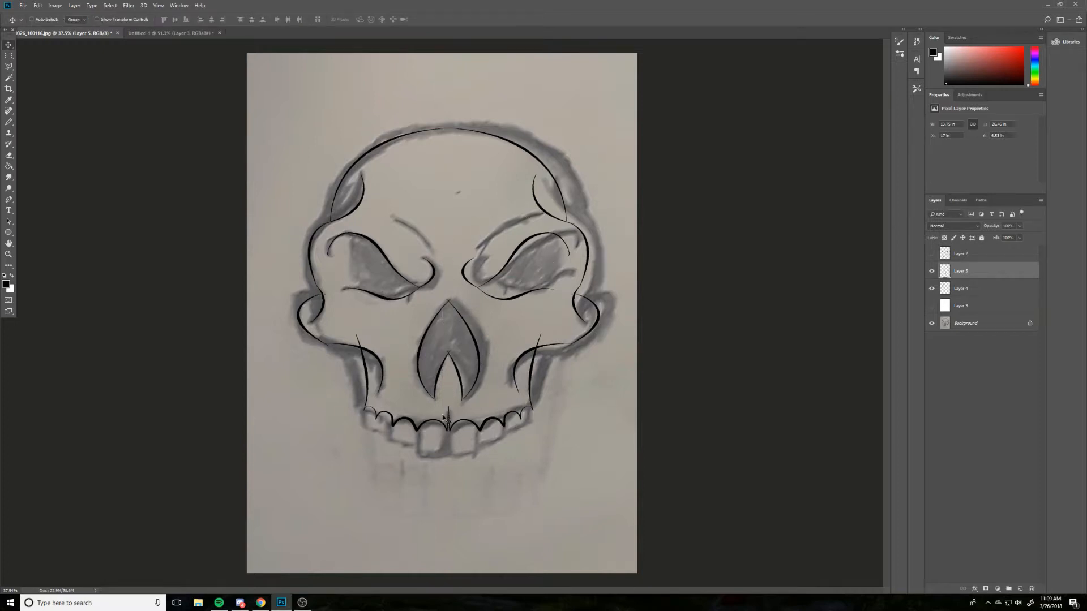
Step: Hide the Background layer and inspect the mirrored line art on its own
scroll(467, 362, up, 4)
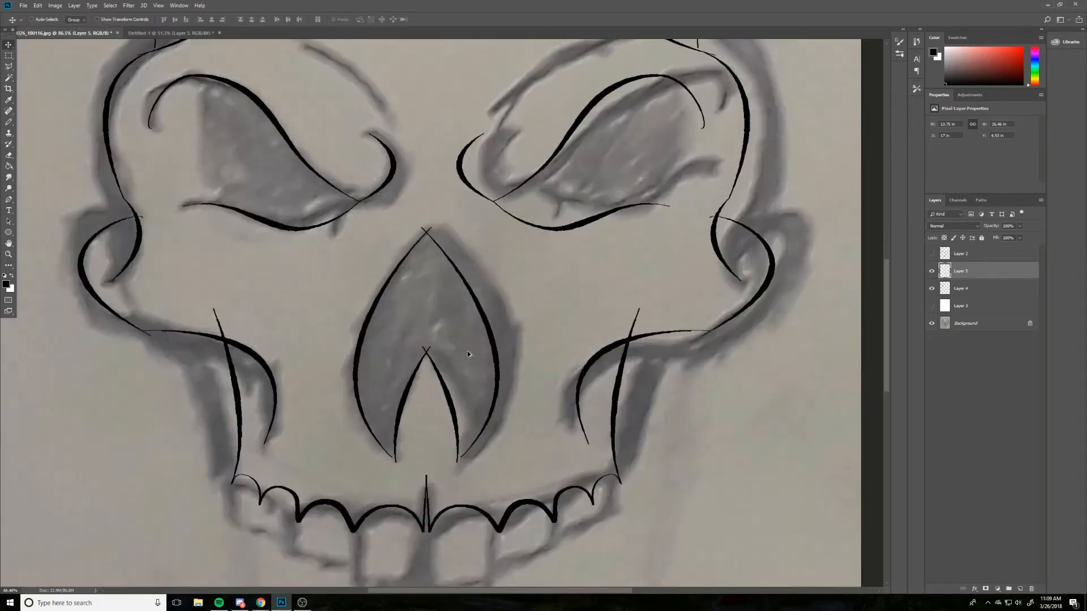
scroll(467, 351, down, 2)
scroll(467, 351, down, 1)
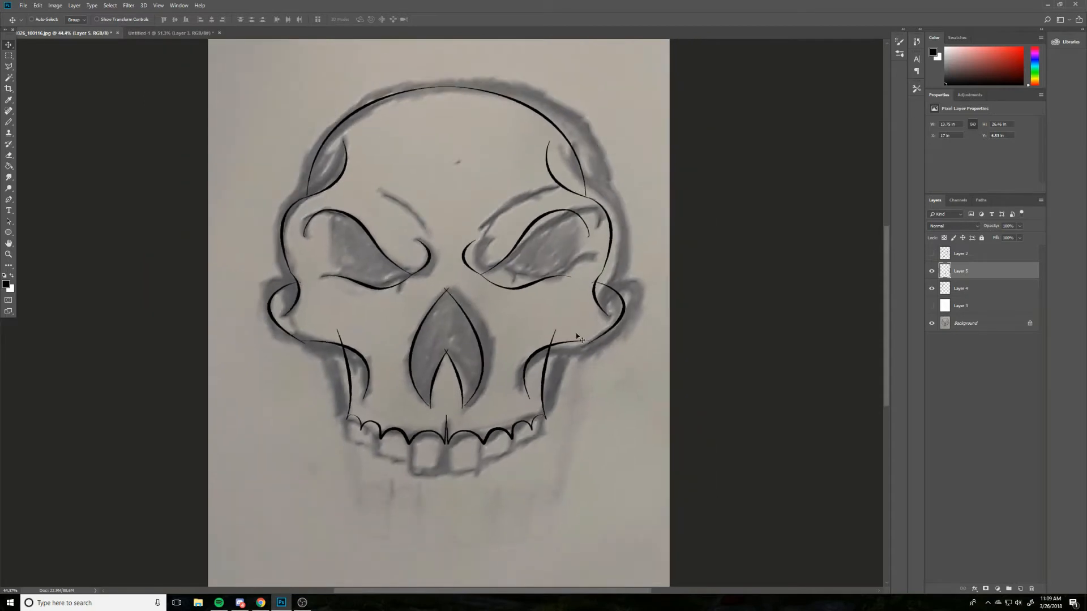
click(932, 323)
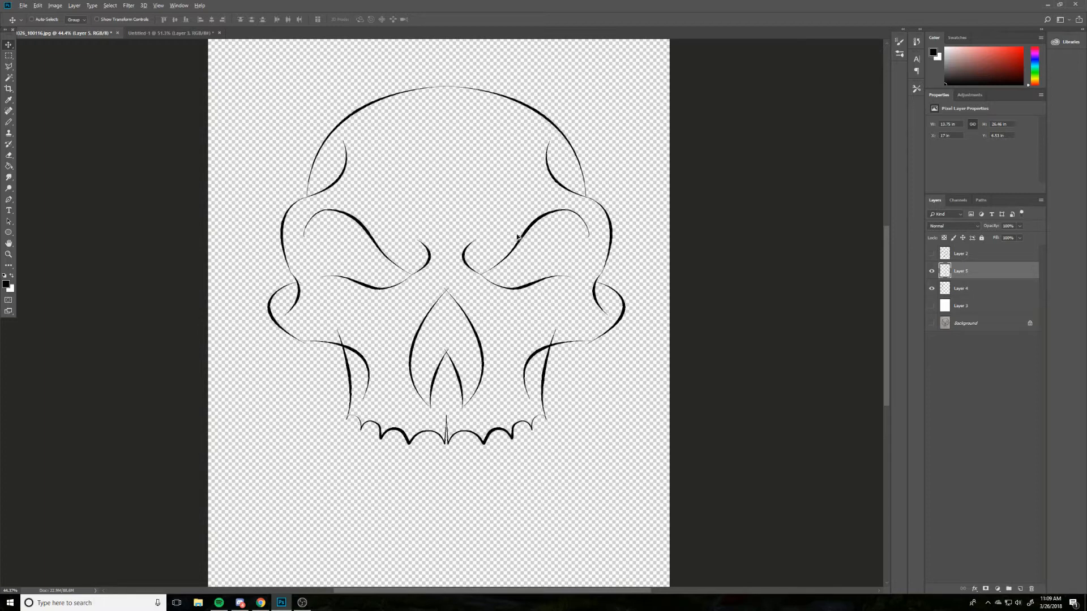
scroll(517, 237, up, 5)
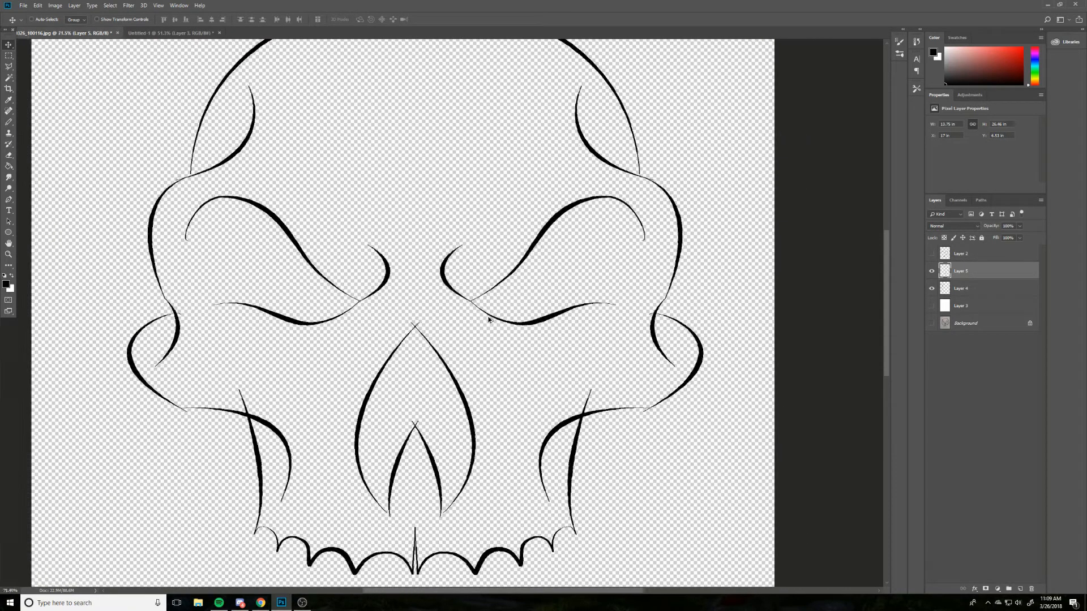
scroll(489, 320, down, 4)
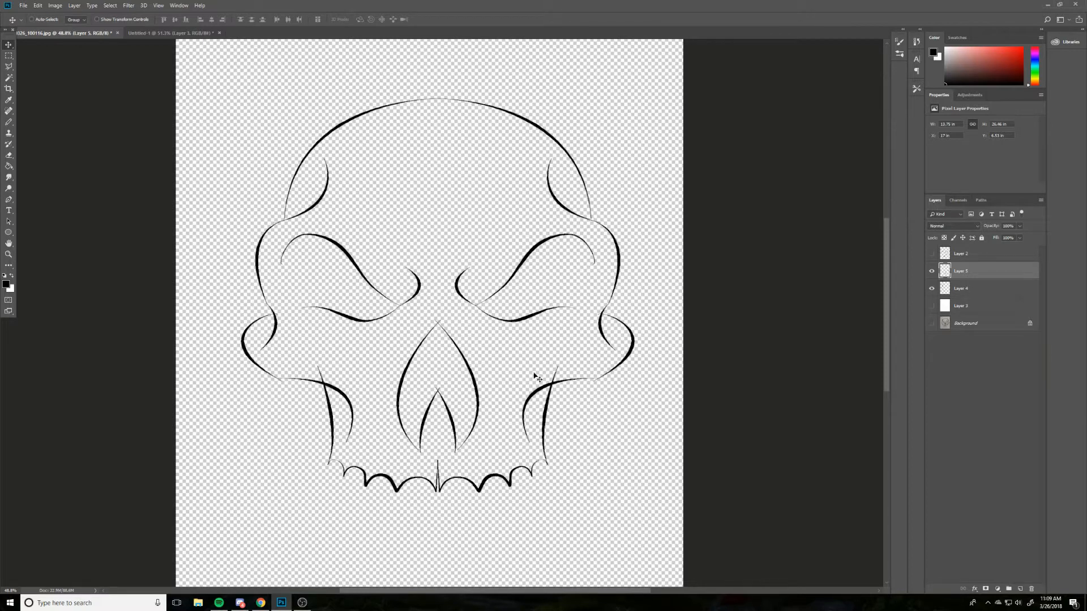
scroll(580, 366, up, 2)
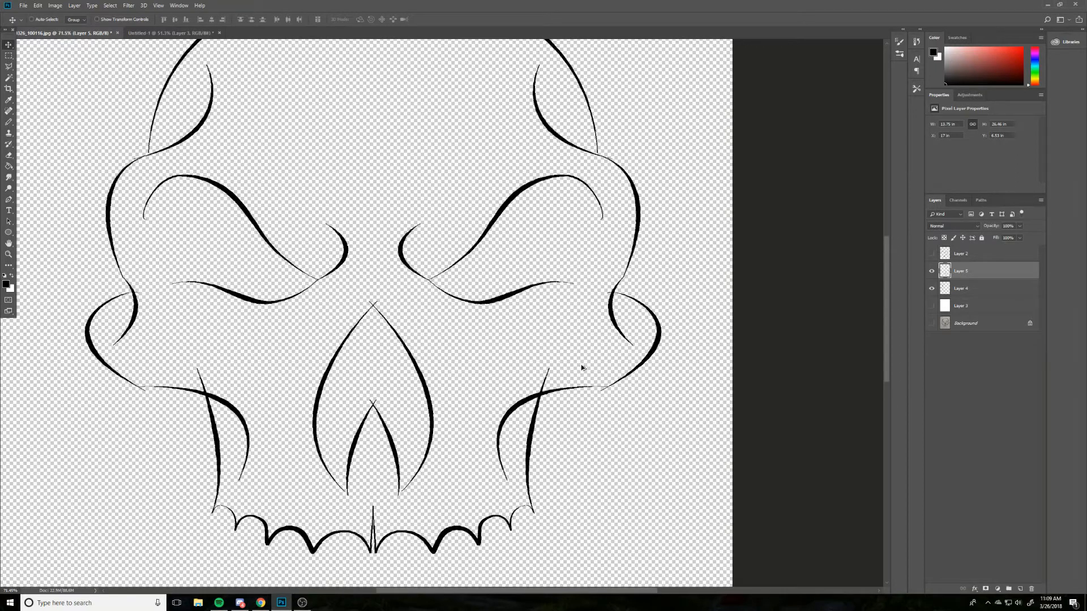
Step: Check the visibility of Layer 4, and merge it with Layer 5 into a single layer
click(932, 289)
click(932, 288)
click(999, 287)
shift+click(999, 271)
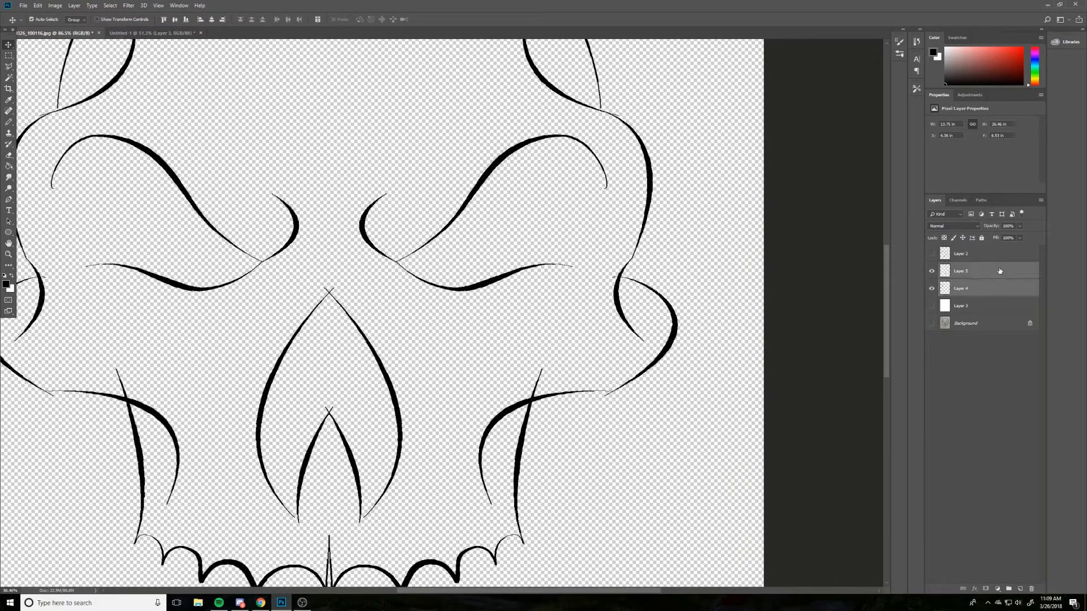
right_click(984, 271)
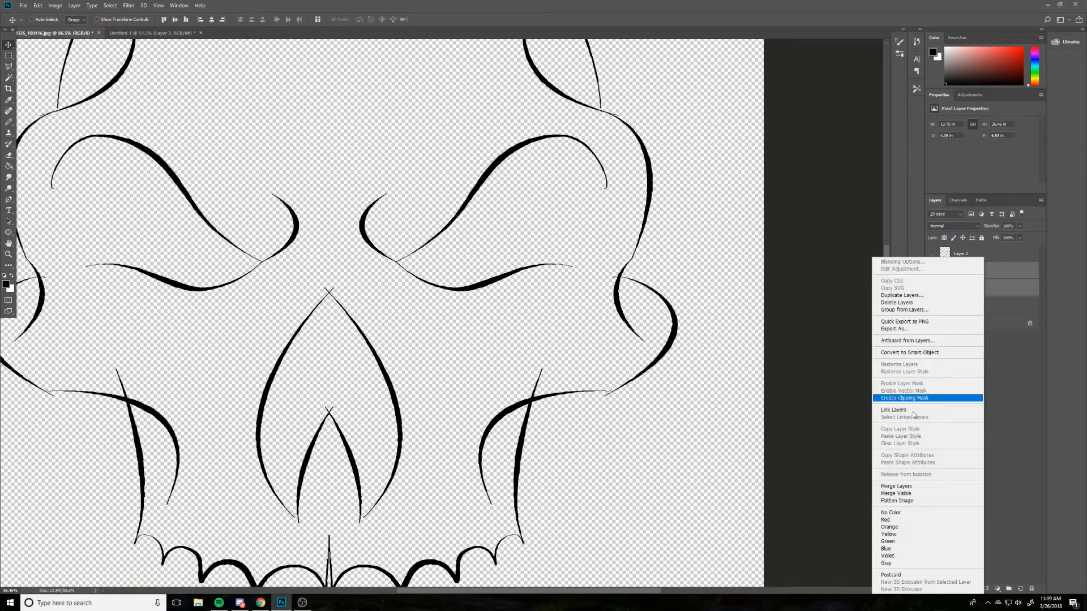
click(912, 486)
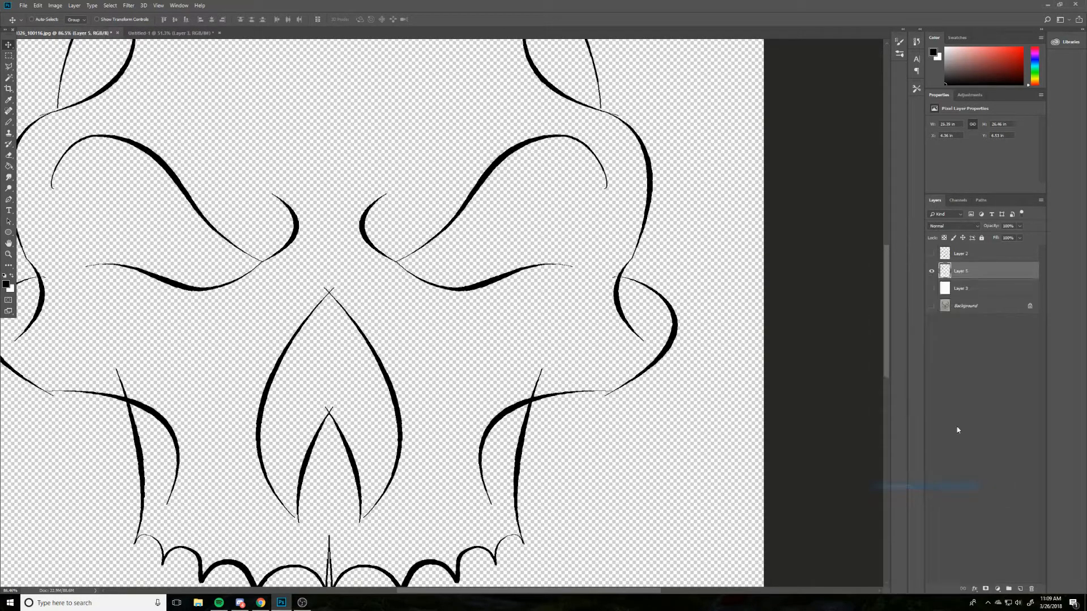
Step: Shrink the Eraser and remove the overlapping line ends on the skull's right cheek and jaw on Layer 5
scroll(592, 385, up, 4)
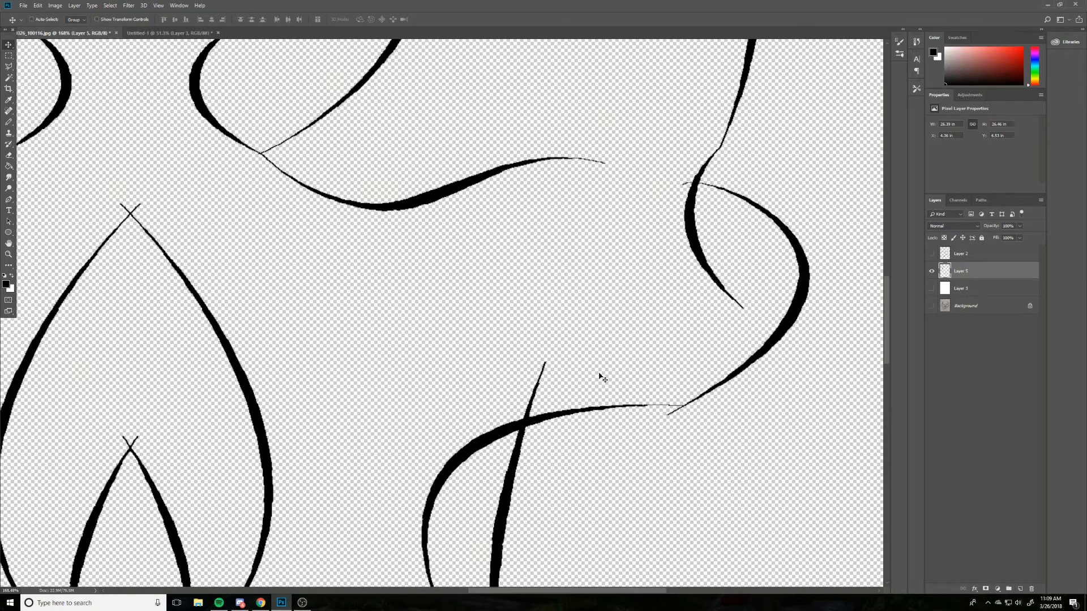
drag(598, 410, 571, 340)
key(e)
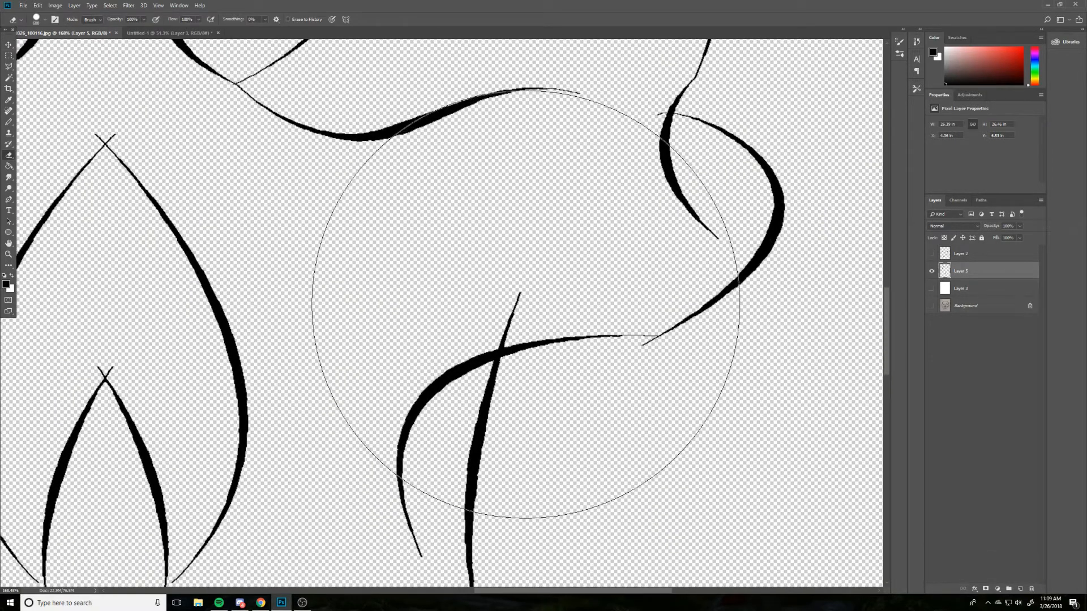
key(bracketright)
key(bracketright)
key(bracketright)
key(bracketleft)
key(bracketleft)
key(bracketleft)
key(bracketleft)
key(bracketleft)
key(bracketleft)
key(bracketleft)
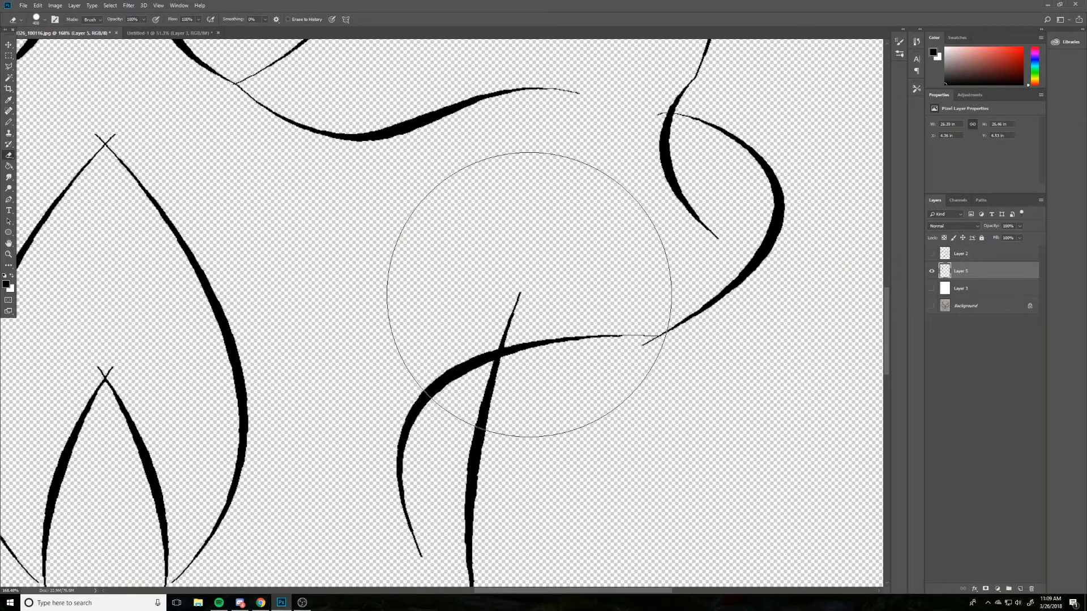
key(bracketleft)
key(bracketleft)
key(bracketleft)
key(bracketleft)
key(bracketleft)
key(bracketleft)
key(bracketleft)
key(bracketleft)
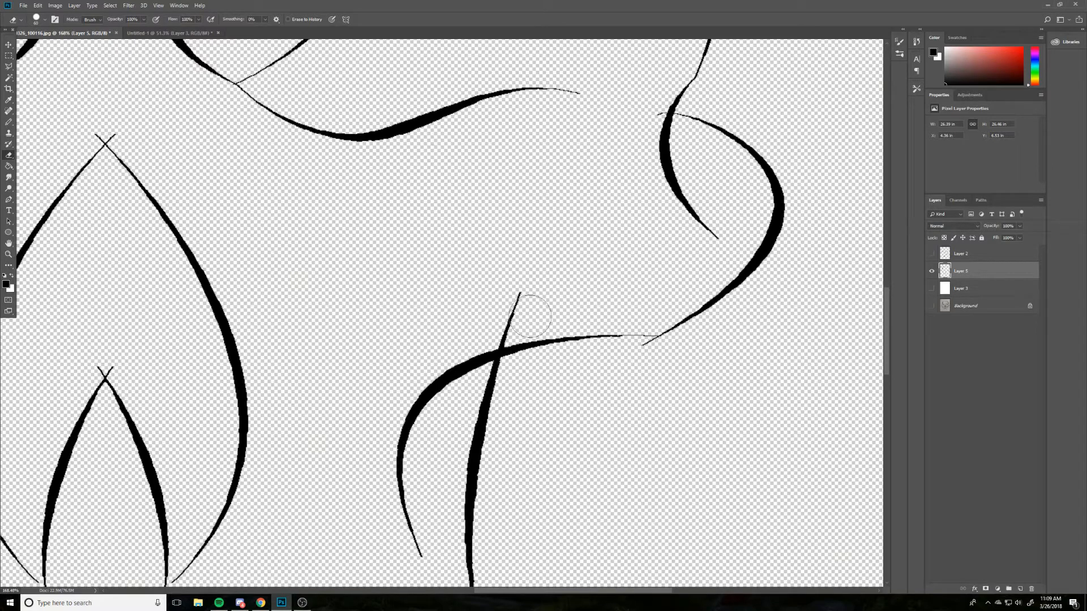
mouse_move(528, 303)
mouse_down()
mouse_move(511, 291)
mouse_move(498, 322)
mouse_move(522, 320)
mouse_up()
mouse_move(681, 339)
mouse_down()
mouse_move(649, 341)
mouse_move(672, 351)
mouse_move(649, 324)
mouse_move(688, 318)
mouse_move(640, 330)
mouse_up()
Step: Redraw the right cheek joint with the Pencil and erase the stray tip where the cheekbone line crosses the temple curve
key(b)
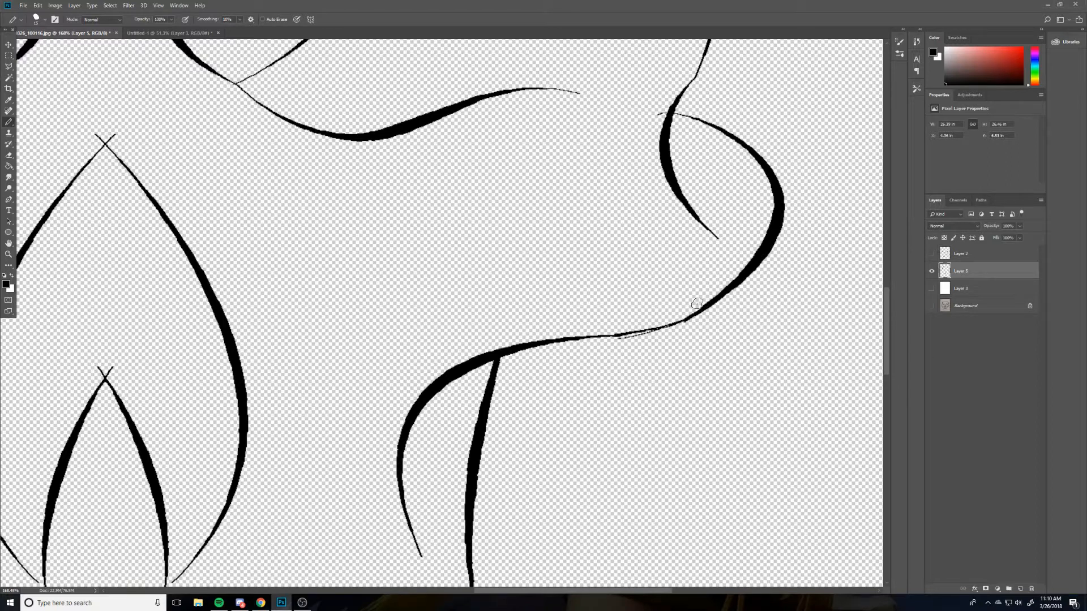
key(ctrl+z)
drag(625, 335, 728, 303)
key(e)
drag(616, 214, 541, 346)
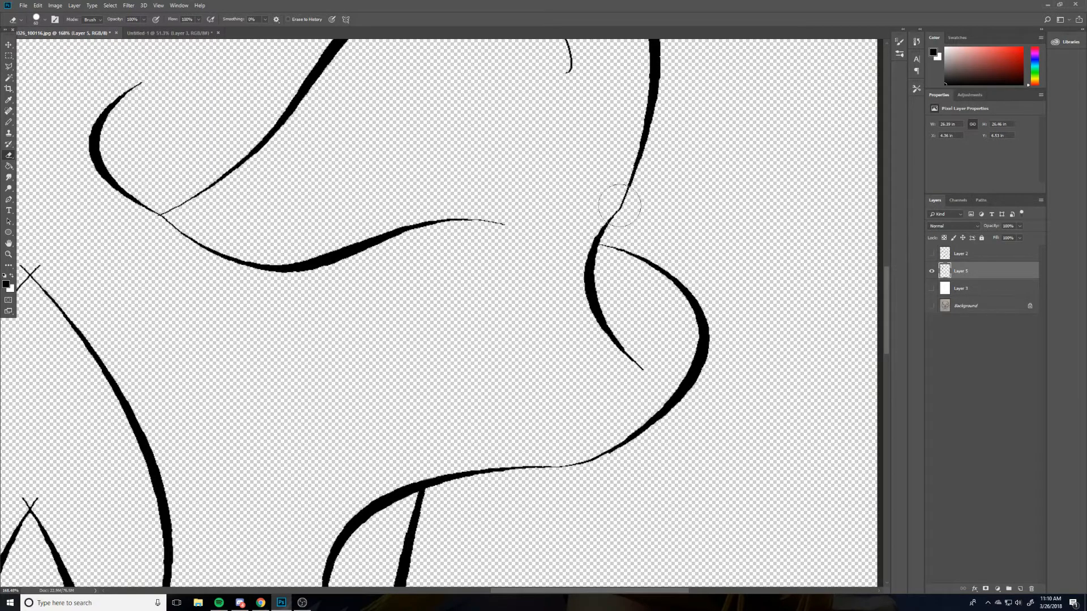
Step: Erase the stray line tip where the right forehead curve meets the temple outline
drag(708, 143, 625, 298)
drag(590, 149, 653, 274)
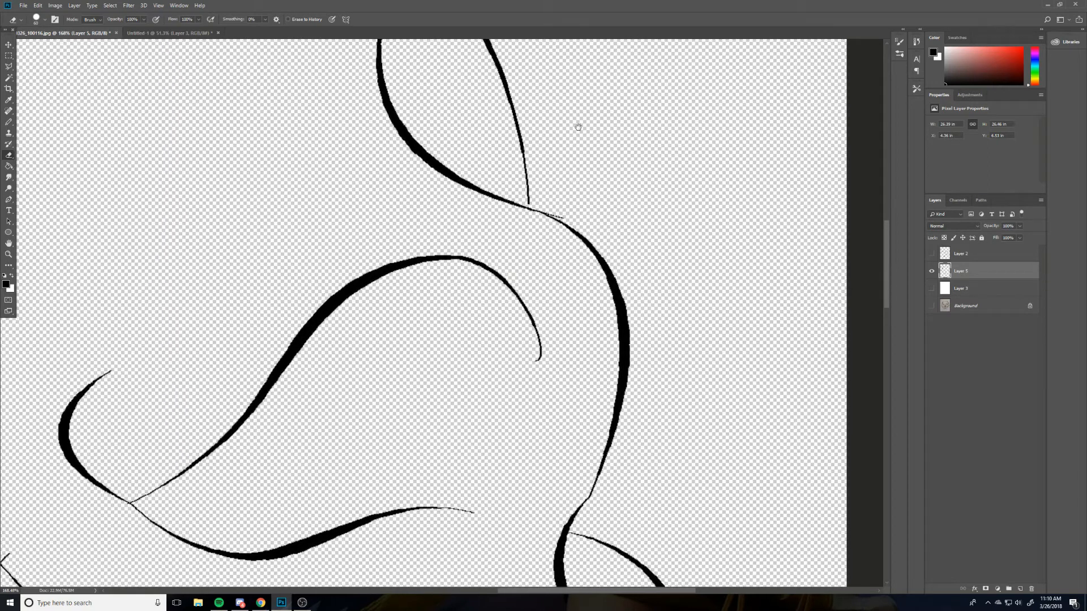
mouse_move(578, 127)
mouse_down()
mouse_move(508, 334)
mouse_move(609, 307)
mouse_move(466, 303)
mouse_move(479, 374)
mouse_up()
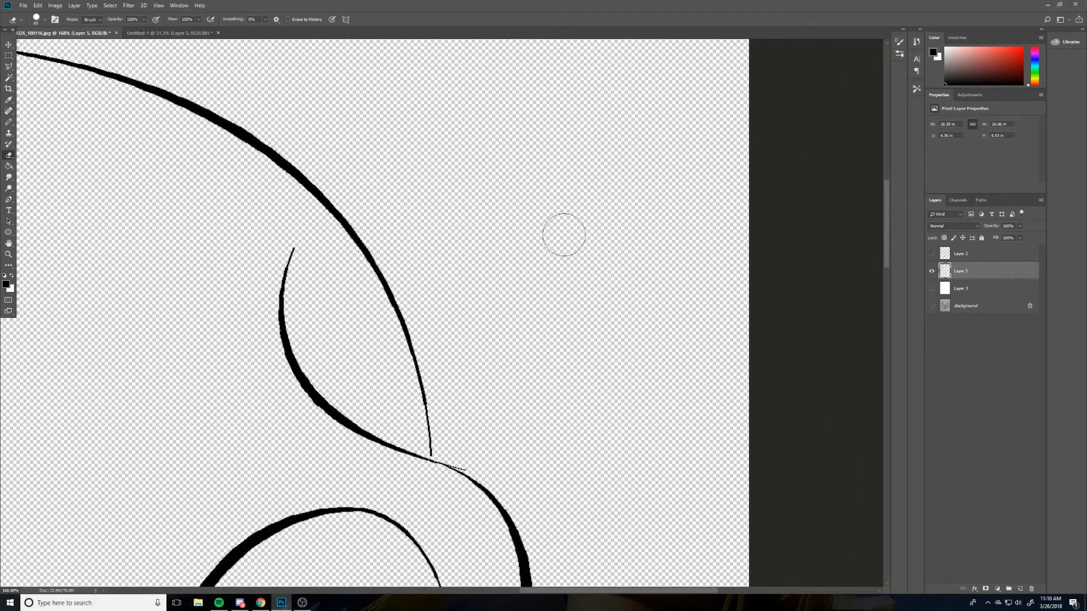
mouse_move(529, 297)
mouse_down()
mouse_move(519, 333)
mouse_move(631, 177)
mouse_move(451, 138)
mouse_move(515, 248)
mouse_move(517, 216)
mouse_move(537, 194)
mouse_up()
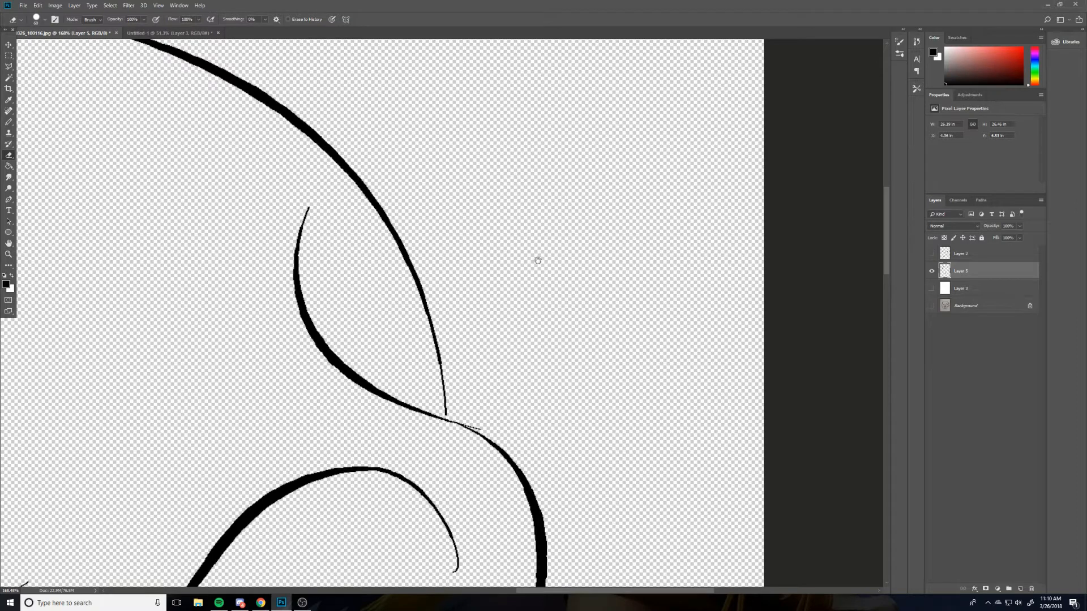
mouse_move(538, 260)
mouse_down()
mouse_move(626, 182)
mouse_move(519, 262)
mouse_move(464, 330)
mouse_move(574, 266)
mouse_move(551, 291)
mouse_move(519, 235)
mouse_up()
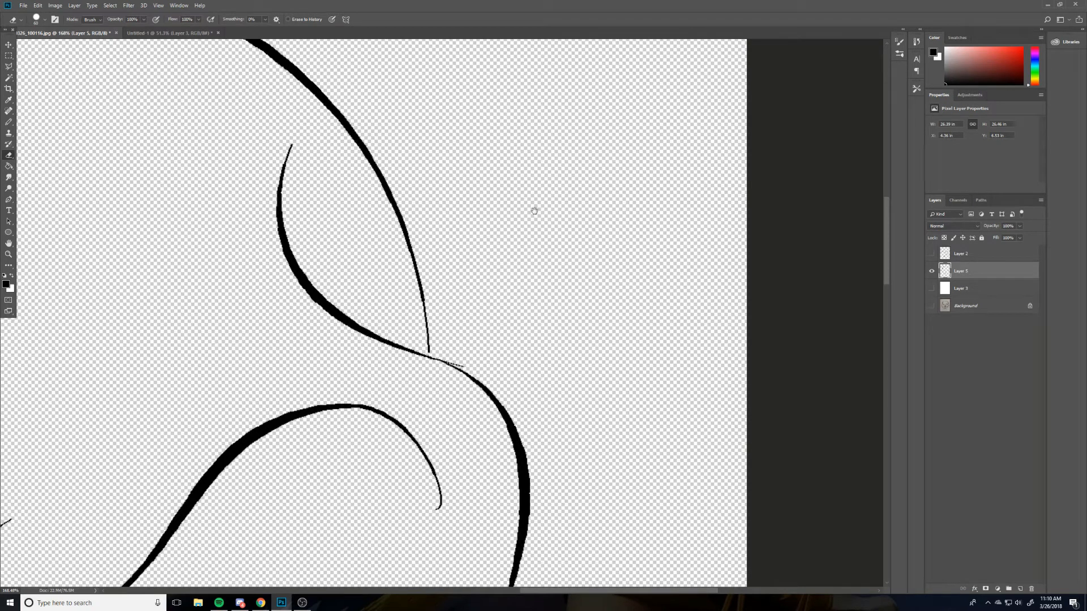
drag(543, 248, 597, 175)
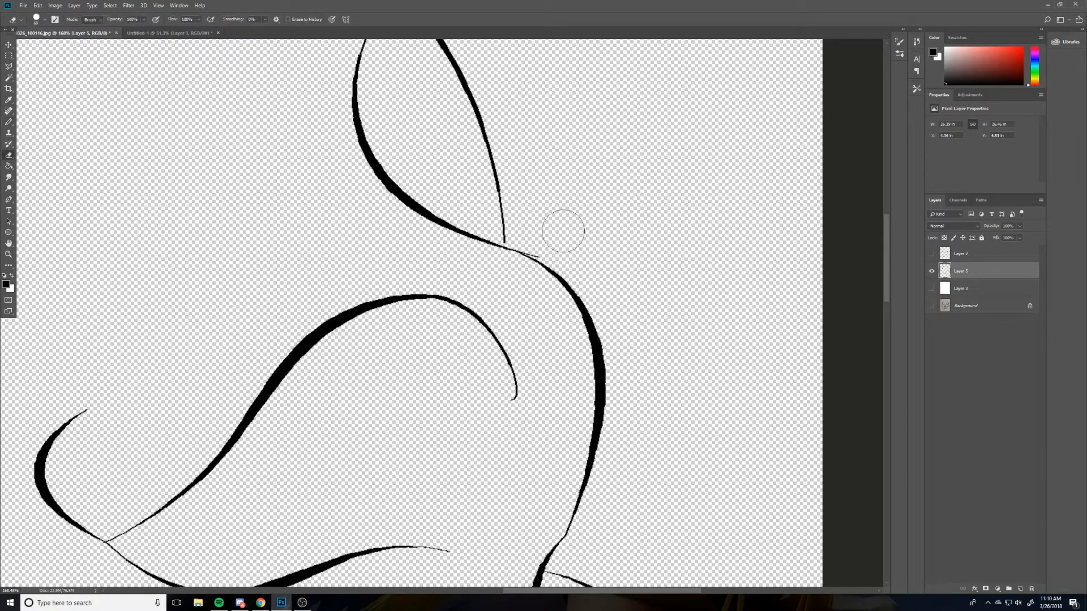
drag(553, 238, 544, 241)
Step: Set the Pencil size to 10 px and extend the right cranium line to meet the temple outline
key(b)
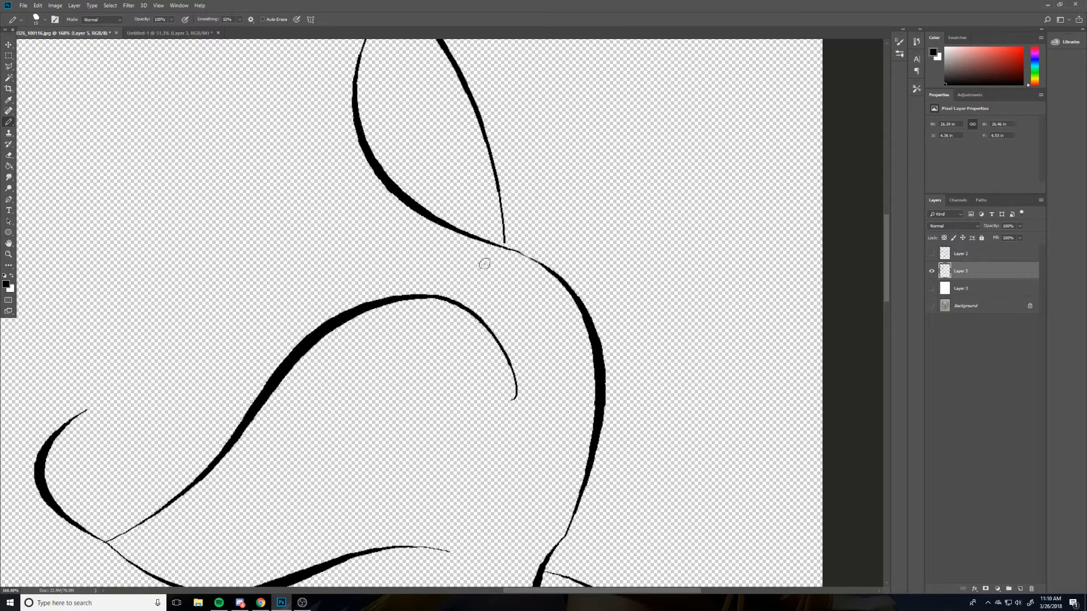
drag(503, 240, 505, 255)
key(ctrl+z)
right_click(575, 230)
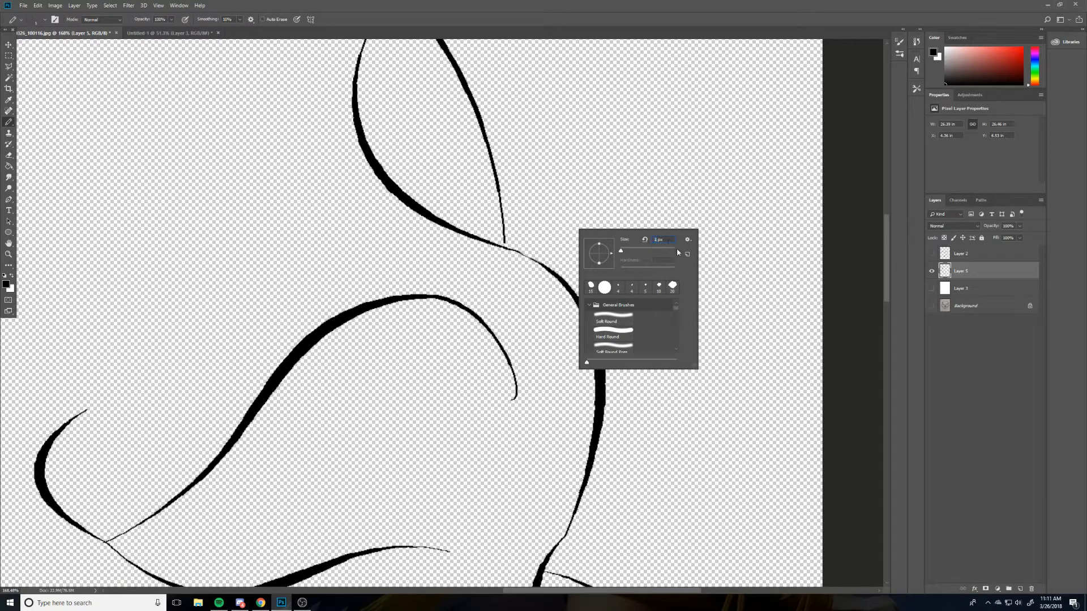
text(10)
key(Return)
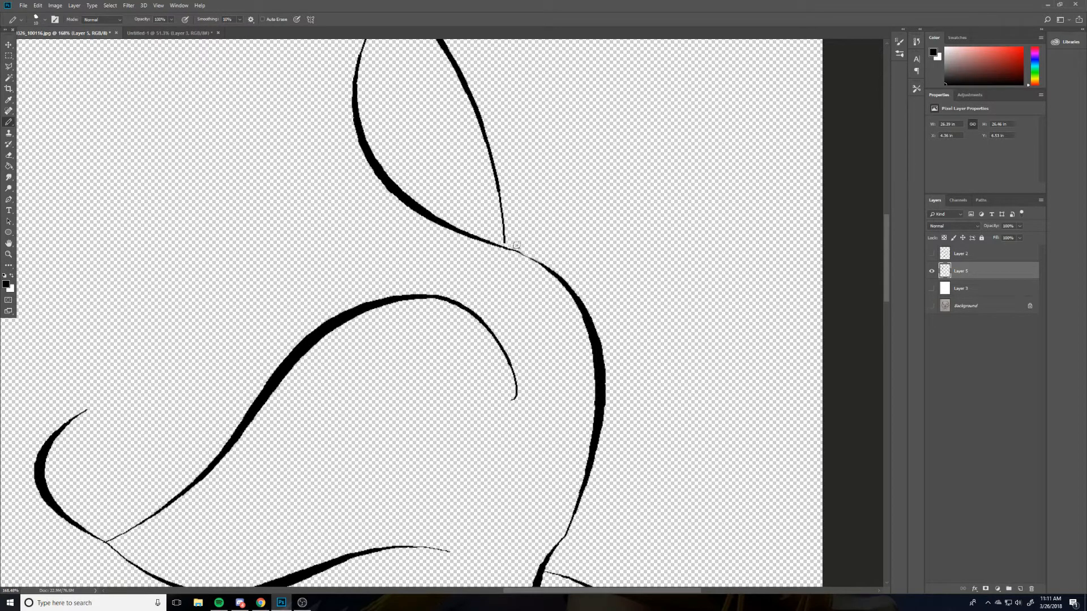
drag(503, 241, 504, 260)
key(bracketright)
key(bracketright)
key(bracketright)
key(bracketright)
key(bracketright)
key(bracketright)
key(bracketleft)
key(bracketleft)
key(bracketleft)
key(bracketleft)
key(bracketleft)
key(bracketleft)
key(bracketleft)
key(bracketleft)
key(bracketleft)
key(bracketleft)
key(bracketleft)
key(bracketright)
key(bracketright)
key(bracketright)
key(bracketleft)
key(bracketleft)
key(bracketright)
key(bracketright)
Step: Erase the thin overlapping line ends at the centre of the skull's crown
key(e)
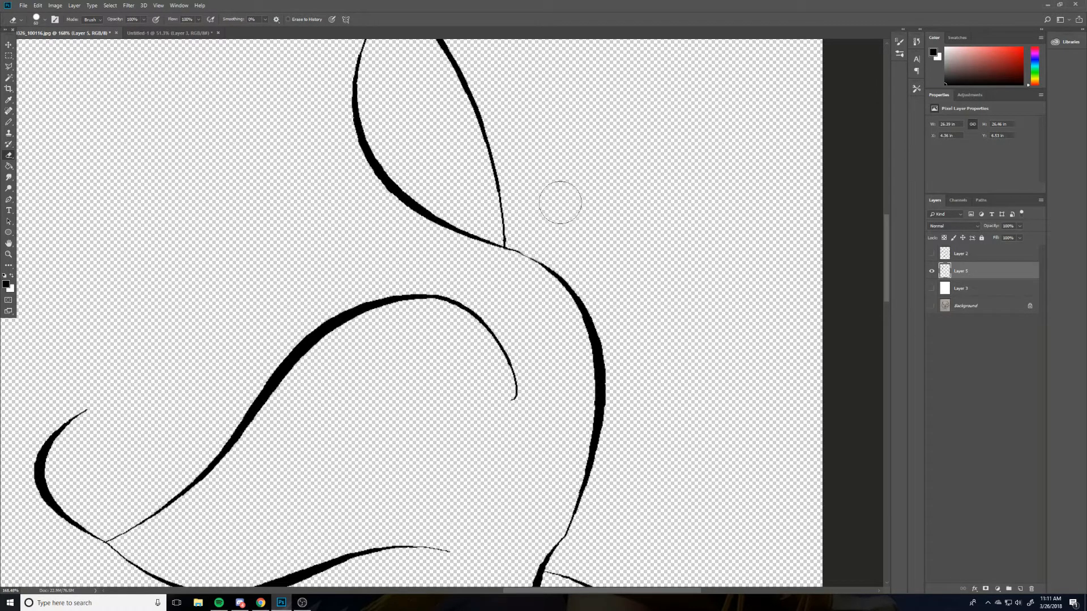
mouse_move(509, 177)
mouse_down()
mouse_move(538, 266)
mouse_move(635, 260)
mouse_move(587, 257)
mouse_up()
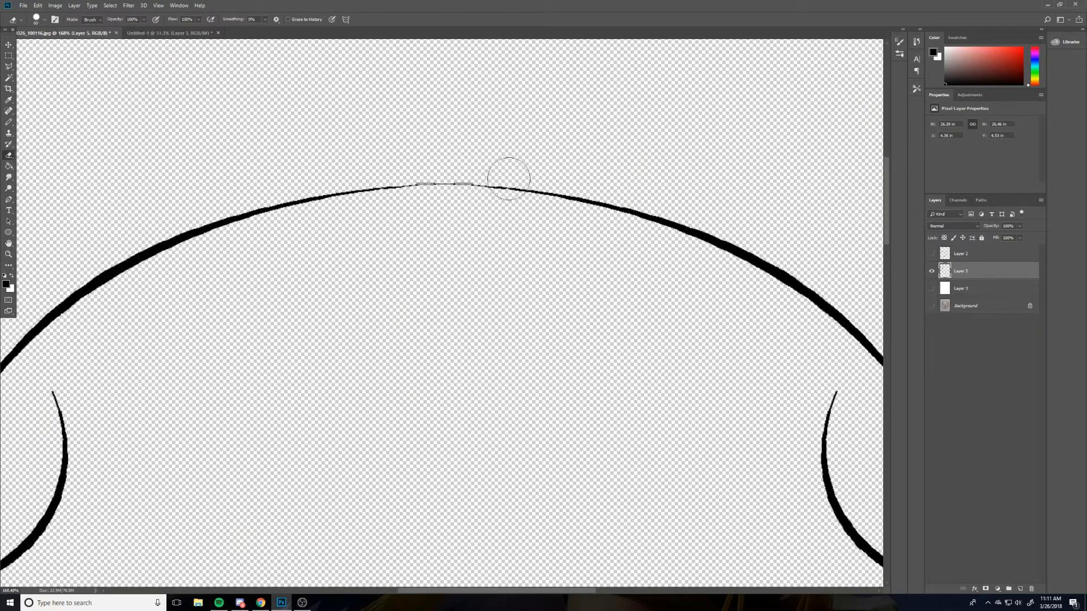
mouse_move(446, 177)
mouse_down()
mouse_move(437, 182)
mouse_move(454, 179)
mouse_up()
Step: Reduce the Pencil size and draw a slightly curved Pen path across the gap at the skull's crown
key(b)
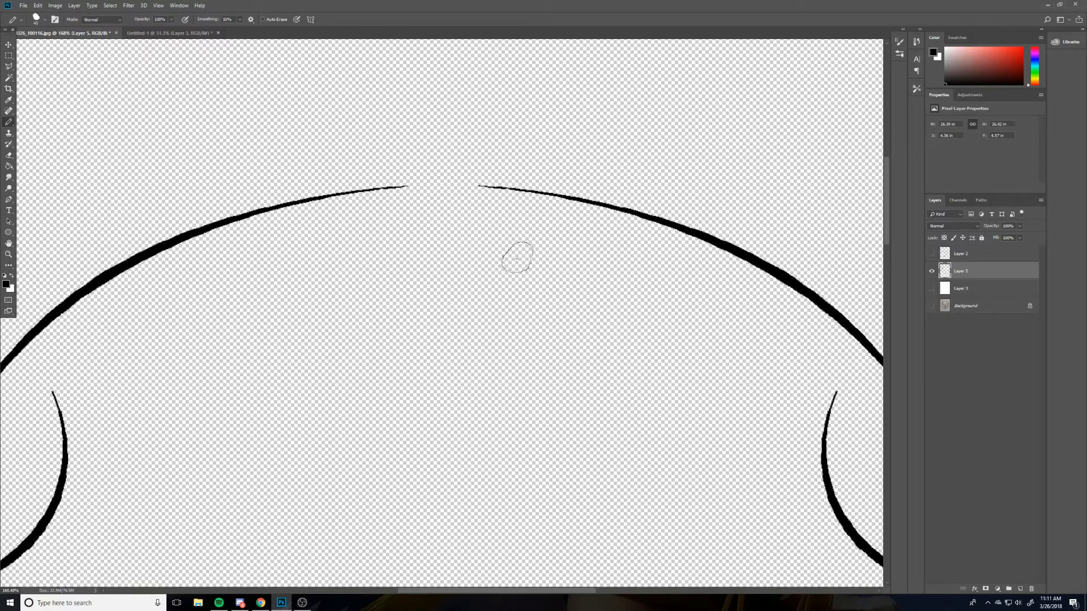
key(bracketleft)
key(bracketleft)
key(bracketleft)
key(bracketleft)
key(bracketleft)
key(bracketleft)
key(bracketleft)
key(bracketleft)
key(bracketleft)
key(bracketleft)
key(bracketleft)
key(bracketleft)
key(p)
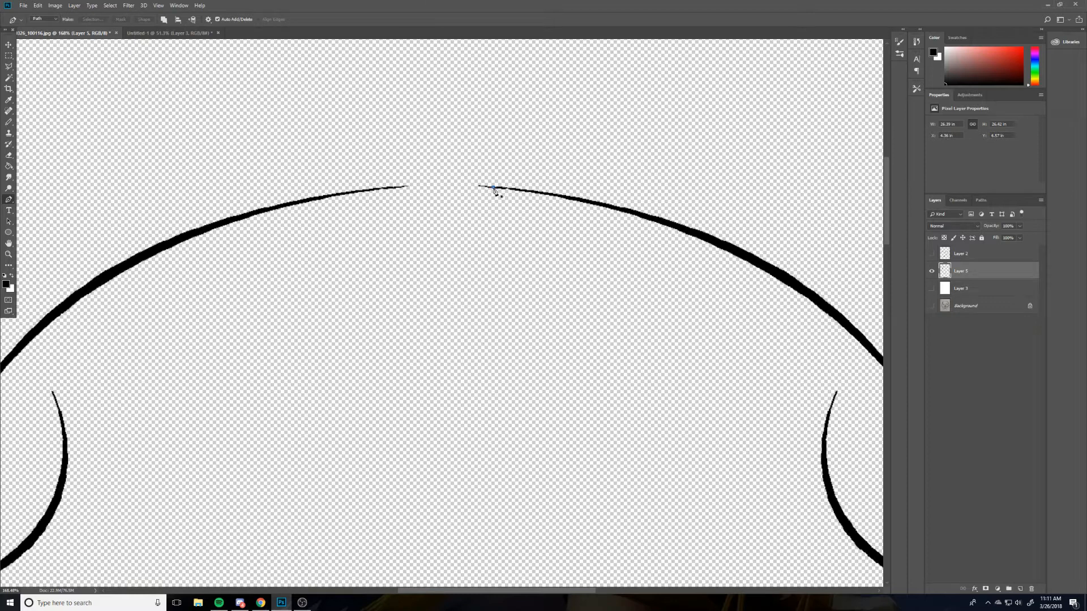
click(493, 188)
click(379, 188)
drag(436, 188, 438, 187)
drag(379, 189, 383, 192)
Step: Stroke the crown path using the Pencil with Simulate Pressure enabled, and dismiss the path
key(ctrl+shift+s)
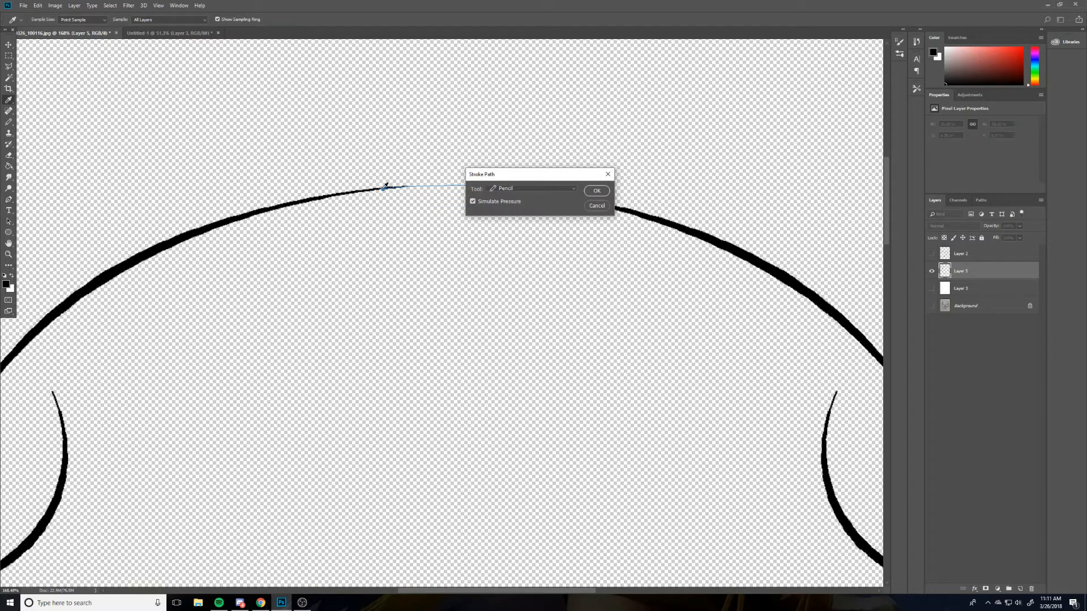
key(Return)
key(Return)
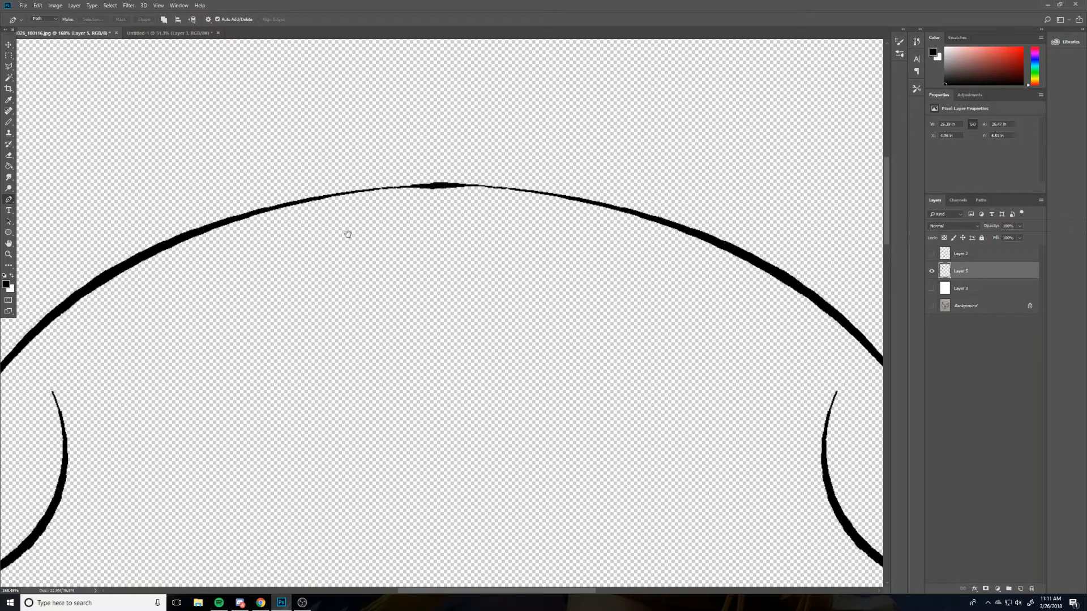
Step: Erase the stray tip at the left forehead joint and extend the left cranium line with the Pencil to meet it
drag(348, 234, 643, 131)
drag(429, 389, 518, 238)
key(e)
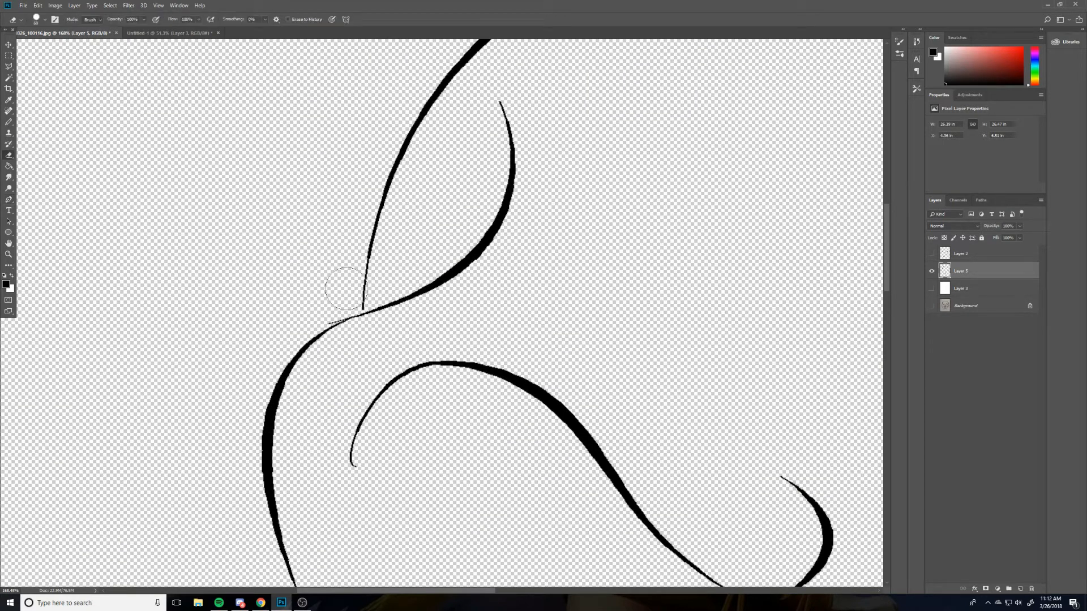
scroll(354, 289, up, 2)
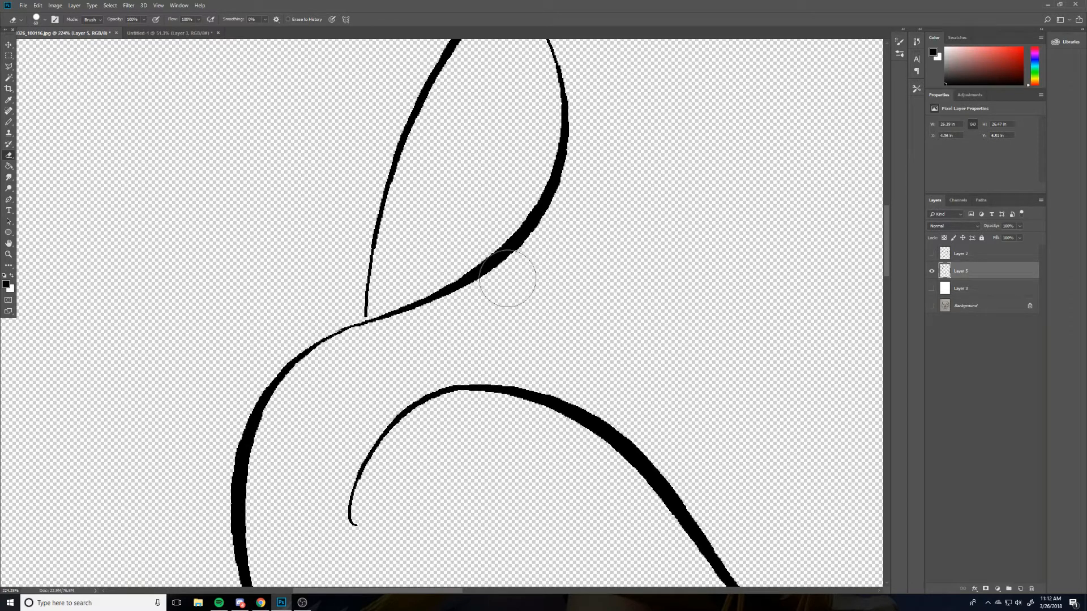
key(b)
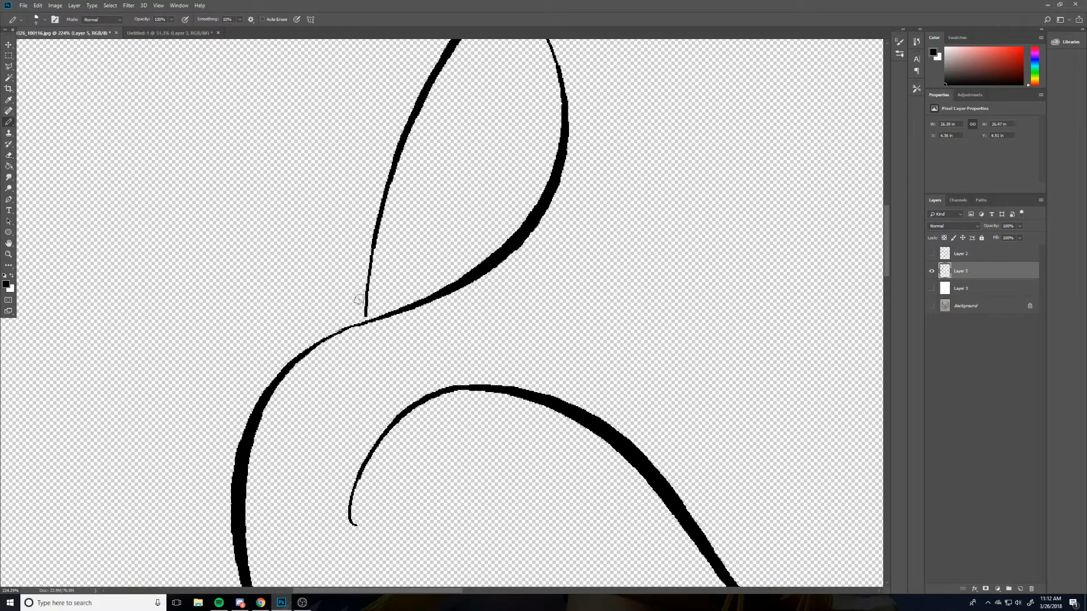
mouse_move(366, 310)
mouse_down()
mouse_move(371, 360)
mouse_move(379, 327)
mouse_move(376, 315)
mouse_move(366, 337)
mouse_up()
key(ctrl+z)
key(e)
drag(382, 357, 370, 354)
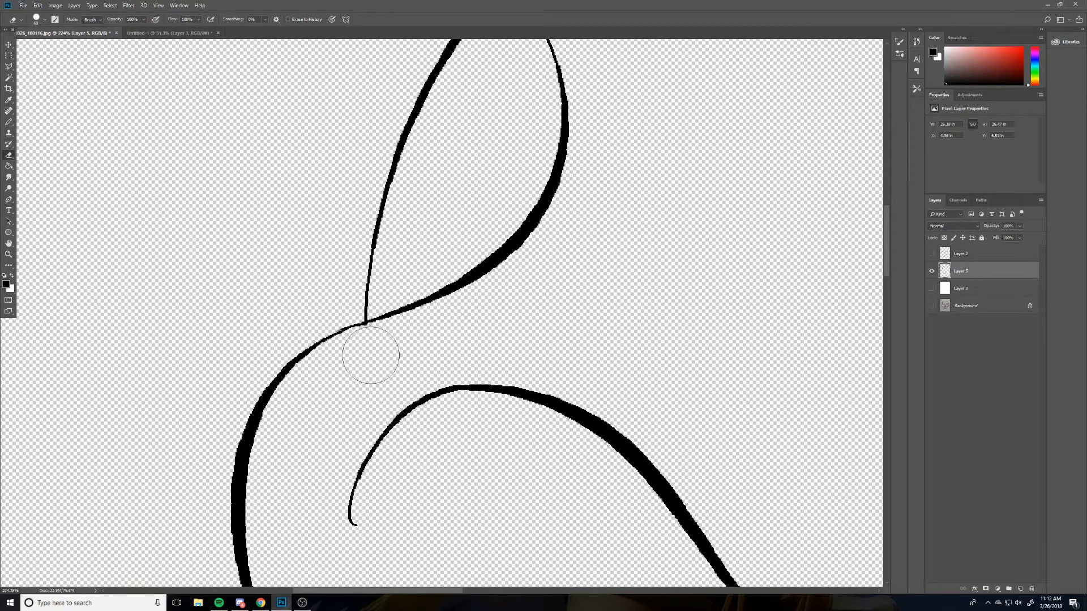
Step: Smooth the joint between the skull's left temple outline and the cheekbone curve with a Pencil stroke
mouse_move(363, 413)
mouse_down()
mouse_move(351, 373)
mouse_move(380, 165)
mouse_up()
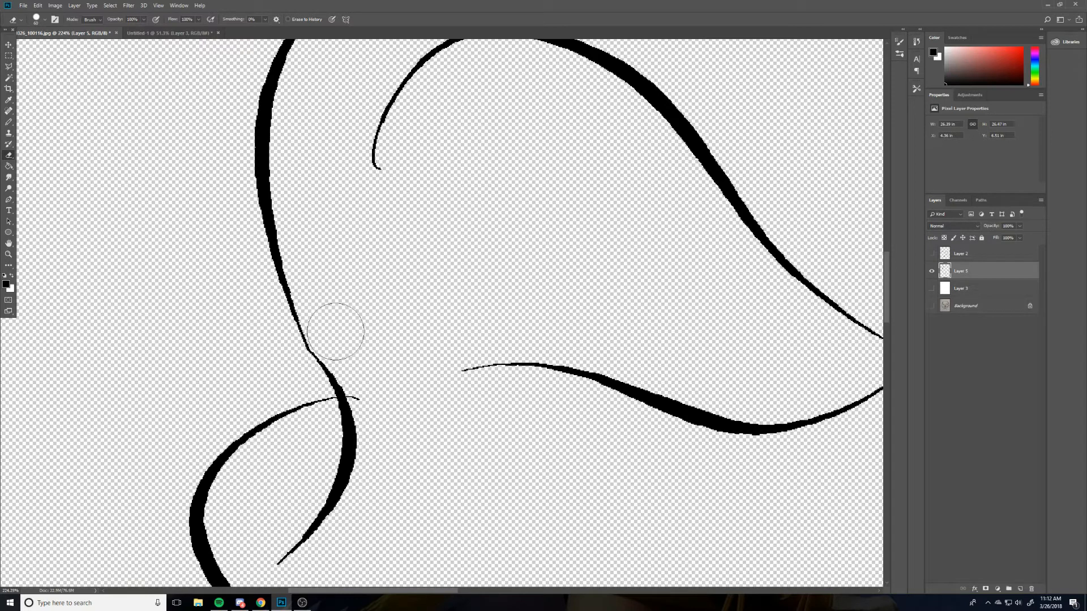
key(bracketleft)
key(bracketleft)
key(b)
drag(294, 327, 338, 384)
key(ctrl+z)
drag(291, 325, 352, 395)
Step: Erase the overlapping ends along the left cheekbone and redraw the thin line joining the cheek to the jaw
key(e)
drag(391, 444, 354, 115)
mouse_move(333, 369)
mouse_down()
mouse_move(330, 378)
mouse_move(336, 363)
mouse_move(307, 358)
mouse_up()
mouse_move(398, 388)
mouse_down()
mouse_move(321, 391)
mouse_move(294, 347)
mouse_up()
key(b)
drag(195, 312, 250, 323)
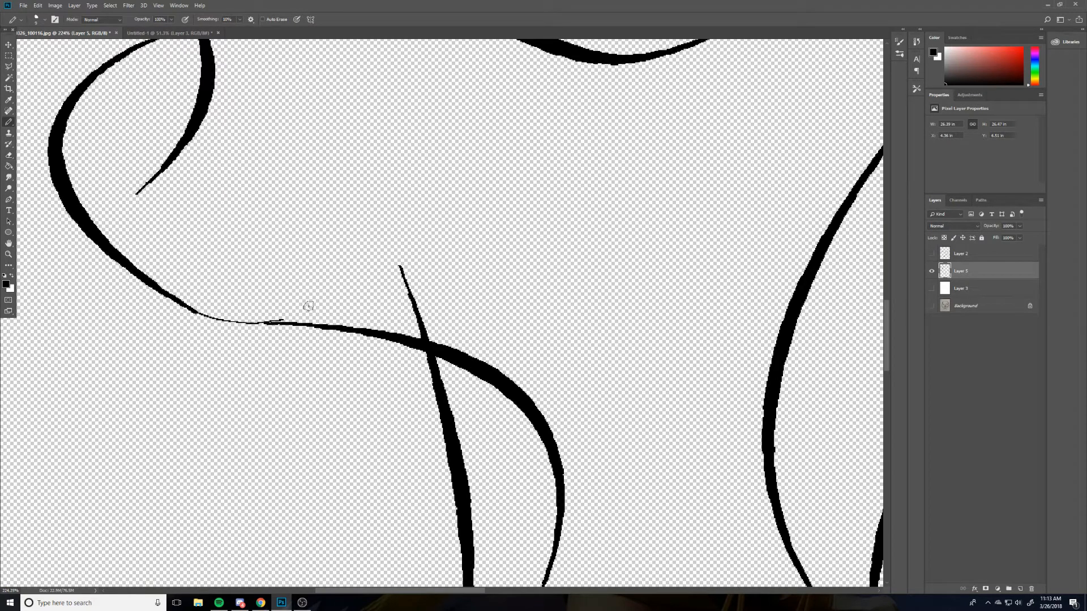
Step: Enlarge the Eraser and remove the jaw line's tip protruding above the left cheek curve
key(e)
scroll(130, 209, up, 1)
scroll(136, 208, down, 2)
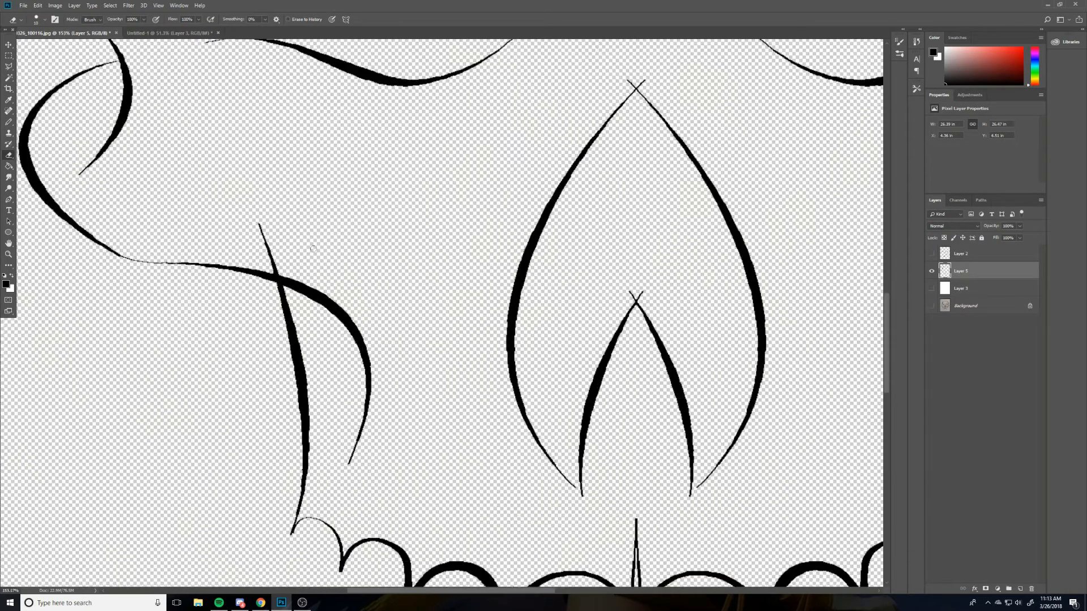
key(bracketright)
key(bracketright)
key(bracketright)
key(bracketright)
key(bracketright)
drag(341, 226, 349, 268)
Step: Erase the crossed line ends at the top of both nose shapes and close the outer peak with the Pencil
drag(820, 279, 517, 271)
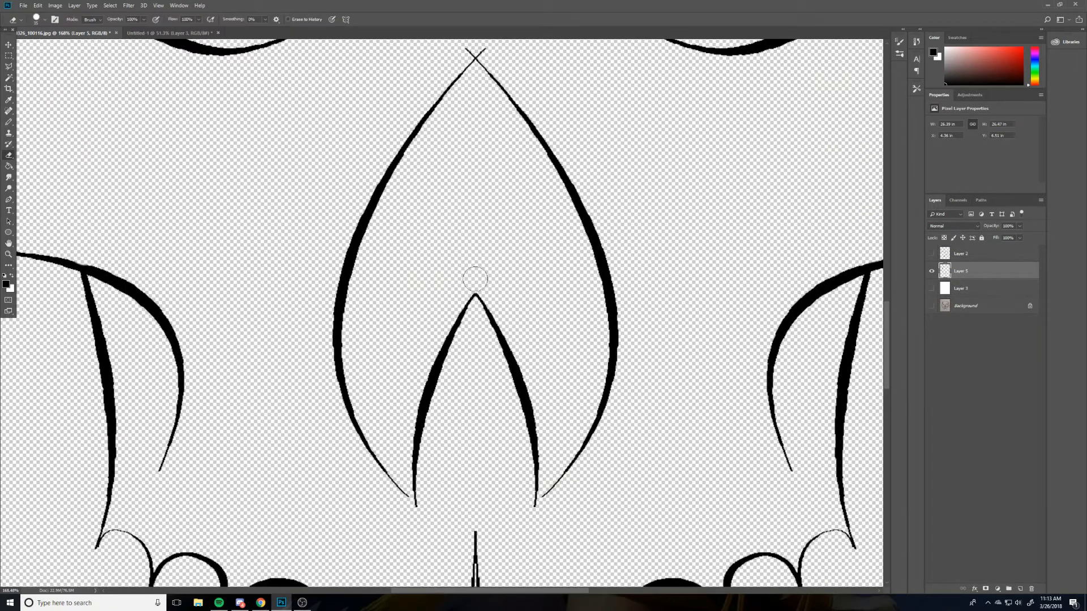
scroll(481, 238, up, 3)
scroll(479, 317, up, 4)
key(b)
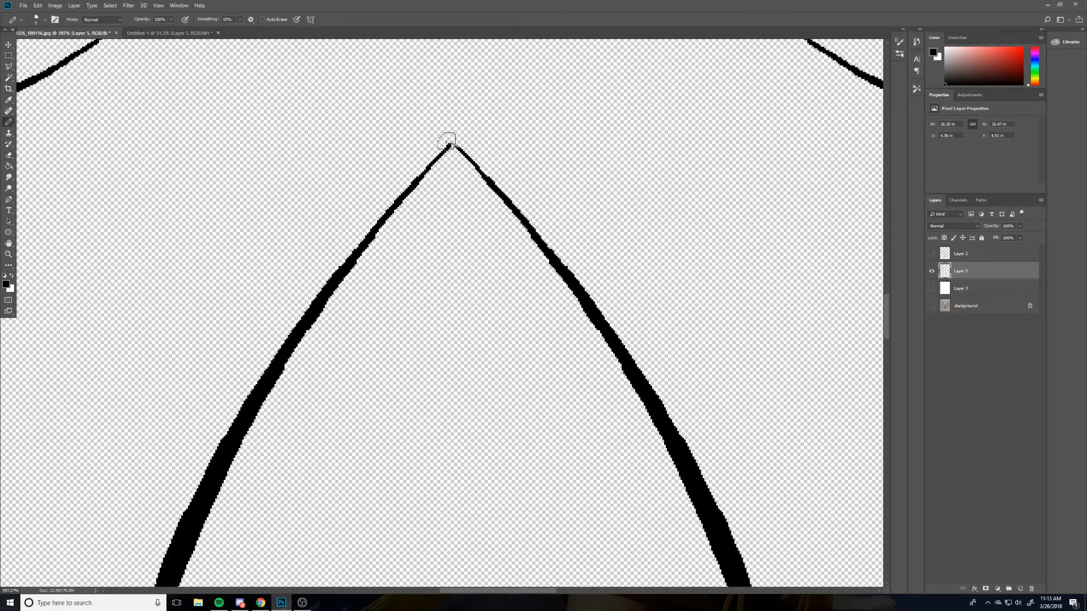
drag(444, 147, 463, 146)
key(e)
click(476, 116)
scroll(510, 283, down, 4)
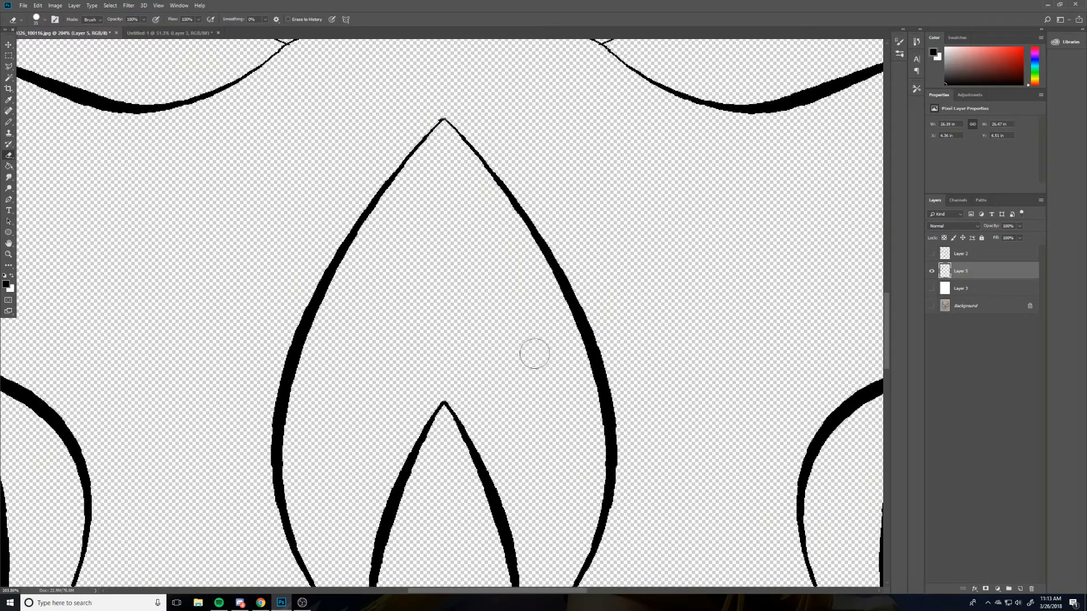
Step: Join the lower ends of the nose lines on both sides with the Pencil and erase the excess tips
scroll(462, 147, up, 4)
key(b)
drag(535, 351, 512, 370)
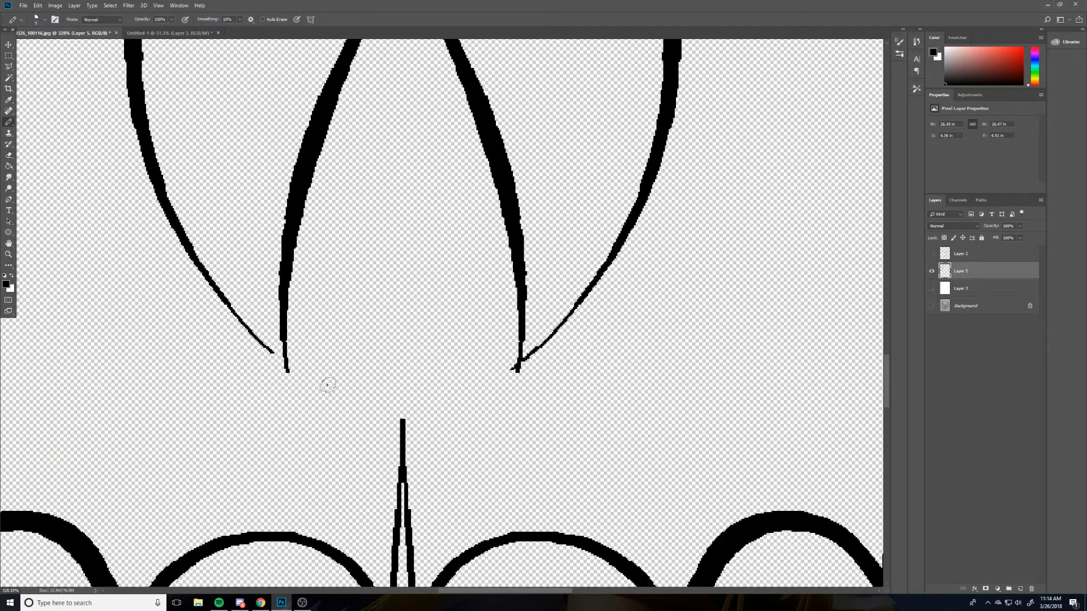
key(e)
mouse_move(270, 350)
mouse_down()
mouse_move(340, 415)
mouse_move(317, 393)
mouse_move(291, 386)
mouse_up()
click(508, 391)
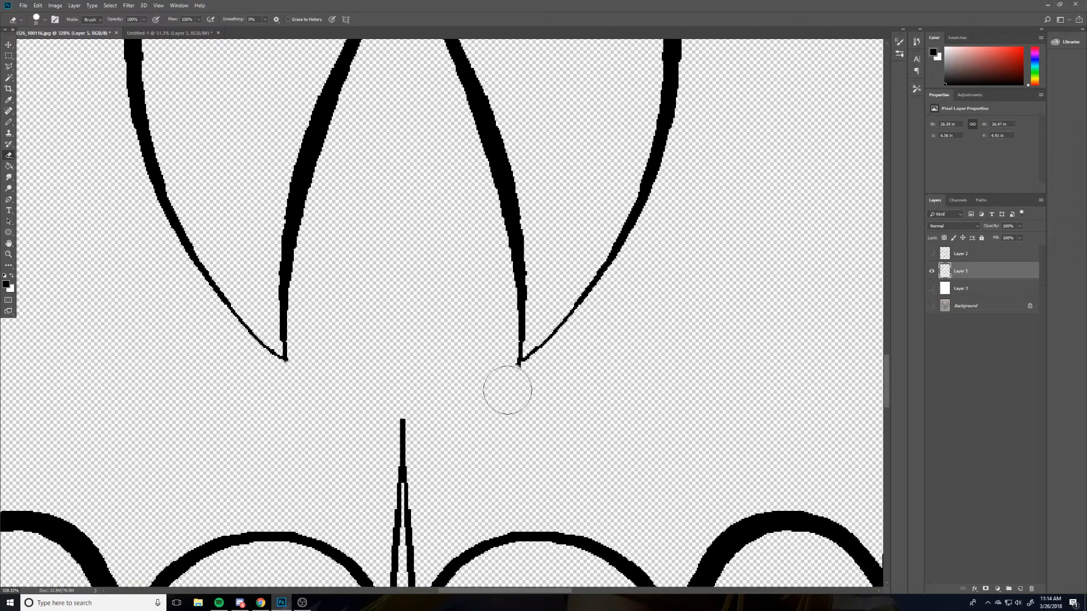
Step: Erase the kinked joint between the right temple outline and the cheekbone curve
key(b)
scroll(487, 287, down, 1)
scroll(497, 295, down, 8)
drag(784, 254, 551, 413)
scroll(526, 317, up, 8)
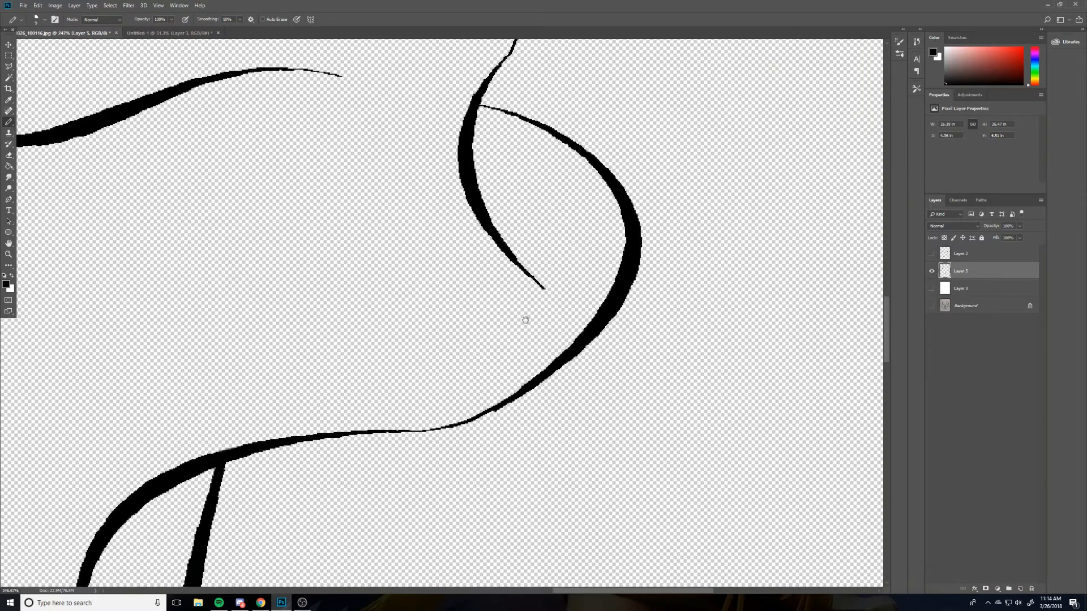
mouse_move(643, 56)
mouse_down()
mouse_move(526, 500)
mouse_move(494, 323)
mouse_up()
key(e)
click(362, 319)
Step: Redraw the right temple outline down into the cheekbone curve with a smooth Pencil stroke
key(b)
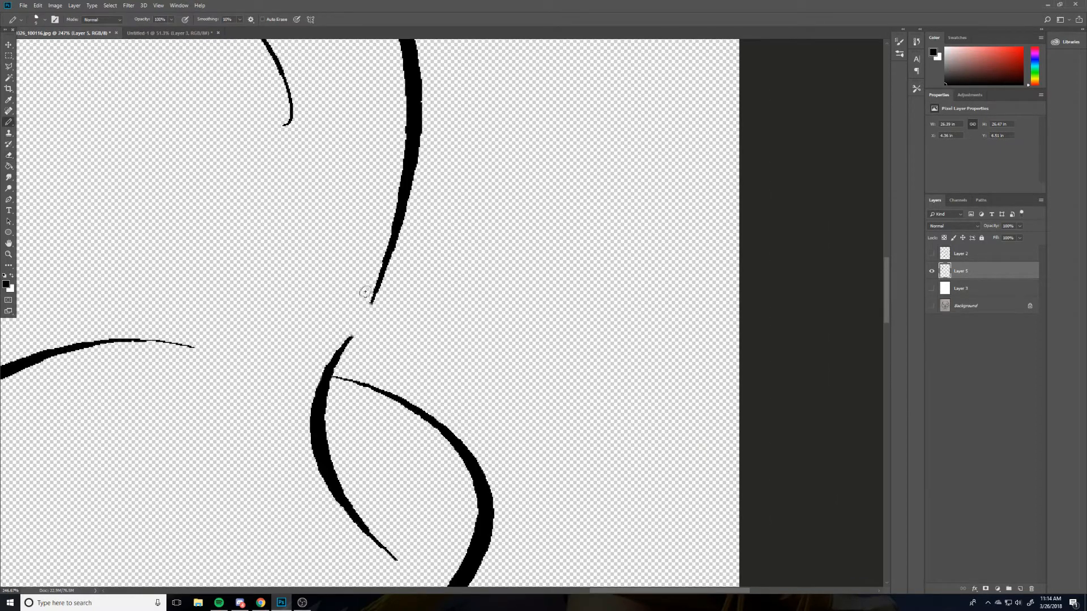
drag(372, 299, 350, 338)
key(ctrl+z)
drag(371, 302, 339, 361)
drag(371, 303, 333, 367)
key(ctrl+z)
drag(339, 349, 341, 389)
key(e)
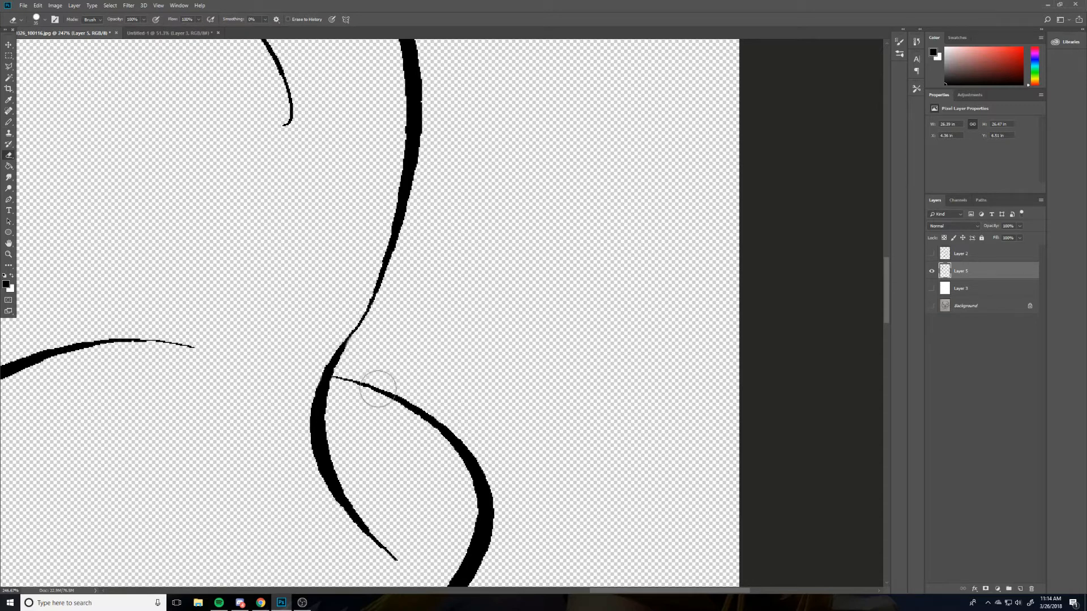
Step: Examine the joints of the mirrored line art around the cheekbones, temples, eye sockets and cranium
scroll(370, 375, down, 5)
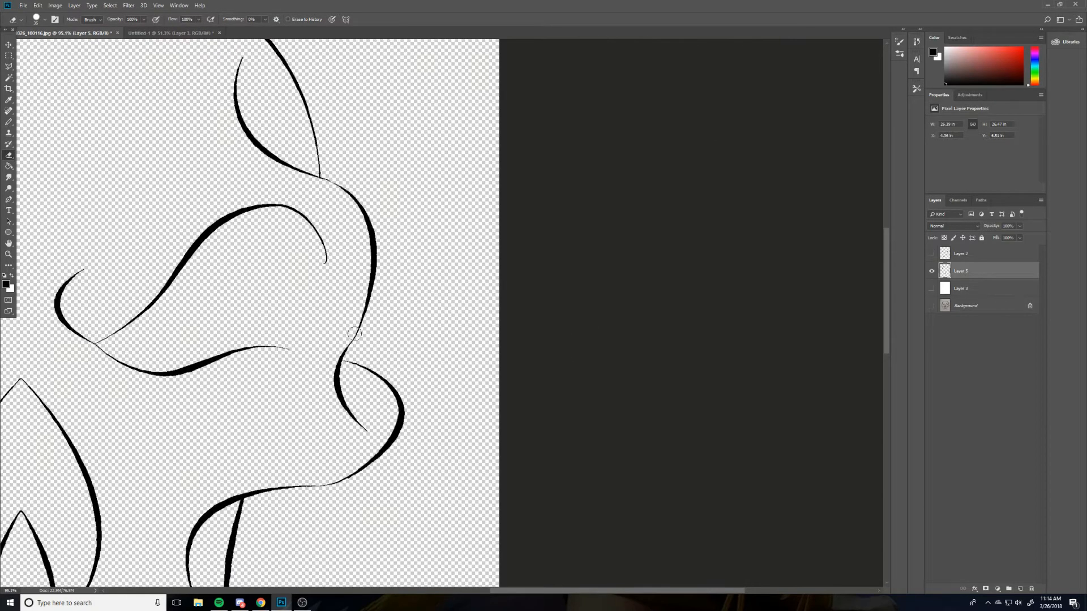
scroll(364, 202, up, 3)
scroll(303, 170, up, 3)
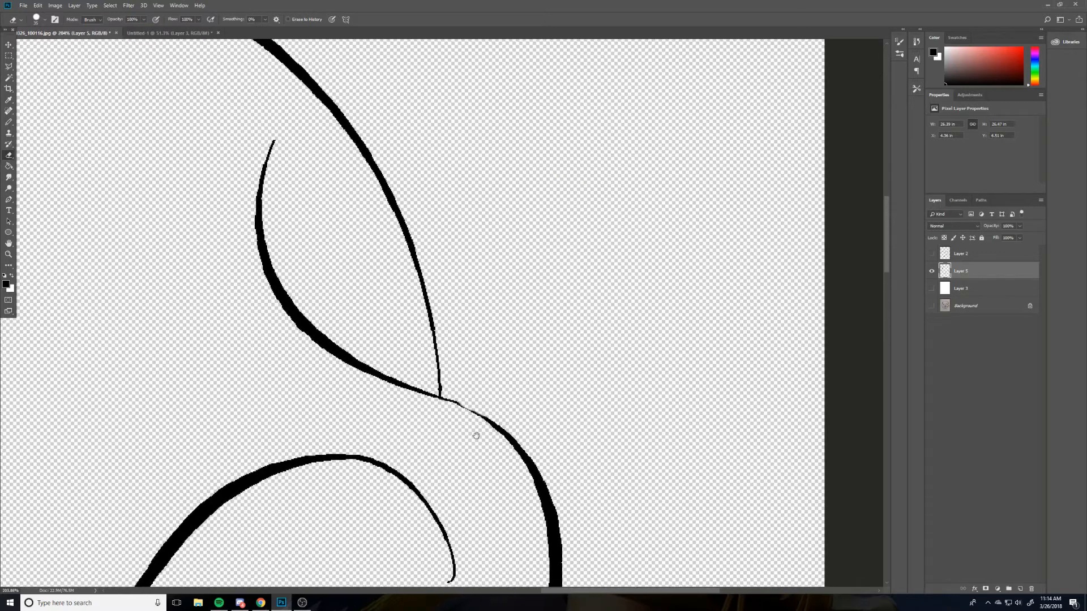
drag(255, 328, 619, 345)
drag(414, 356, 613, 283)
drag(504, 386, 630, 235)
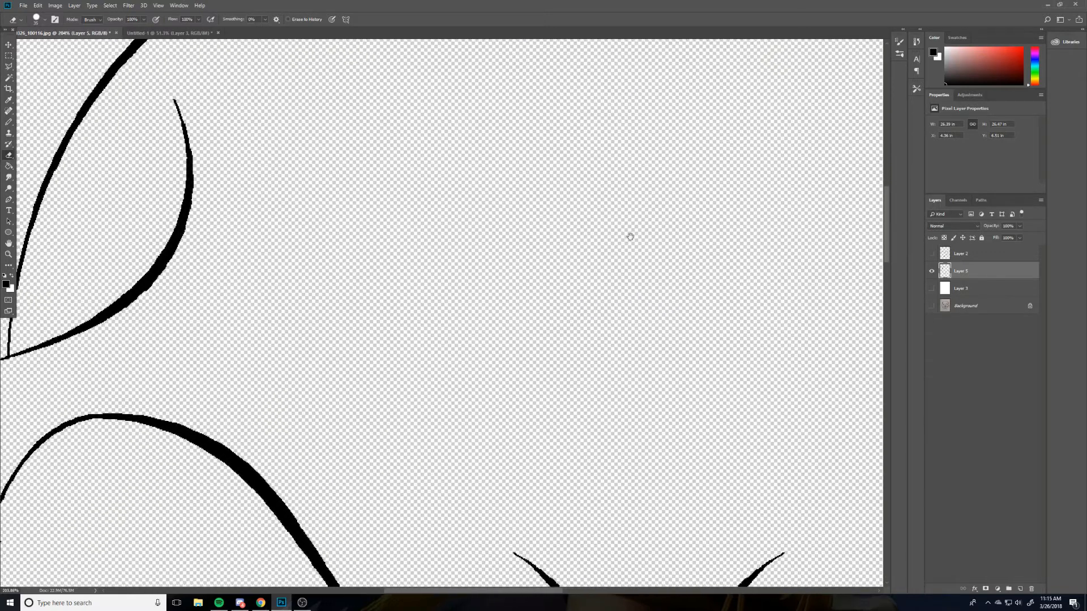
drag(521, 286, 573, 225)
scroll(560, 220, down, 6)
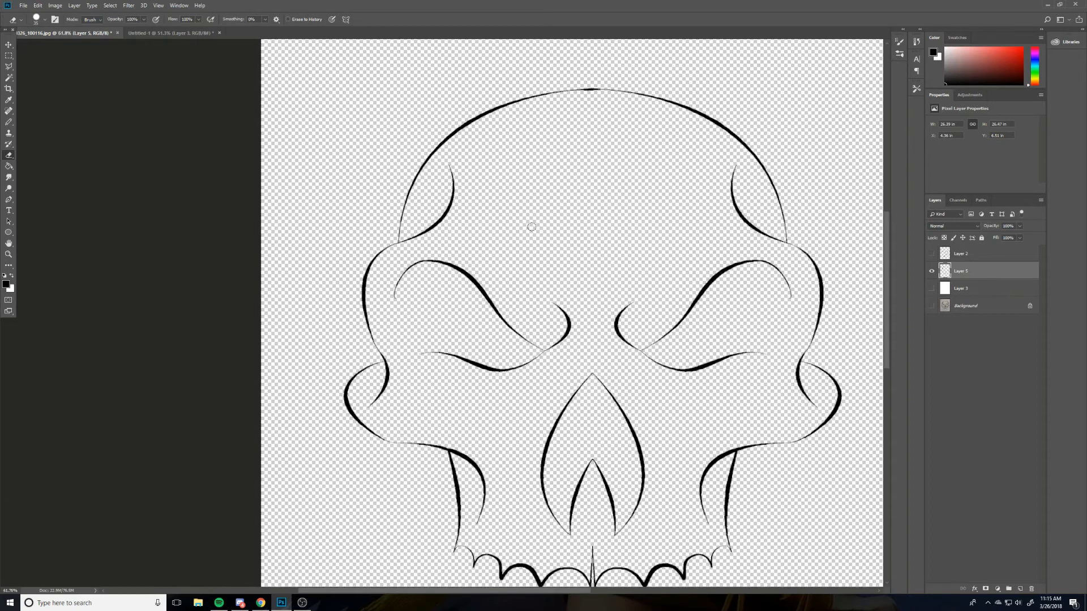
scroll(580, 258, down, 1)
drag(699, 480, 464, 320)
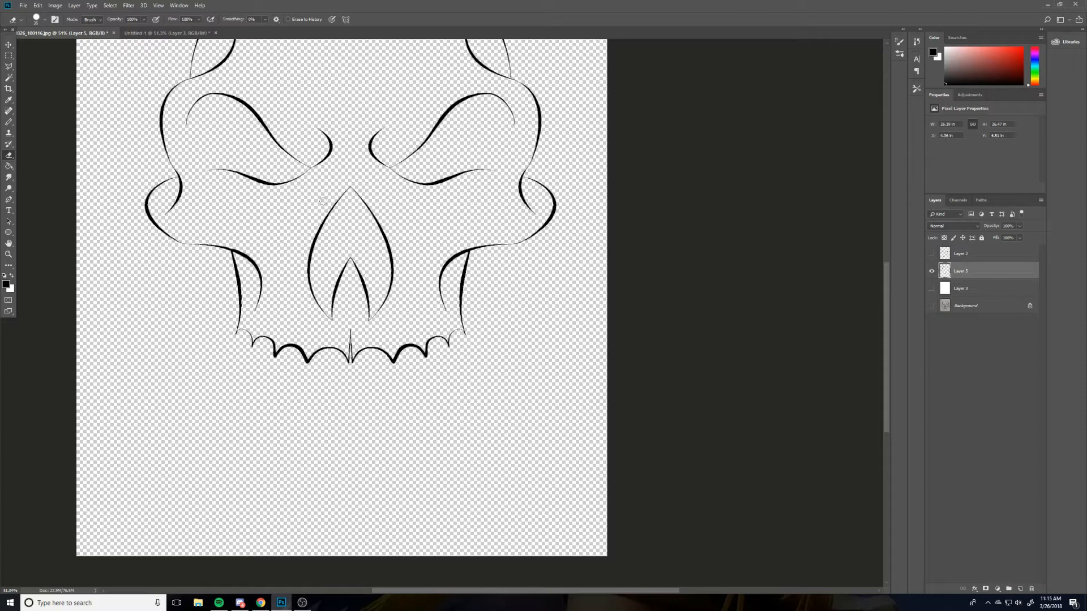
drag(394, 149, 436, 283)
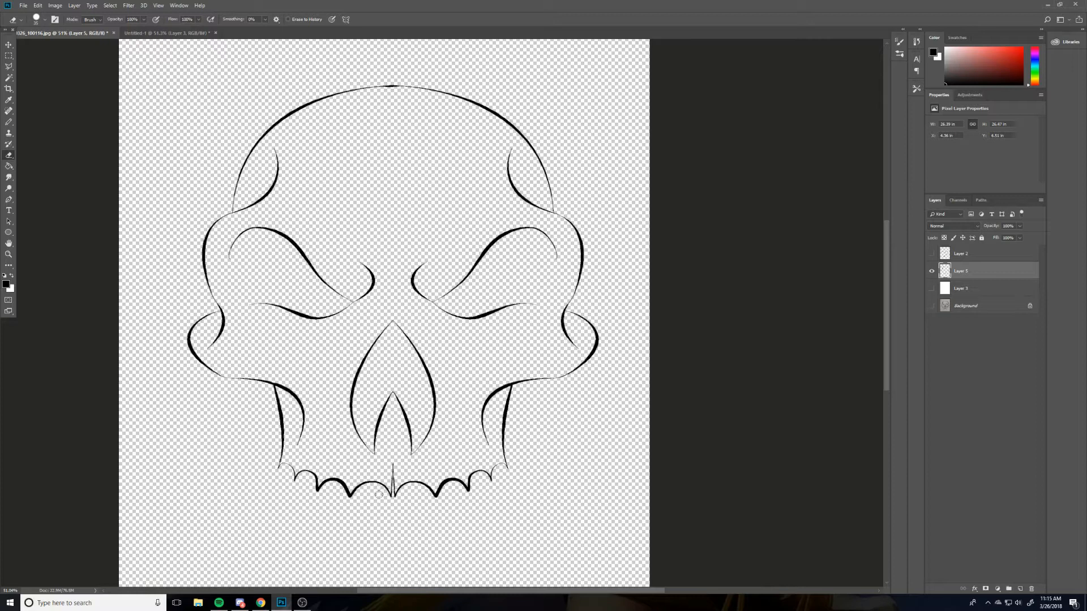
Step: Outline the front tooth just left of the centre line with a three-segment Pen path and stroke it using the Pencil with simulated pressure
scroll(379, 495, up, 5)
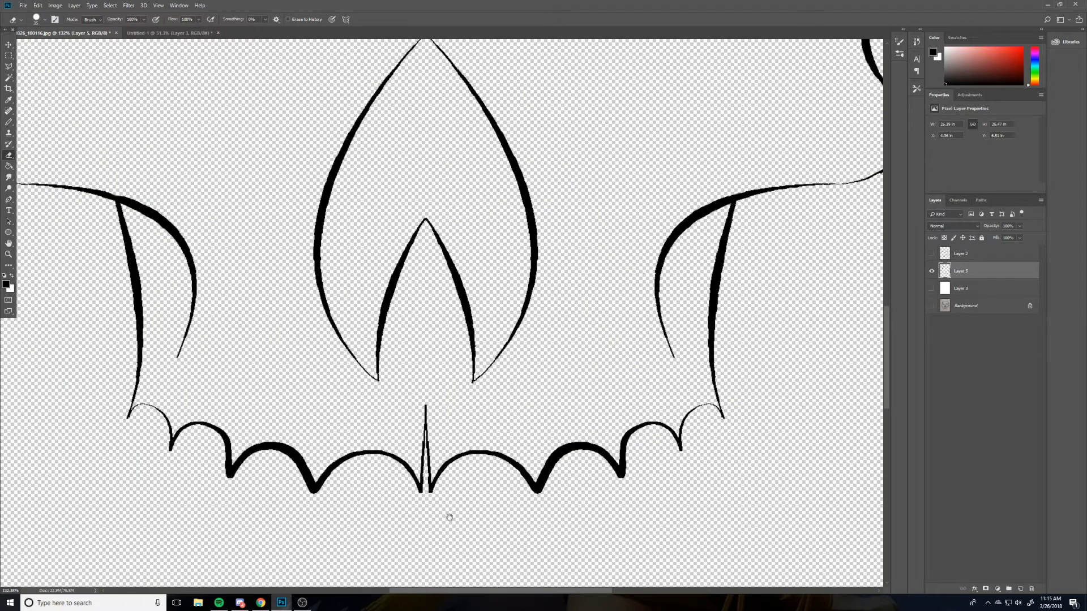
drag(450, 517, 432, 389)
key(p)
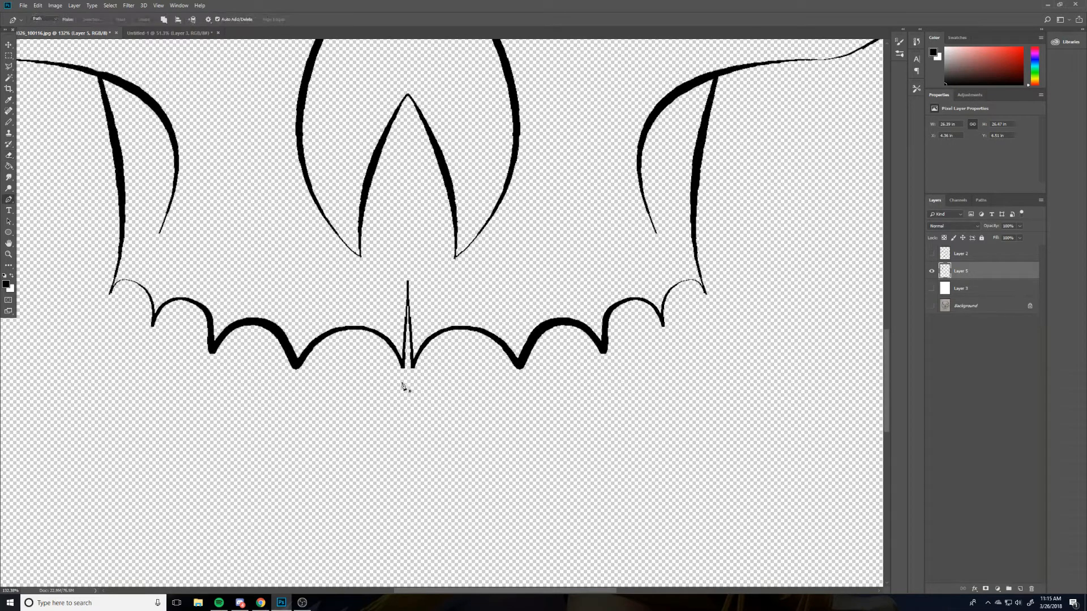
click(404, 368)
click(397, 450)
click(292, 441)
click(296, 368)
right_click(297, 369)
click(324, 393)
key(Return)
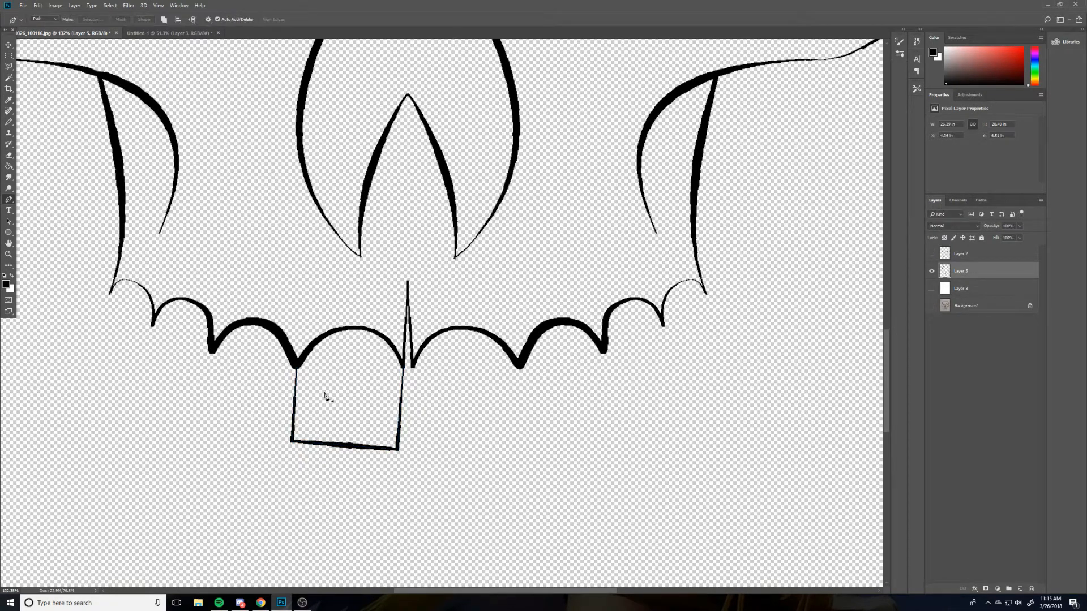
Step: Draw the bottom and outer side of the second tooth left of centre with the Pen and stroke the path
click(293, 434)
click(208, 408)
click(213, 353)
right_click(213, 353)
click(334, 424)
key(Return)
key(Return)
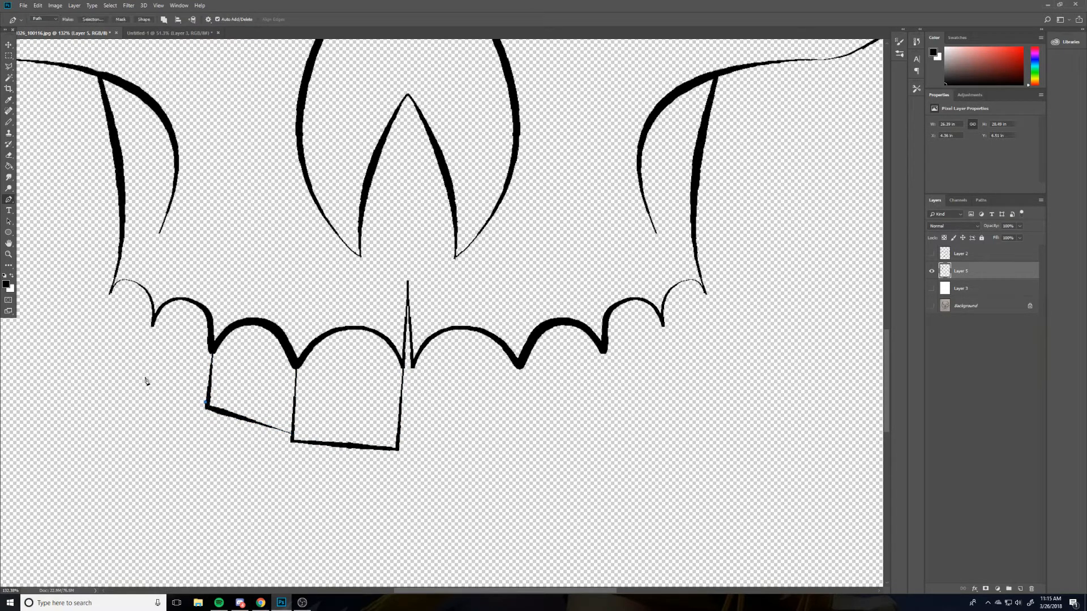
Step: Draw and stroke the bottom and outer edges of the two outermost teeth on the skull's left half
click(145, 377)
click(152, 326)
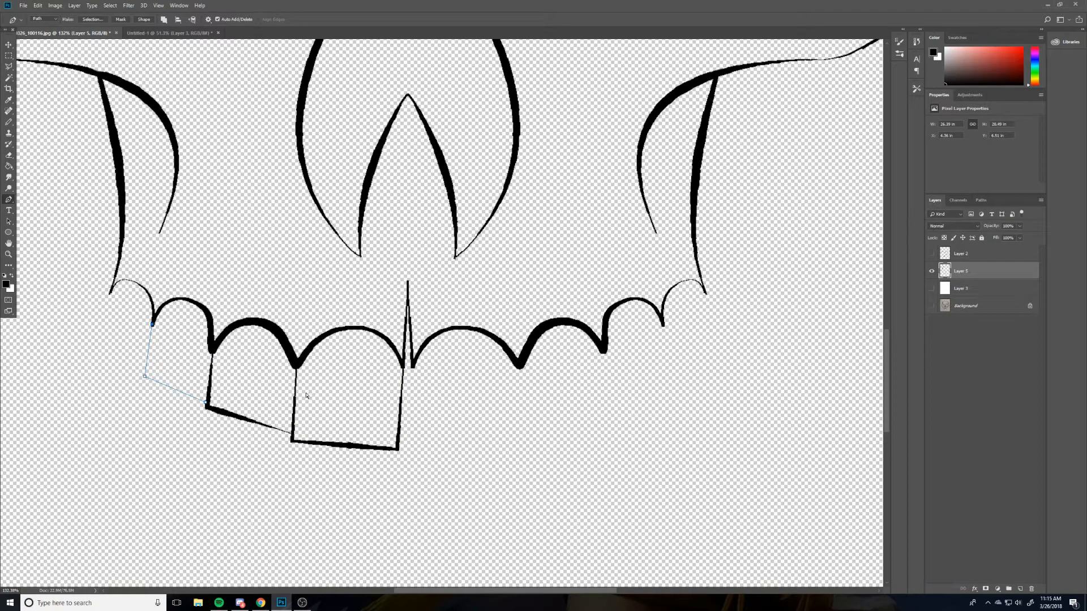
click(144, 367)
click(102, 336)
click(111, 292)
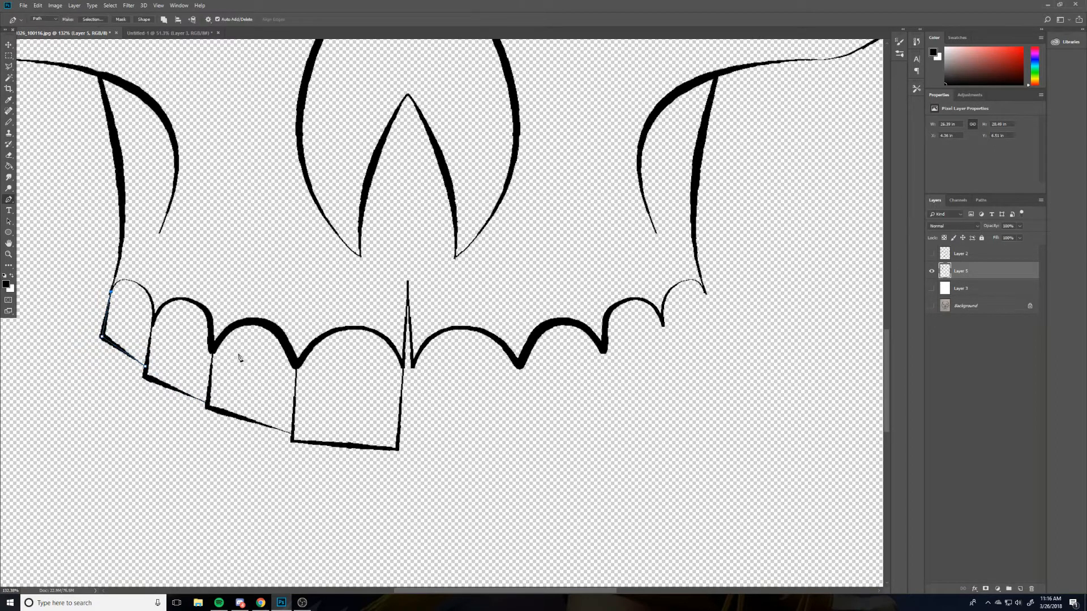
key(Escape)
Step: Outline the front tooth just right of the centre line with a Pen path and stroke it using the Pencil
click(412, 366)
click(407, 449)
click(521, 453)
click(519, 368)
right_click(522, 370)
click(539, 430)
key(Return)
key(Return)
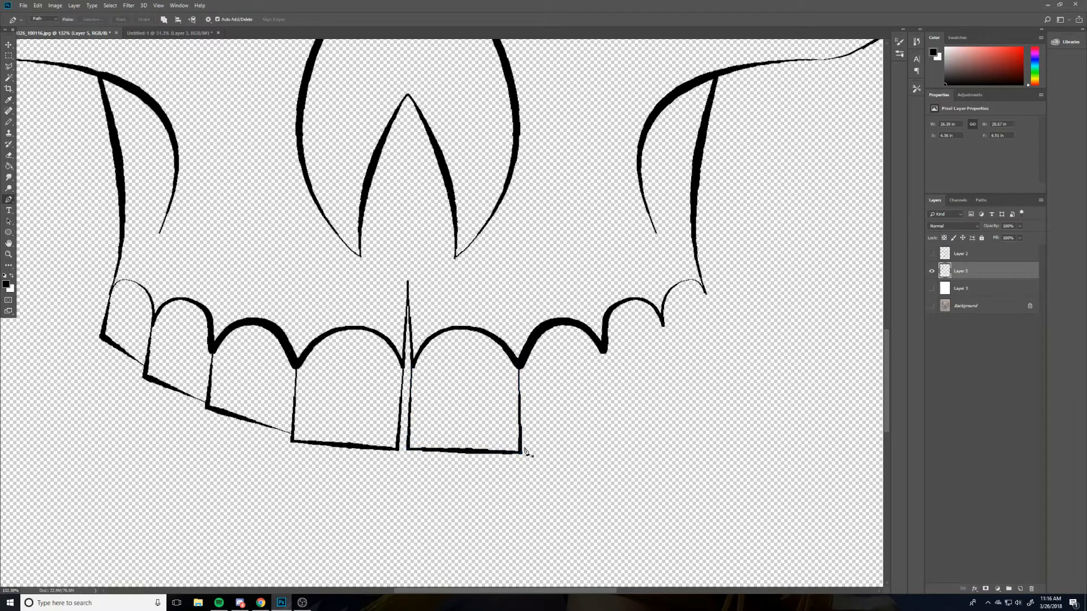
Step: Add the bottom and outer side of the second tooth right of centre as a stroked Pen path
click(520, 446)
click(610, 433)
click(605, 352)
right_click(606, 353)
click(623, 414)
key(Return)
key(Return)
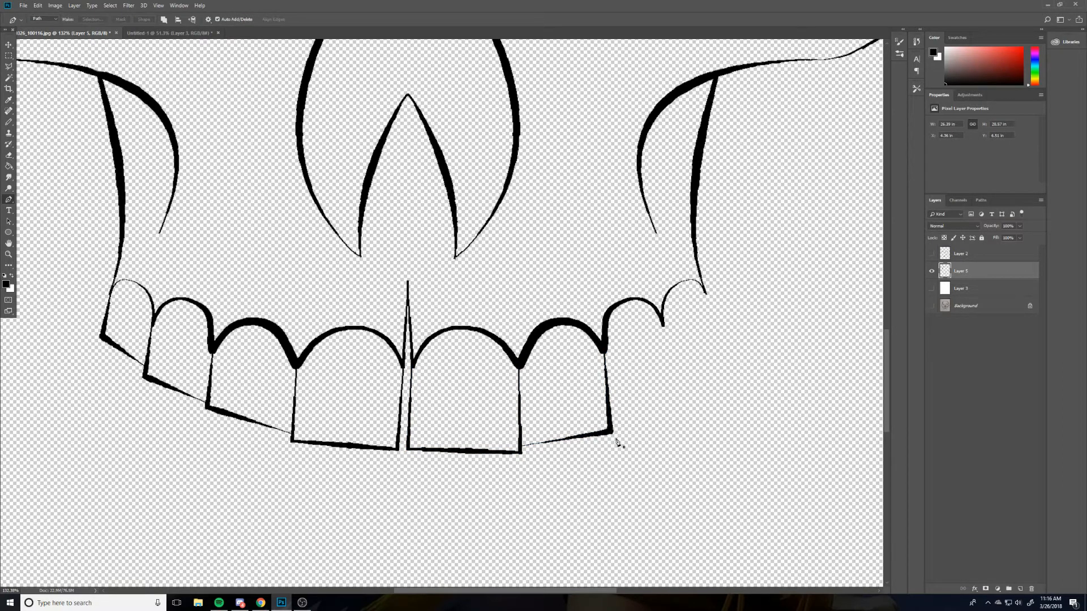
Step: Draw the third tooth right of centre with the Pen and stroke it using the Pencil with Simulate Pressure
click(610, 428)
click(668, 398)
click(663, 327)
right_click(664, 328)
click(645, 417)
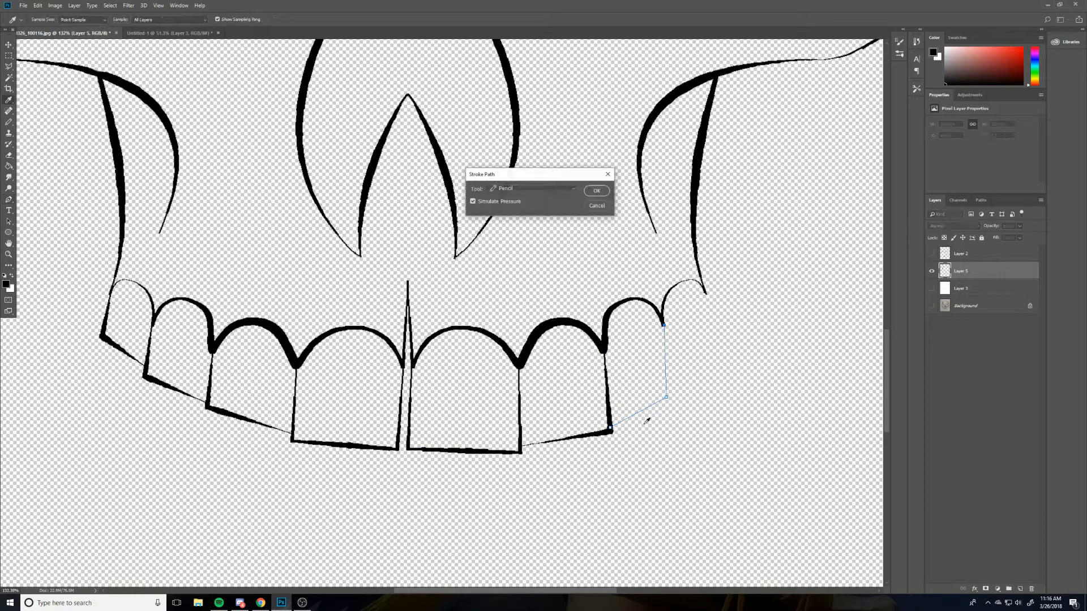
key(Return)
key(Return)
Step: Close the outermost tooth on the right half with a stroked path running up to the jaw line
click(669, 387)
click(708, 344)
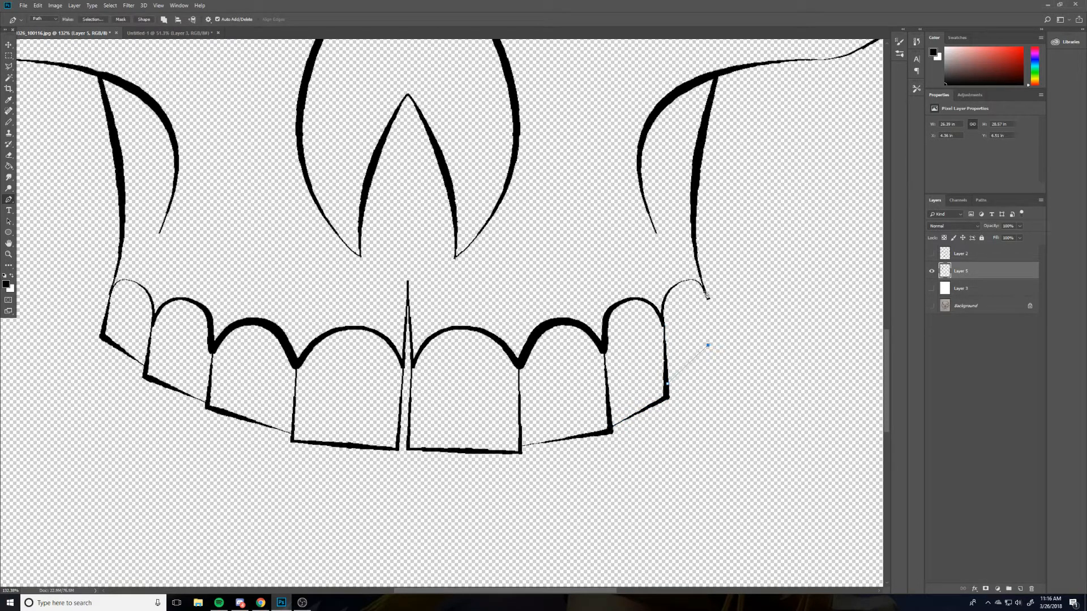
click(706, 293)
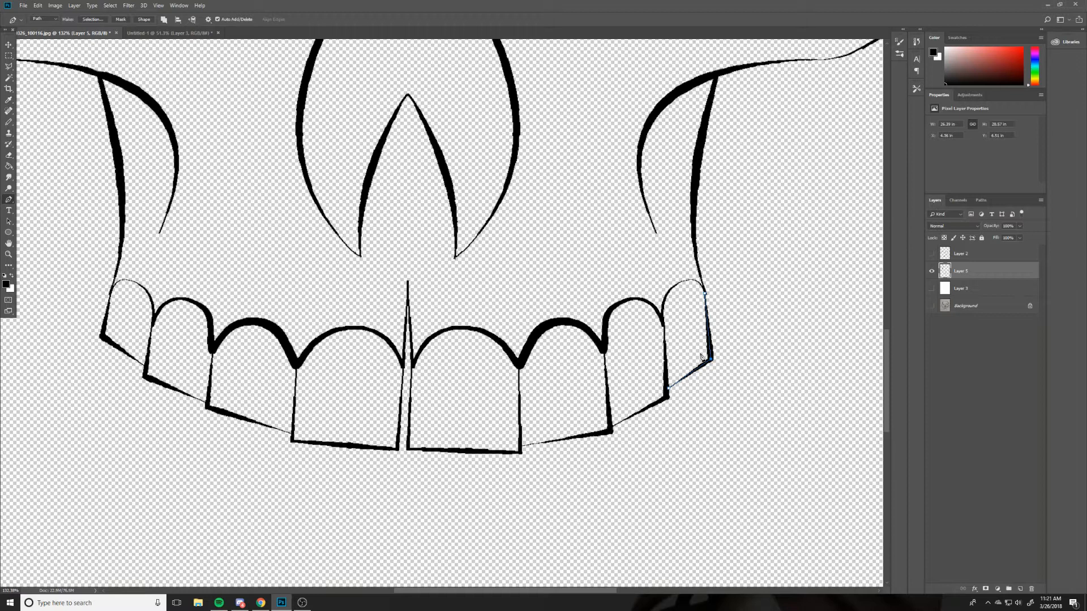
key(Return)
Step: Try to select the skull's interior with the Magic Wand to check the line art for gaps
scroll(701, 356, down, 5)
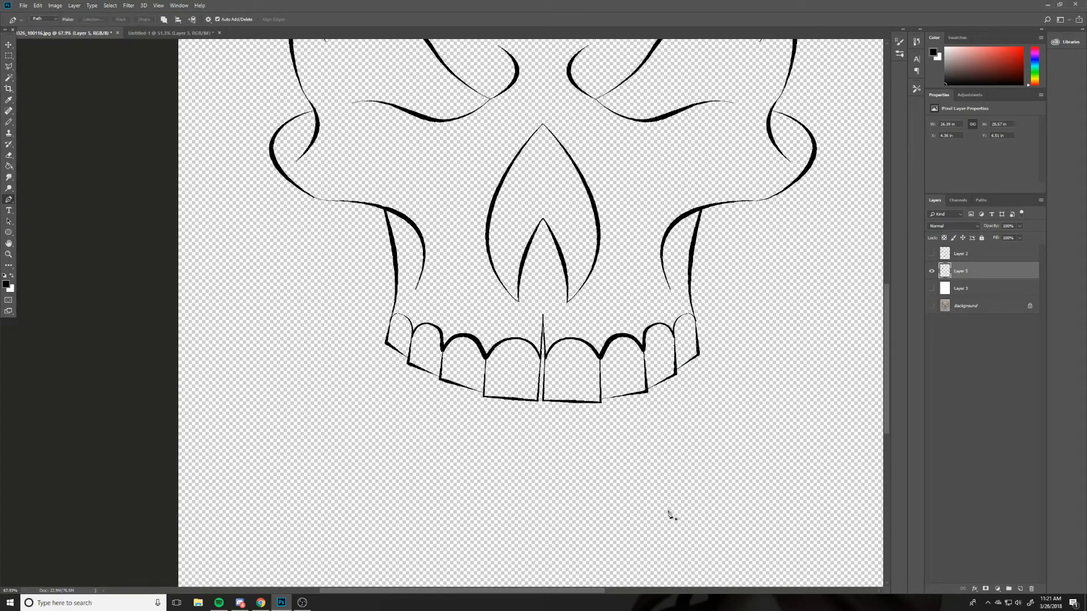
drag(747, 410, 670, 549)
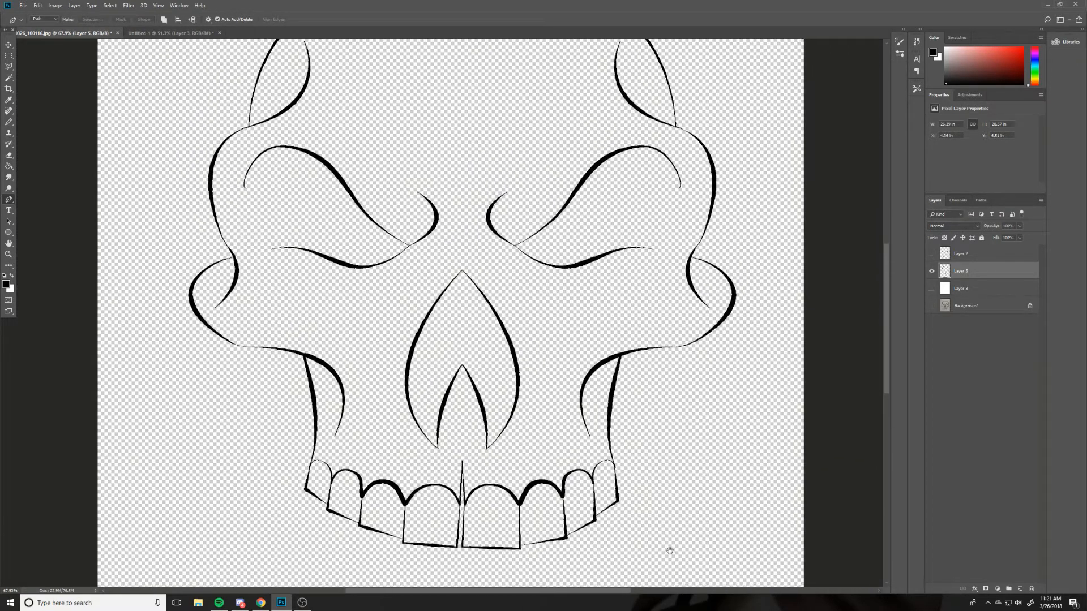
drag(736, 412, 714, 493)
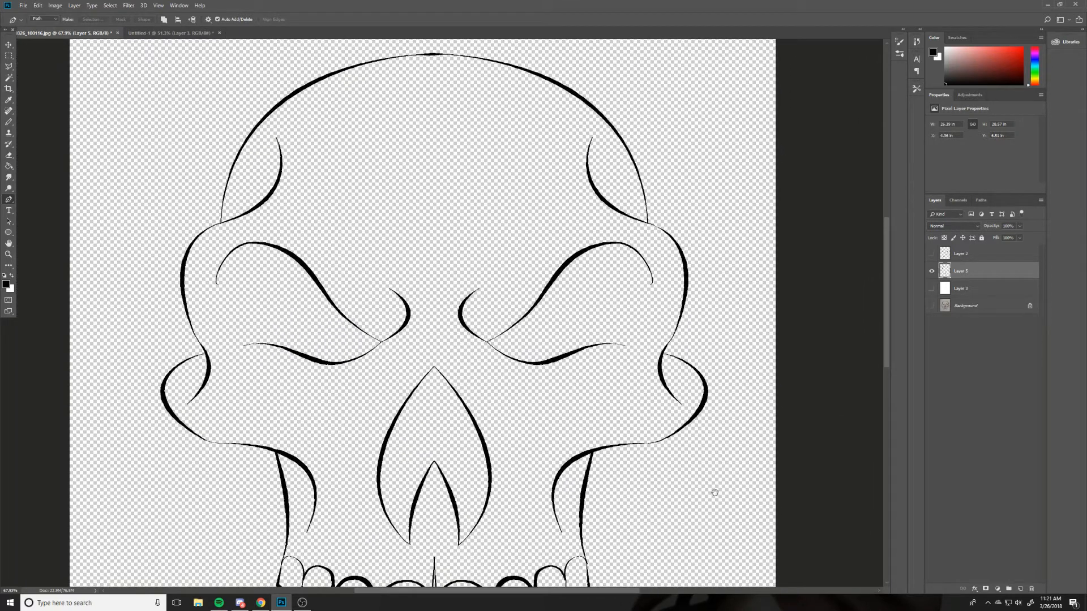
scroll(650, 440, down, 3)
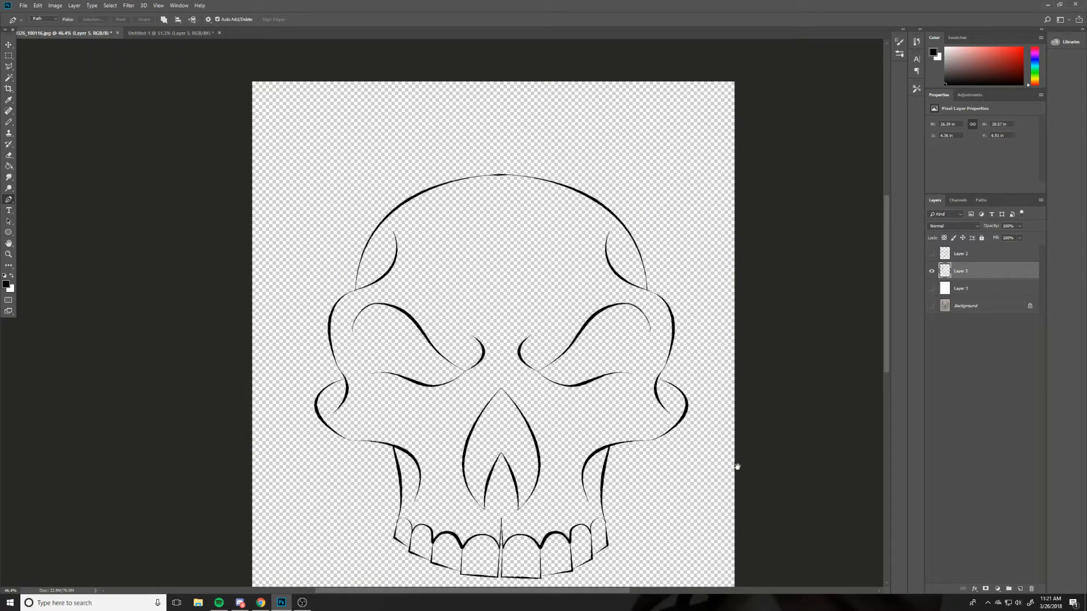
drag(670, 488, 684, 417)
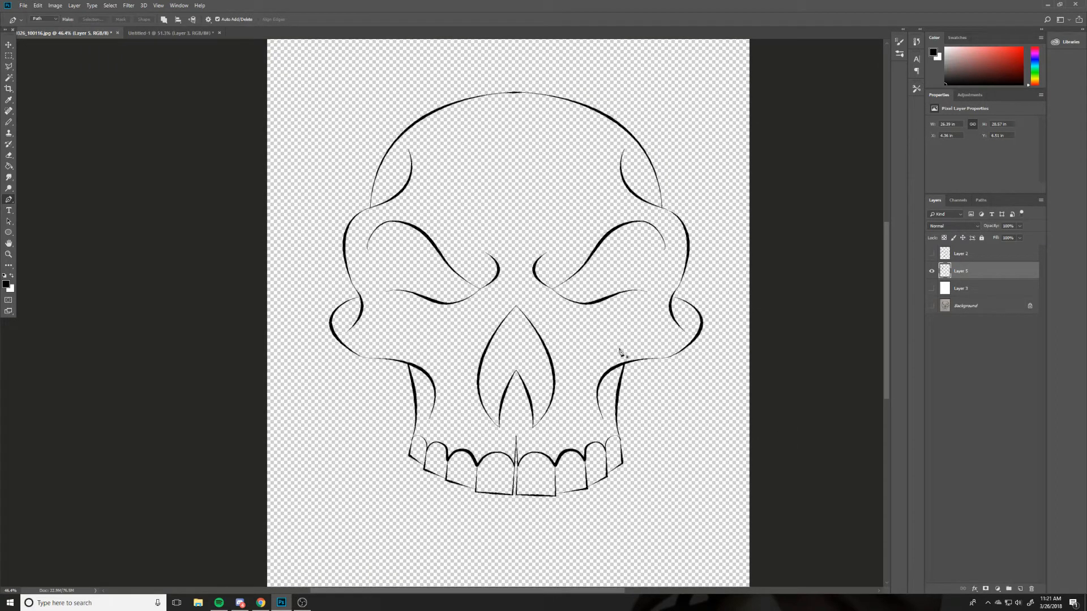
scroll(431, 313, up, 3)
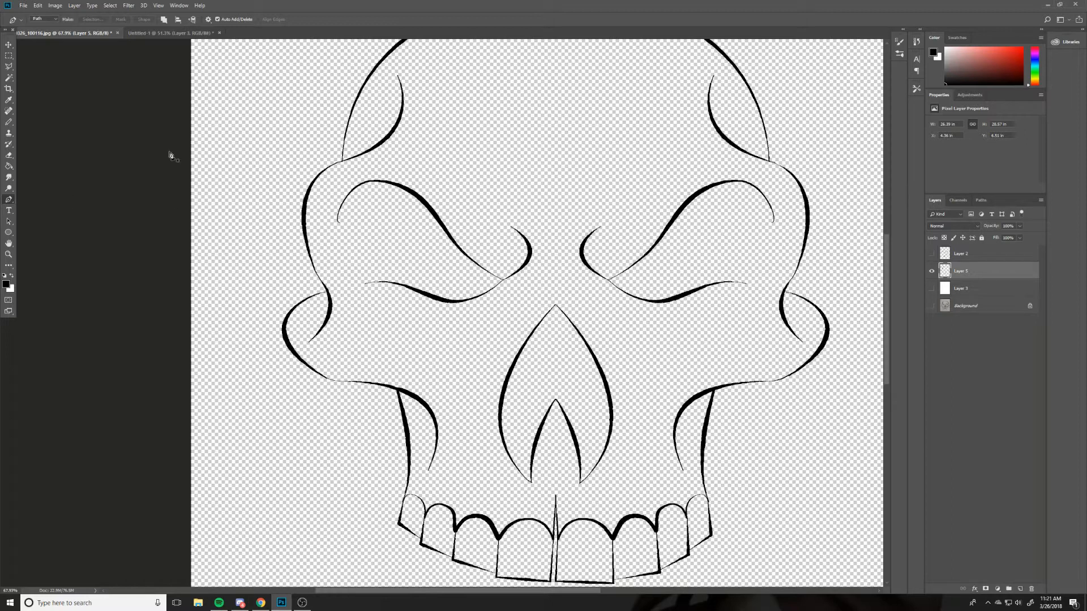
click(9, 78)
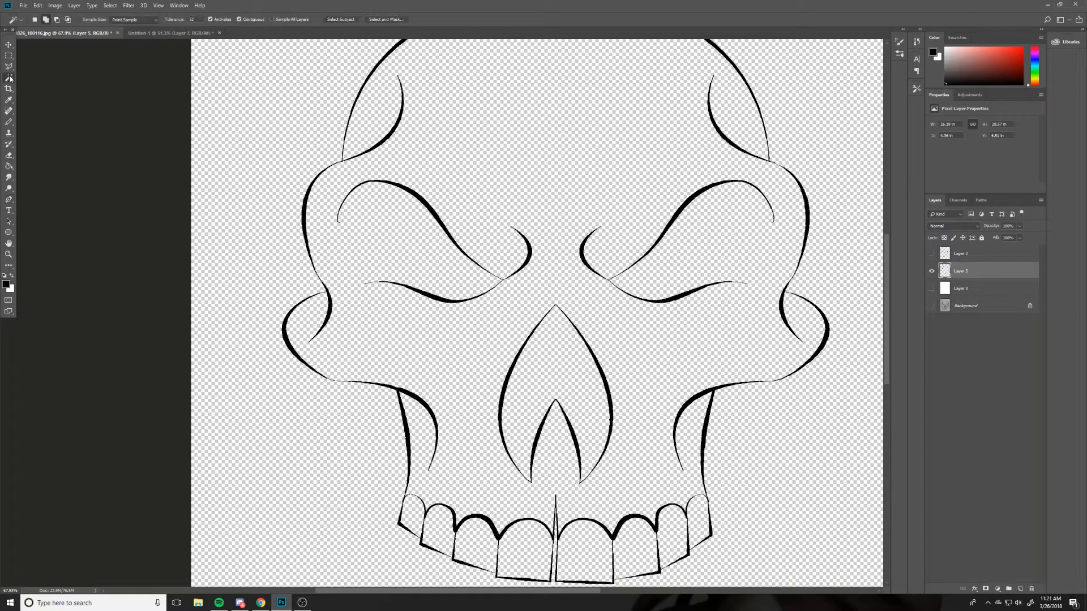
click(527, 120)
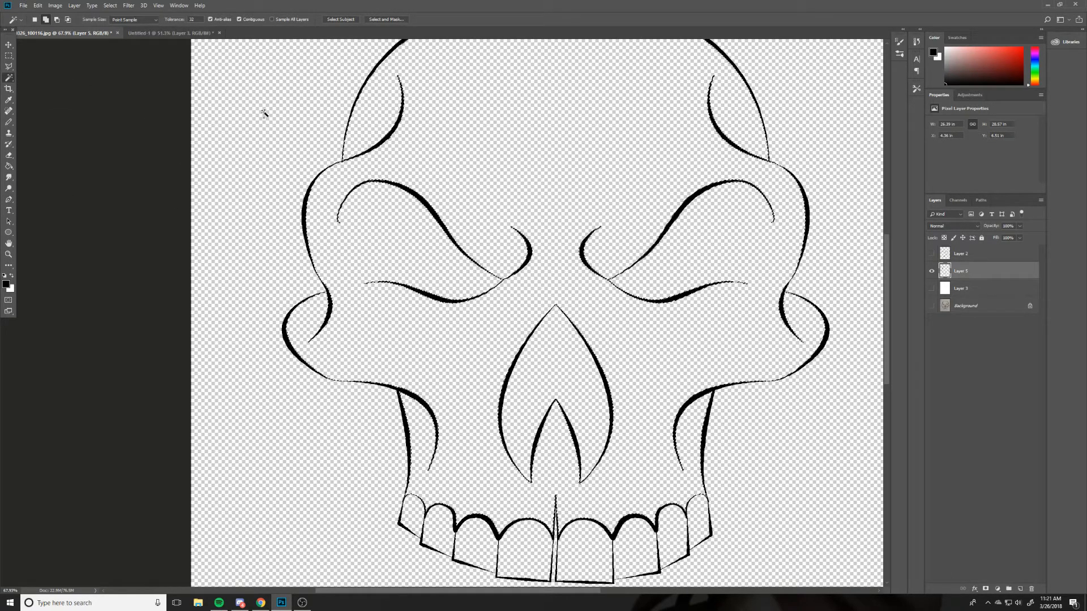
drag(274, 90, 203, 172)
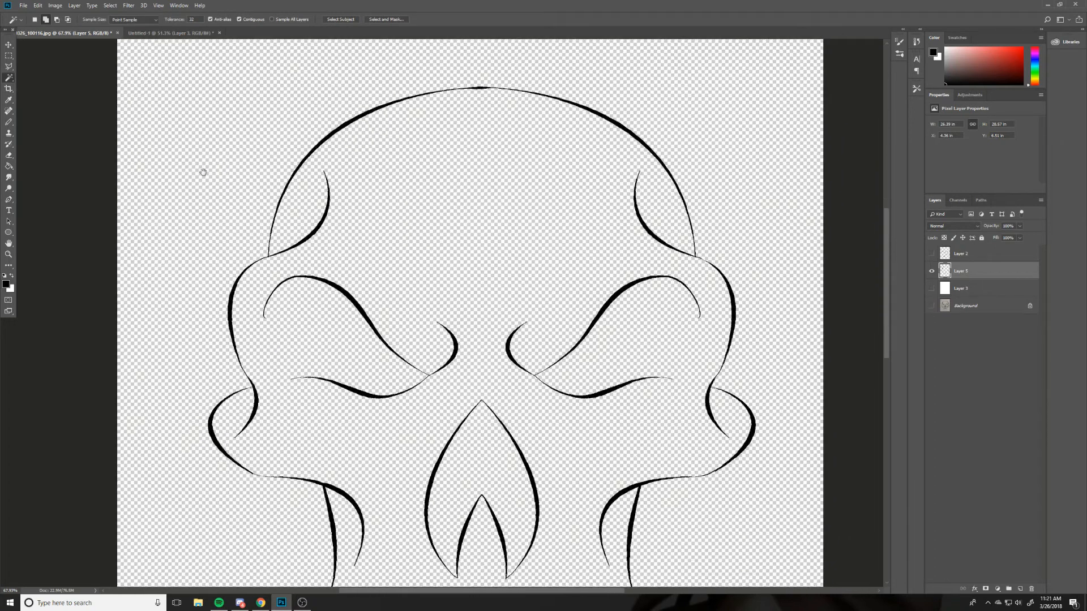
scroll(204, 173, down, 1)
scroll(325, 274, down, 1)
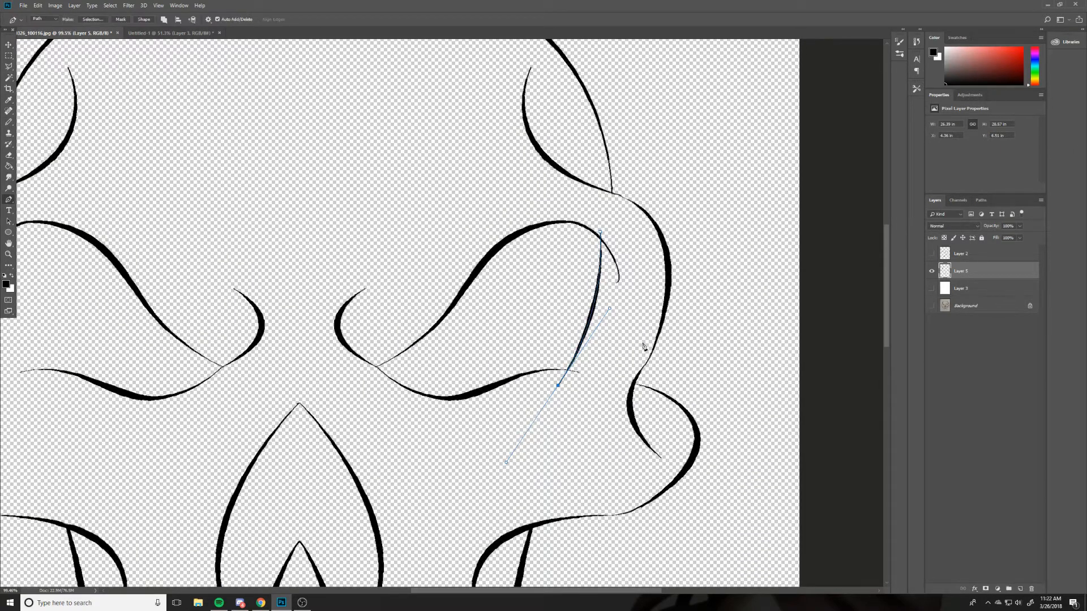
Step: Close the outer side of both eye sockets with curved pressure strokes and erase the overshooting line ends
key(ctrl+t)
drag(575, 291, 349, 282)
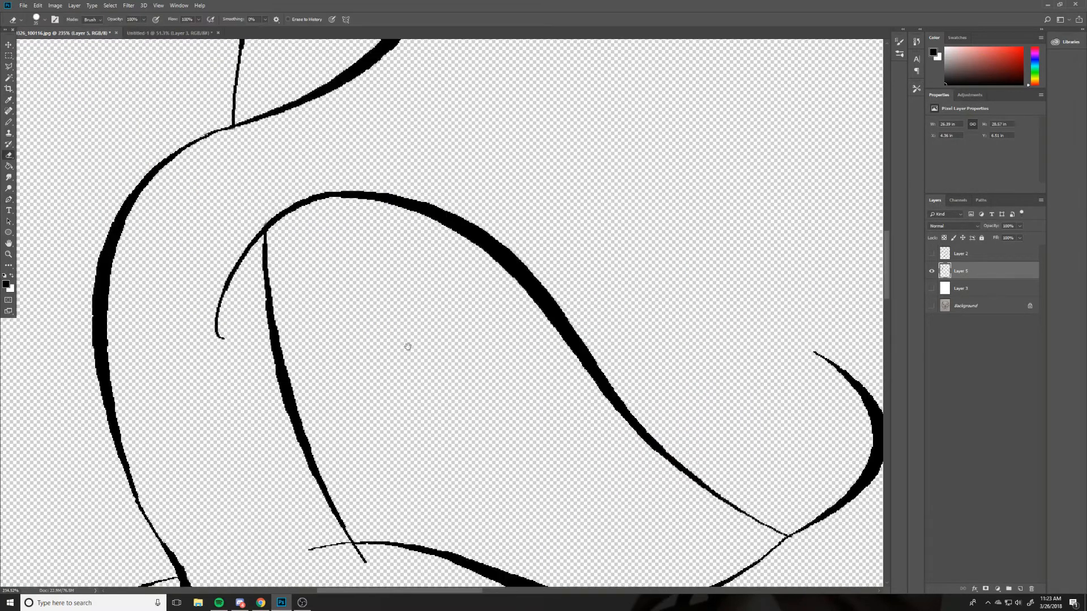
drag(405, 344, 270, 385)
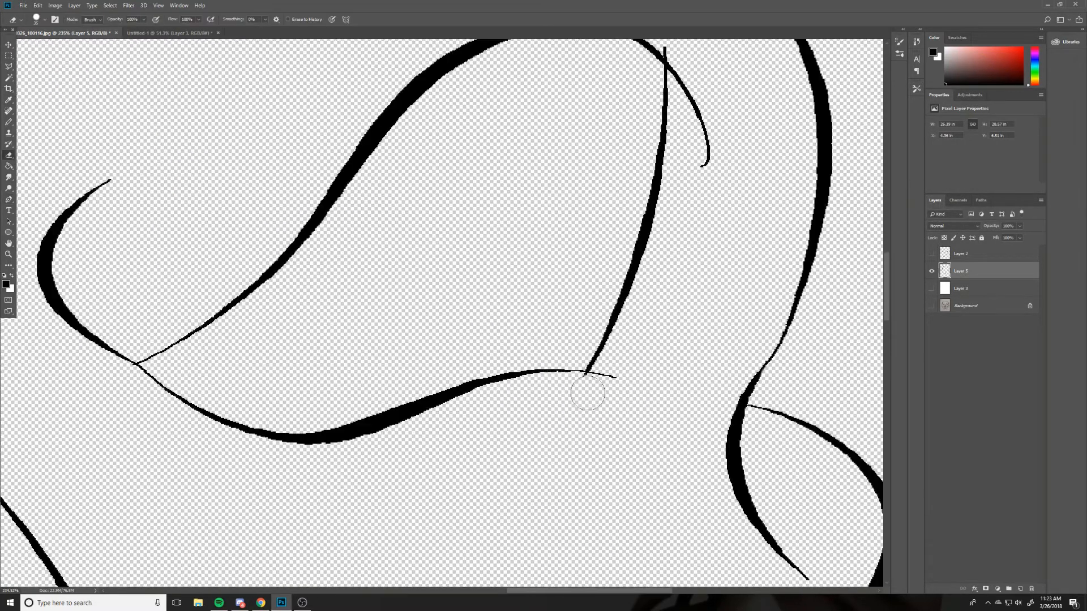
Step: Rename the inked layer as "line art" and fill the eye sockets and nose cavity with a black Color Fill layer
key(Return)
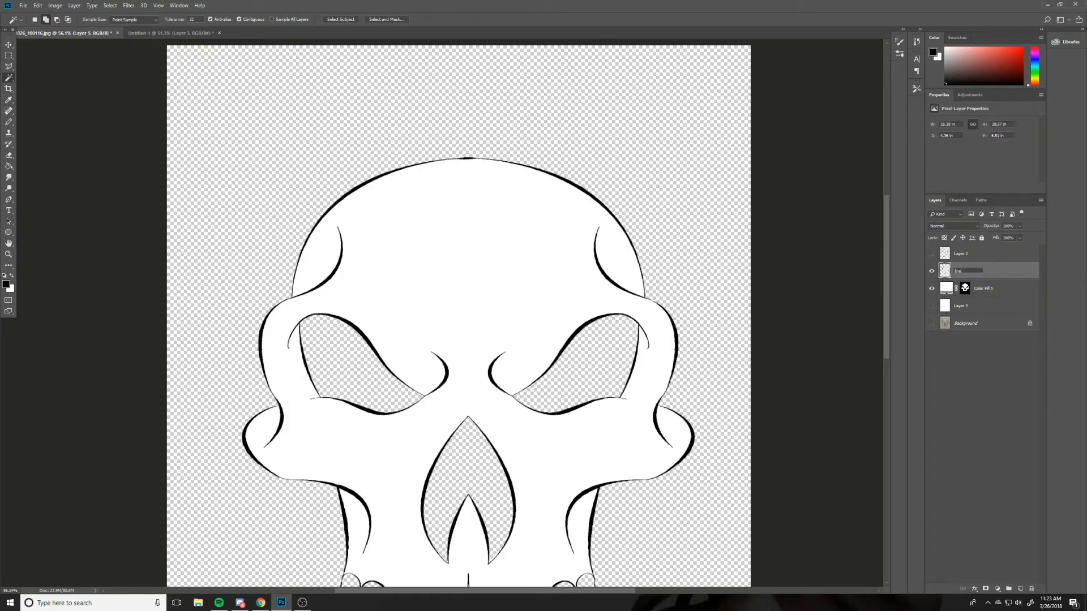
scroll(456, 381, down, 4)
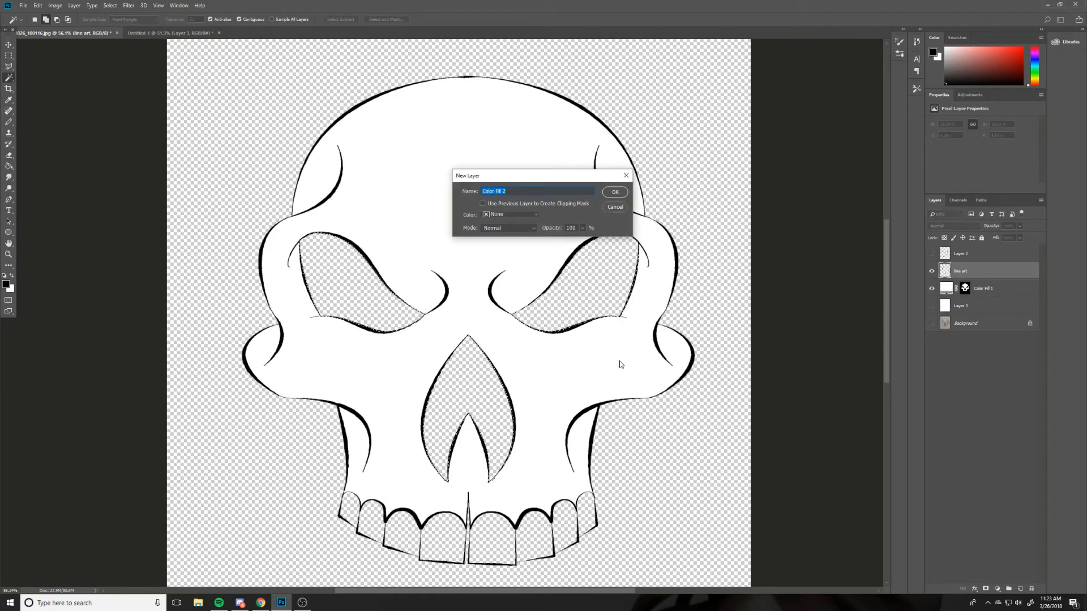
key(Return)
drag(775, 429, 775, 385)
click(761, 383)
key(Escape)
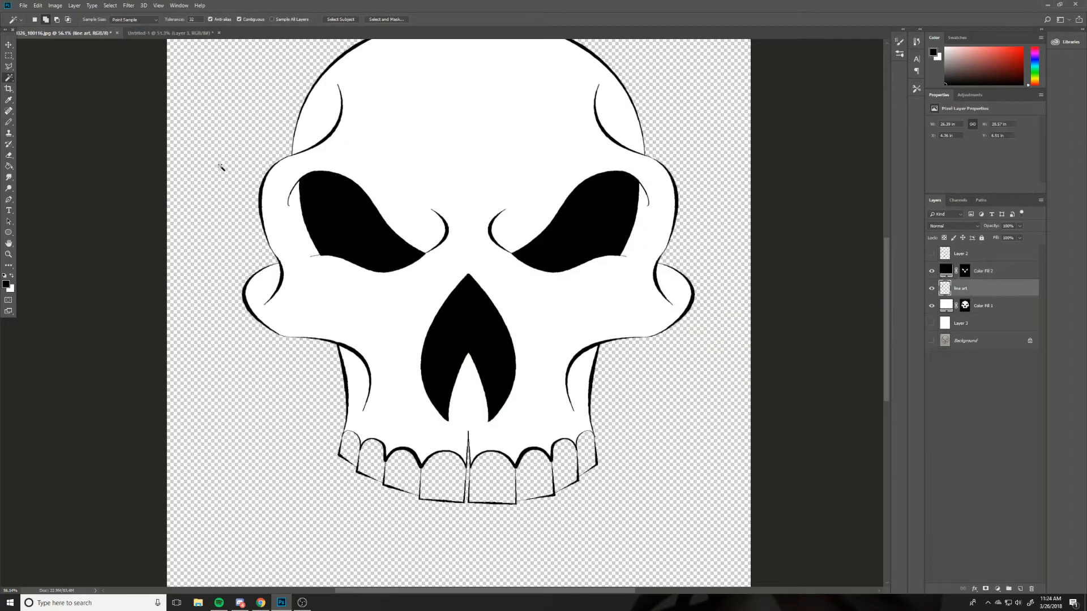
Step: Fill the teeth with a light grey Color Fill layer and arrange the fill layers beneath the line art
click(485, 485)
key(Return)
drag(668, 351, 649, 329)
click(858, 320)
drag(980, 305, 980, 262)
click(1005, 307)
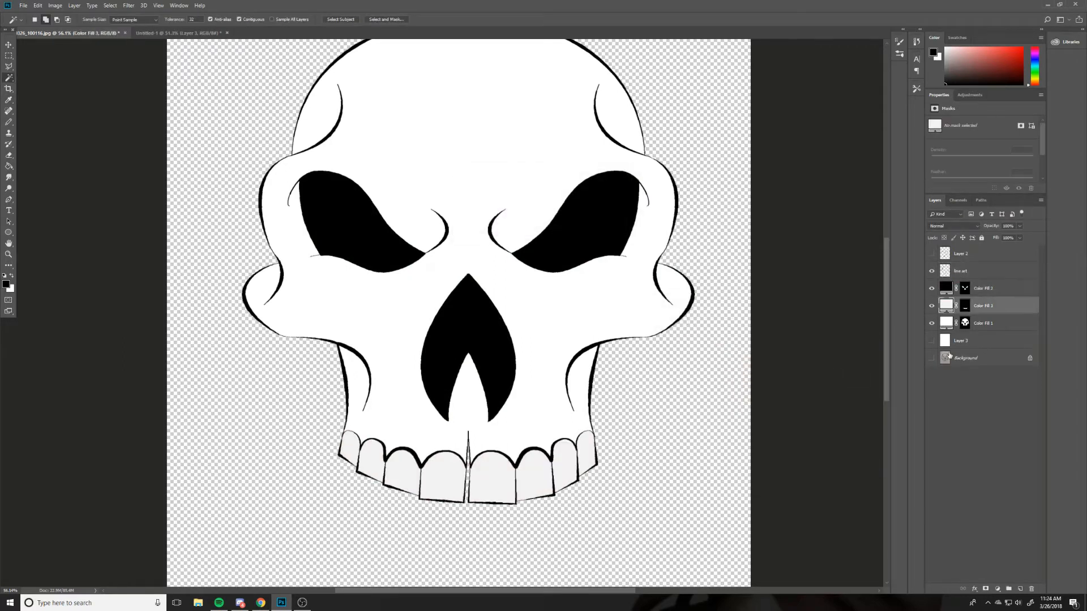
Step: Create a new layer directly above the white skull fill, clip it to that fill and activate the Pencil tool
right_click(1012, 309)
click(926, 364)
key(ctrl+shift+n)
key(Return)
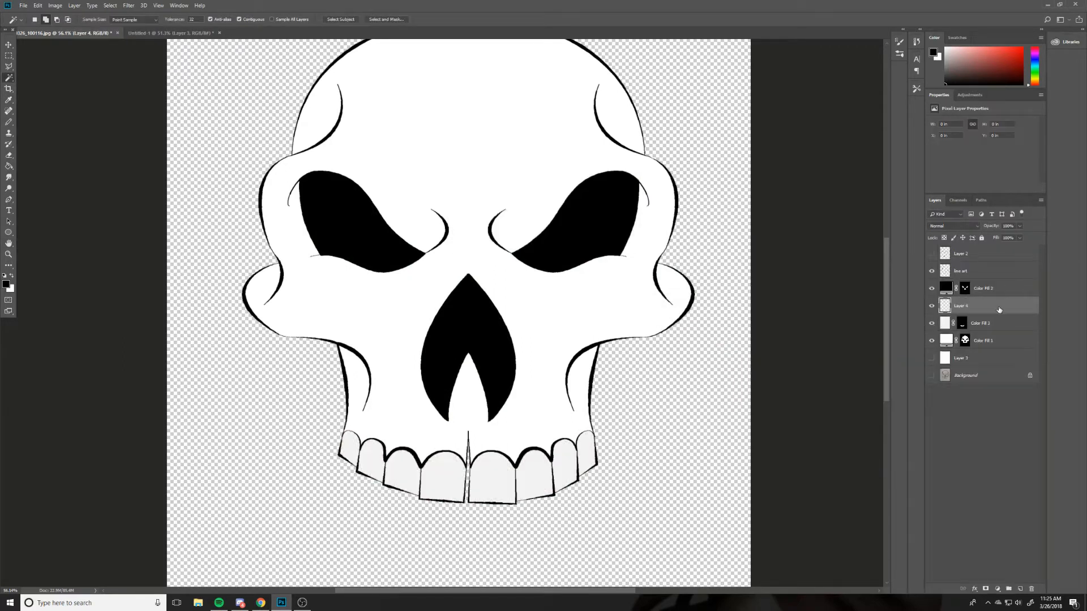
right_click(1012, 341)
right_click(1009, 339)
right_click(1011, 323)
click(940, 398)
key(b)
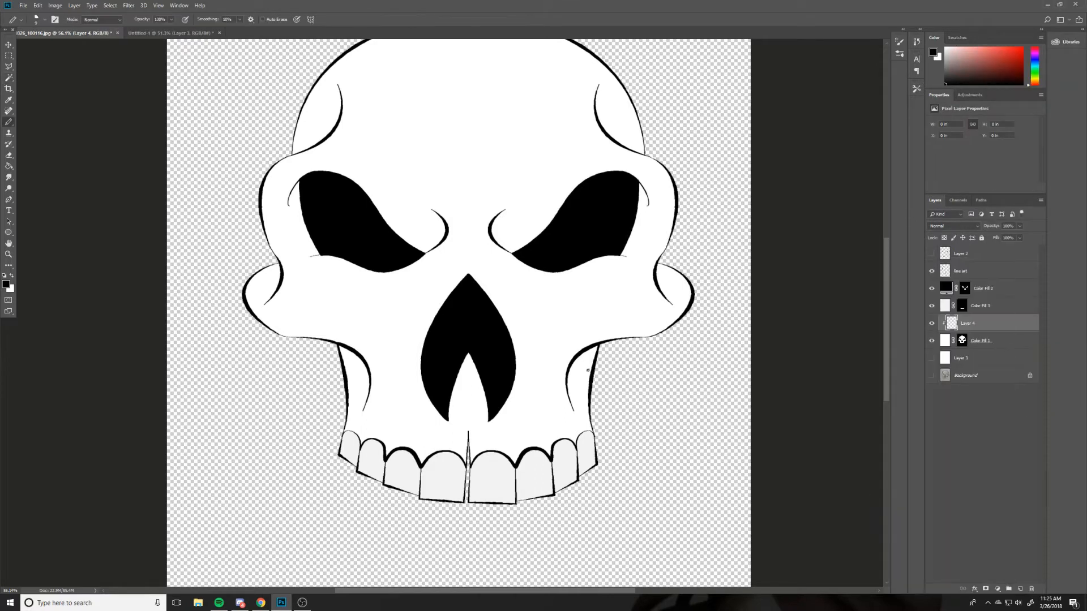
Step: Choose a light grey foreground colour and set the clipped layer's blend mode to Multiply
click(945, 55)
click(953, 226)
click(941, 251)
drag(591, 341, 573, 397)
click(38, 6)
click(54, 32)
drag(609, 302, 587, 396)
click(37, 6)
click(55, 32)
Step: Choose the Soft Round Pressure Opacity brush and undo a test stroke beside the jaw
click(900, 53)
click(741, 160)
click(772, 240)
click(741, 87)
click(771, 137)
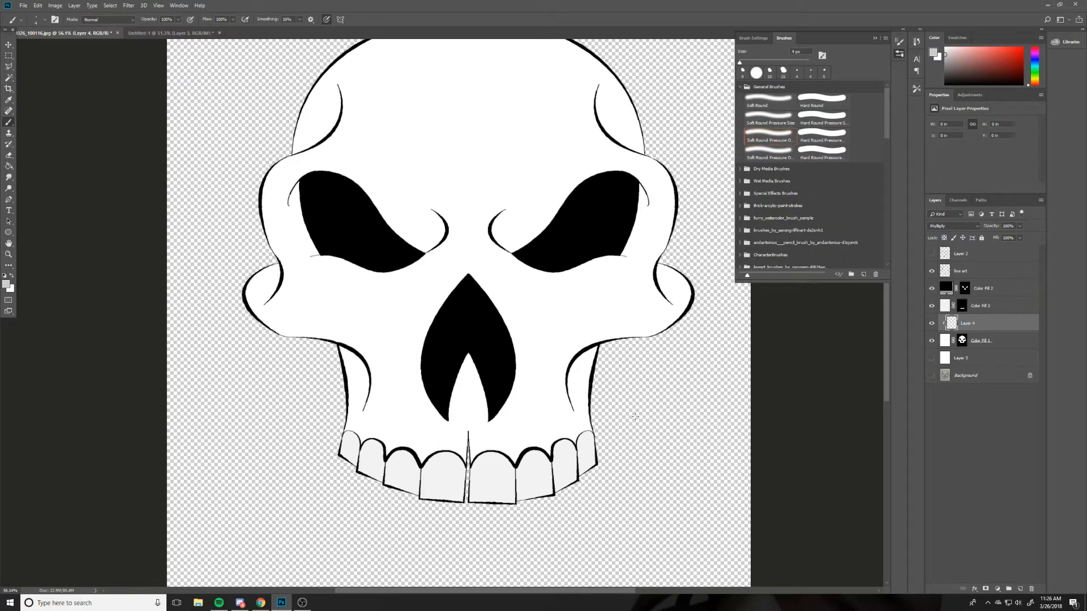
key(Return)
click(899, 54)
mouse_move(560, 416)
mouse_down()
mouse_move(569, 362)
mouse_move(604, 468)
mouse_up()
key(ctrl+z)
Step: Outline the hollow on the right side of the jaw with the Pen tool and convert the path to a selection
key(p)
scroll(592, 454, up, 5)
click(601, 278)
click(568, 445)
key(ctrl+z)
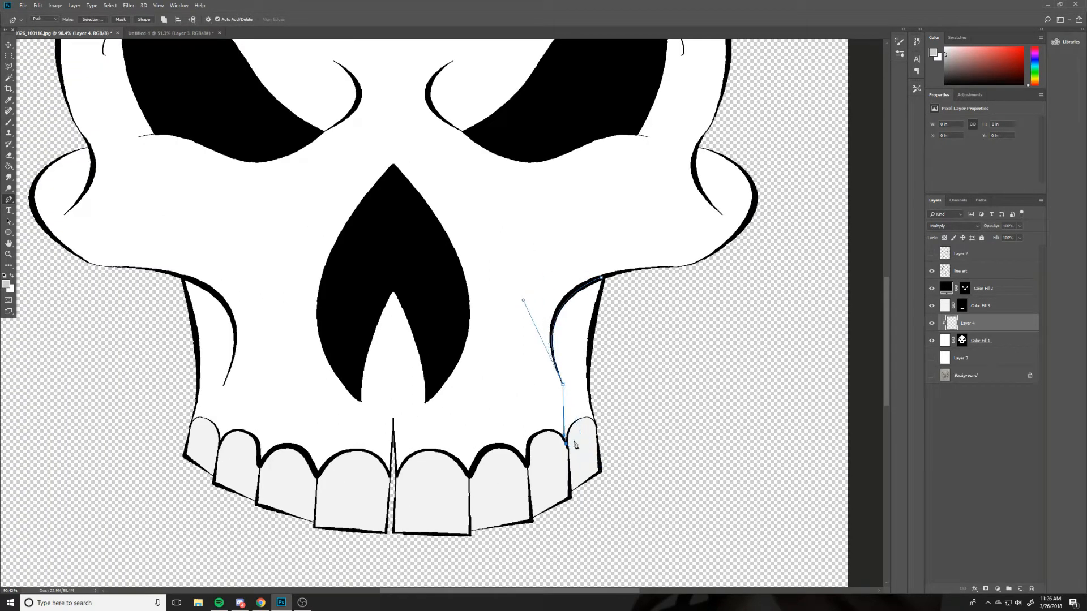
click(566, 443)
click(618, 441)
click(602, 277)
right_click(572, 360)
click(591, 394)
key(c)
key(b)
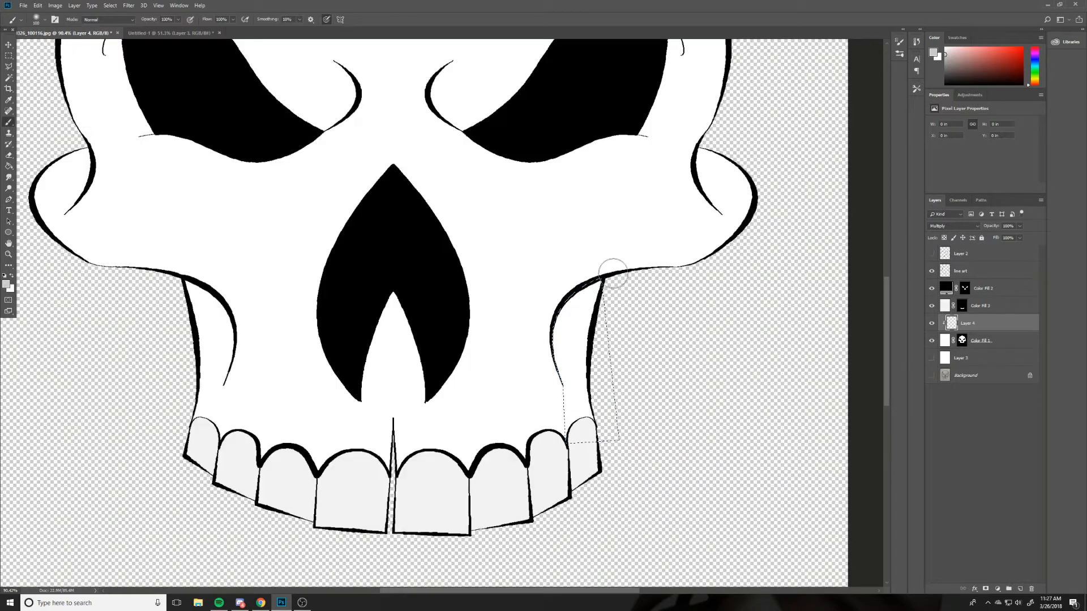
Step: Paint the selected right jaw hollow light grey and deselect it
mouse_move(575, 297)
mouse_down()
mouse_move(569, 340)
mouse_move(578, 310)
mouse_up()
mouse_move(575, 317)
mouse_down()
mouse_move(611, 302)
mouse_move(584, 292)
mouse_move(593, 334)
mouse_move(592, 297)
mouse_up()
click(900, 54)
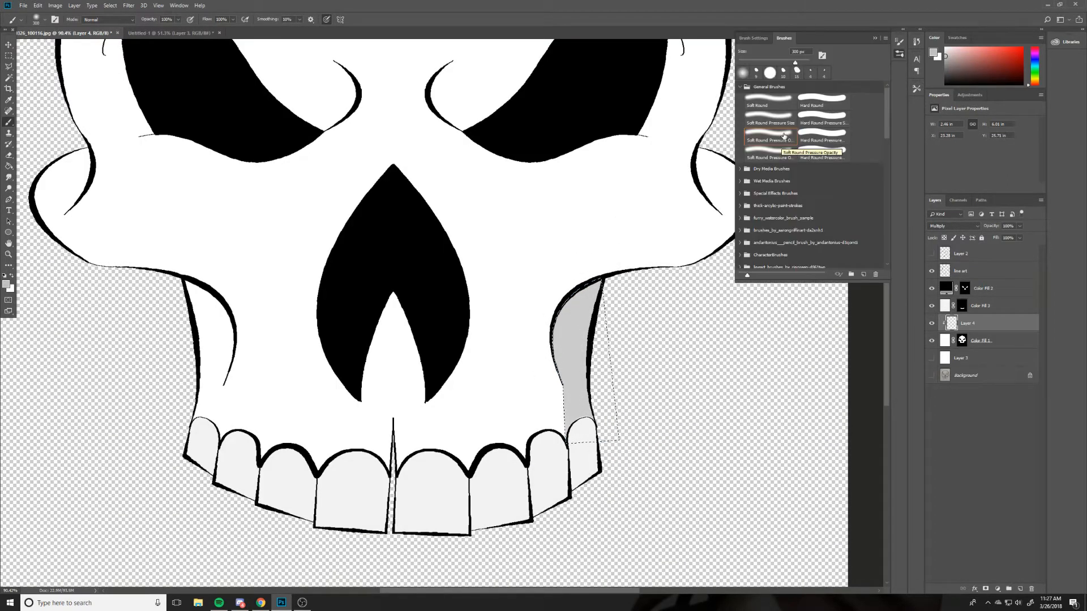
key(ctrl+d)
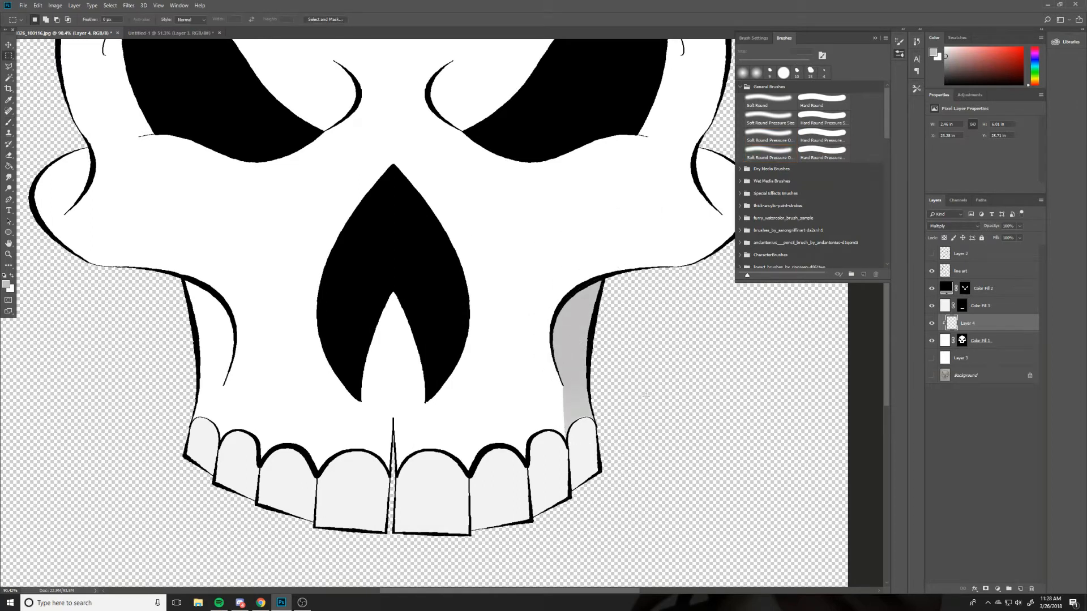
Step: Adjust the Smudge tool's strength and smear the right jaw shading inward above the teeth
key(r)
drag(574, 420, 518, 439)
drag(573, 396, 532, 368)
click(167, 20)
drag(167, 30, 161, 31)
drag(574, 408, 487, 424)
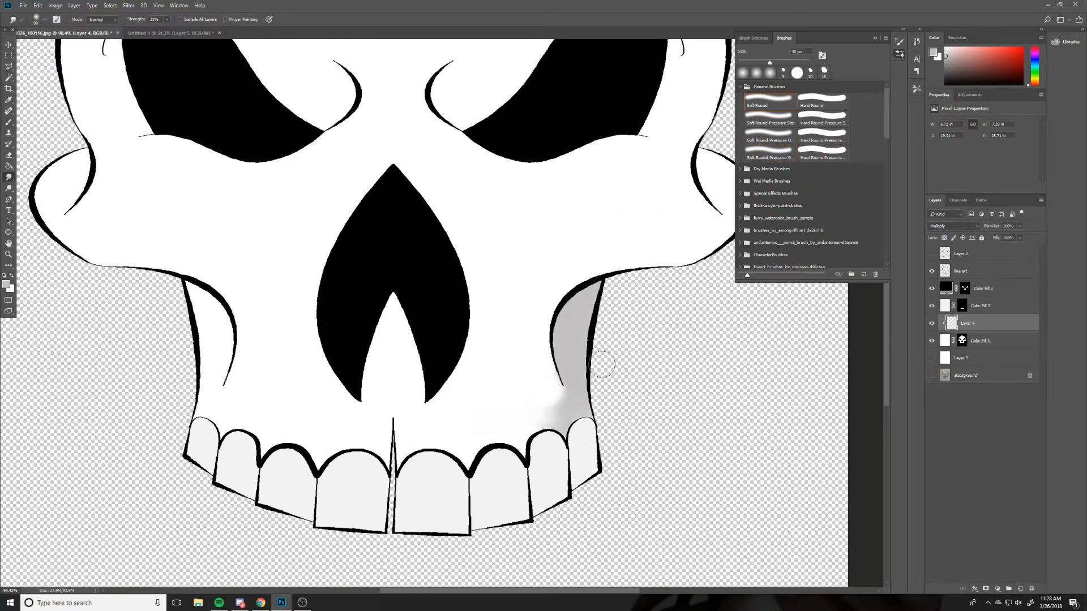
drag(574, 407, 437, 454)
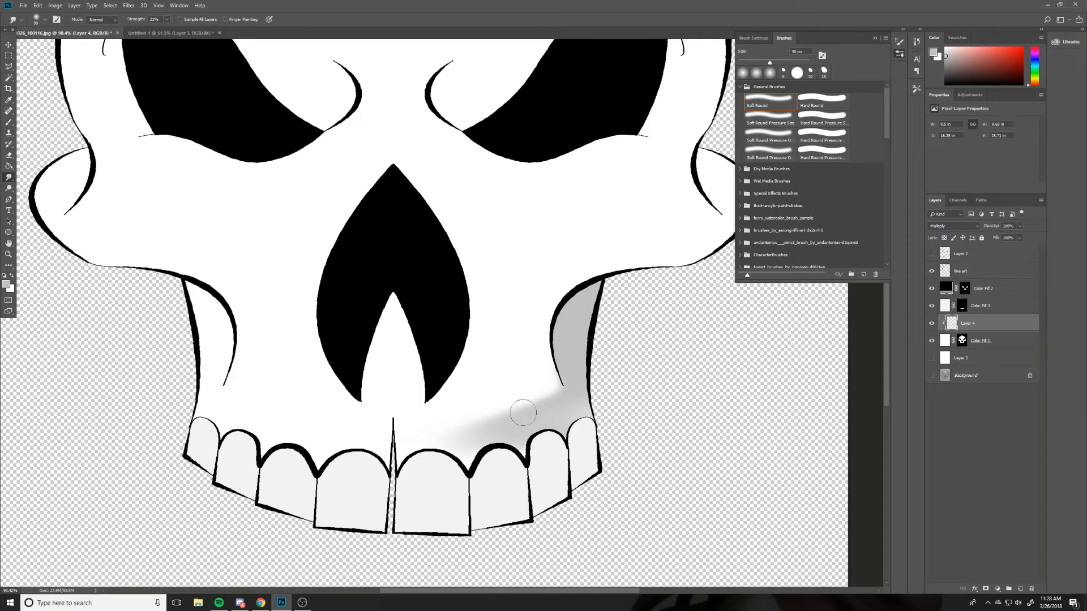
Step: Outline the hollow on the left side of the jaw with the Pen tool and convert the path to a selection
key(p)
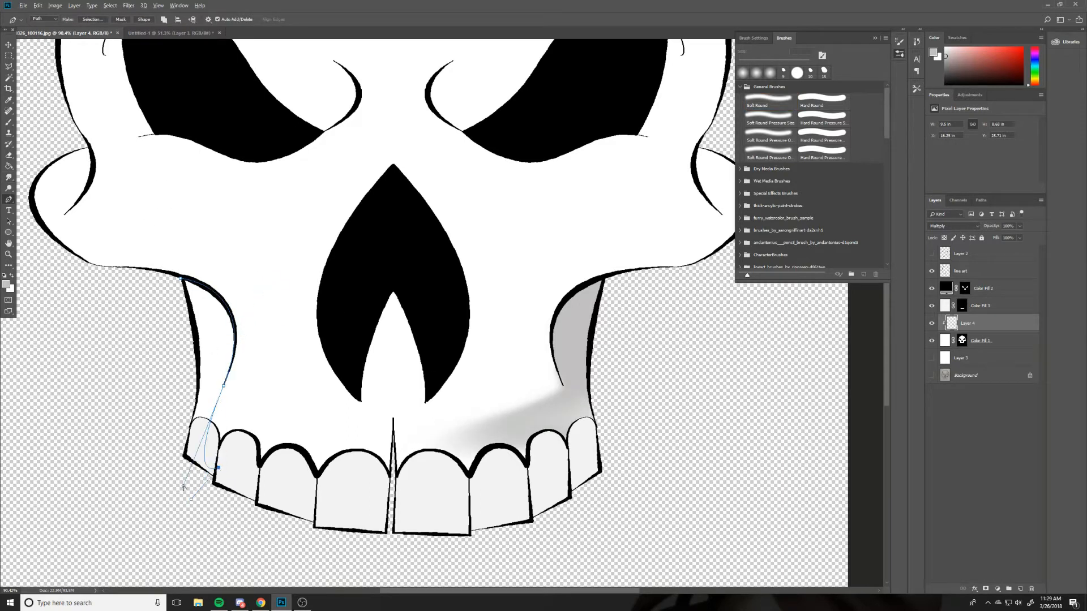
click(154, 457)
click(144, 376)
click(180, 279)
right_click(193, 324)
click(219, 359)
key(Return)
Step: Paint the left jaw hollow light grey, deselect it and smudge the shading inward above the teeth
key(b)
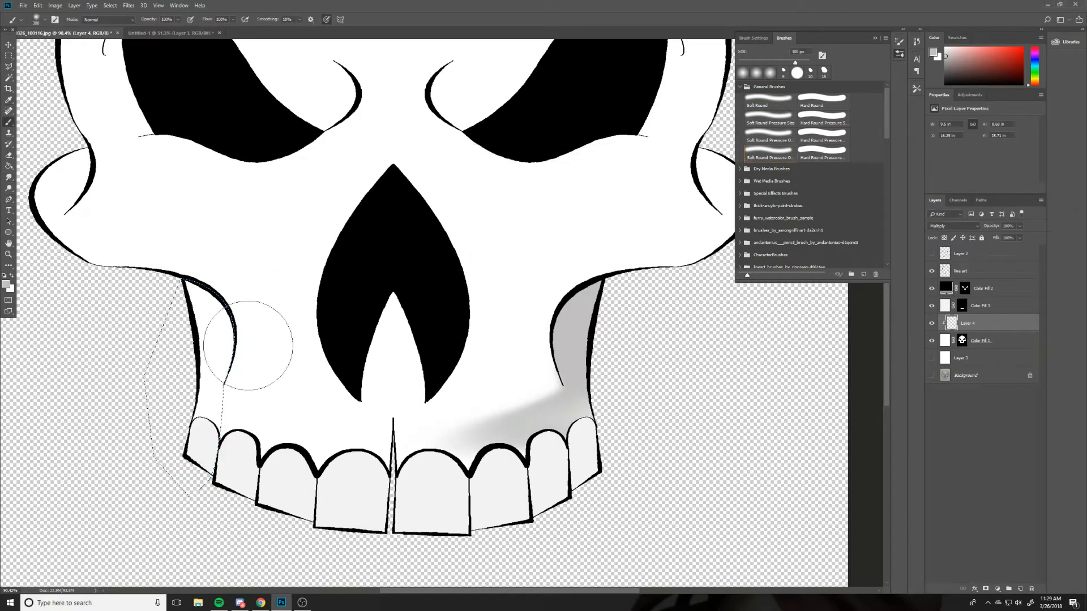
drag(233, 279, 193, 335)
key(ctrl+d)
key(r)
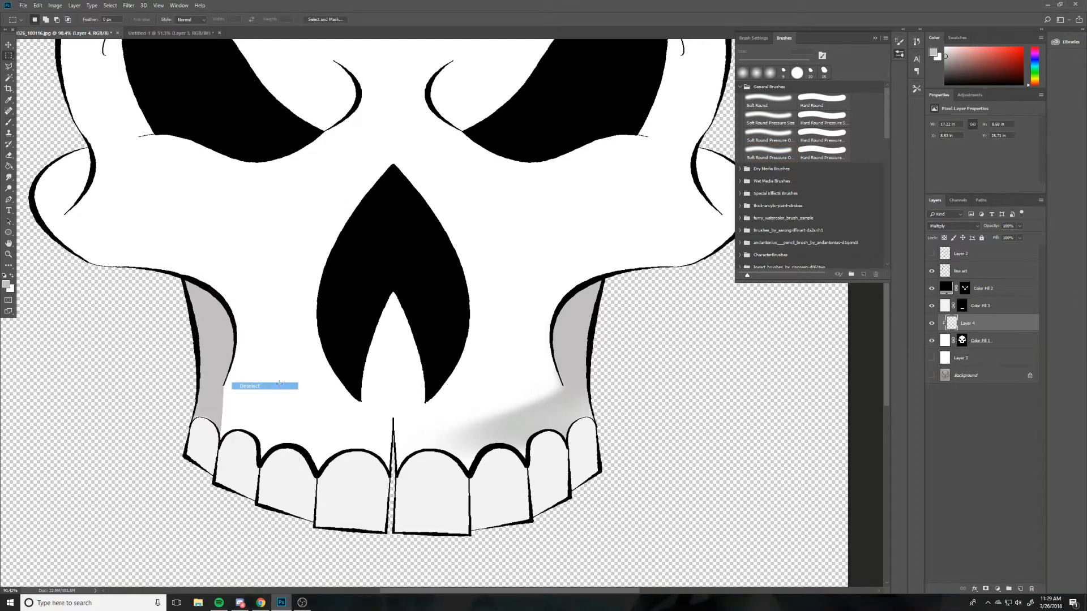
mouse_move(169, 388)
mouse_down()
mouse_move(184, 417)
mouse_move(290, 444)
mouse_move(238, 415)
mouse_move(307, 477)
mouse_up()
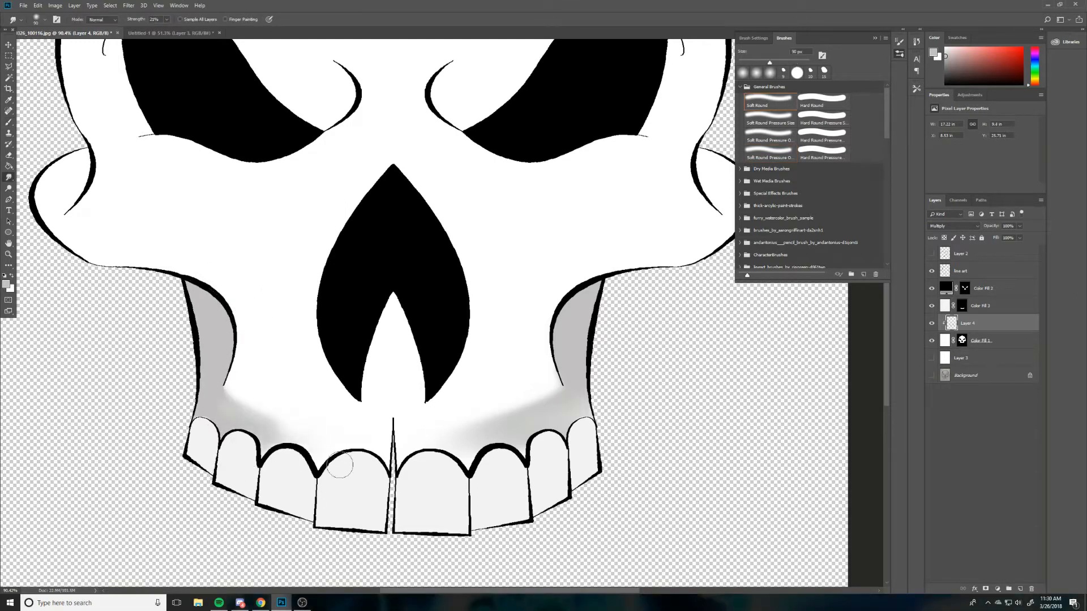
drag(238, 416, 362, 464)
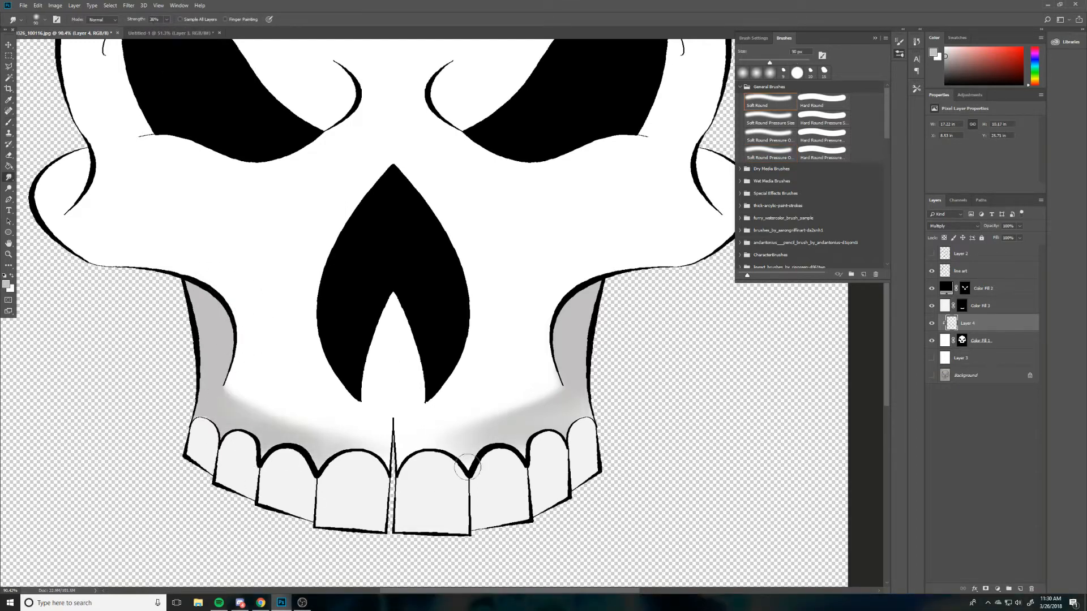
Step: Smudge the gum shading upward and toward the centre on both sides, and erase a thin rim along the tooth tops
mouse_move(484, 444)
mouse_down()
mouse_move(439, 447)
mouse_move(510, 409)
mouse_up()
mouse_move(288, 436)
mouse_down()
mouse_move(255, 405)
mouse_move(340, 434)
mouse_up()
drag(445, 438, 407, 444)
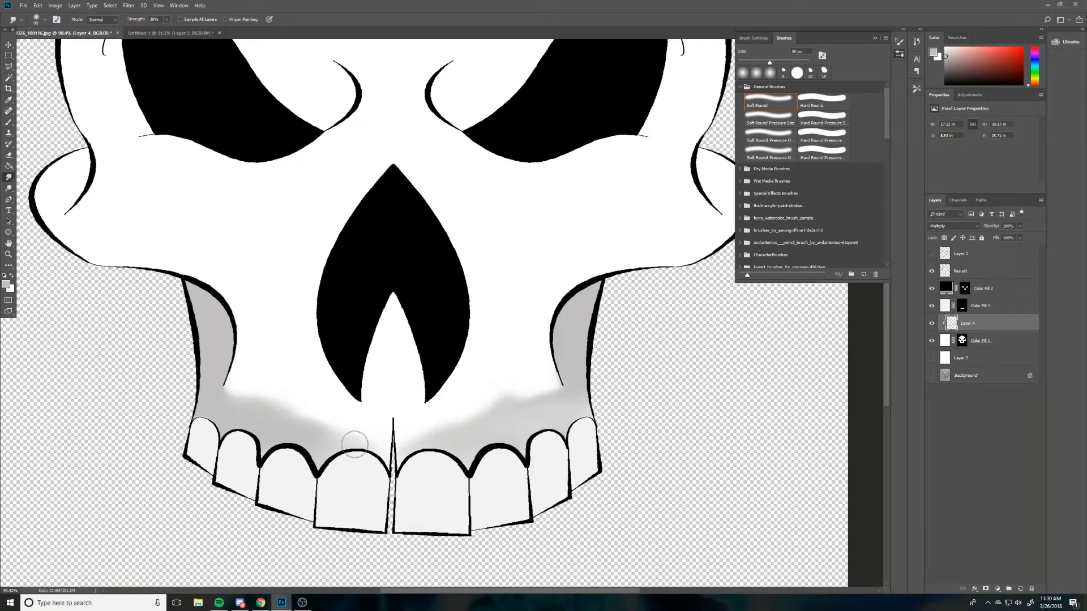
key(e)
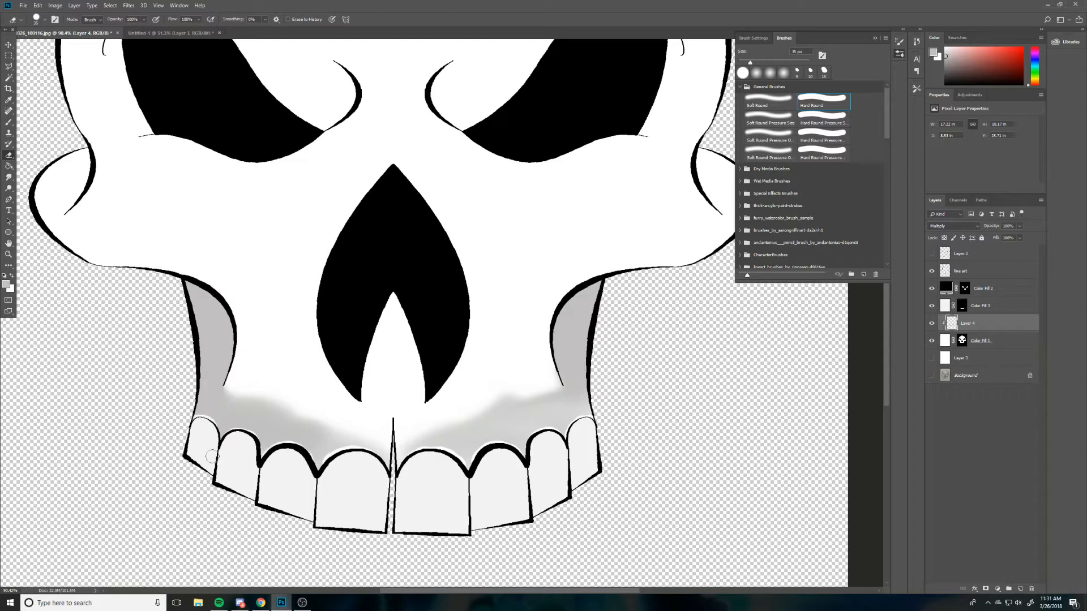
Step: Brush soft light grey shading onto the bone notch inside the nose cavity and beneath both eye sockets
key(b)
mouse_move(408, 331)
mouse_down()
mouse_move(385, 281)
mouse_move(420, 360)
mouse_up()
drag(440, 172, 600, 161)
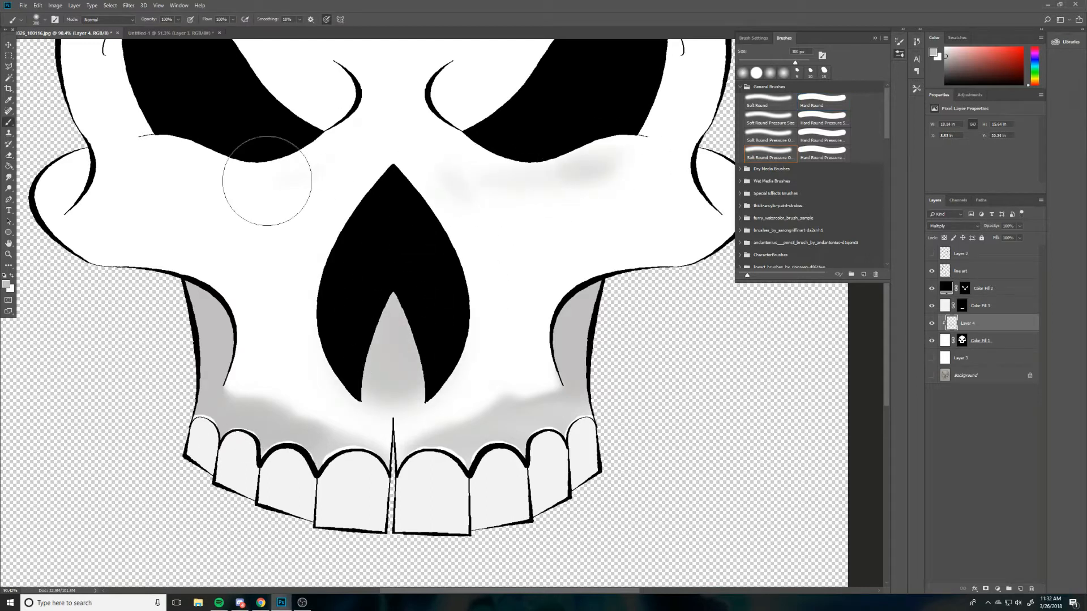
drag(212, 164, 362, 130)
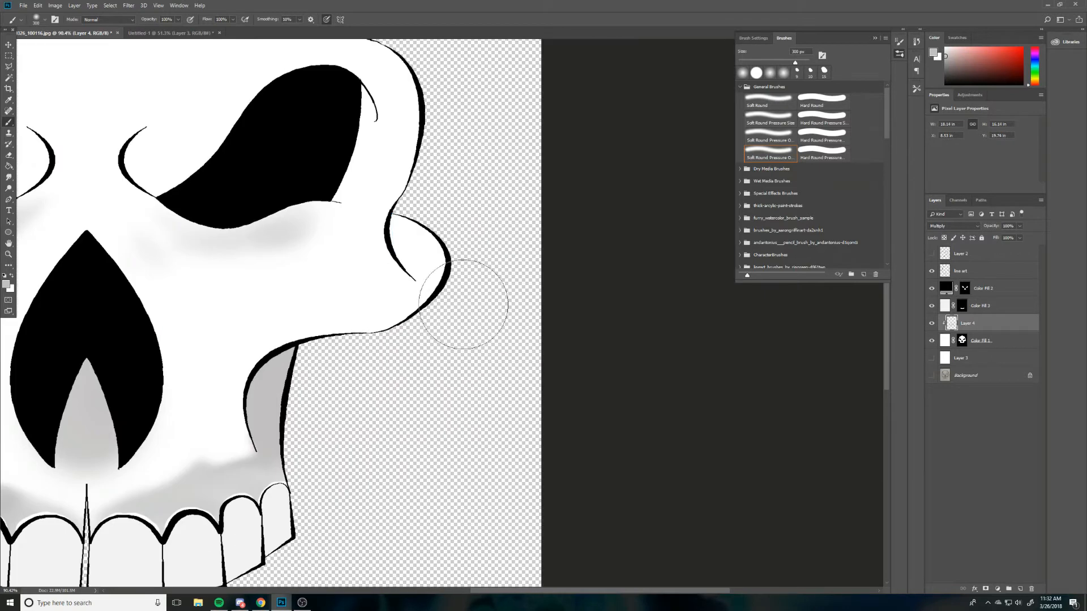
Step: Outline the outer end of the right cheekbone with the Pen tool and convert the path to a selection
key(p)
click(391, 214)
drag(413, 279, 457, 323)
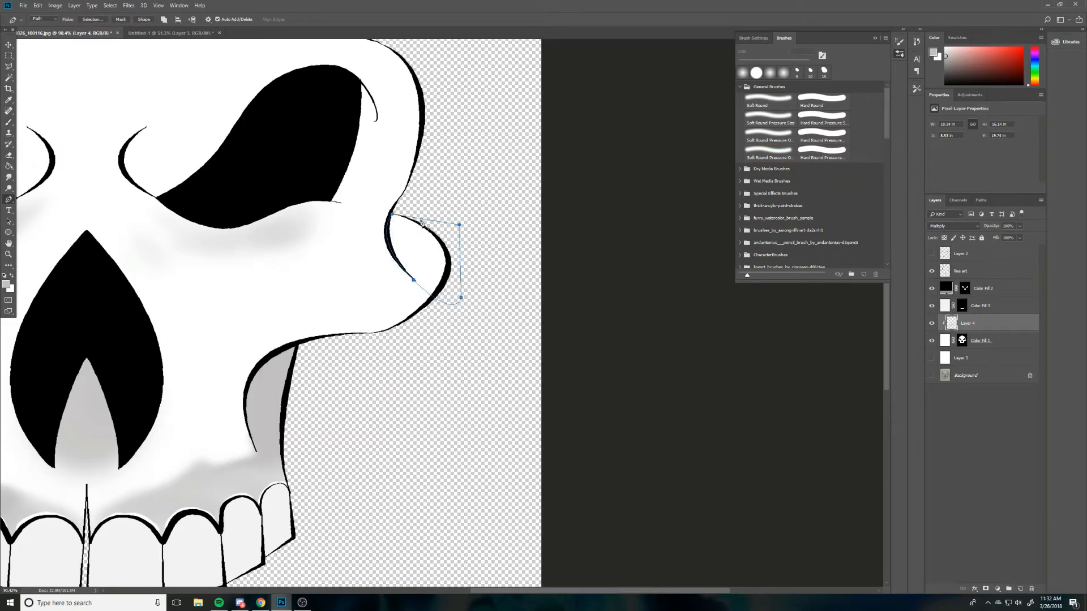
right_click(436, 229)
click(459, 281)
click(553, 240)
Step: Paint the right cheekbone end light grey, deselect it and smudge the shading along the cheekbone's lower edge
key(b)
drag(400, 237, 433, 278)
key(ctrl+d)
click(8, 188)
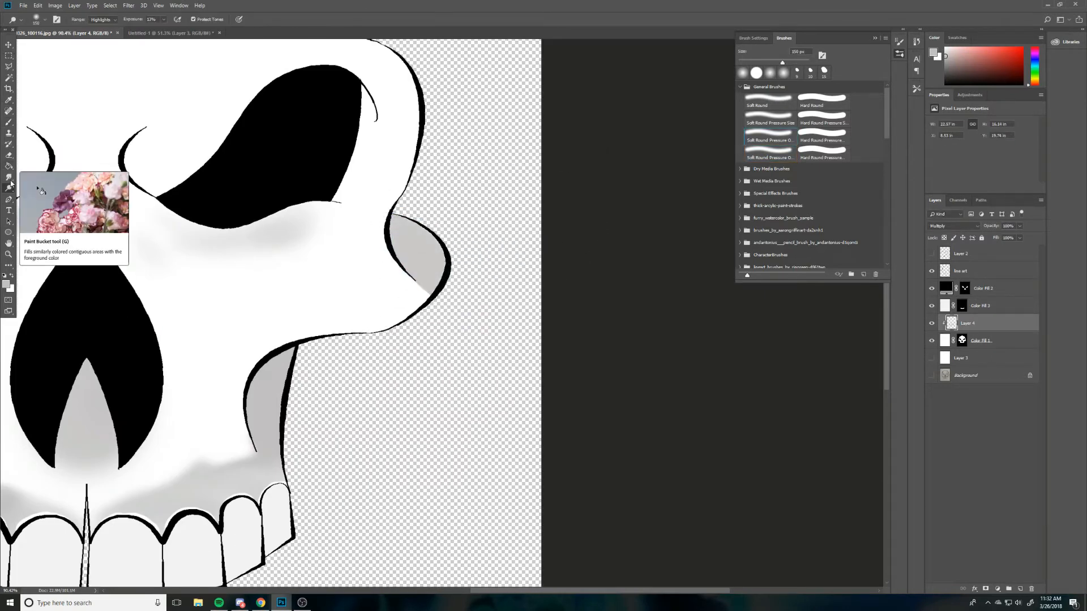
click(9, 179)
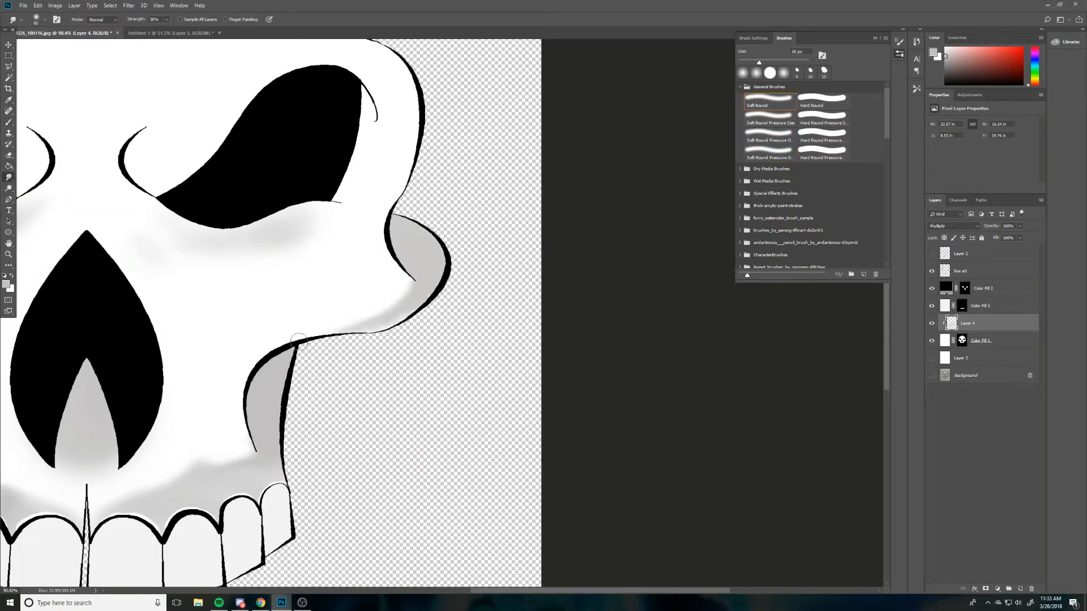
drag(404, 301, 346, 309)
Step: Outline the outer end of the left cheekbone with the Pen tool and convert the path to a selection
drag(413, 378, 911, 383)
key(p)
click(283, 217)
drag(223, 311, 136, 364)
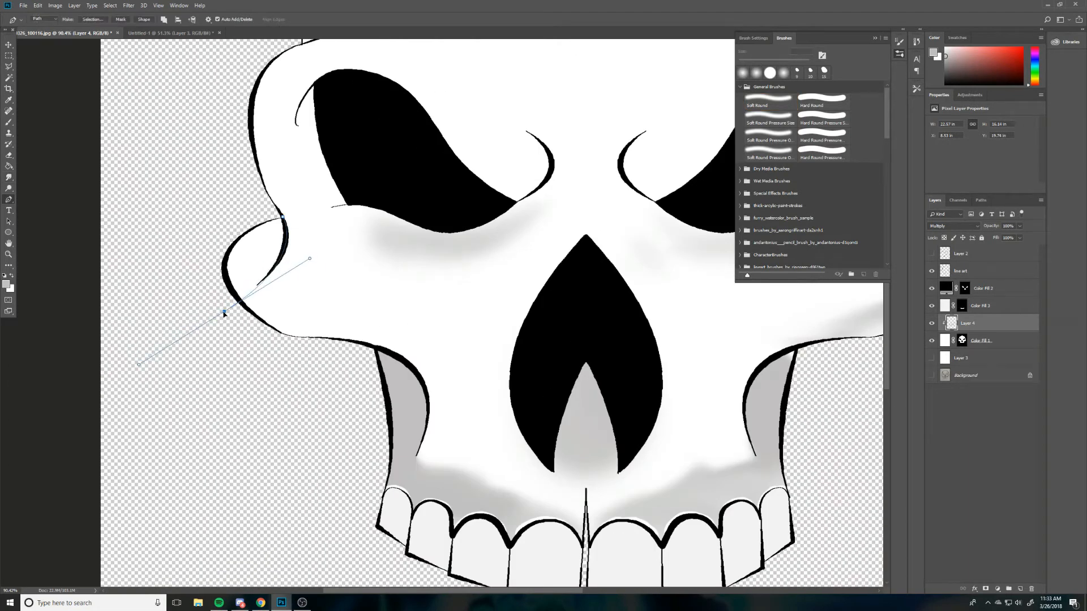
right_click(251, 247)
click(322, 298)
key(Return)
Step: Paint the left cheekbone end light grey, deselect it and smudge the shading along the cheekbone's lower edge
key(b)
mouse_move(266, 244)
mouse_down()
mouse_move(234, 285)
mouse_move(255, 232)
mouse_up()
click(8, 56)
click(204, 245)
click(9, 177)
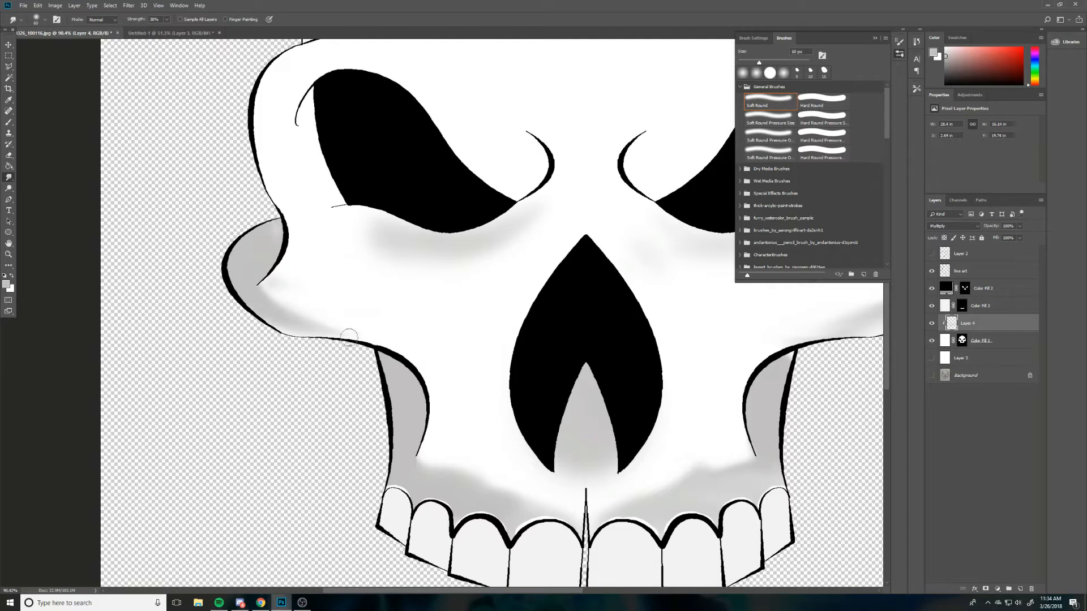
drag(292, 344, 408, 318)
Step: On the line art layer, draw a curved brow path above the right eye socket and try stroking it
drag(660, 81, 497, 293)
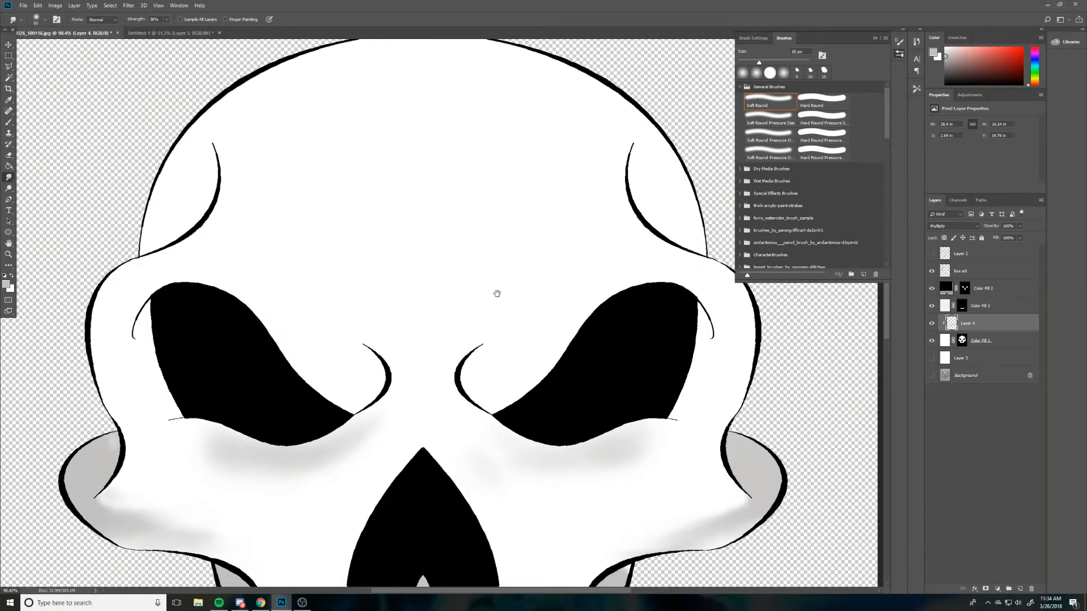
click(988, 277)
click(9, 200)
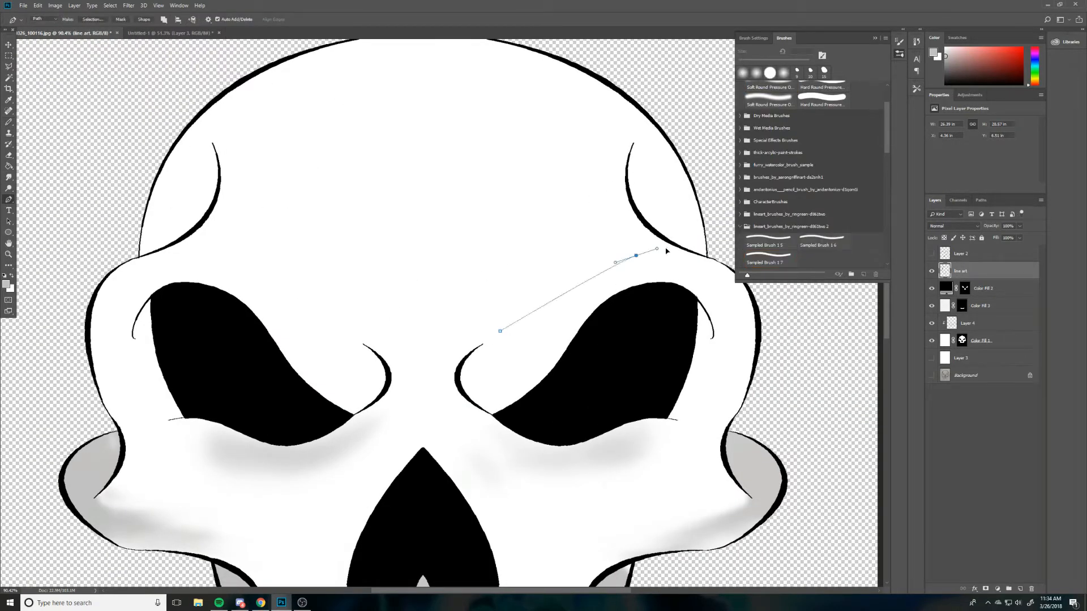
drag(659, 253, 762, 276)
click(597, 193)
click(37, 5)
click(55, 32)
Step: Reset the foreground colour to black, group the line art layer and stroke the right brow path with the Pencil and Simulate Pressure
key(d)
key(ctrl+g)
click(967, 281)
click(628, 209)
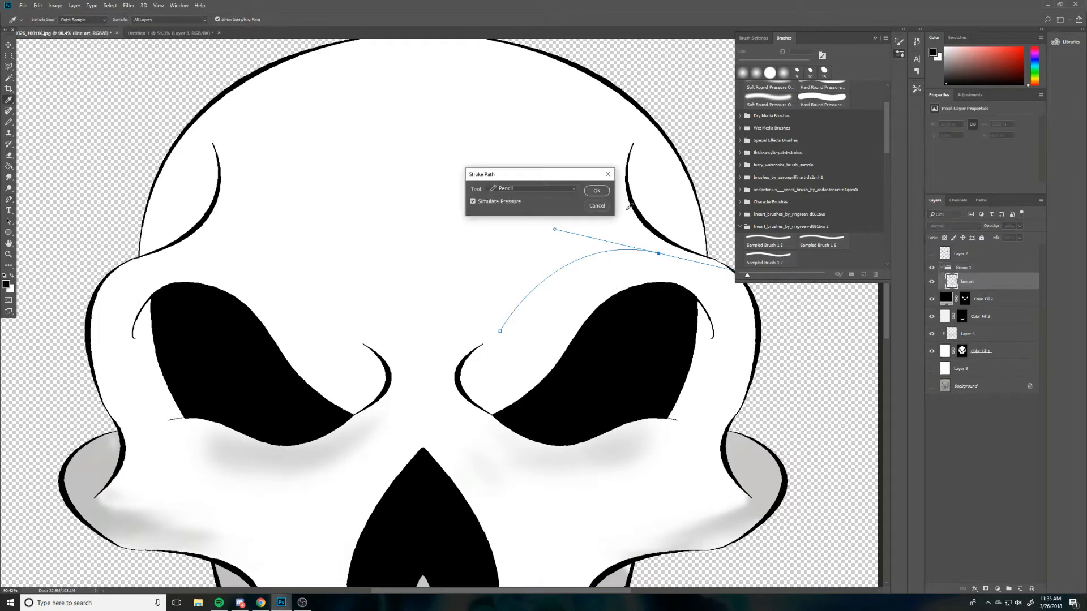
click(597, 191)
Step: Flip the brow path horizontally, position it above the left eye socket and stroke it with the Pencil and Simulate Pressure
key(ctrl+t)
drag(644, 291, 349, 274)
right_click(350, 274)
click(373, 376)
drag(342, 267, 331, 286)
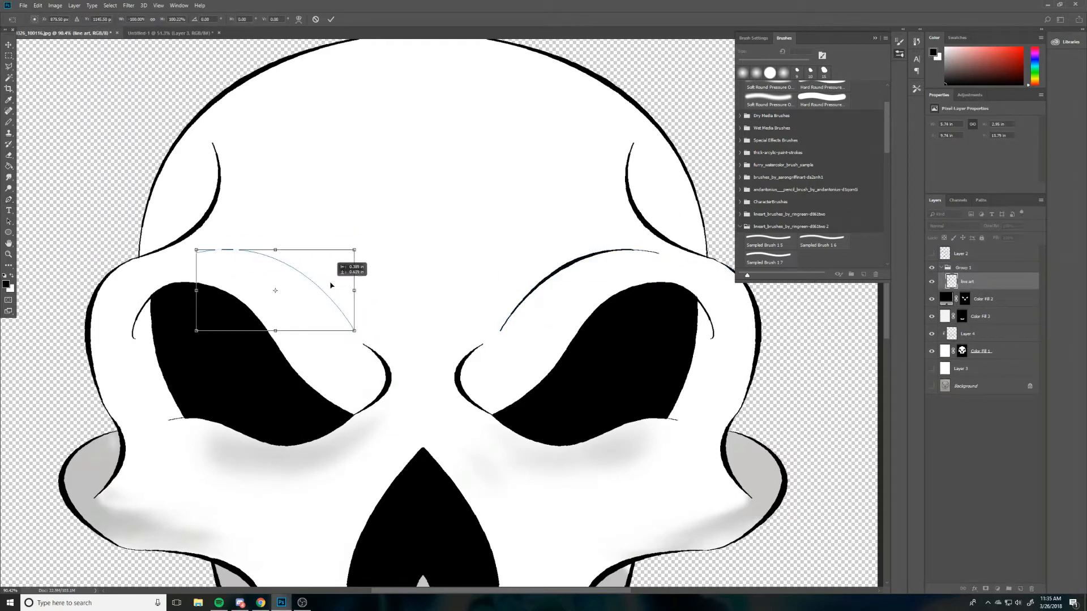
key(Return)
right_click(332, 285)
click(362, 347)
key(Return)
Step: Save the brow path under the name "eyebrow" and return to the layer list
click(981, 200)
double_click(970, 236)
text(eyebrow)
key(Return)
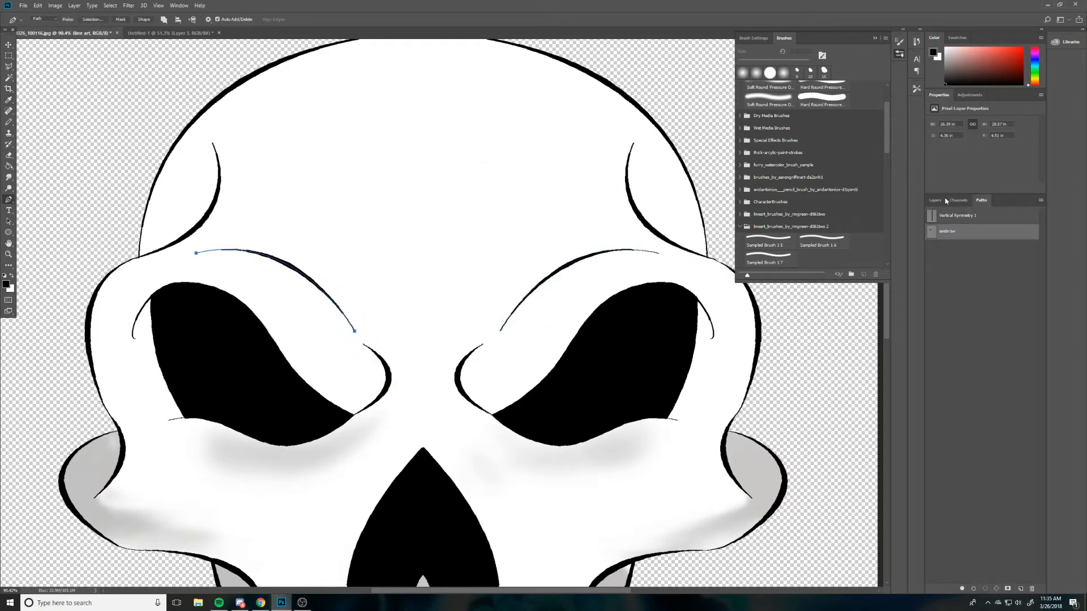
click(945, 201)
key(ctrl+0)
scroll(355, 320, up, 10)
key(b)
drag(258, 245, 250, 326)
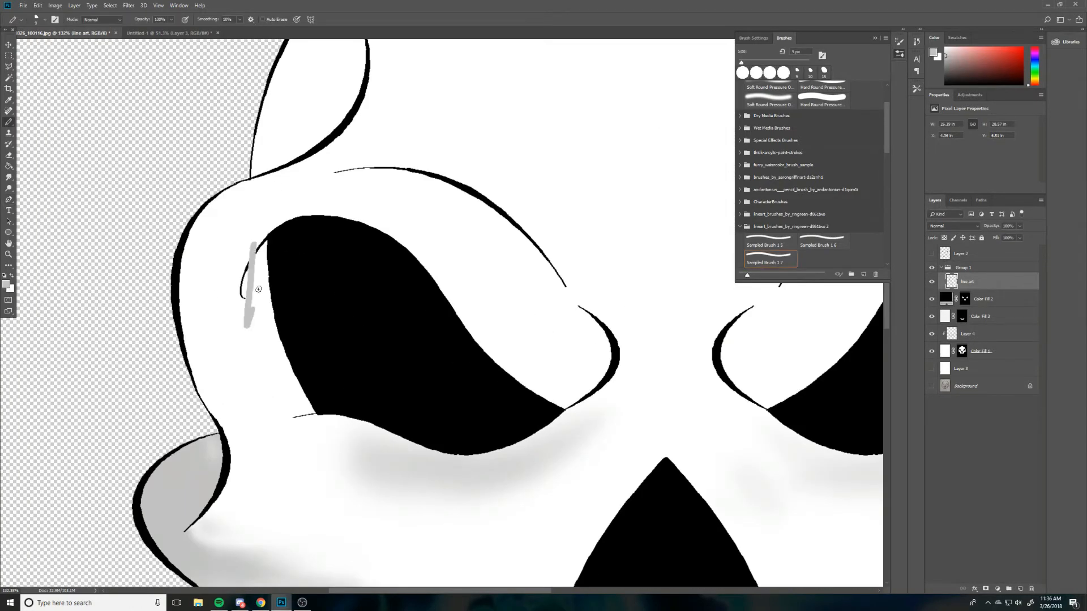
click(38, 6)
click(55, 31)
Step: On the clipped Multiply layer, outline the gap at the left eye socket's outer edge with the Pen tool and convert it to a selection
click(968, 334)
click(38, 6)
mouse_move(240, 260)
mouse_down()
mouse_move(244, 328)
mouse_move(299, 324)
mouse_up()
click(42, 31)
key(p)
click(270, 236)
click(705, 486)
key(ctrl+z)
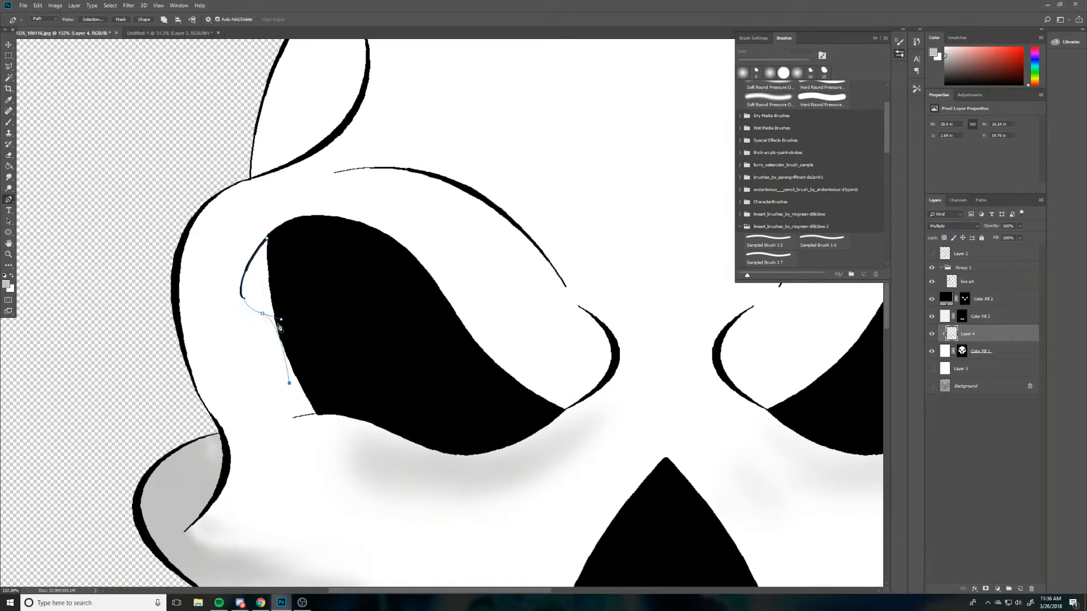
click(267, 239)
right_click(303, 305)
click(347, 337)
key(Return)
Step: Paint light grey into the selected gap beside the left eye socket and deselect it
key(b)
drag(279, 327, 338, 390)
key(ctrl+d)
Step: Outline the gap at the right eye socket's outer edge with the Pen tool and convert the path to a selection
key(p)
drag(649, 376, 59, 337)
click(477, 203)
mouse_move(499, 261)
mouse_down()
mouse_move(485, 278)
mouse_move(498, 321)
mouse_up()
click(405, 373)
click(477, 202)
right_click(472, 261)
click(514, 294)
key(Return)
Step: Paint the right socket gap light grey, deselect it and smudge the shading outward over the brow edge and cheekbone
key(b)
key(ctrl+d)
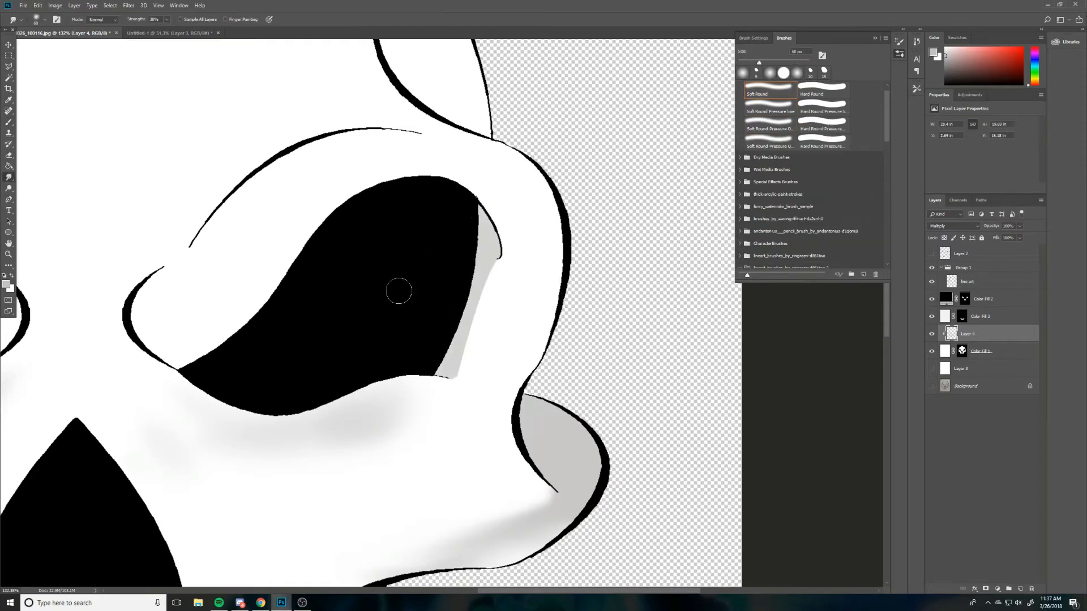
mouse_move(484, 249)
mouse_down()
mouse_move(534, 284)
mouse_move(526, 356)
mouse_move(549, 312)
mouse_move(491, 295)
mouse_move(530, 305)
mouse_move(539, 253)
mouse_move(574, 248)
mouse_up()
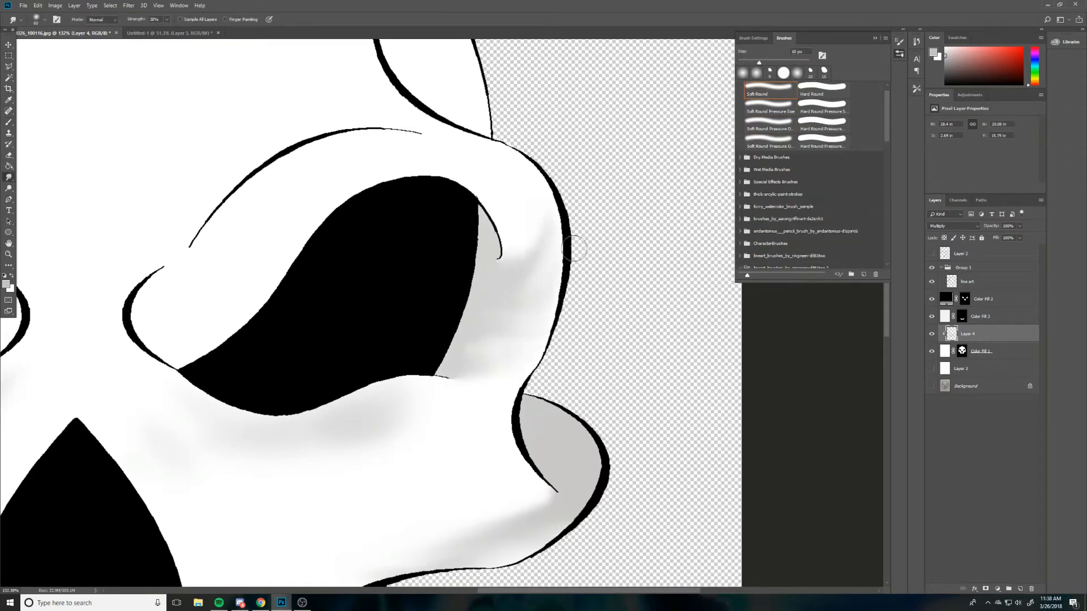
drag(542, 328, 487, 379)
drag(506, 506, 529, 509)
Step: Smudge the grey shading outward from the left eye socket's edge and soften it across the left cheekbone and beneath the socket
drag(96, 335, 662, 352)
drag(237, 283, 204, 303)
mouse_move(253, 334)
mouse_down()
mouse_move(198, 353)
mouse_move(249, 368)
mouse_move(165, 250)
mouse_move(167, 262)
mouse_move(195, 232)
mouse_move(195, 251)
mouse_up()
mouse_move(244, 390)
mouse_down()
mouse_move(262, 408)
mouse_move(249, 453)
mouse_up()
drag(198, 504, 232, 512)
drag(337, 422, 303, 428)
drag(509, 456, 501, 490)
drag(768, 442, 426, 312)
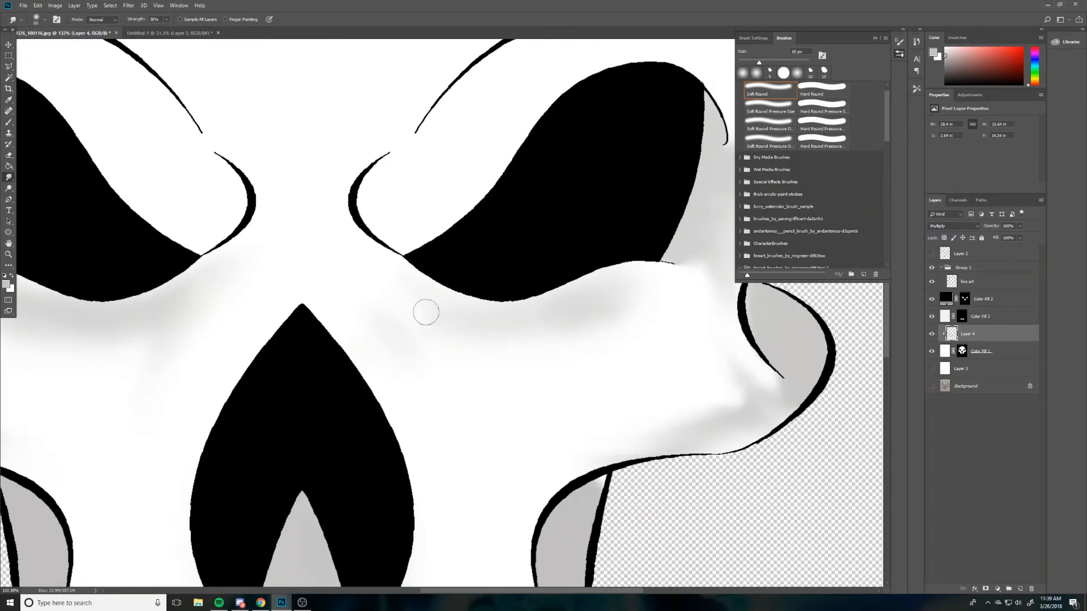
Step: Outline the area between the right brow line and the right temple line with the Pen tool and convert the path to a selection
mouse_move(732, 403)
mouse_down()
mouse_move(701, 397)
mouse_move(711, 396)
mouse_up()
mouse_move(583, 48)
mouse_down()
mouse_move(468, 308)
mouse_move(459, 388)
mouse_up()
key(p)
click(292, 473)
click(605, 368)
mouse_move(525, 359)
mouse_down()
mouse_move(675, 400)
mouse_move(621, 383)
mouse_move(582, 350)
mouse_up()
key(ctrl+alt+z)
key(ctrl+alt+z)
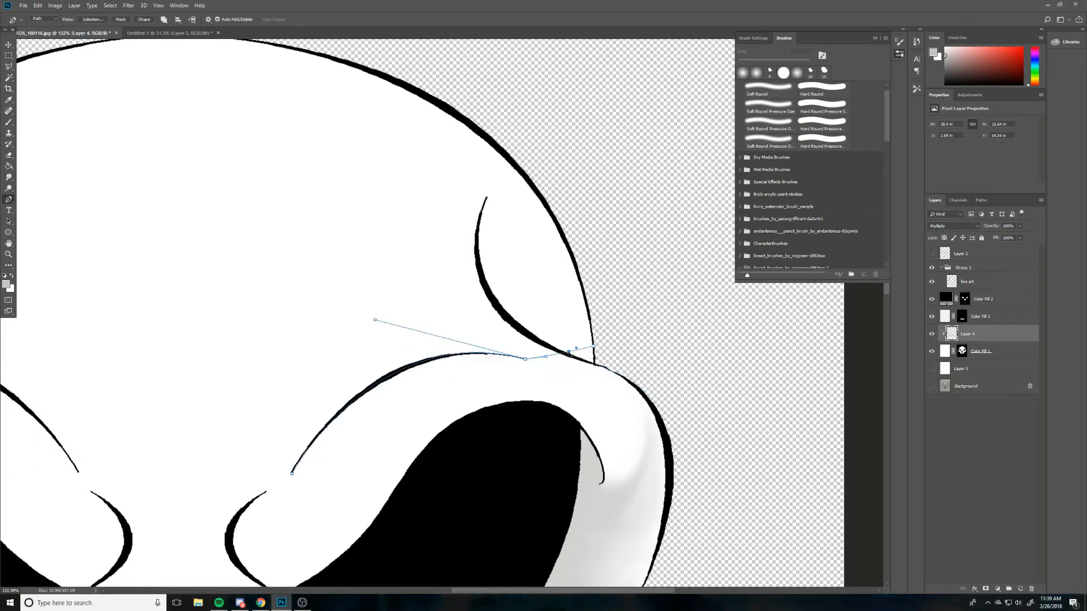
drag(482, 211, 435, 224)
click(292, 473)
mouse_move(494, 306)
mouse_down()
mouse_move(565, 323)
mouse_move(406, 342)
mouse_up()
right_click(491, 326)
click(516, 378)
key(Return)
Step: Paint the selected area above the right brow light grey and deselect it
key(b)
key(m)
click(424, 267)
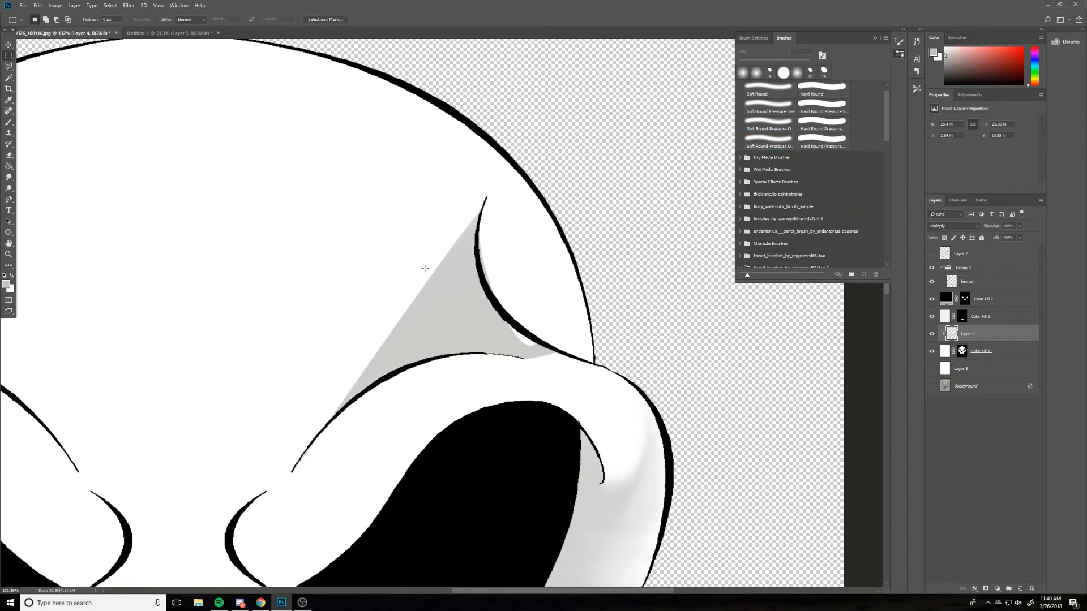
Step: Smudge the grey above the right brow outward across the forehead and up toward the skull's outline
click(9, 177)
drag(521, 346, 558, 360)
mouse_move(471, 235)
mouse_down()
mouse_move(473, 206)
mouse_move(428, 218)
mouse_up()
drag(413, 303, 385, 272)
mouse_move(371, 373)
mouse_down()
mouse_move(351, 332)
mouse_move(389, 235)
mouse_up()
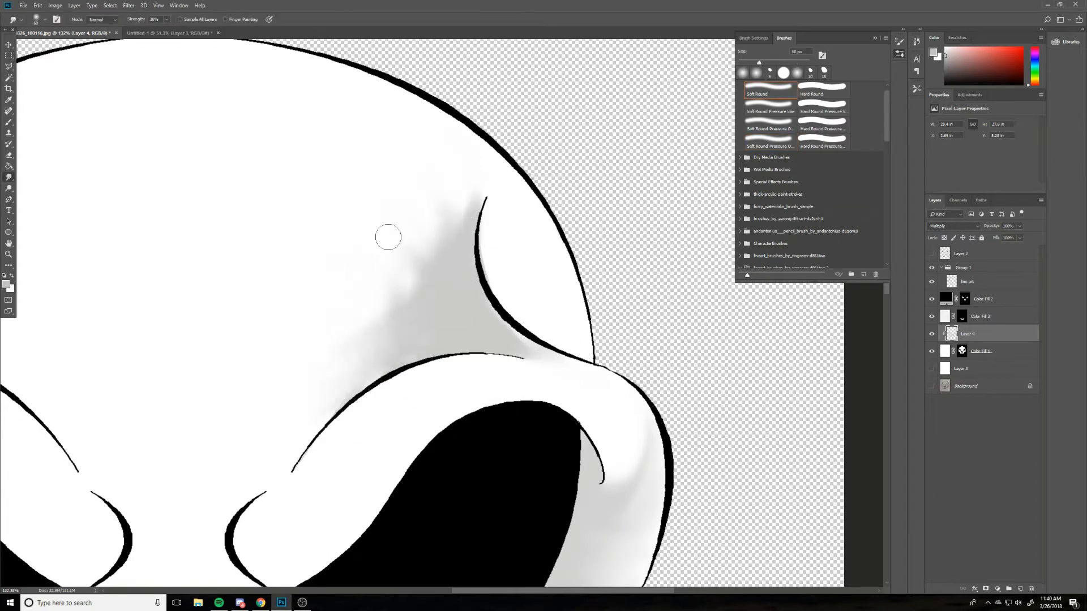
drag(566, 374, 432, 323)
drag(317, 391, 400, 262)
mouse_move(448, 193)
mouse_down()
mouse_move(403, 274)
mouse_move(489, 325)
mouse_move(428, 355)
mouse_move(456, 287)
mouse_move(524, 321)
mouse_up()
drag(512, 247, 483, 117)
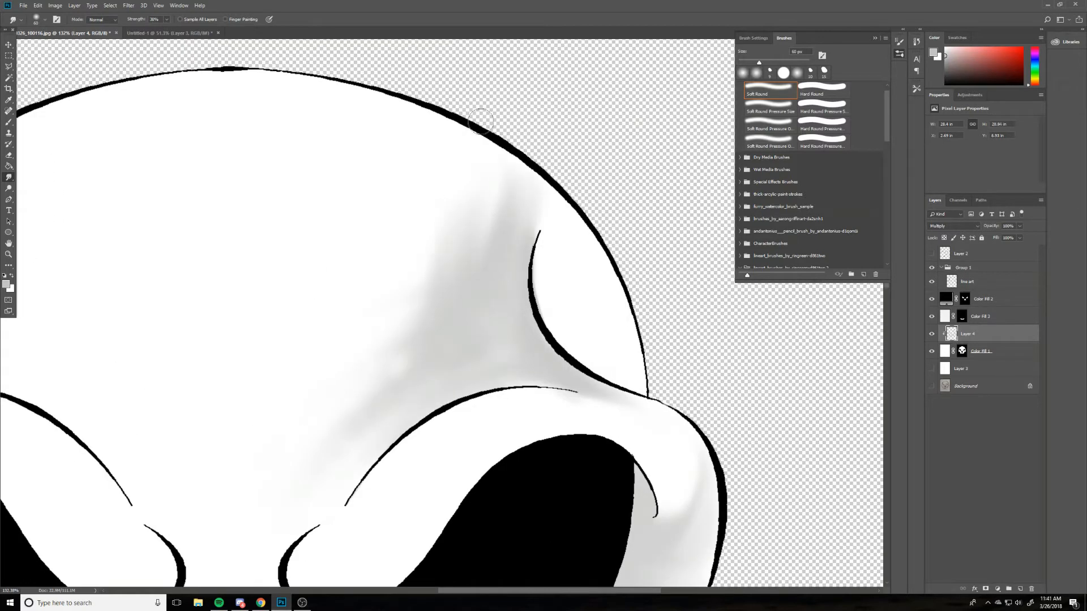
drag(493, 223, 420, 165)
Step: Outline the matching area between the left temple line and the left brow with the Pen tool and convert the path to a selection
drag(203, 344, 548, 280)
mouse_move(419, 325)
mouse_down()
mouse_move(255, 282)
mouse_move(403, 322)
mouse_up()
key(p)
click(253, 163)
drag(176, 318, 56, 352)
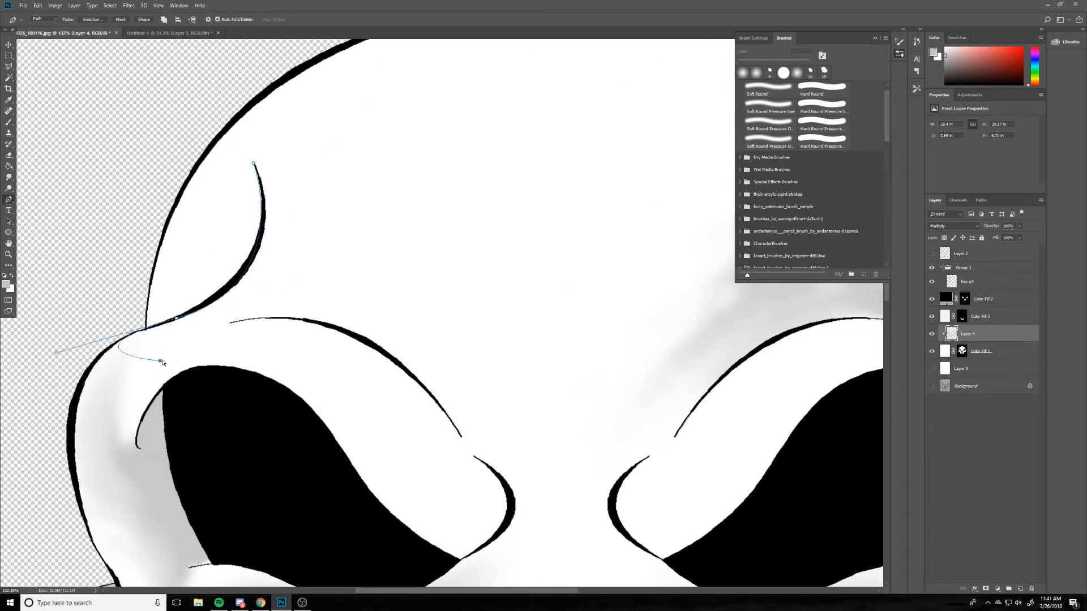
drag(191, 332, 193, 330)
drag(461, 436, 542, 584)
click(254, 163)
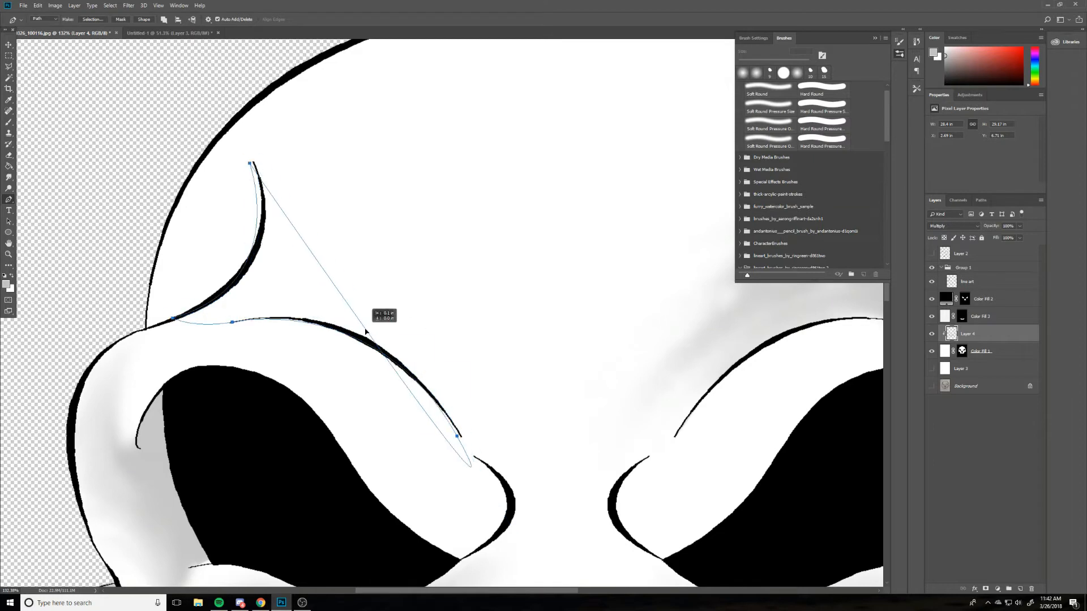
drag(346, 297, 394, 261)
right_click(278, 268)
click(306, 306)
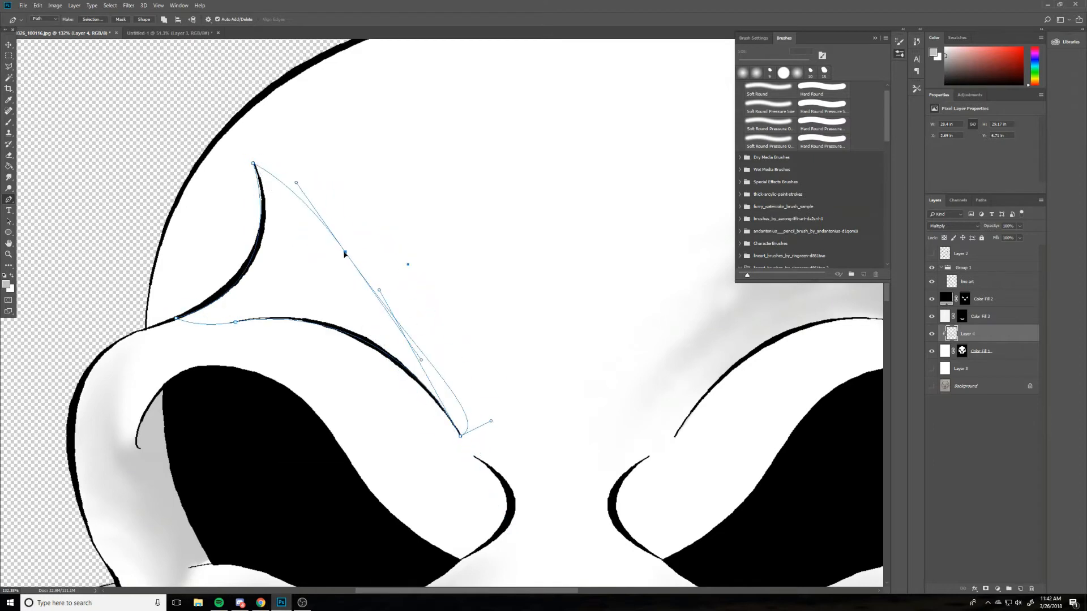
Step: Paint the selected area above the left brow light grey and deselect it
scroll(468, 362, down, 4)
key(b)
mouse_move(318, 245)
mouse_down()
mouse_move(313, 317)
mouse_move(402, 335)
mouse_move(340, 214)
mouse_move(411, 238)
mouse_up()
key(m)
click(170, 274)
Step: Smudge the grey above the left brow into the forehead
click(8, 178)
drag(372, 315, 486, 331)
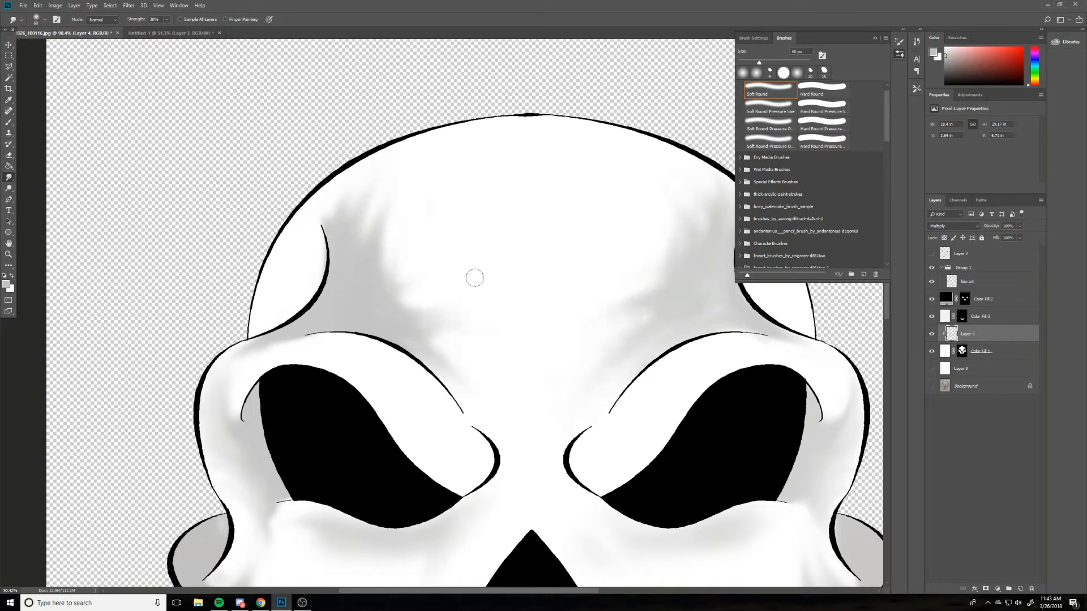
drag(475, 277, 310, 314)
Step: Outline the left temple hollow between its inner line and the skull's outline and convert the path to a selection
key(p)
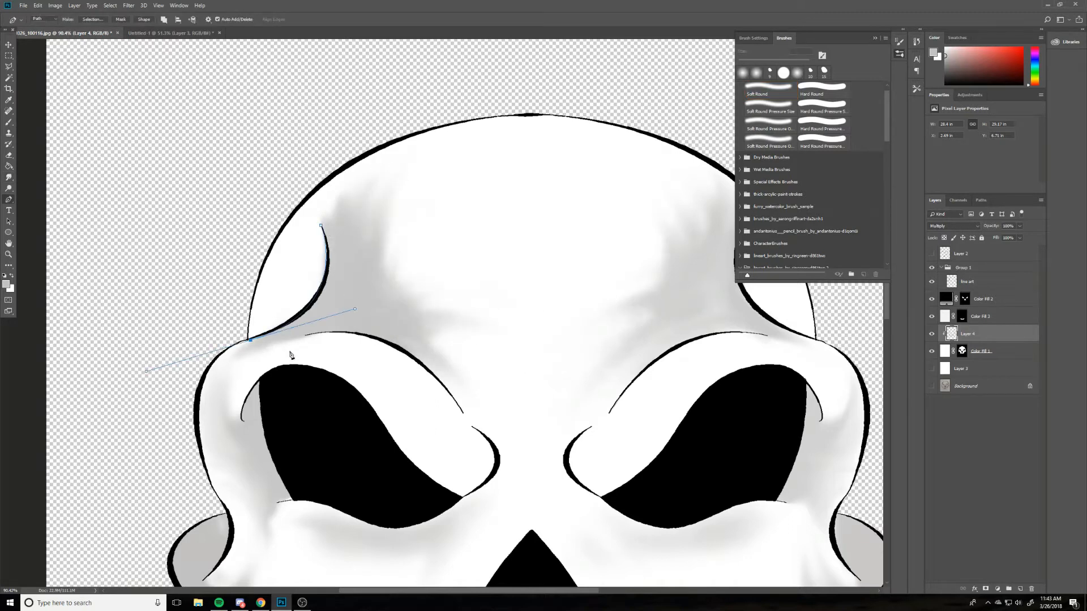
click(202, 342)
click(274, 208)
click(321, 226)
right_click(314, 260)
click(343, 296)
Step: Paint the selected left temple hollow dark grey and deselect it
key(b)
drag(302, 262, 277, 300)
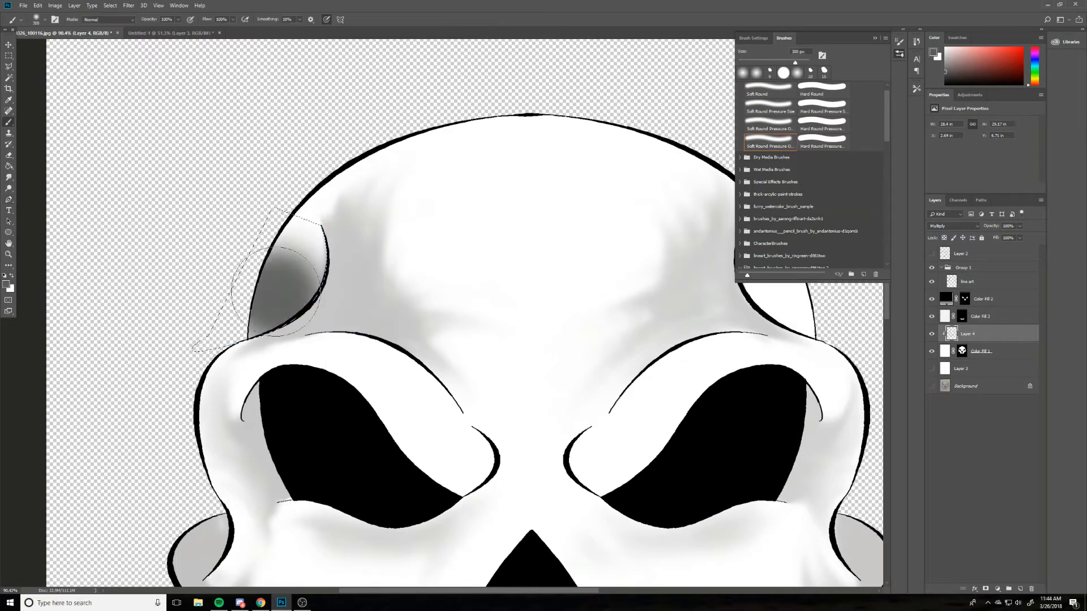
key(m)
click(293, 246)
Step: Smudge the dark left temple shading upward along the skull's outline
key(r)
mouse_move(285, 254)
mouse_down()
mouse_move(309, 201)
mouse_move(355, 150)
mouse_up()
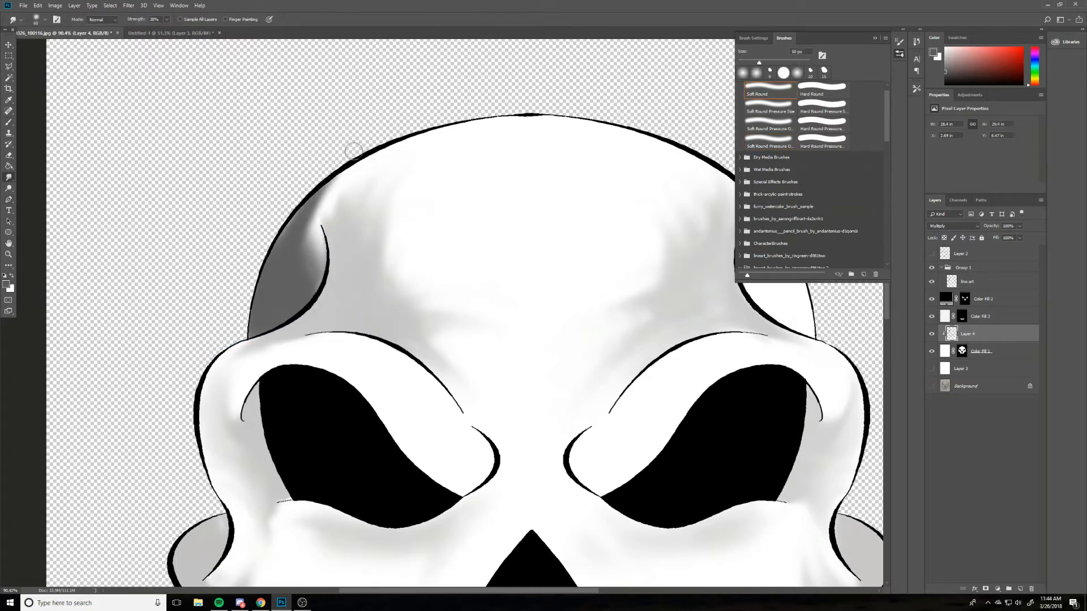
mouse_move(325, 210)
mouse_down()
mouse_move(301, 254)
mouse_move(338, 178)
mouse_move(376, 150)
mouse_up()
Step: Outline the right temple hollow with the Pen tool and convert the path to a selection
drag(763, 291, 387, 267)
key(p)
click(366, 203)
drag(439, 318, 548, 359)
click(476, 257)
click(367, 203)
right_click(455, 294)
click(483, 329)
click(582, 175)
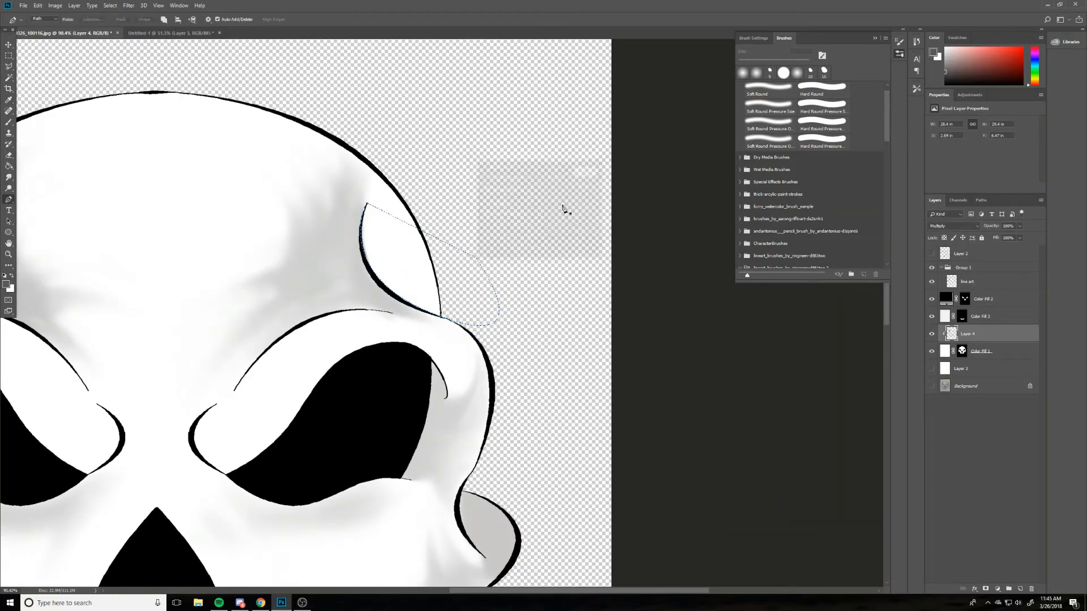
Step: Paint the selected right temple hollow dark grey and deselect it
key(b)
mouse_move(439, 313)
mouse_down()
mouse_move(394, 235)
mouse_move(388, 189)
mouse_up()
key(m)
click(466, 274)
Step: Smudge the dark right temple shading upward along the outline and soften the shading around the left temple
key(r)
mouse_move(409, 267)
mouse_down()
mouse_move(627, 216)
mouse_move(626, 228)
mouse_up()
drag(616, 174, 590, 135)
drag(590, 211, 599, 182)
drag(606, 168, 548, 108)
drag(540, 177, 505, 150)
drag(172, 148, 211, 102)
drag(211, 170, 240, 141)
drag(233, 240, 267, 207)
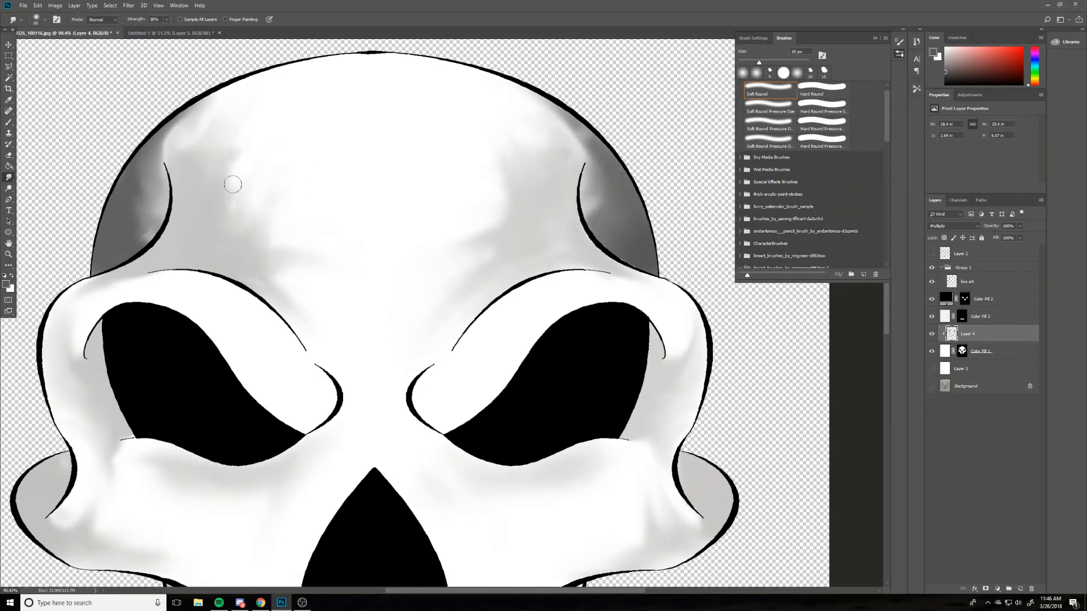
Step: Outline the nose bridge between the two eye sockets with the Pen tool and convert the path to a selection
click(8, 199)
drag(437, 380, 406, 181)
click(403, 164)
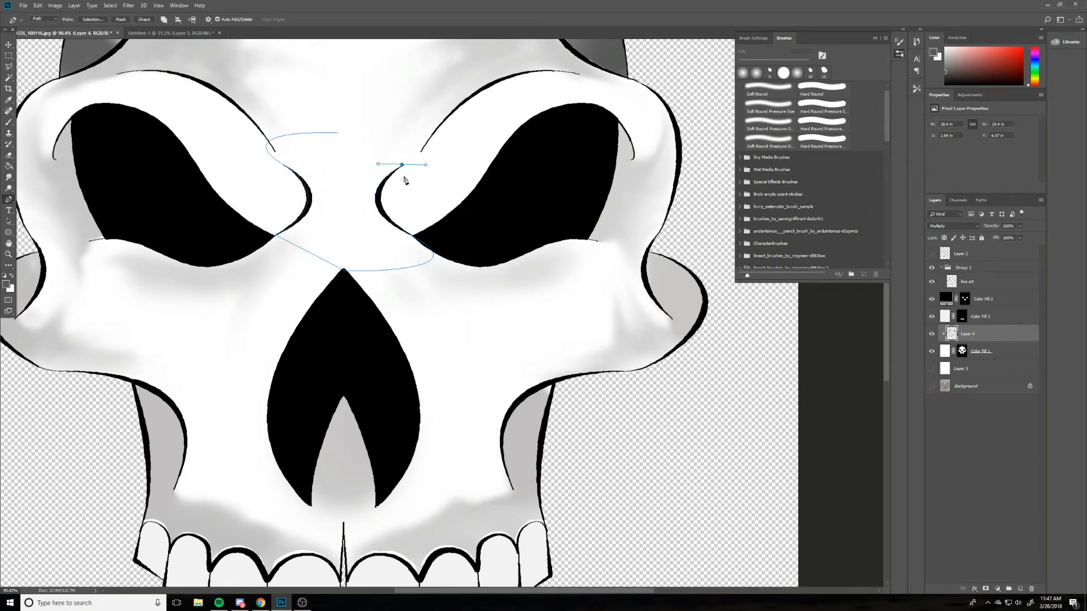
click(413, 236)
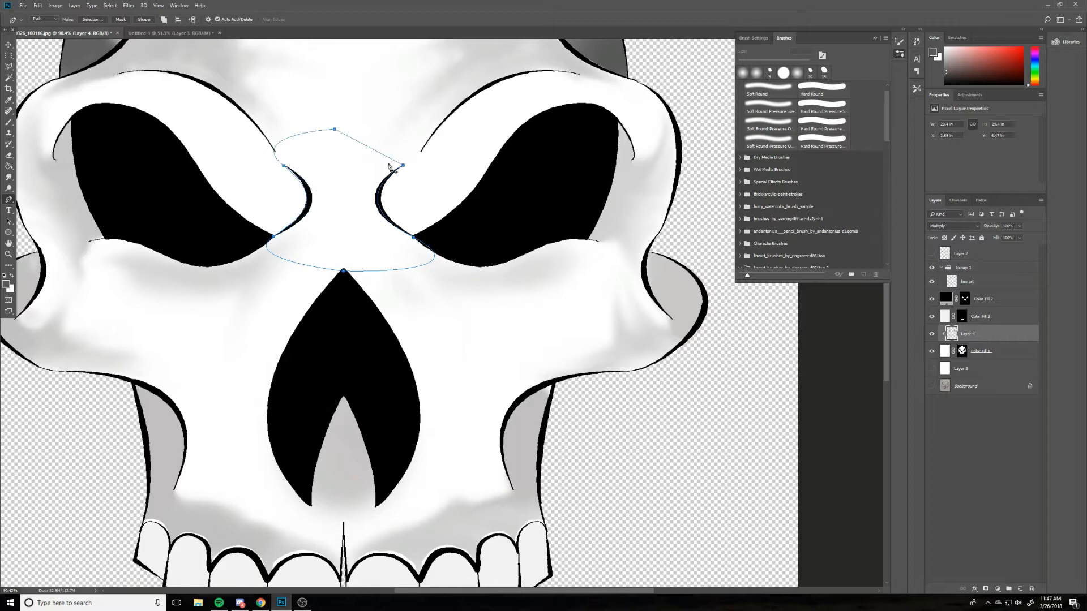
right_click(406, 165)
click(376, 211)
key(Return)
Step: Paint the selected nose bridge an even light grey and deselect it
key(b)
click(37, 6)
mouse_move(376, 211)
mouse_down()
mouse_move(340, 243)
mouse_move(363, 193)
mouse_up()
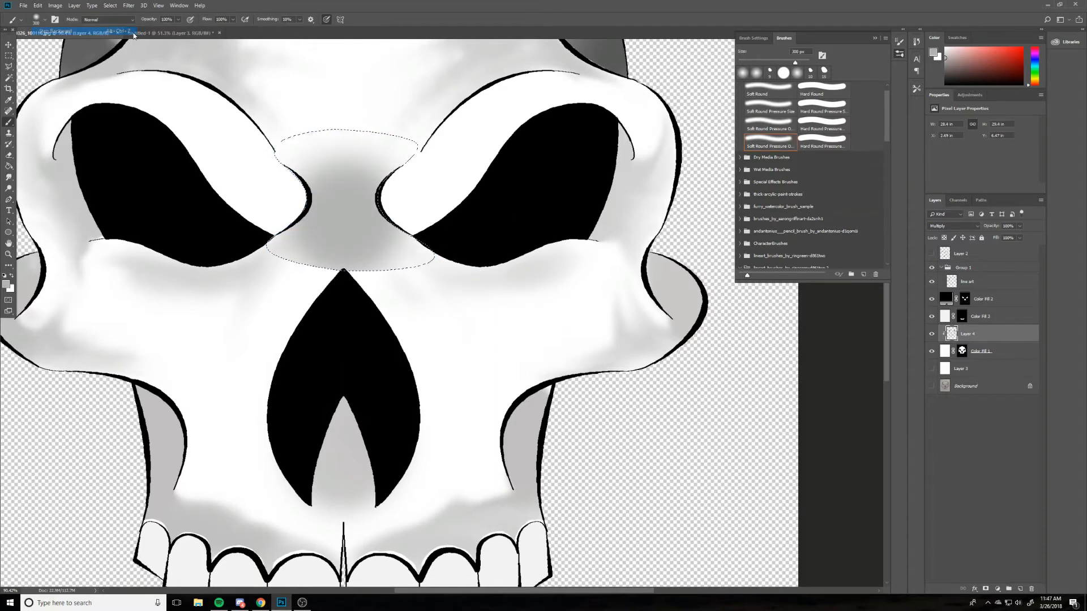
drag(317, 244, 364, 216)
key(m)
right_click(348, 228)
click(376, 232)
Step: Smudge the nose bridge shading into the forehead and beside the nose, and soften the grey above the teeth
scroll(247, 390, down, 3)
key(r)
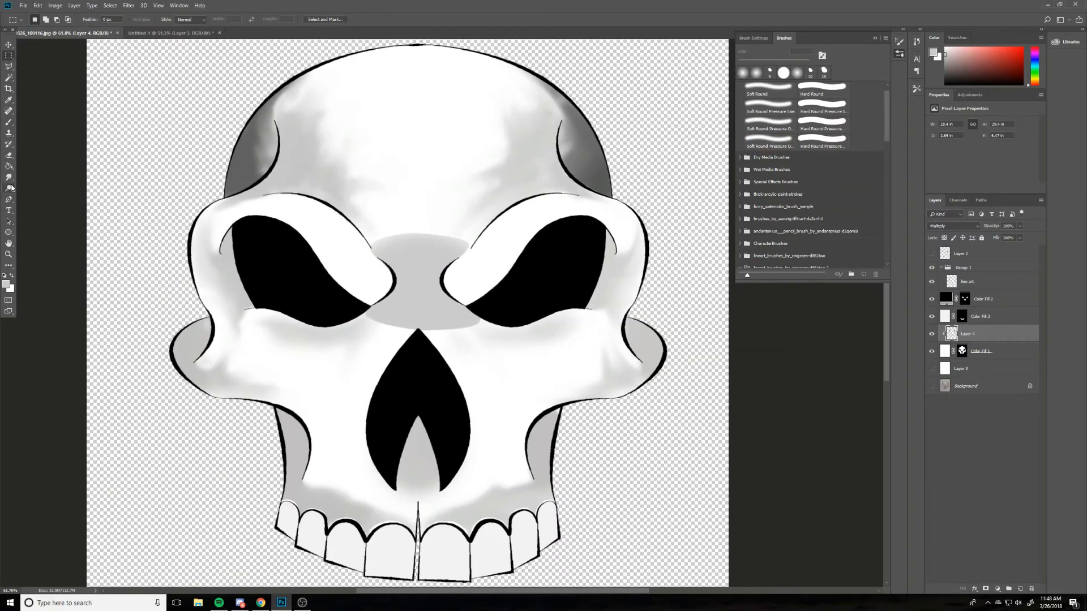
drag(441, 248, 436, 247)
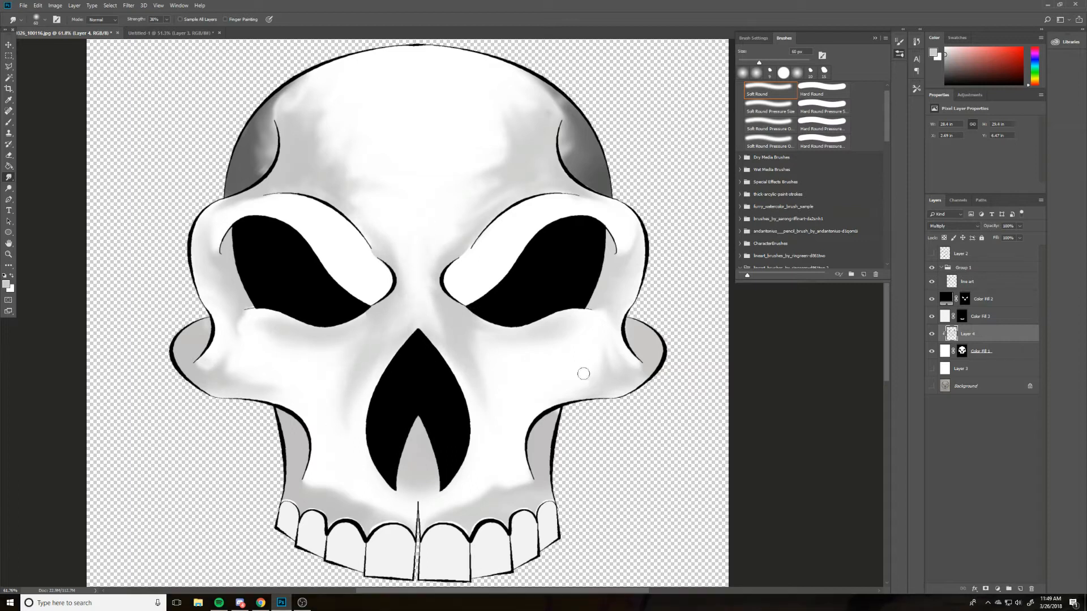
drag(331, 520, 352, 527)
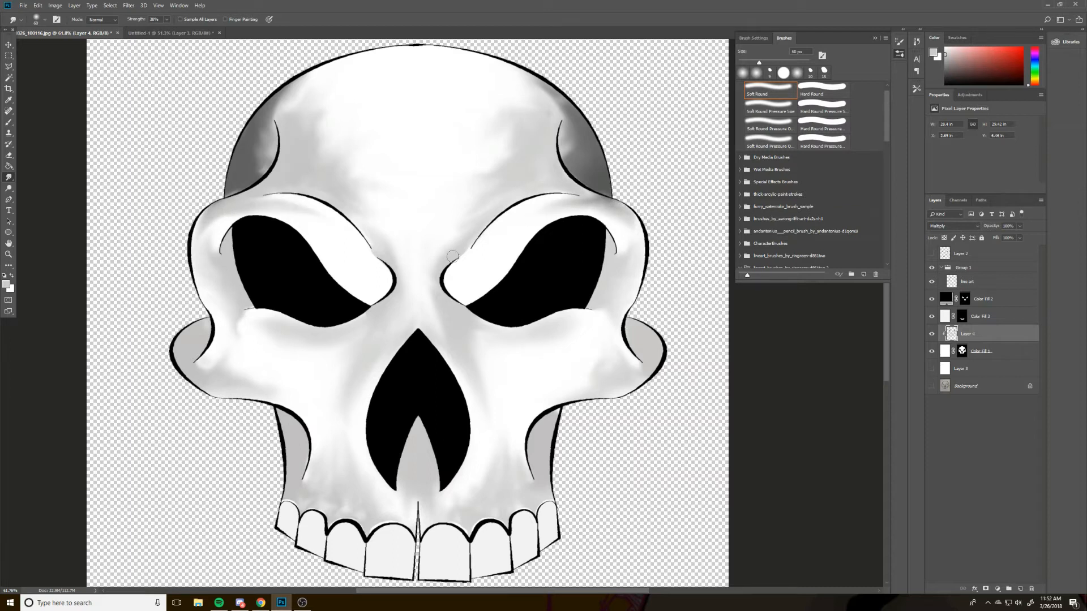
Step: Blend the shading across the skull with the Mixer Brush, reducing its wetness, load and flow for the forehead and nose area
key(b)
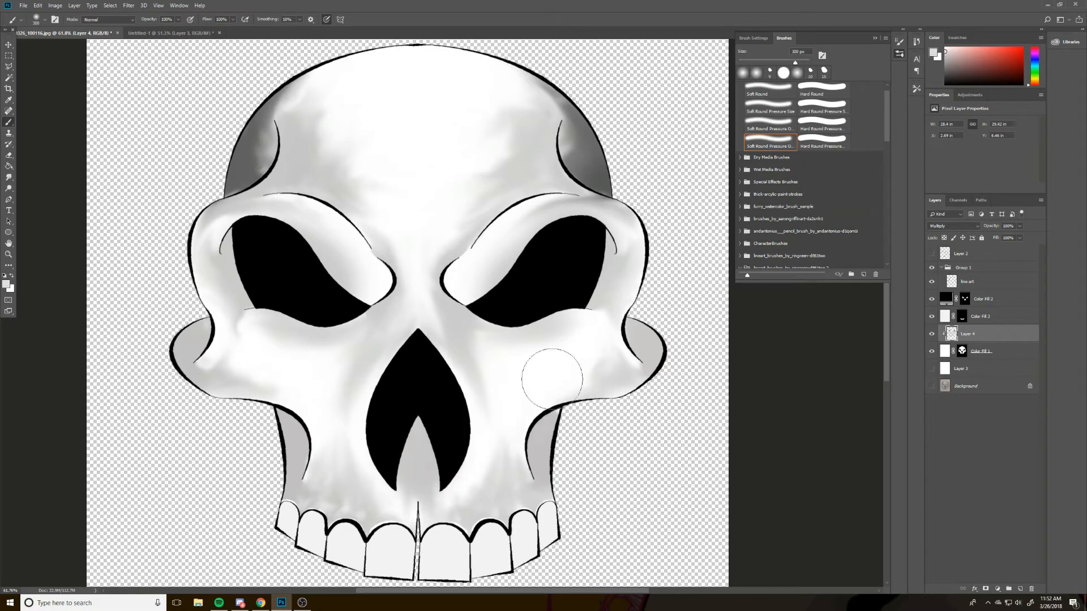
right_click(8, 124)
click(40, 149)
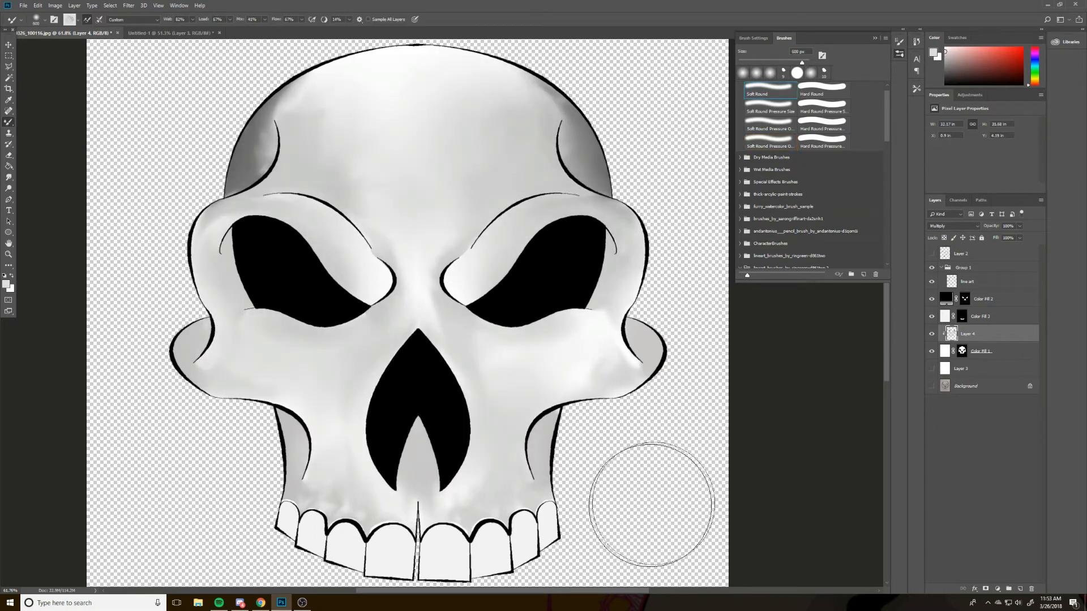
scroll(635, 486, down, 3)
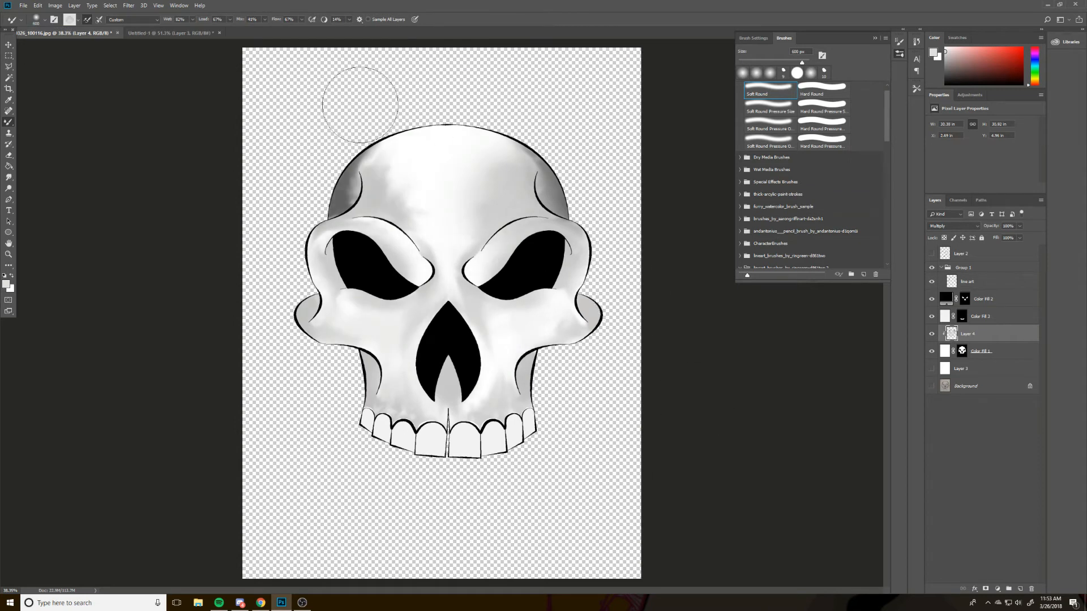
drag(303, 23, 288, 27)
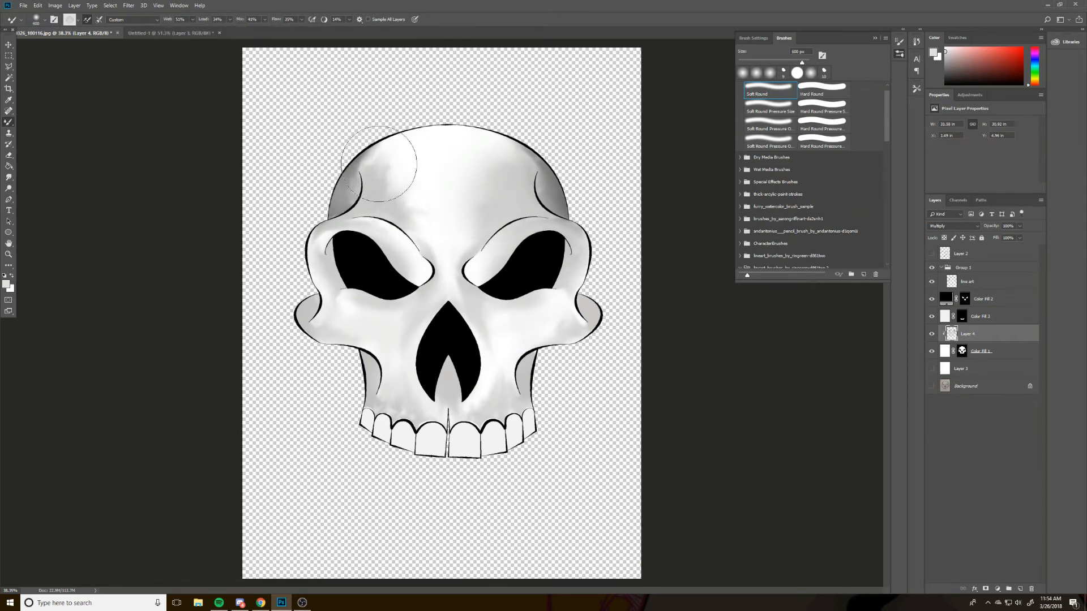
drag(445, 164, 449, 260)
drag(453, 379, 486, 364)
Step: Open Layer 4's layer style, try a Color Overlay, and apply a red Satin effect instead
double_click(1004, 338)
click(757, 345)
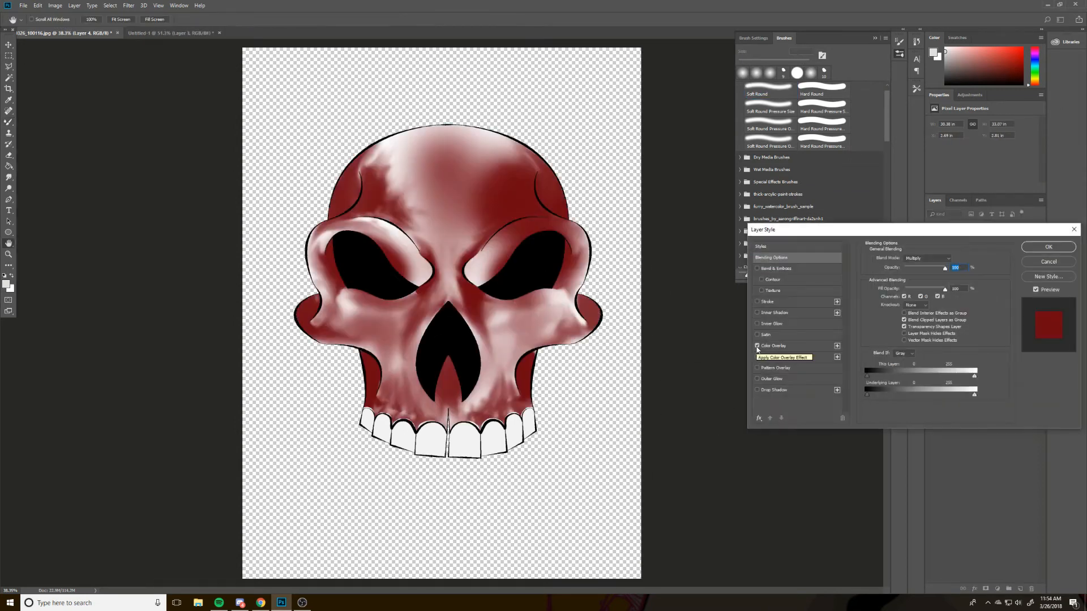
click(758, 346)
click(770, 335)
click(953, 260)
click(762, 338)
click(854, 318)
drag(917, 271, 922, 270)
Step: Set the Satin effect's blend mode to Overlay with 100% opacity and apply the layer style
click(779, 258)
click(795, 335)
scroll(927, 262, down, 4)
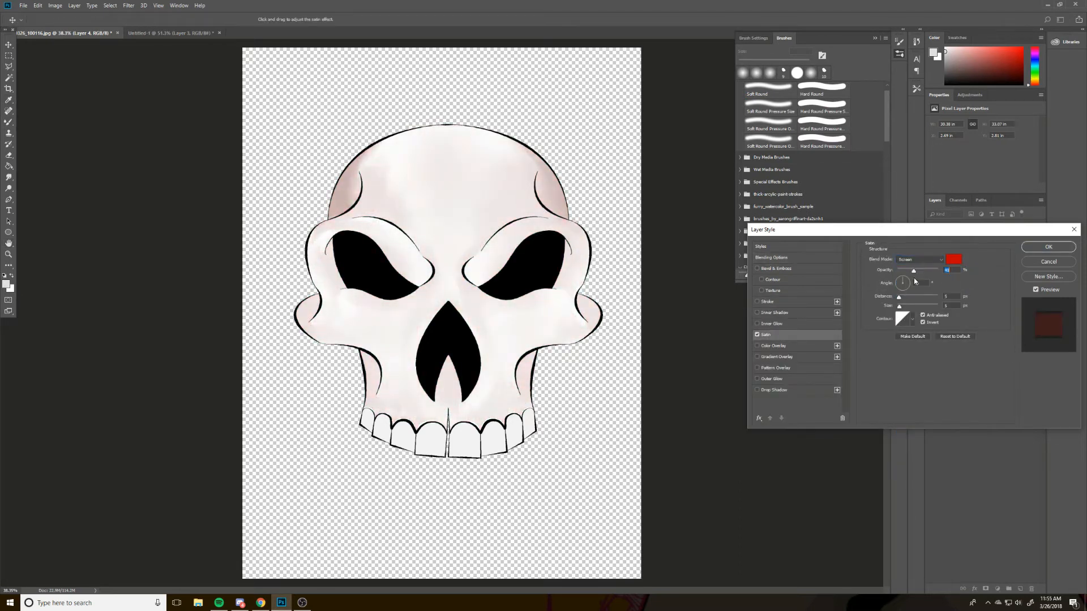
click(921, 260)
click(914, 287)
scroll(924, 262, down, 4)
scroll(923, 259, down, 3)
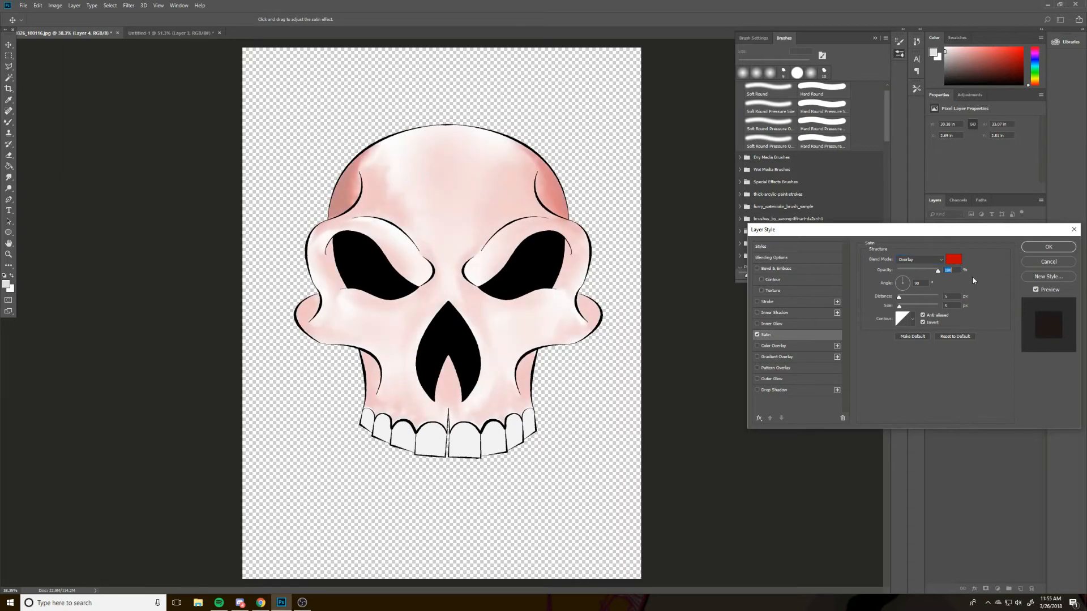
click(1048, 247)
Step: Create a new layer above the teeth's colour fill and clip it to that fill
scroll(527, 476, up, 5)
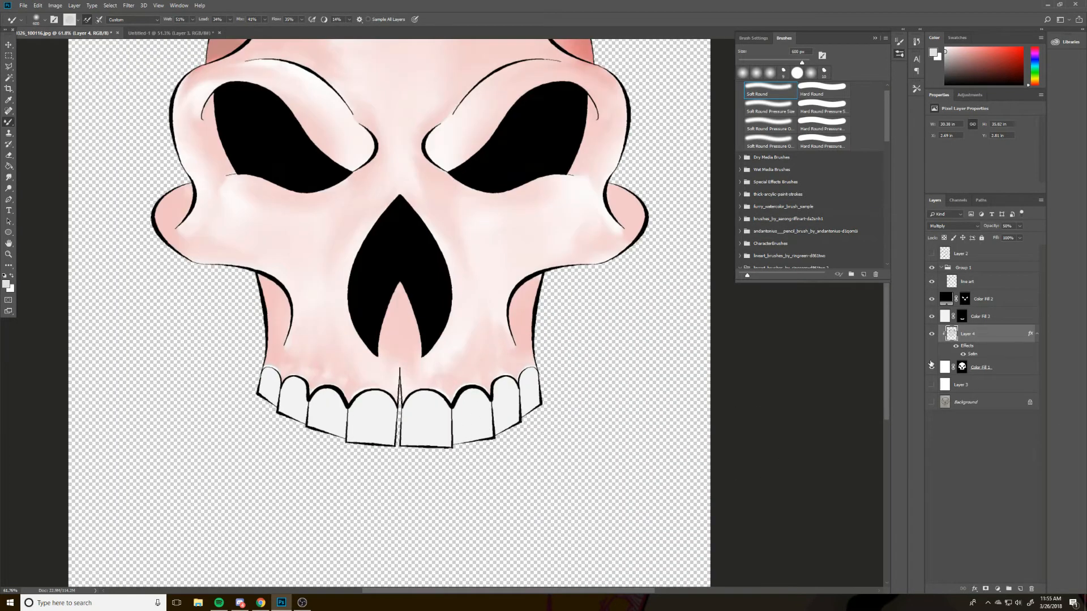
click(946, 318)
key(ctrl+shift+n)
key(Return)
click(944, 336)
right_click(1002, 334)
right_click(989, 317)
click(937, 401)
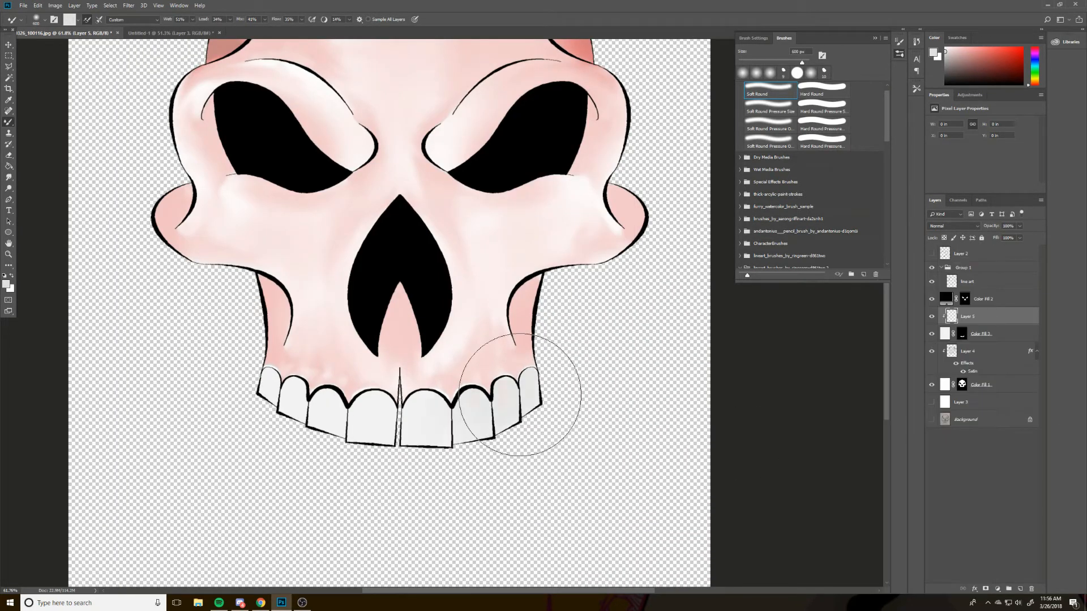
Step: Choose a darker grey and shade the upper parts of the teeth with the regular soft brush
click(945, 64)
right_click(9, 122)
click(41, 122)
click(38, 6)
mouse_move(266, 380)
mouse_down()
mouse_move(531, 383)
mouse_move(530, 363)
mouse_move(557, 385)
mouse_move(249, 390)
mouse_up()
click(45, 33)
Step: Set the opacity of Layer 4's Satin effect to 28% and change its blend mode
double_click(1011, 349)
mouse_move(926, 270)
mouse_down()
mouse_move(936, 272)
mouse_move(898, 272)
mouse_move(909, 272)
mouse_up()
click(765, 334)
click(920, 260)
click(926, 263)
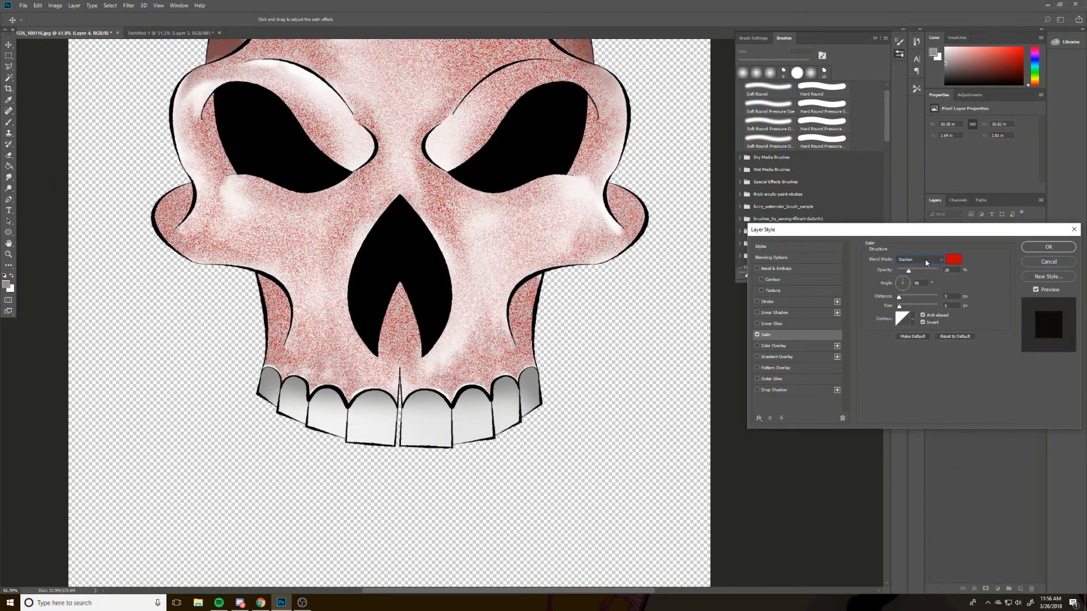
click(926, 260)
click(917, 288)
key(Return)
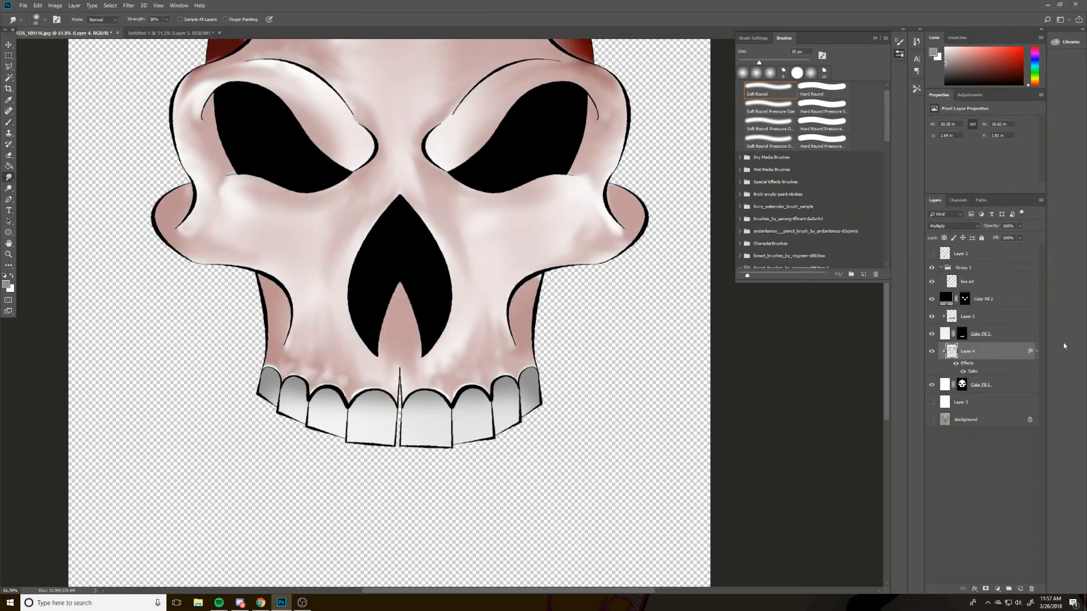
Step: Select the teeth shading layer, reduce the brush size and set the layer's blend mode to Multiply
click(985, 316)
scroll(317, 422, up, 6)
key([)
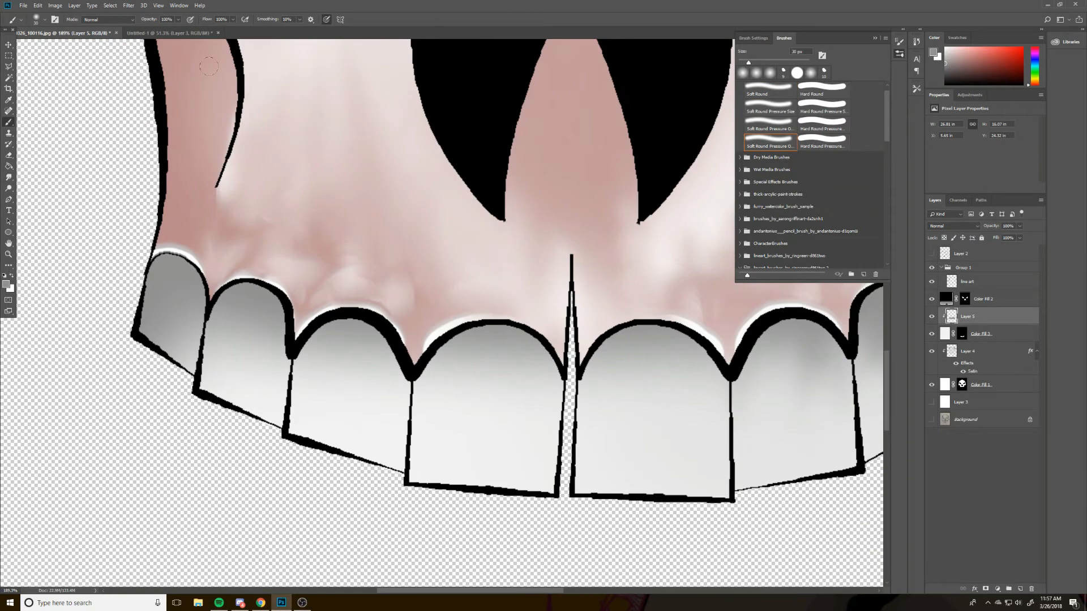
click(954, 226)
click(938, 255)
Step: Paint thin dark grey shadows along the gum line and side edges of the left teeth with a small soft brush
mouse_move(194, 362)
mouse_down()
mouse_move(197, 269)
mouse_move(140, 340)
mouse_up()
mouse_move(284, 353)
mouse_down()
mouse_move(281, 338)
mouse_move(286, 358)
mouse_up()
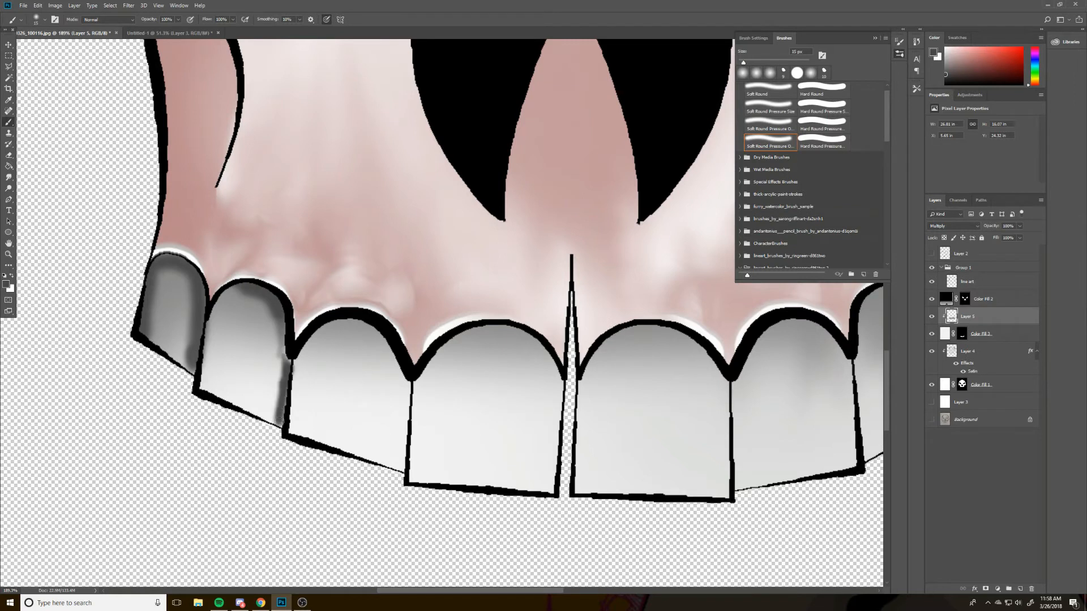
drag(279, 422, 283, 323)
mouse_move(425, 407)
mouse_down()
mouse_move(325, 345)
mouse_move(304, 409)
mouse_up()
mouse_move(305, 325)
mouse_down()
mouse_move(290, 299)
mouse_move(231, 264)
mouse_up()
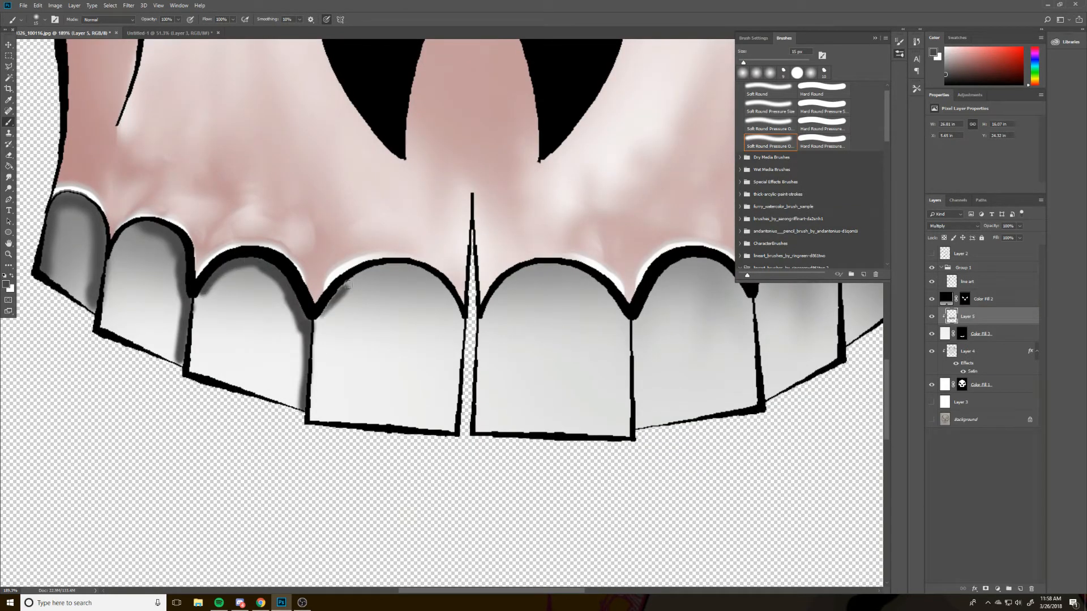
Step: Paint thin dark grey shadows along the gum line and side edges of the centre and right teeth
mouse_move(348, 284)
mouse_down()
mouse_move(430, 271)
mouse_move(460, 309)
mouse_up()
drag(482, 310, 575, 270)
drag(634, 320, 639, 423)
drag(640, 422, 673, 269)
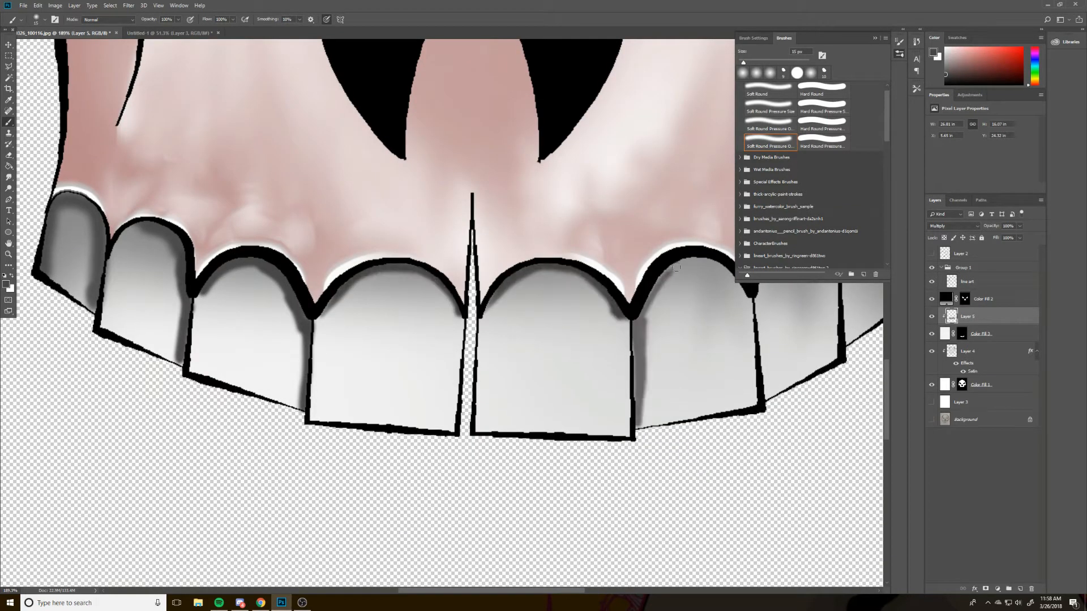
drag(642, 317, 710, 261)
drag(640, 422, 690, 264)
drag(792, 317, 621, 347)
drag(600, 424, 623, 256)
drag(592, 334, 628, 254)
mouse_move(675, 355)
mouse_down()
mouse_move(673, 273)
mouse_move(722, 227)
mouse_up()
drag(678, 373, 674, 252)
mouse_move(518, 351)
mouse_down()
mouse_move(539, 344)
mouse_move(180, 356)
mouse_up()
drag(384, 333, 379, 244)
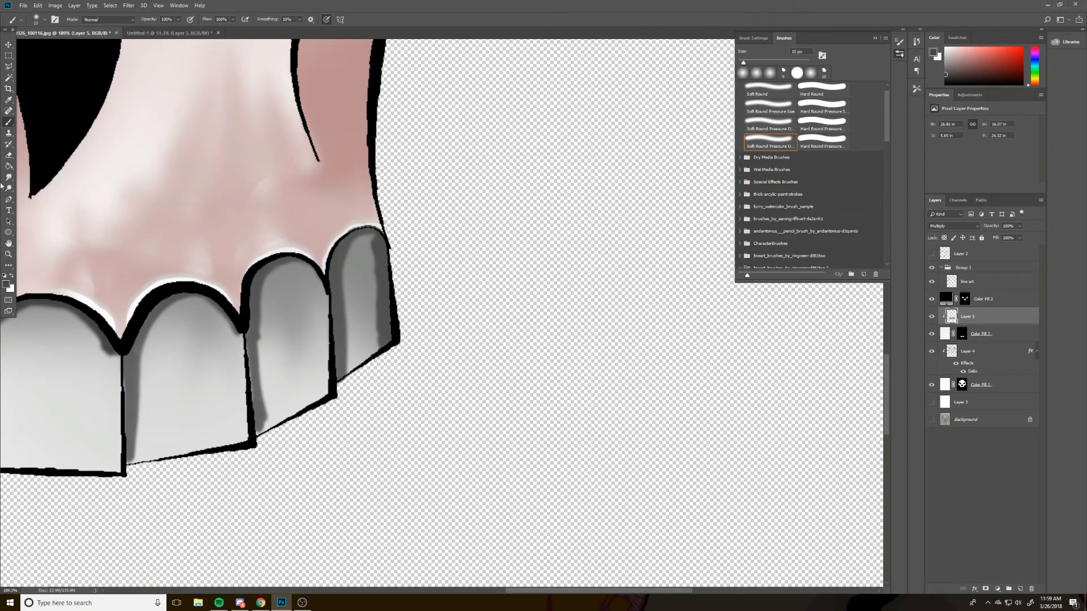
Step: Adjust the Smudge tool's strength and blend the painted teeth shadows into soft gradients across the whole row
click(8, 178)
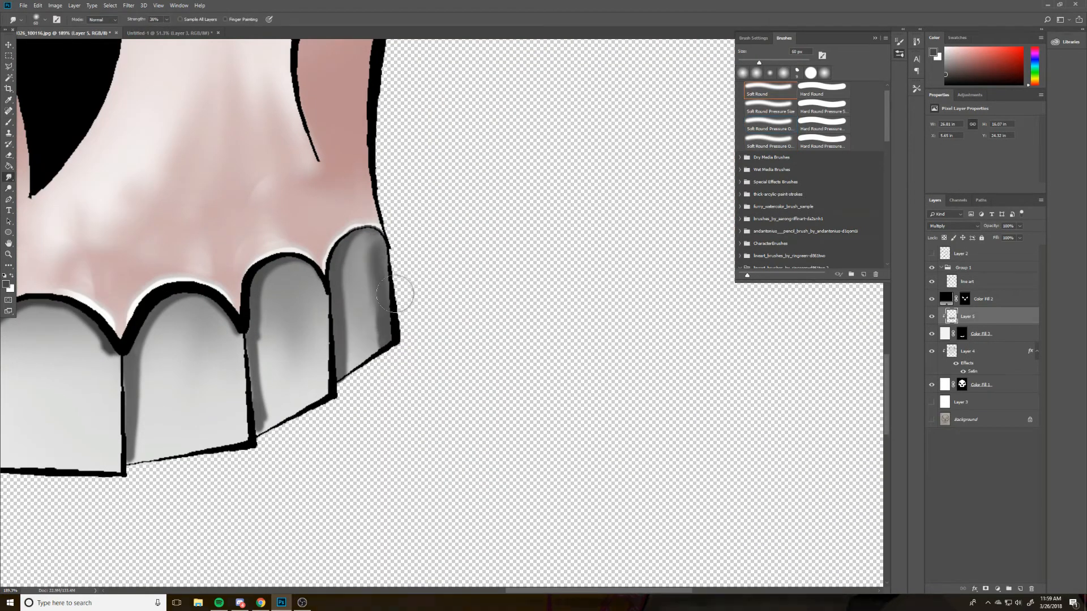
mouse_move(256, 329)
mouse_down()
mouse_move(280, 275)
mouse_move(261, 419)
mouse_up()
mouse_move(264, 419)
mouse_down()
mouse_move(269, 280)
mouse_move(318, 478)
mouse_up()
click(166, 19)
drag(165, 29, 149, 29)
mouse_move(297, 377)
mouse_down()
mouse_move(231, 380)
mouse_move(218, 504)
mouse_up()
mouse_move(195, 405)
mouse_down()
mouse_move(146, 381)
mouse_move(79, 396)
mouse_up()
mouse_move(189, 416)
mouse_down()
mouse_move(165, 413)
mouse_move(485, 370)
mouse_up()
drag(346, 339, 229, 353)
drag(194, 441, 187, 354)
mouse_move(187, 354)
mouse_down()
mouse_move(140, 315)
mouse_move(102, 341)
mouse_up()
drag(45, 321, 245, 347)
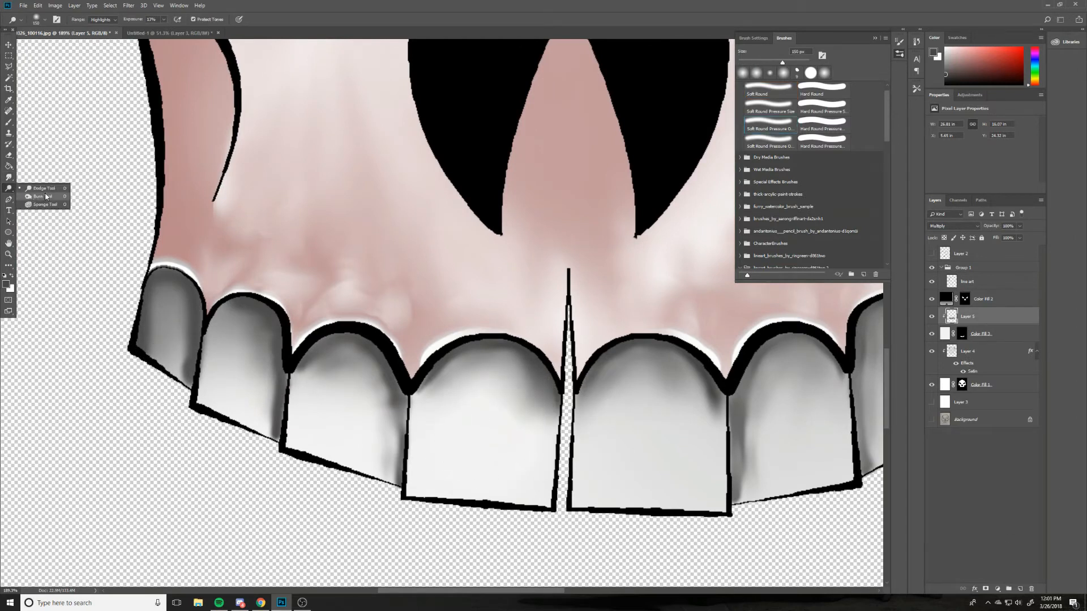
Step: Darken the shading on the upper parts of the teeth with the Burn tool
click(49, 197)
drag(169, 306, 403, 401)
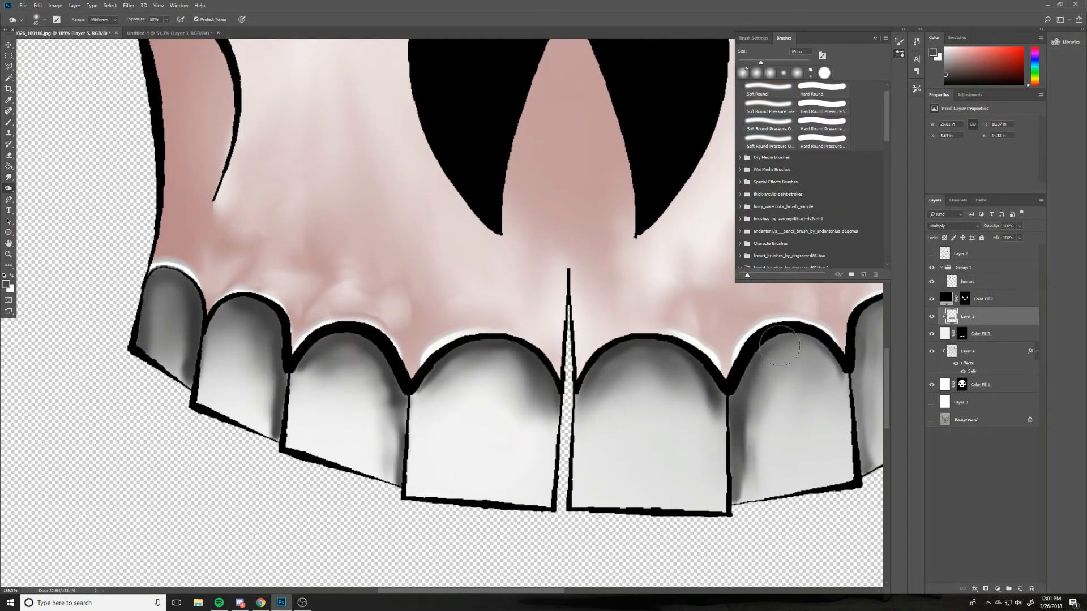
drag(780, 345, 831, 383)
drag(828, 432, 565, 461)
Step: Select Layer 4 and burn deep red shadows into the recesses below the cheekbones and the nasal bone
scroll(565, 461, down, 3)
click(967, 351)
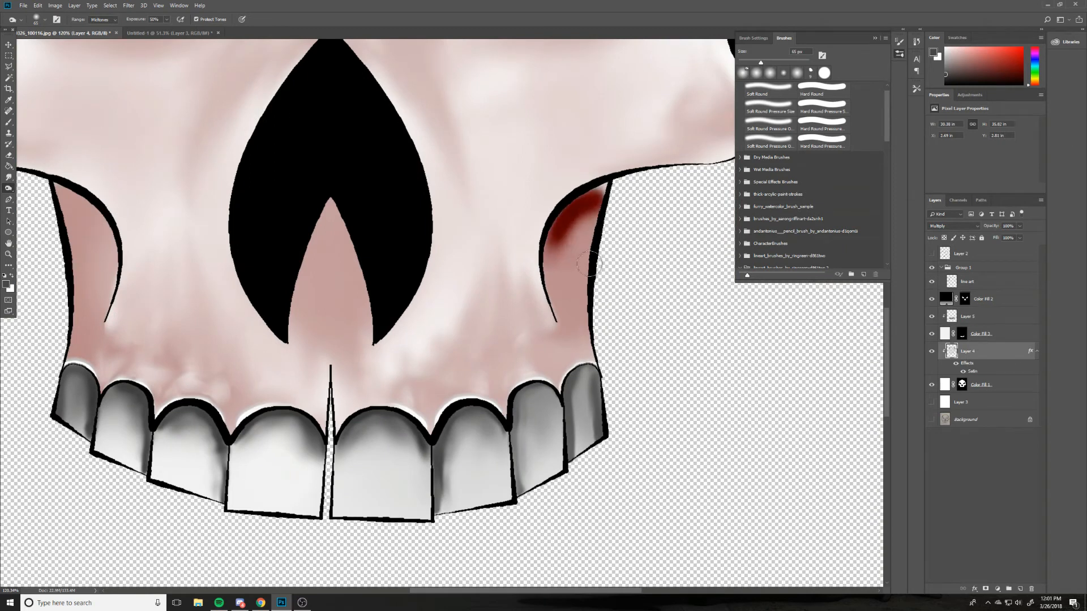
drag(589, 264, 556, 293)
drag(293, 265, 431, 302)
drag(214, 248, 243, 339)
drag(56, 55, 264, 182)
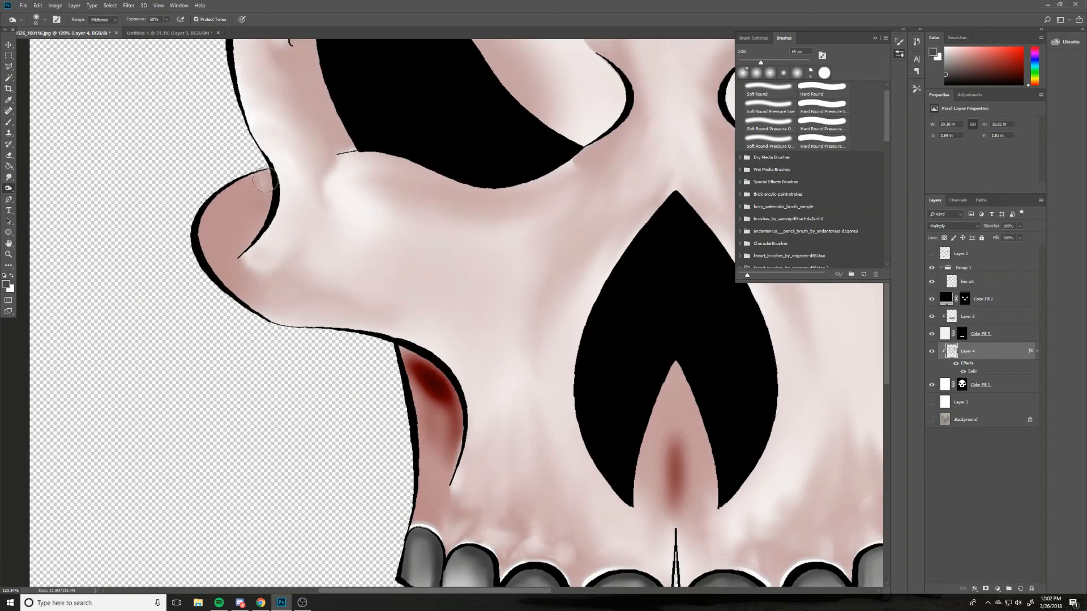
Step: Burn dark red shadows into the cheekbone hollows, temples, outer eye sockets and inner eye corners
drag(248, 238, 262, 184)
drag(362, 216, 312, 408)
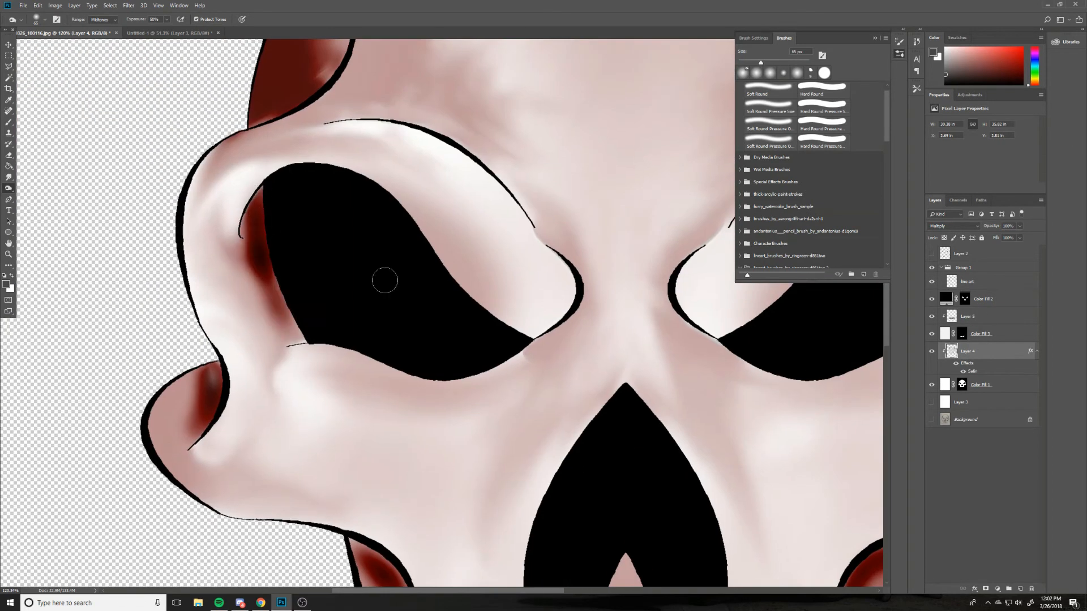
drag(691, 346, 669, 263)
mouse_move(679, 346)
mouse_down()
mouse_move(505, 329)
mouse_move(209, 328)
mouse_up()
mouse_move(570, 352)
mouse_down()
mouse_move(589, 371)
mouse_move(579, 398)
mouse_up()
drag(508, 504, 627, 326)
key(ctrl+0)
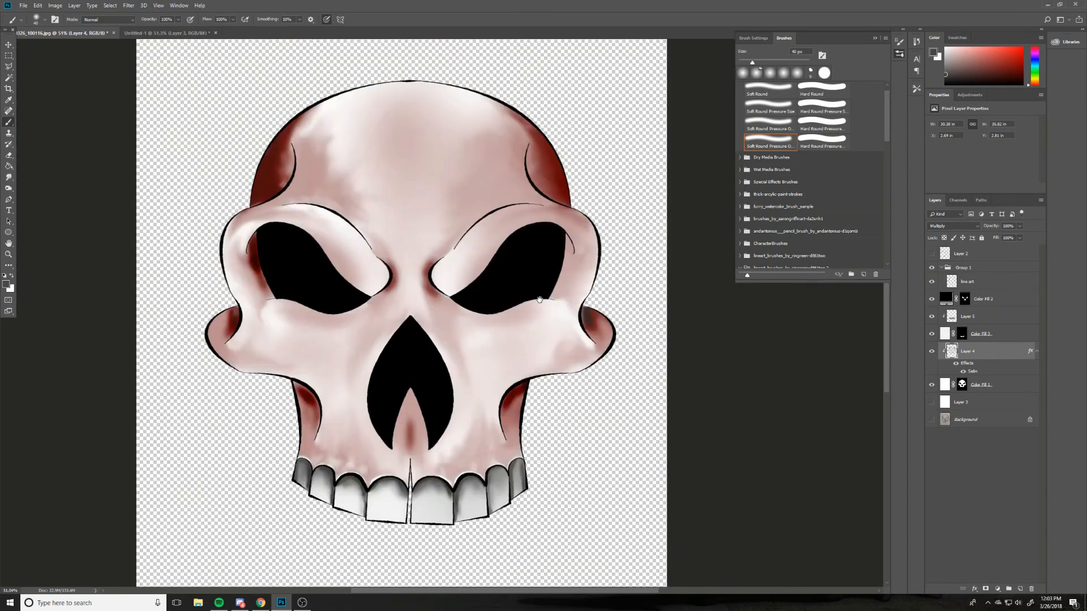
Step: Add a red Outer Glow effect to the black eye and nose fill, adjusting its spread and size
scroll(572, 371, up, 6)
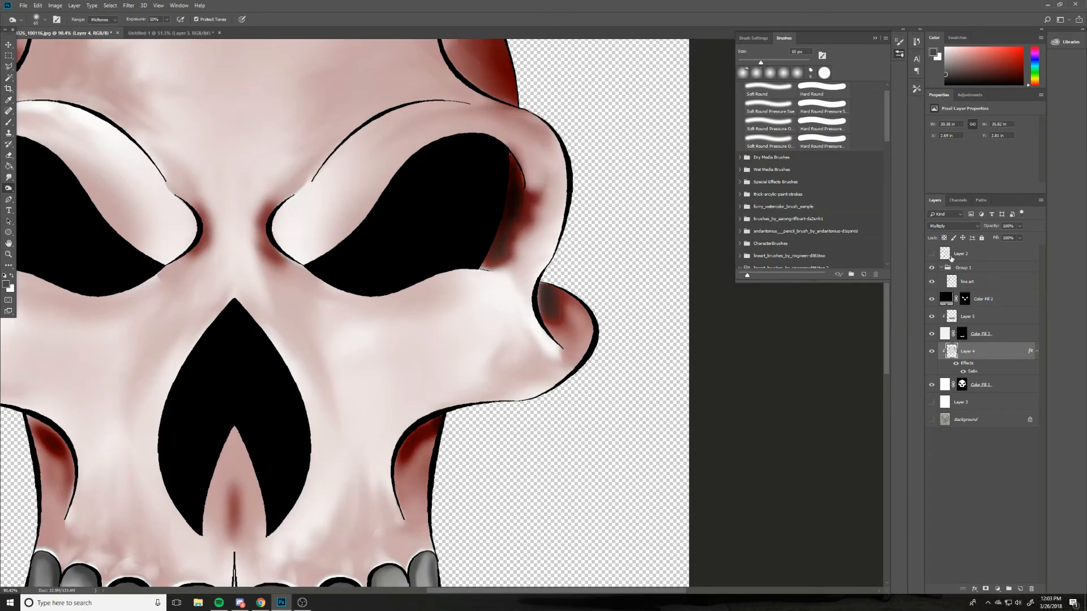
right_click(1032, 304)
click(943, 261)
click(769, 378)
click(888, 289)
click(760, 364)
click(851, 318)
drag(899, 333, 917, 340)
drag(932, 370, 922, 371)
drag(916, 332, 910, 332)
click(773, 347)
click(921, 260)
click(917, 290)
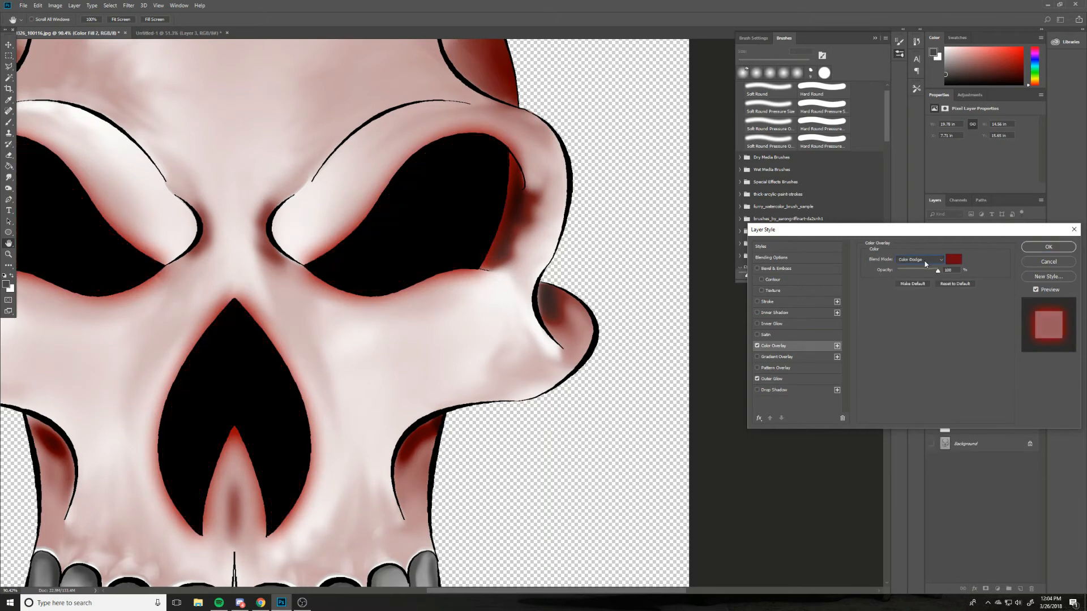
click(758, 346)
Step: Add a red Inner Glow to the eye and nose fill, adjusting its choke and size
click(771, 324)
click(887, 289)
click(779, 354)
click(851, 317)
drag(898, 341, 914, 341)
drag(915, 332, 923, 353)
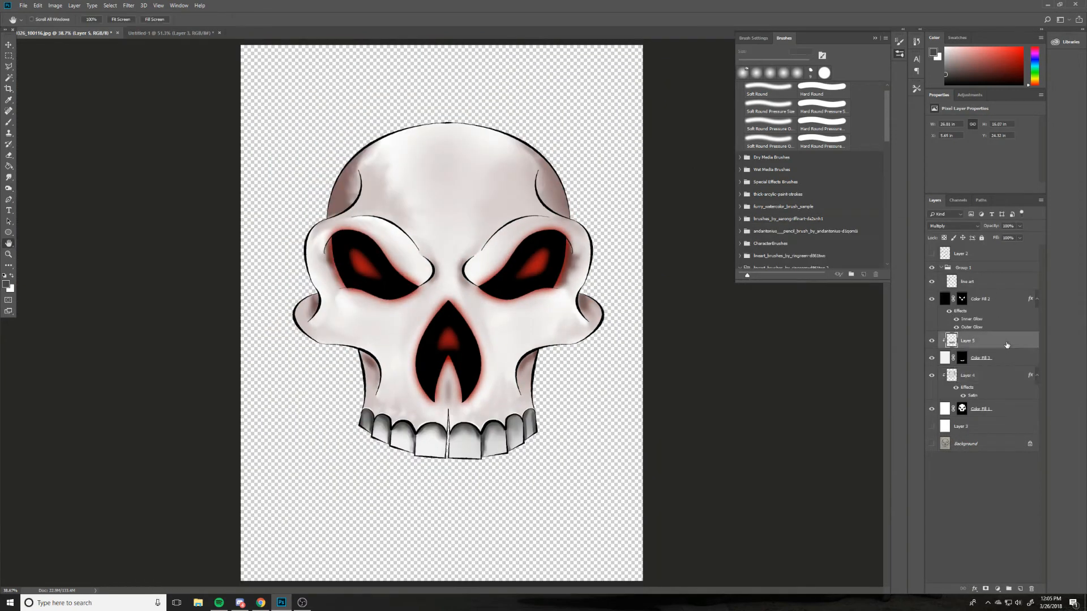
Step: Add a Color Overlay effect to Layer 5, the teeth shading
double_click(1007, 341)
click(757, 346)
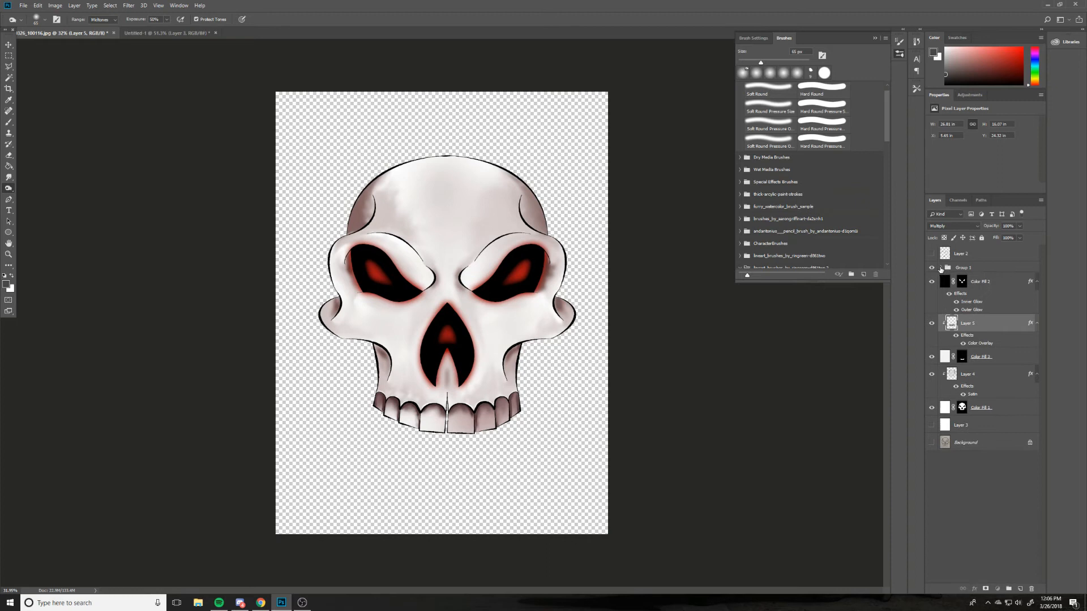
Step: Duplicate the line art layer and hide the copy
right_click(943, 277)
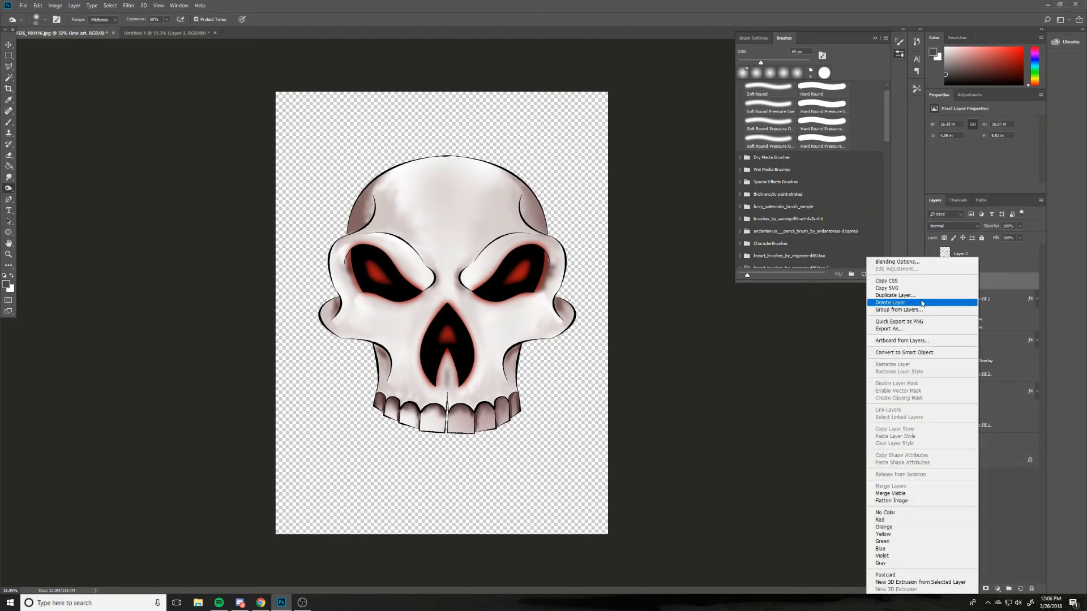
click(921, 296)
key(Return)
click(932, 284)
Step: Give the line art layer a near-black Color Overlay and a Stroke effect
double_click(1002, 299)
click(758, 346)
click(954, 259)
click(775, 413)
click(697, 339)
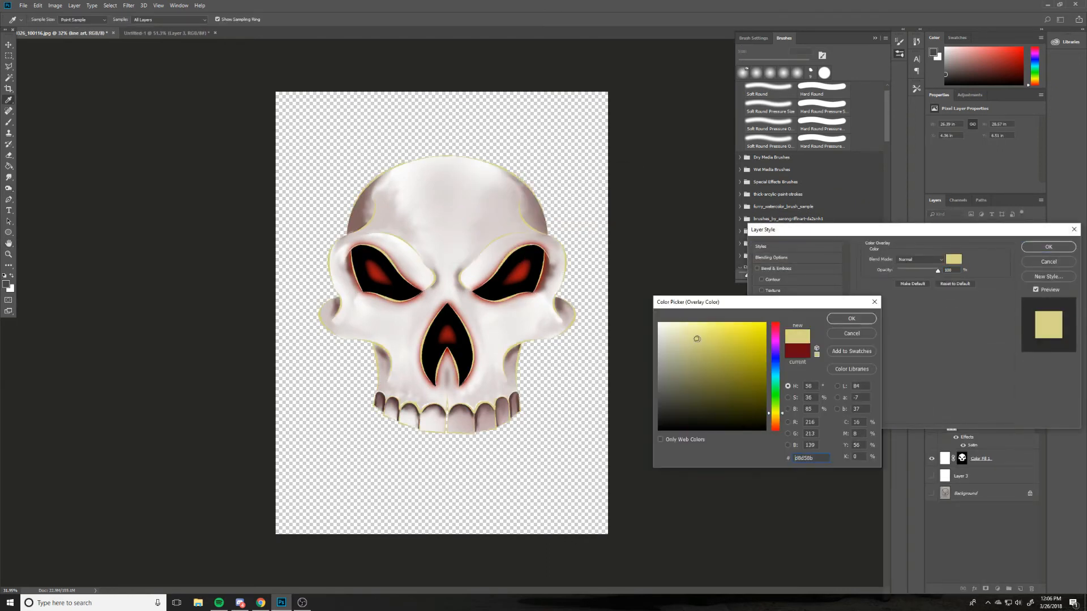
click(732, 342)
click(775, 423)
click(731, 429)
click(838, 320)
click(761, 301)
click(1048, 247)
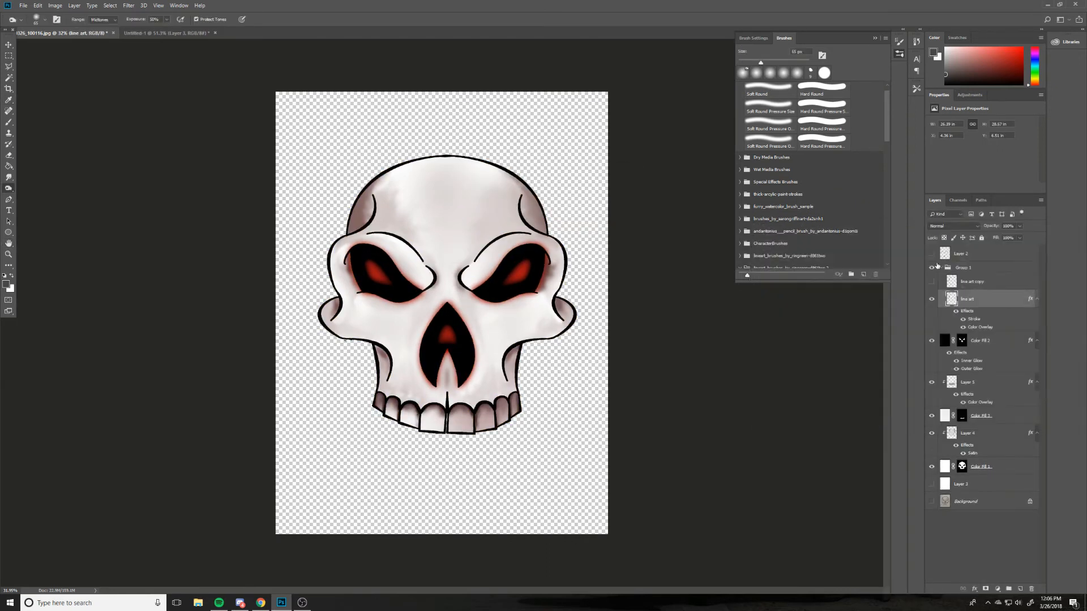
Step: Group the line art, fill and shading layers of the skull
ctrl+click(1013, 415)
ctrl+click(1011, 433)
ctrl+click(1011, 466)
key(ctrl+g)
Step: Duplicate Group 2 as Group 2 copy and hide the original group
right_click(1000, 297)
click(1024, 319)
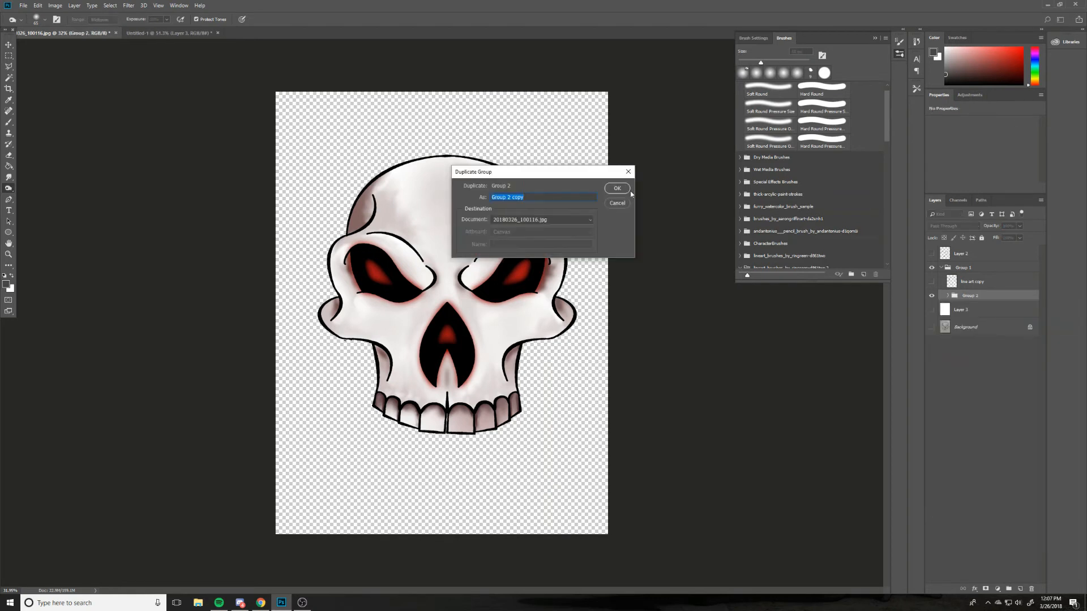
click(618, 188)
click(932, 310)
ctrl+click(1010, 481)
right_click(999, 479)
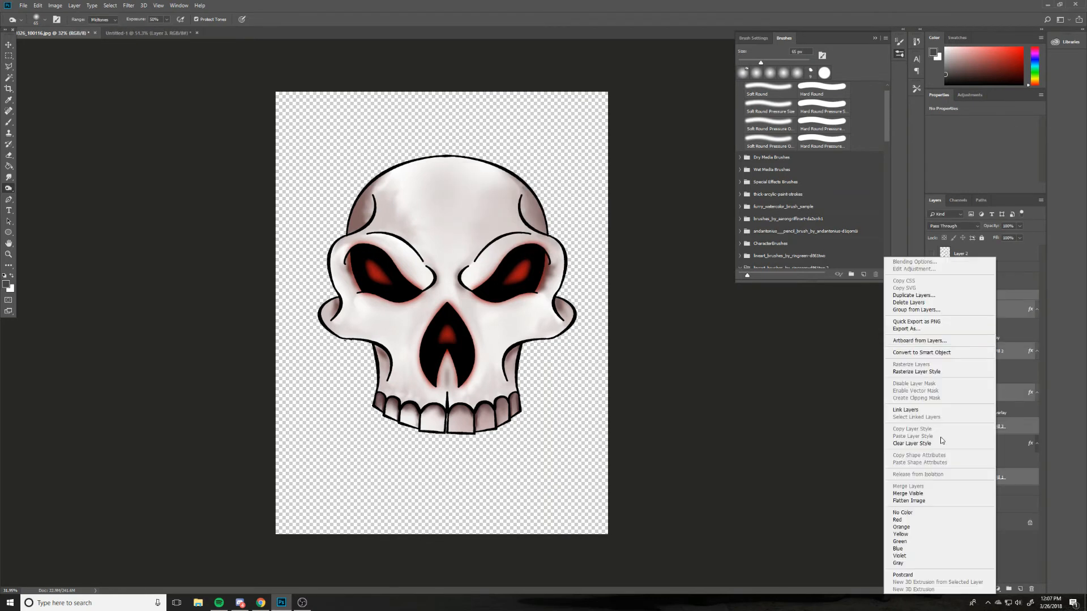
key(Escape)
click(947, 296)
click(932, 269)
click(932, 269)
click(948, 295)
click(993, 309)
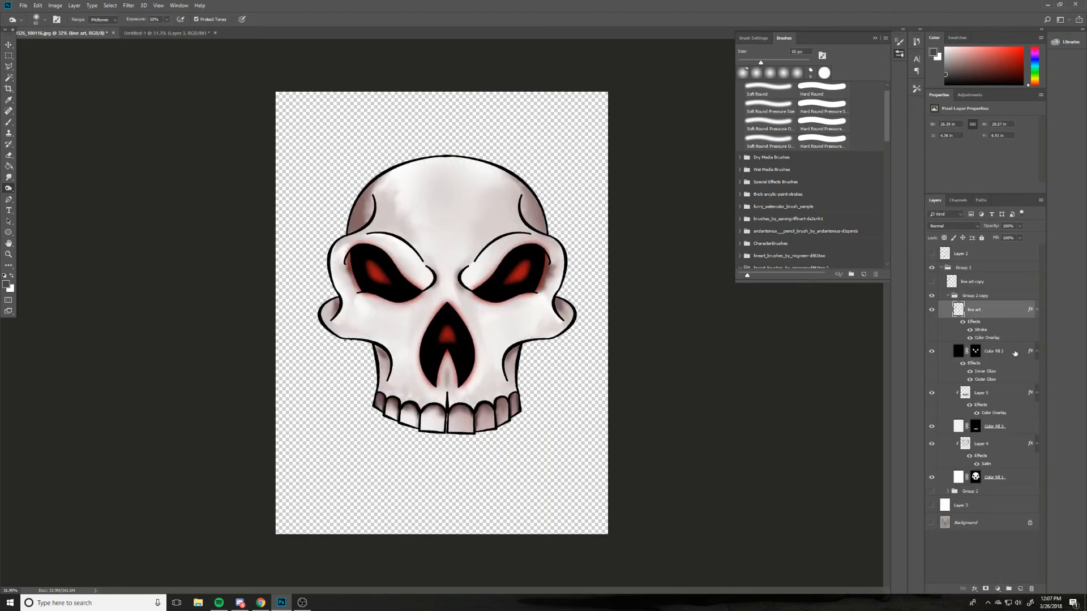
ctrl+click(1015, 354)
ctrl+click(1013, 394)
ctrl+click(1012, 428)
ctrl+click(1012, 479)
right_click(1012, 479)
key(Escape)
Step: Move Group 2 copy out of Group 1 to sit above it, and select its line art layer
click(947, 491)
scroll(991, 350, down, 1)
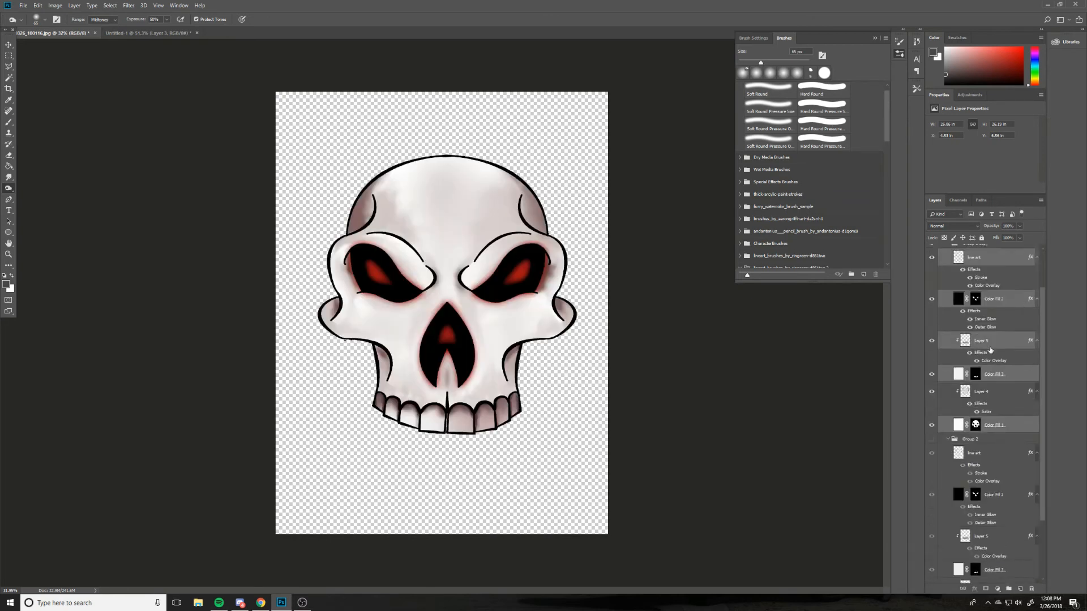
scroll(991, 348, up, 1)
drag(994, 296, 995, 265)
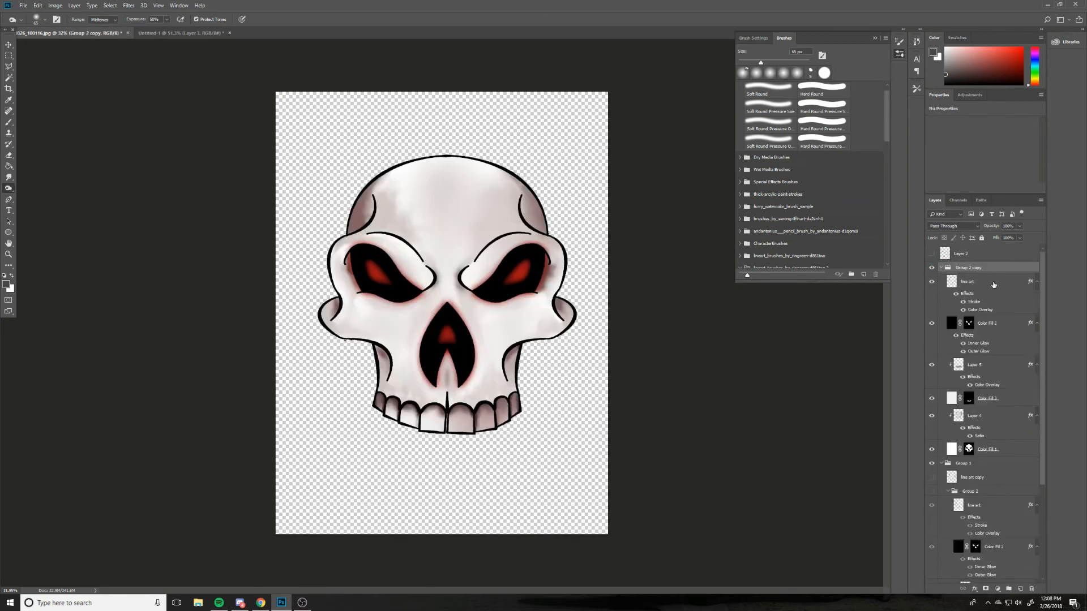
click(934, 267)
click(993, 284)
Step: Save the document as a Photoshop file named skull
click(23, 5)
click(59, 100)
text(skull)
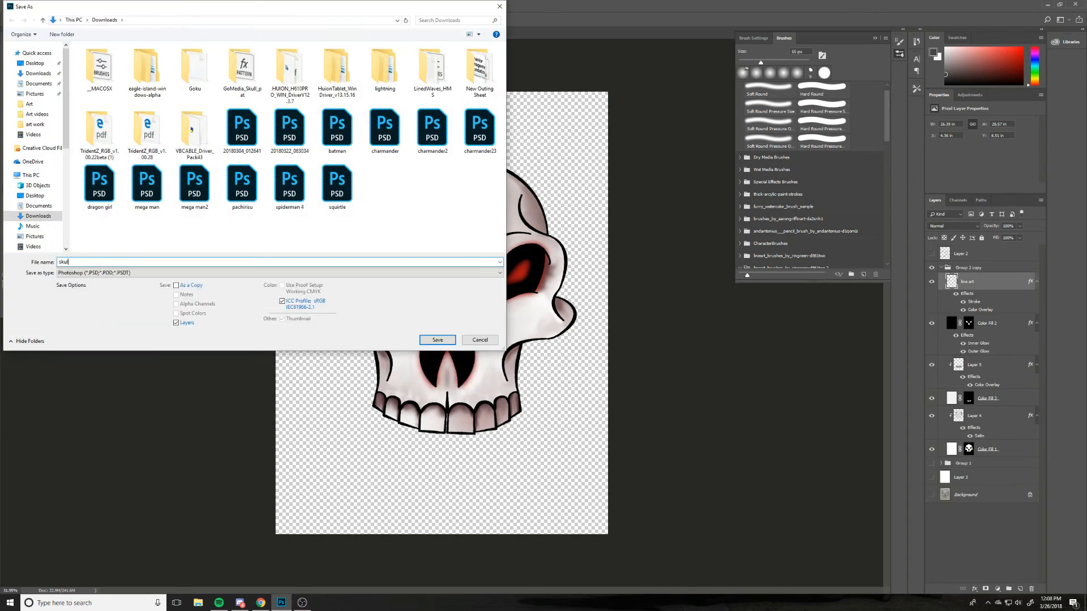
key(Return)
right_click(1015, 283)
ctrl+click(1015, 325)
shift+click(1015, 450)
right_click(1004, 435)
Step: Merge the line art layer with the Color Fill 2 layer in Group 2 copy
click(1014, 283)
click(1017, 325)
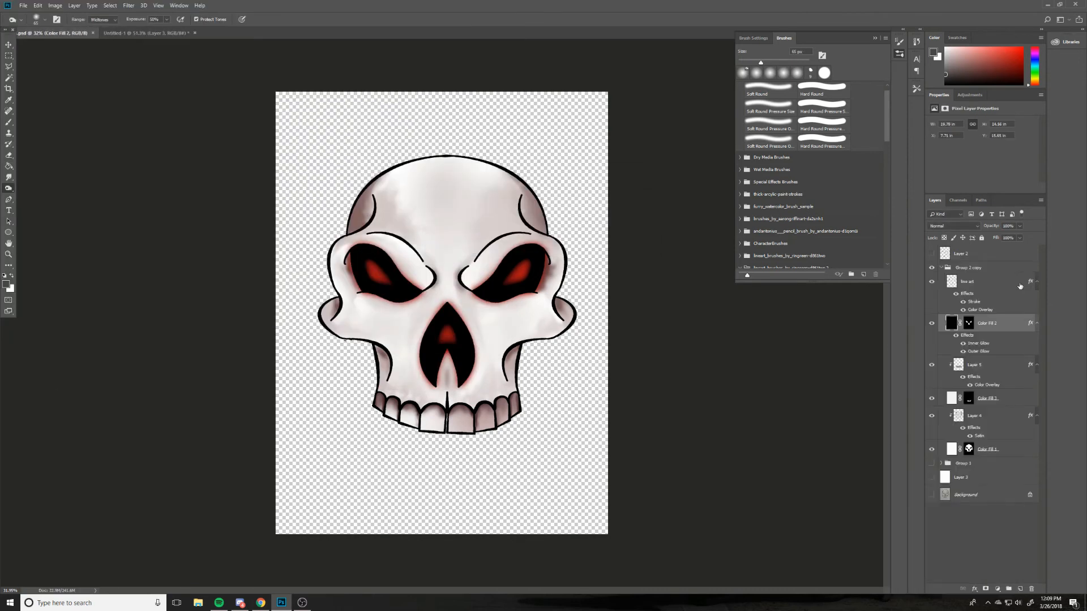
ctrl+click(1020, 285)
right_click(1019, 285)
click(956, 487)
Step: Merge the teeth shading and fill, Layer 4 and Color Fill 1 into the line art layer
click(1012, 302)
ctrl+click(1019, 334)
ctrl+click(1002, 284)
right_click(1000, 285)
click(937, 488)
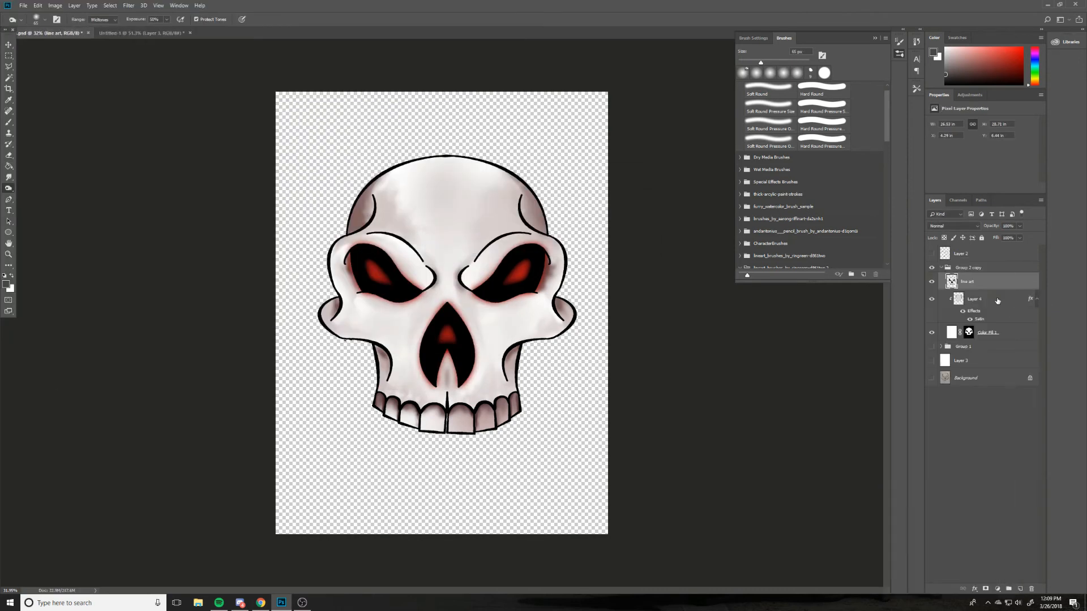
shift+click(1014, 333)
right_click(1019, 331)
click(951, 489)
Step: Enlarge the canvas to 100 inches in width and height
key(ctrl+alt+c)
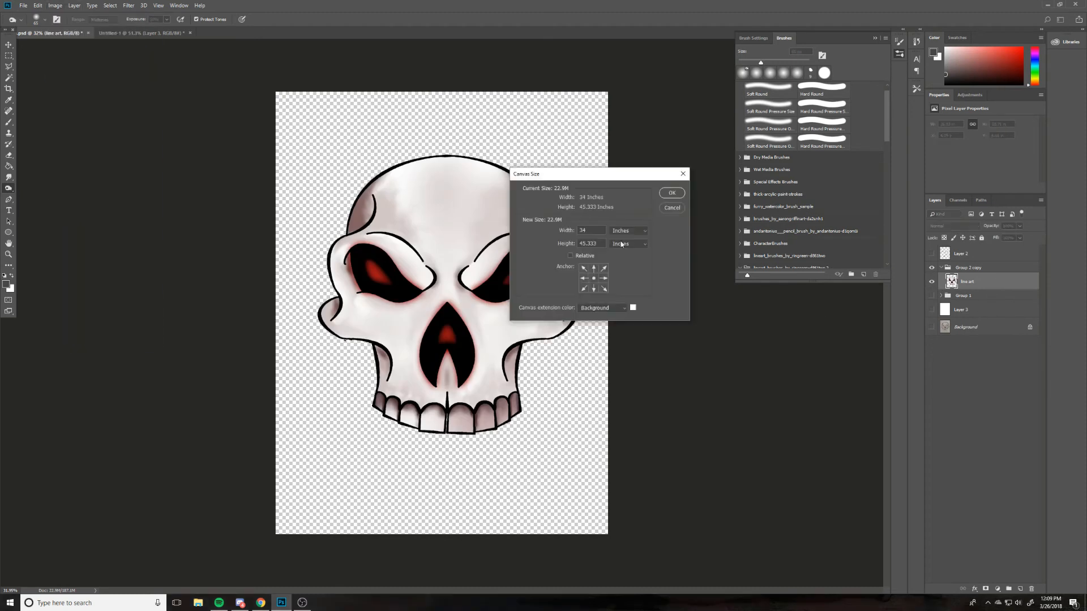
drag(592, 245, 571, 245)
text(100)
key(Return)
scroll(530, 345, down, 3)
key(ctrl+t)
drag(551, 203, 514, 168)
right_click(514, 169)
right_click(435, 184)
key(Return)
key(ctrl+z)
Step: Duplicate the merged skull layer and hide the original
right_click(1000, 284)
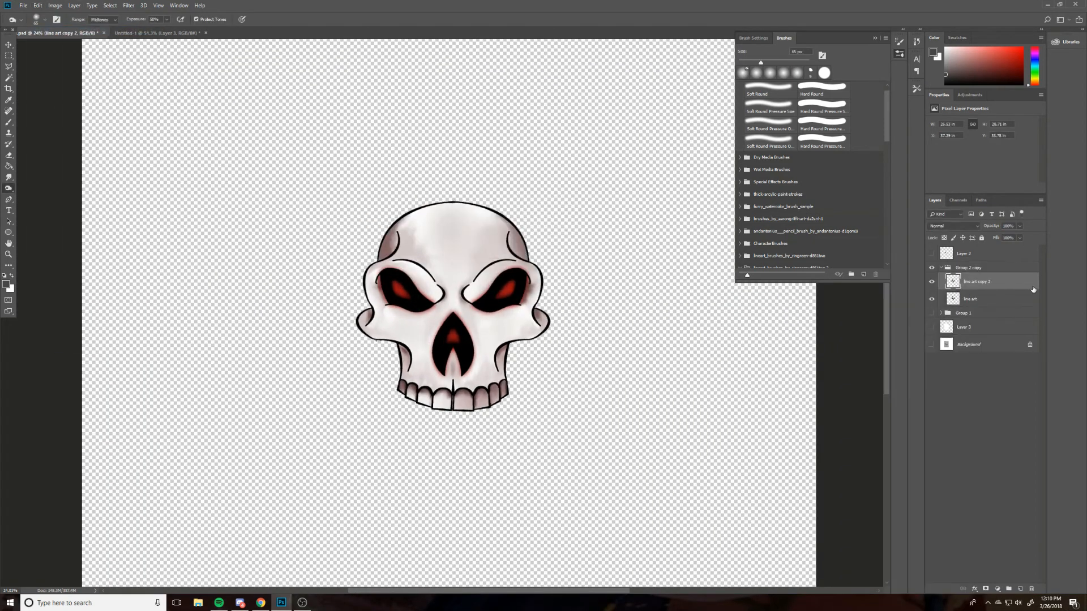
click(931, 299)
Step: Try a perspective distortion on the duplicated skull and step back from it
key(ctrl+t)
right_click(481, 274)
click(504, 318)
drag(550, 201, 473, 282)
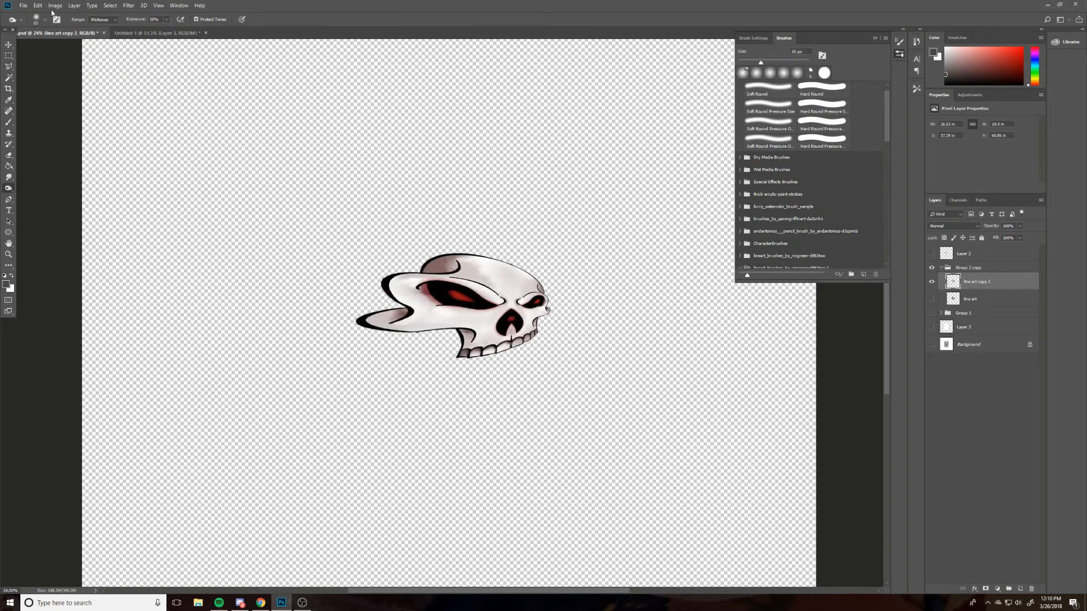
click(40, 7)
click(56, 34)
drag(549, 201, 606, 221)
key(Return)
Step: Warp the duplicated skull into a stretched shape with a tall cranium and long narrow jaw, and apply it
key(ctrl+t)
right_click(489, 262)
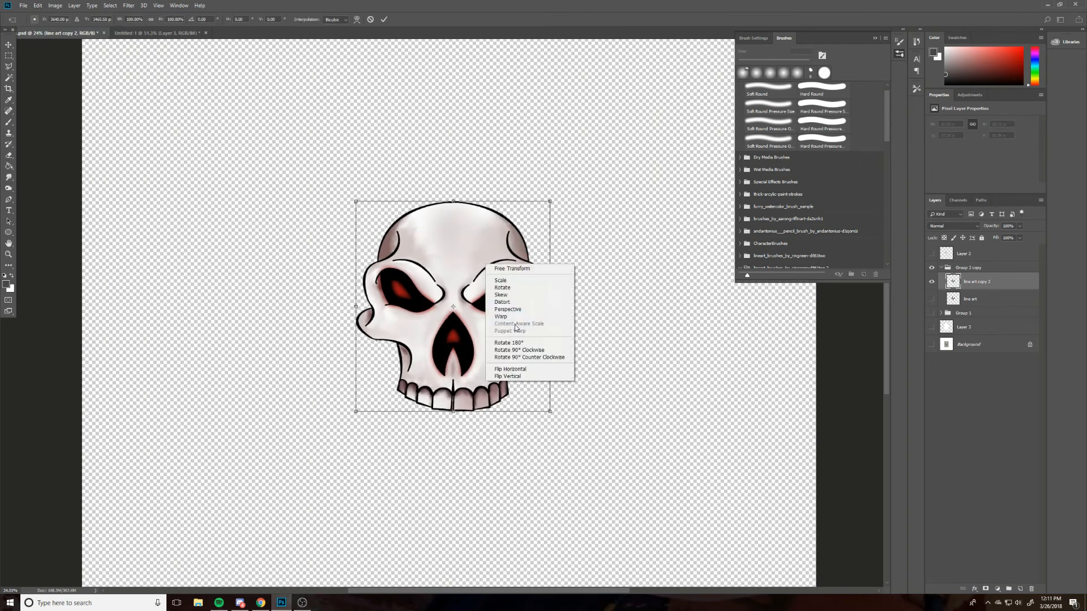
click(501, 318)
drag(485, 202, 540, 112)
drag(550, 412, 684, 516)
drag(416, 417, 578, 519)
drag(488, 418, 473, 536)
drag(550, 272, 599, 160)
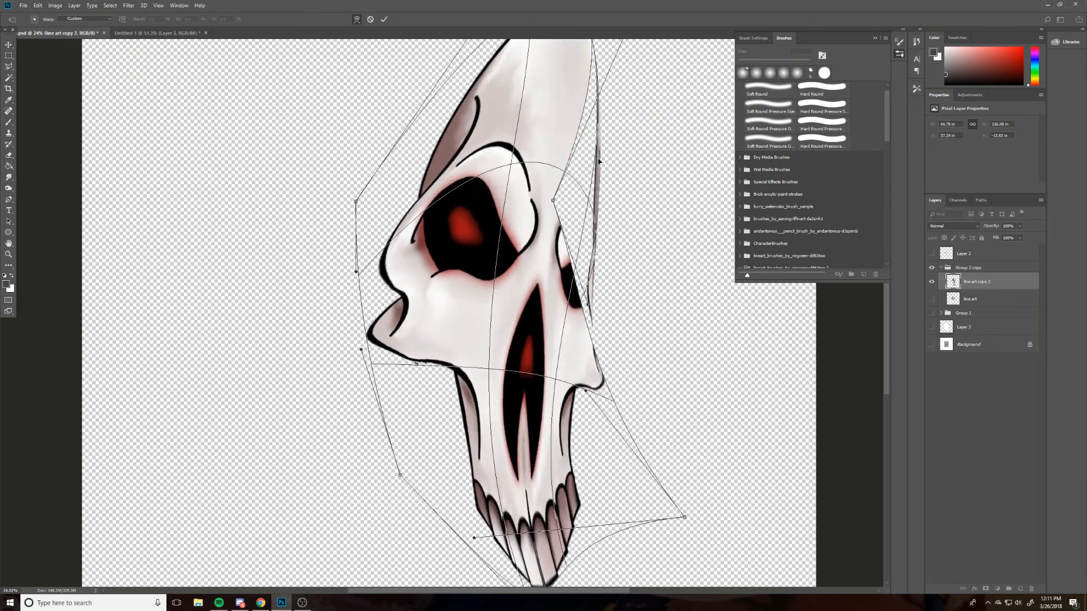
drag(356, 272, 260, 253)
drag(599, 160, 719, 238)
key(Return)
scroll(510, 226, down, 5)
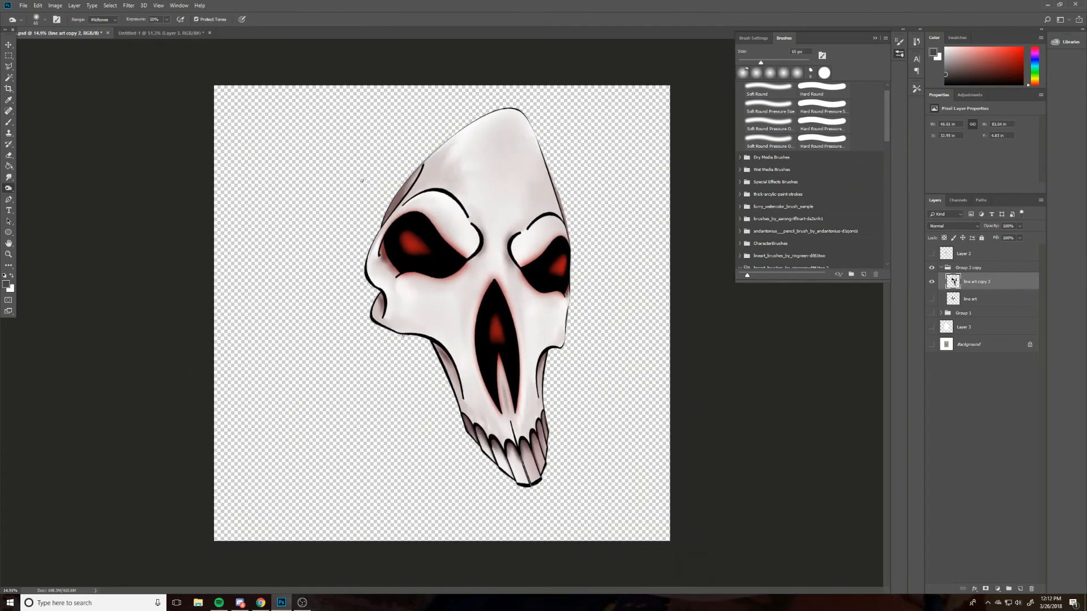
Step: Try moving the warped skull up and to the left, and step back to the unwarped version
key(v)
drag(513, 145, 410, 174)
click(37, 6)
click(47, 34)
Step: Place the skull copy on the canvas's left half and warp it with a taller, slanted cranium and longer jaw
drag(446, 286, 322, 287)
key(ctrl+t)
right_click(323, 286)
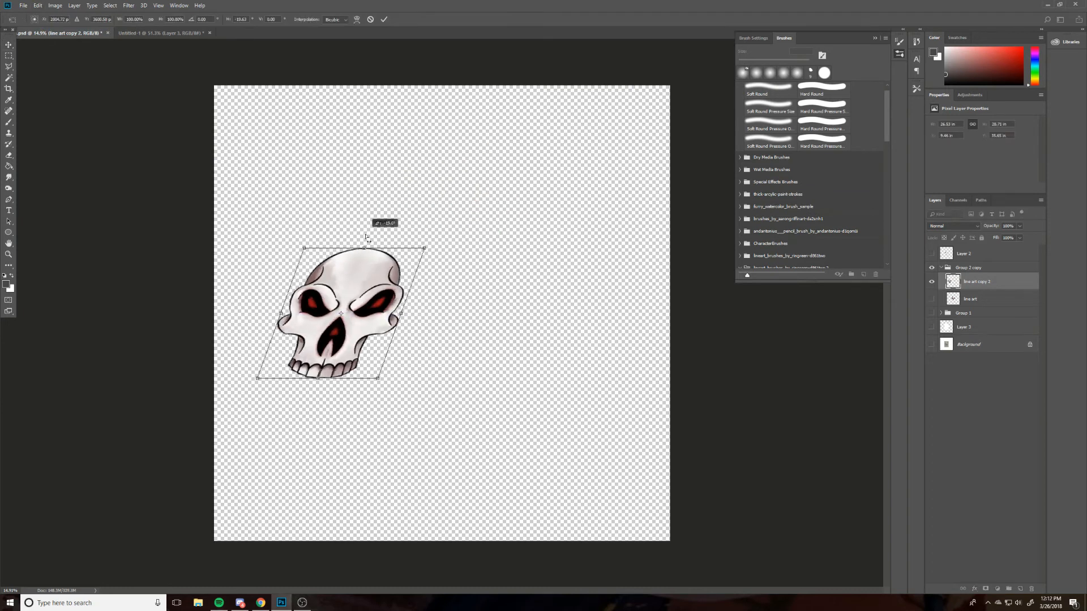
drag(333, 220, 331, 157)
drag(323, 365, 331, 486)
drag(380, 248, 429, 232)
drag(345, 164, 376, 142)
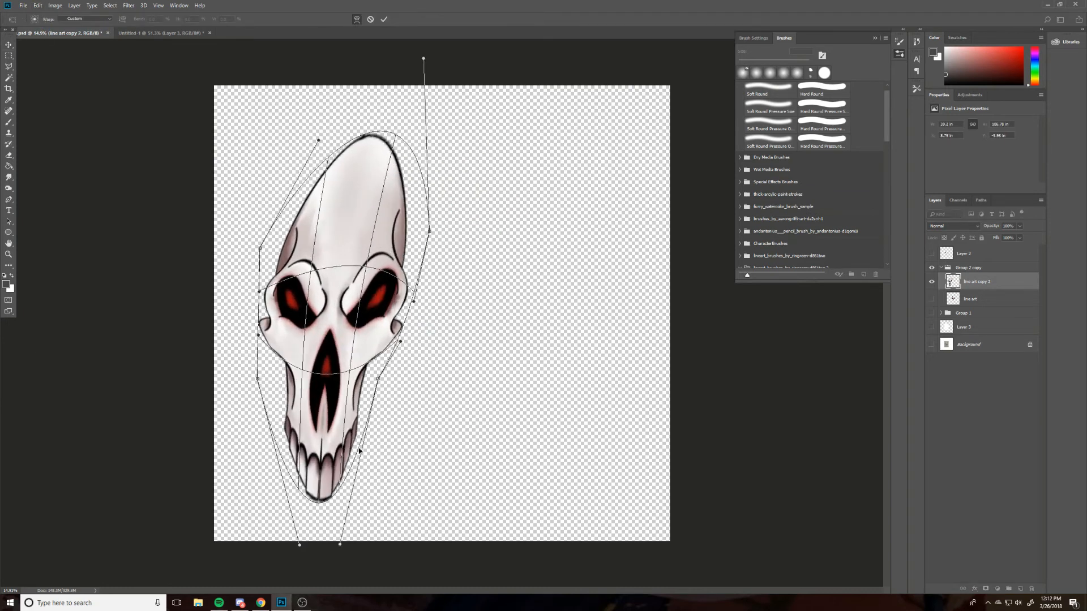
Step: Stretch the warp further by lengthening the jaw, pulling the left side outward and drawing the right side inward
drag(328, 475, 334, 521)
drag(404, 355, 379, 350)
drag(414, 302, 385, 295)
drag(259, 292, 228, 285)
drag(260, 248, 226, 197)
drag(258, 335, 231, 340)
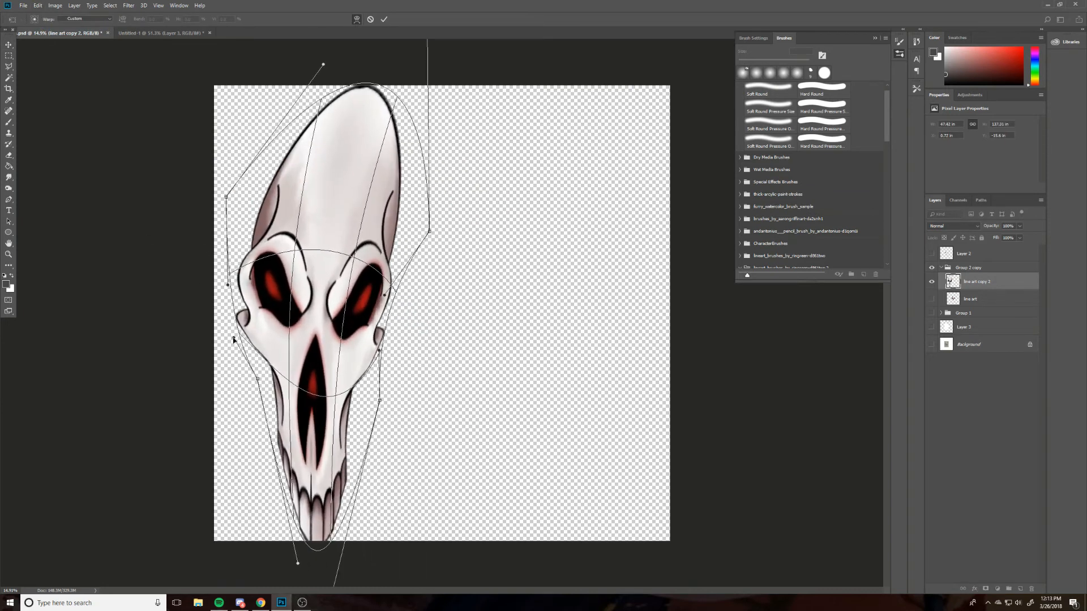
drag(334, 509, 332, 493)
Step: Bend the warped skull into a crescent curving toward the canvas's right side
scroll(362, 556, down, 2)
drag(517, 128, 492, 117)
drag(394, 298, 409, 298)
drag(349, 501, 351, 502)
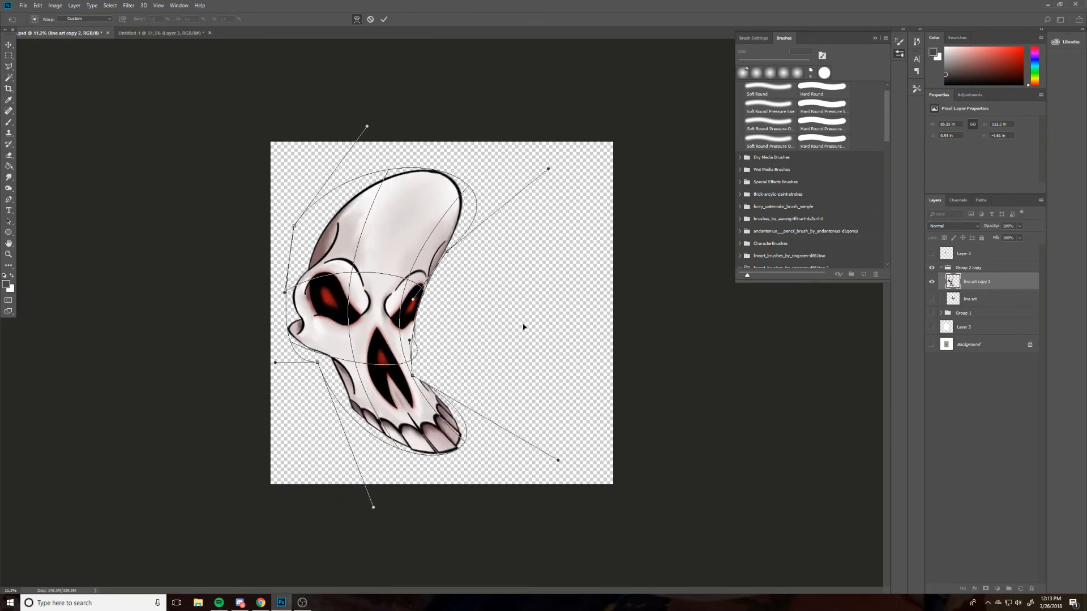
Step: Reshape the warp into a tall slanted cranium above a short rounded jaw, apply it and undo it
drag(362, 334, 347, 349)
drag(352, 141, 389, 77)
drag(541, 475, 626, 531)
drag(356, 521, 262, 481)
drag(626, 532, 408, 417)
click(129, 5)
key(Return)
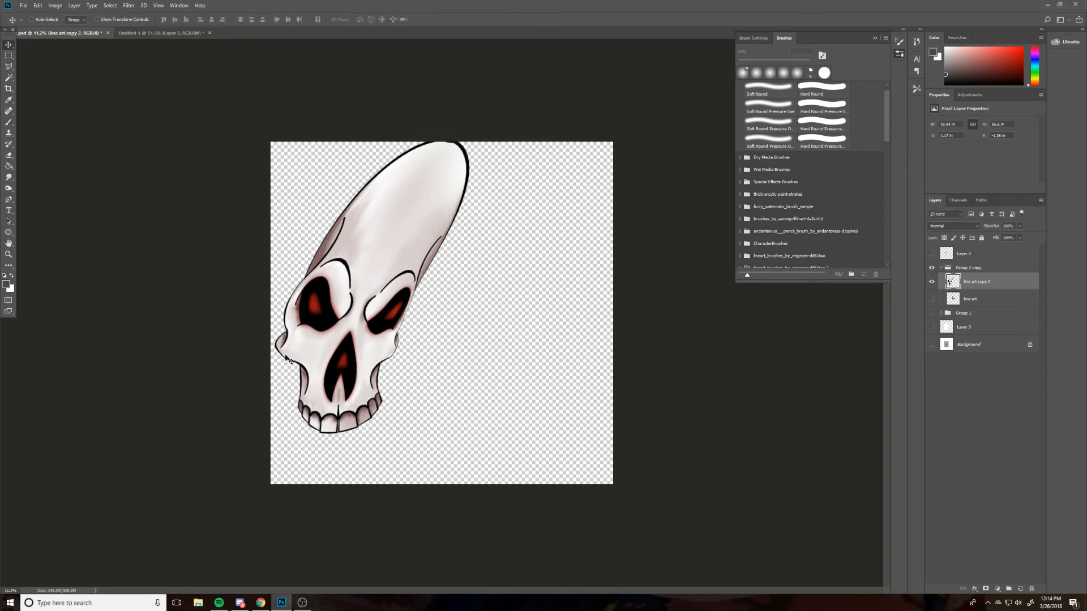
key(ctrl+z)
Step: Move the skull copy to the upper middle of the canvas and show the original skull layer
scroll(490, 317, up, 7)
scroll(194, 221, down, 4)
drag(458, 329, 448, 307)
click(931, 299)
drag(472, 342, 477, 306)
Step: Flip the original skull vertically and place it directly beneath the upright copy, teeth facing teeth
click(979, 299)
drag(281, 484, 272, 475)
drag(442, 340, 442, 399)
key(Return)
Step: Create a new layer filled with dark grey and place it beneath the two skull layers
key(ctrl+shift+n)
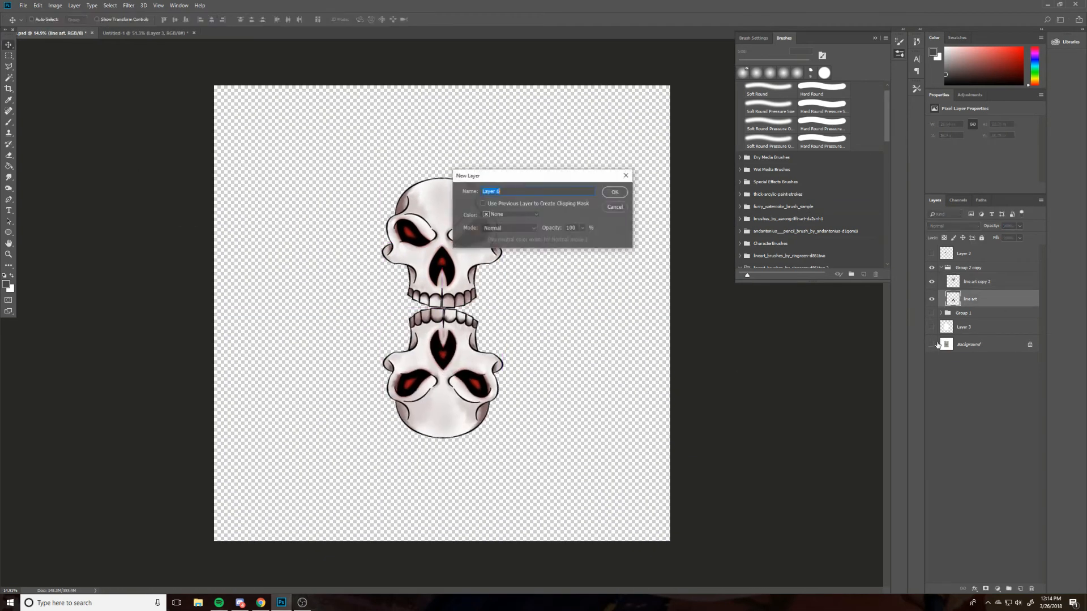
key(Return)
click(8, 166)
click(566, 278)
drag(1016, 304, 996, 327)
Step: Choose a large flame brush from the vlam brushes and add a new layer above the dark grey fill
click(754, 38)
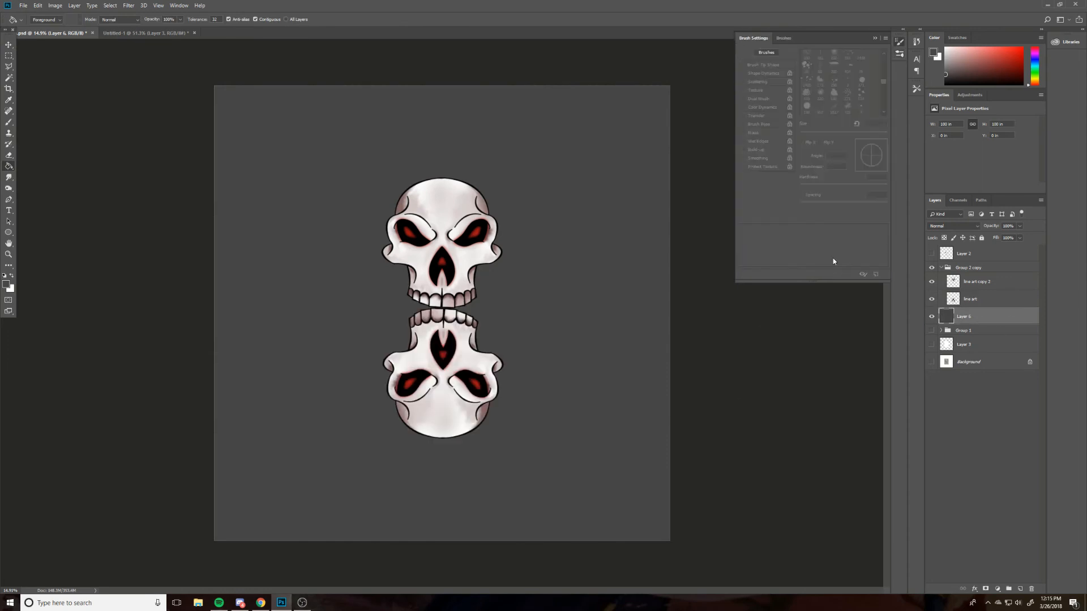
click(784, 38)
click(8, 123)
scroll(804, 227, down, 15)
click(782, 262)
scroll(782, 238, up, 5)
key(ctrl+shift+n)
key(Return)
click(823, 196)
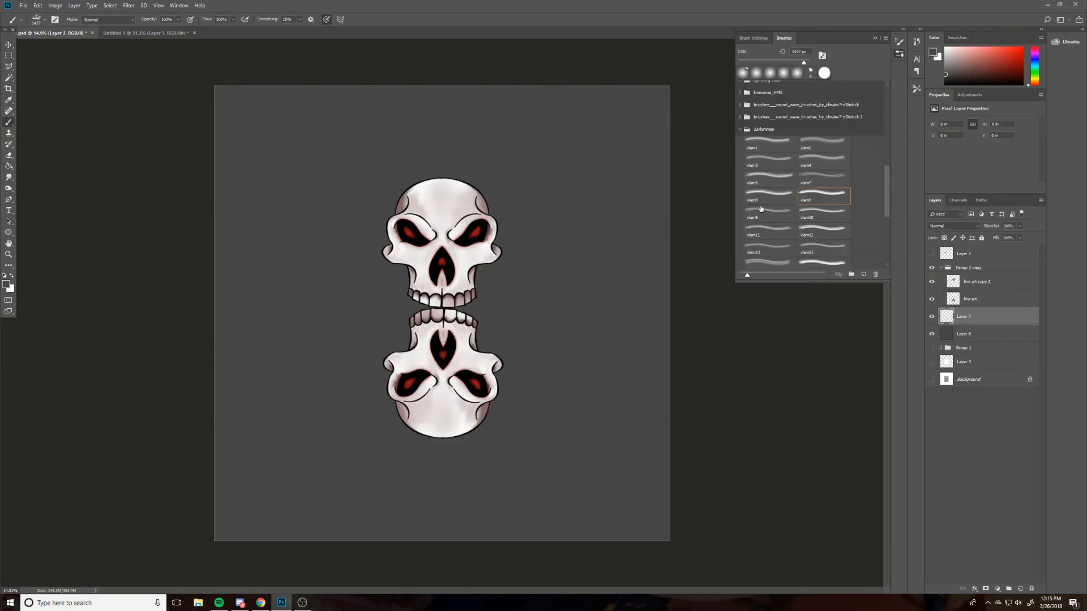
Step: Stamp a black flame about 57 inches wide to the left of the upright skull on the new layer
click(37, 6)
click(54, 32)
click(292, 267)
key(ctrl+t)
drag(338, 236, 510, 85)
drag(448, 175, 388, 199)
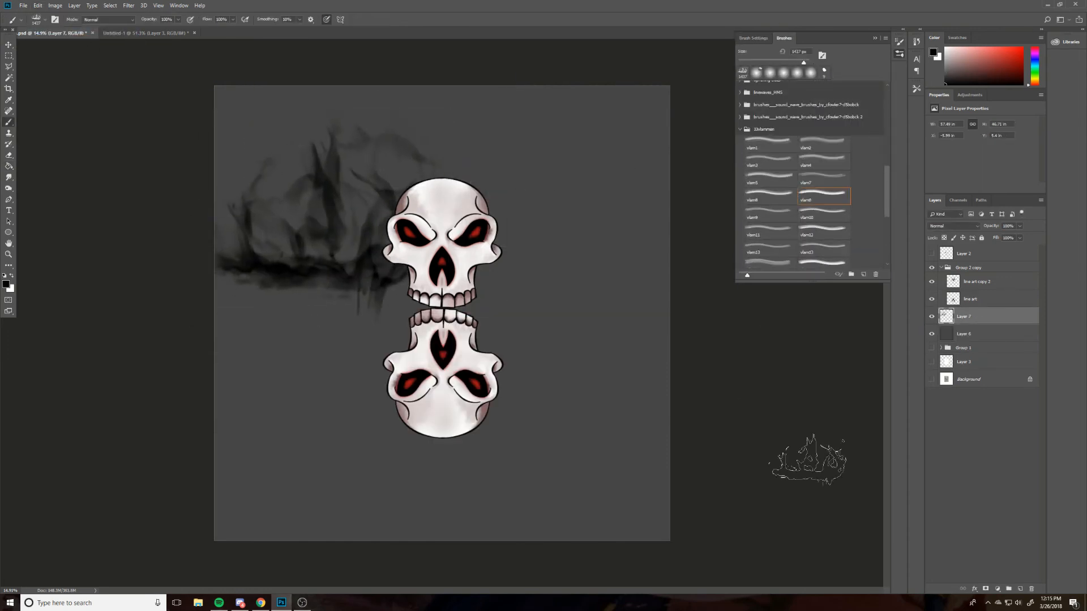
Step: Add a dark red Color Overlay and an Outer Glow to the flame layer
double_click(998, 324)
click(766, 346)
click(953, 260)
click(755, 384)
click(852, 317)
click(757, 379)
click(771, 379)
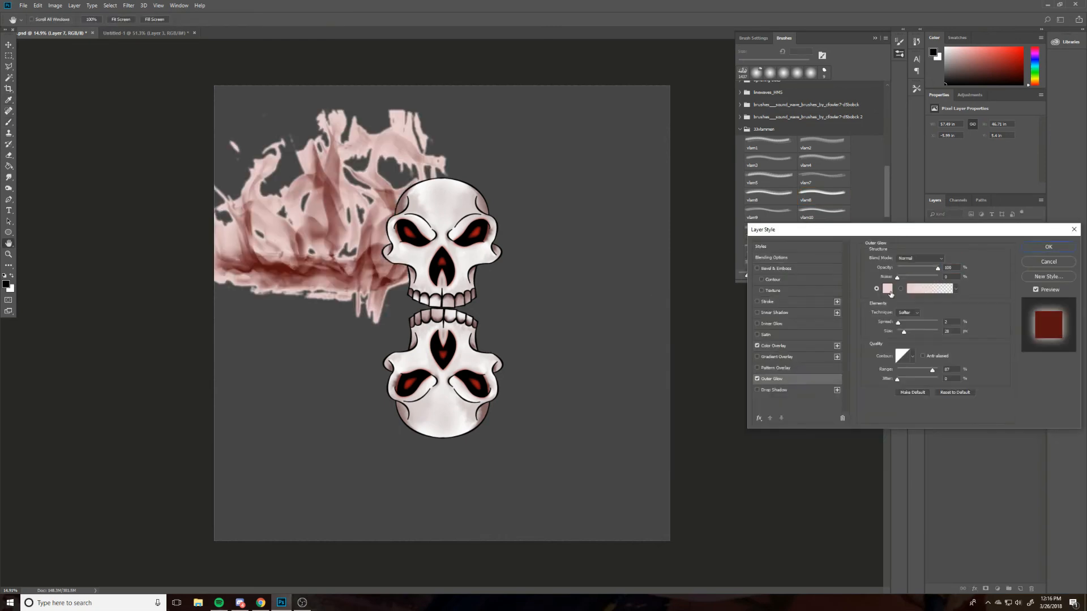
Step: Make the flame's outer glow red, increase its range and size, and reduce its spread
click(887, 290)
click(776, 415)
click(776, 432)
click(749, 374)
click(851, 317)
drag(933, 371, 940, 372)
drag(899, 324, 896, 324)
drag(904, 333, 920, 337)
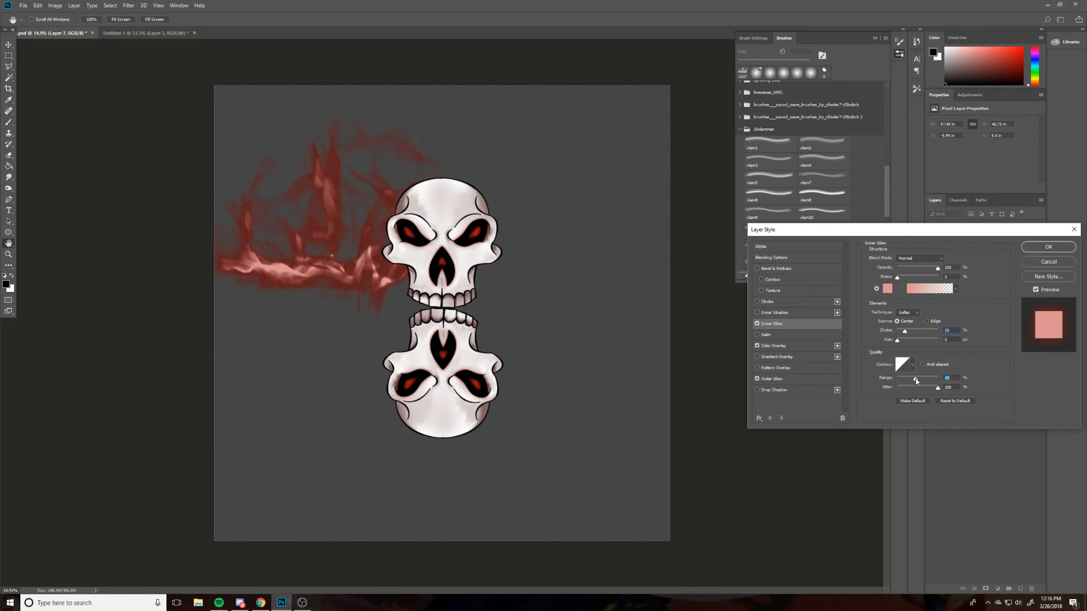
Step: Change the flame's Color Overlay to dark purple and apply the layer style
click(773, 345)
click(953, 259)
click(776, 358)
click(852, 318)
click(1049, 247)
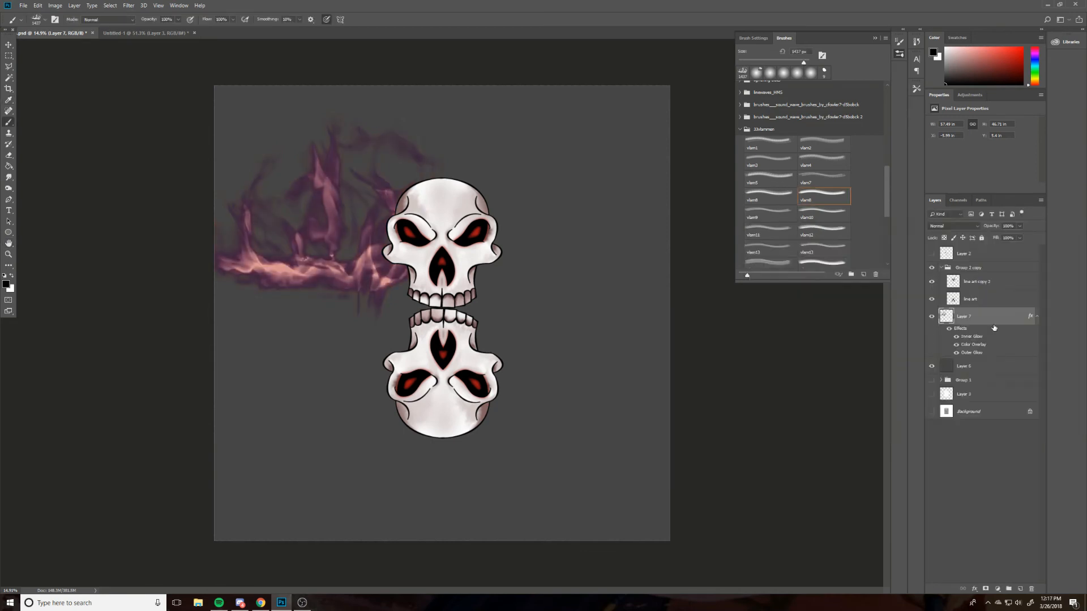
Step: Duplicate the flame layer, flip the copy horizontally and place it on the other side of the skull
right_click(987, 316)
click(917, 304)
key(v)
drag(340, 255, 610, 273)
key(ctrl+t)
right_click(651, 249)
click(679, 380)
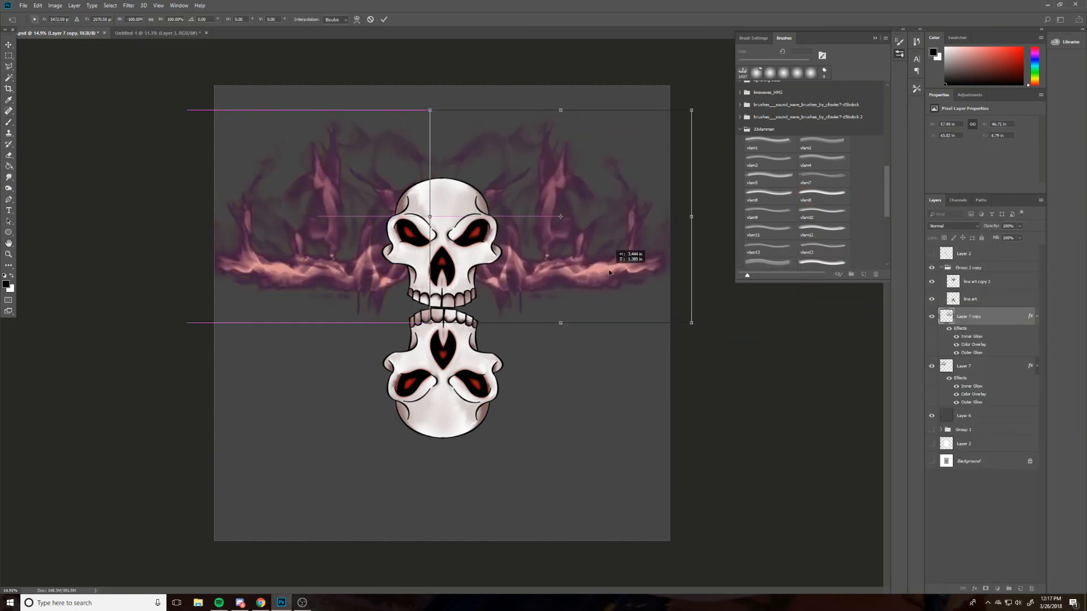
Step: Align the upside-down skull horizontally with the upright skull above it
click(1000, 300)
mouse_move(447, 243)
mouse_down()
mouse_move(434, 244)
mouse_move(450, 258)
mouse_move(435, 250)
mouse_up()
click(999, 316)
click(997, 299)
click(997, 283)
key(ctrl+z)
click(1013, 301)
drag(430, 368, 442, 368)
Step: Merge the two flame layers and place a vertically flipped duplicate beneath the original flames
click(1007, 318)
right_click(1012, 301)
click(926, 304)
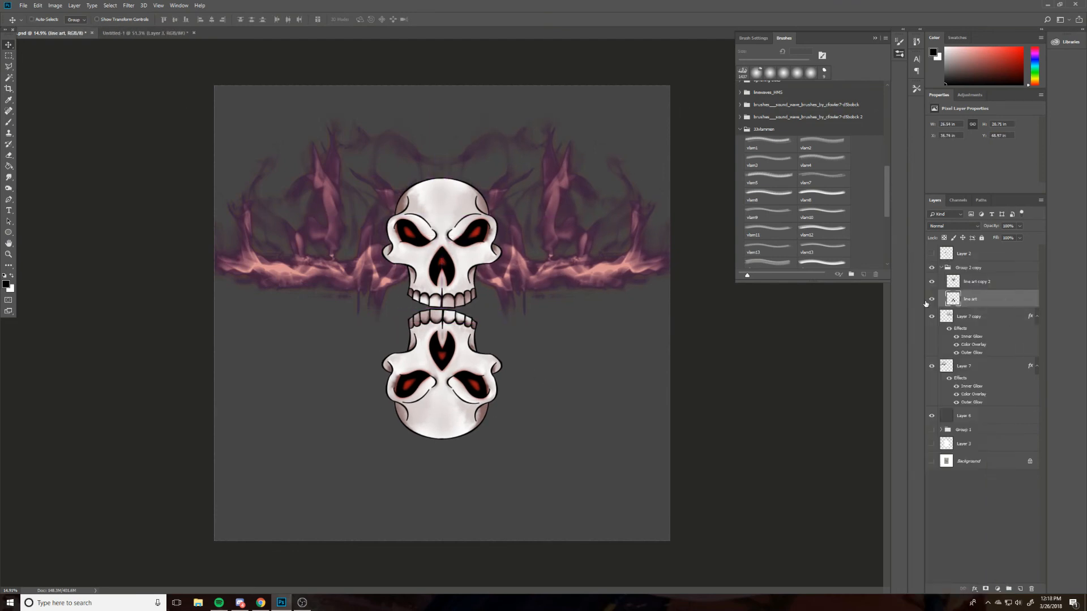
right_click(1001, 316)
click(943, 304)
drag(294, 197, 294, 311)
key(ctrl+t)
right_click(390, 328)
click(419, 468)
drag(551, 348, 562, 405)
key(Return)
Step: Apply a black Color Overlay at 100% opacity to the dark grey background layer
double_click(991, 354)
click(789, 346)
click(953, 259)
click(660, 426)
click(859, 314)
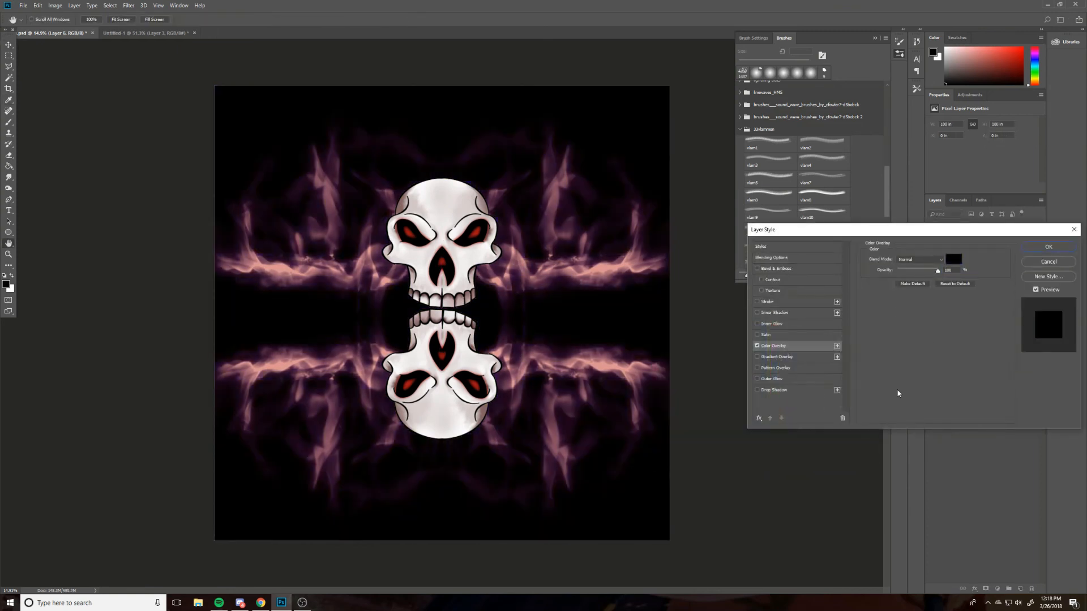
click(1048, 245)
Step: Set the upside-down skull layer to Lighten blend mode with 46% opacity
double_click(1013, 301)
drag(928, 254, 924, 281)
scroll(922, 309, down, 7)
drag(931, 320, 910, 336)
click(1026, 299)
Step: Set the lower flames layer's blend mode to Lighten
double_click(1016, 321)
scroll(918, 310, down, 7)
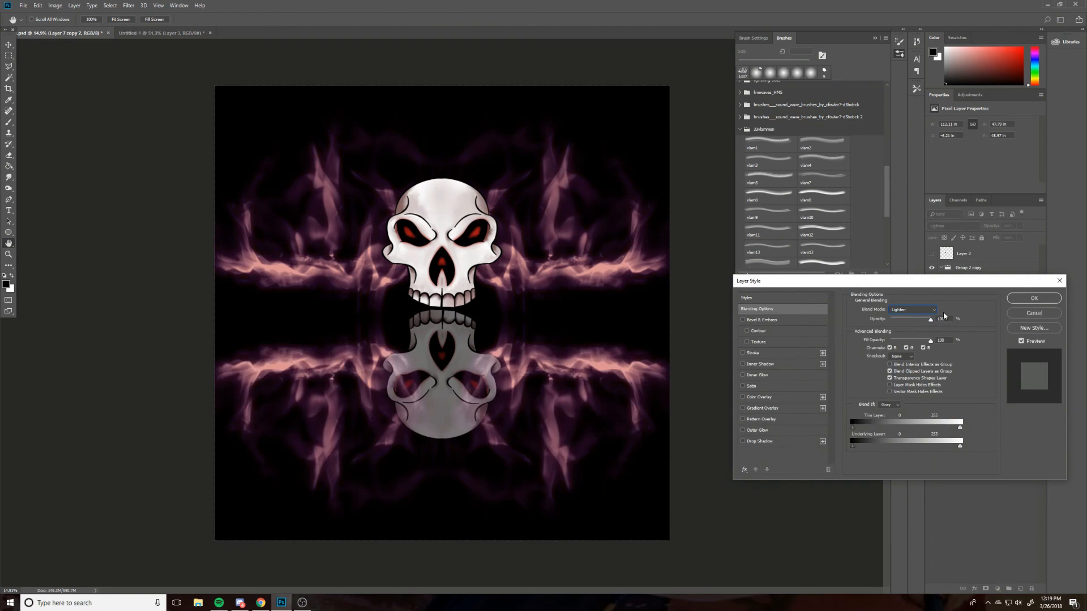
click(1023, 300)
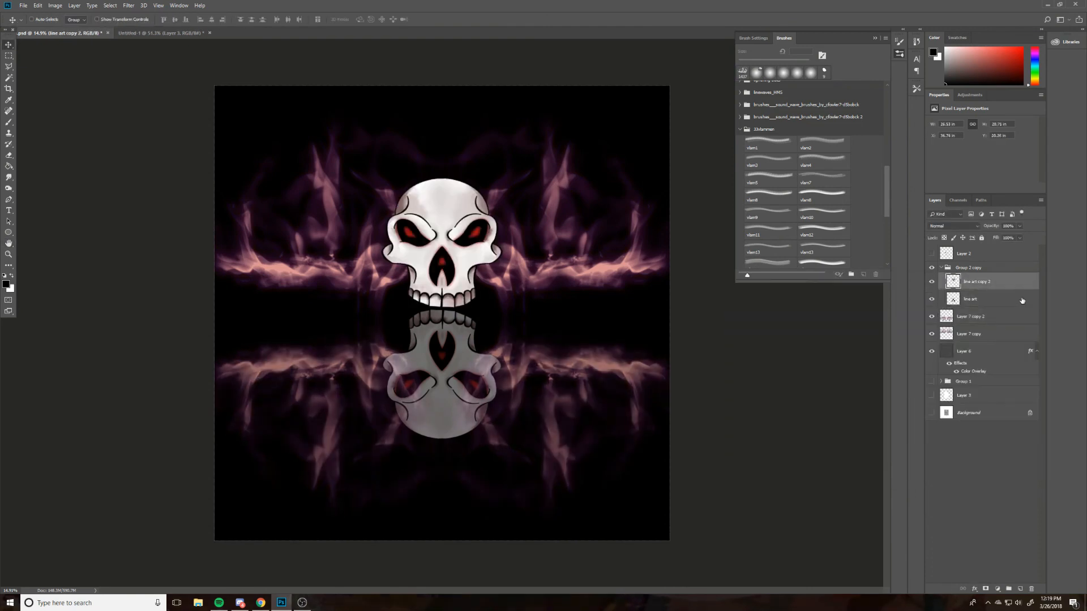
Step: Show the rulers and enlarge the upright skull and its reflection to about 34 inches wide each
key(ctrl+r)
key(ctrl+t)
drag(387, 232, 368, 234)
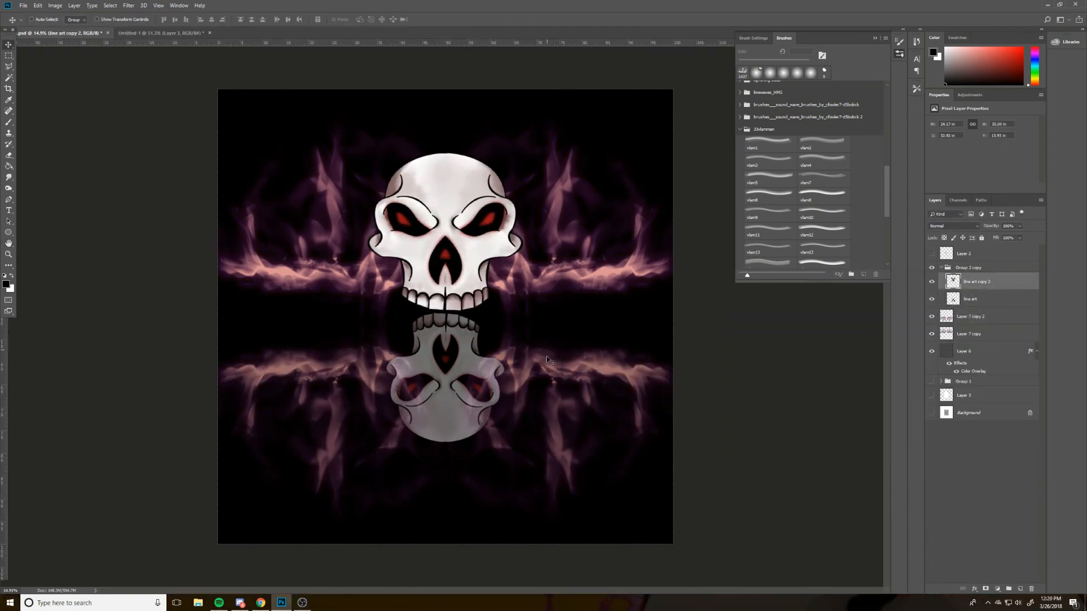
key(ctrl+t)
drag(388, 389, 375, 394)
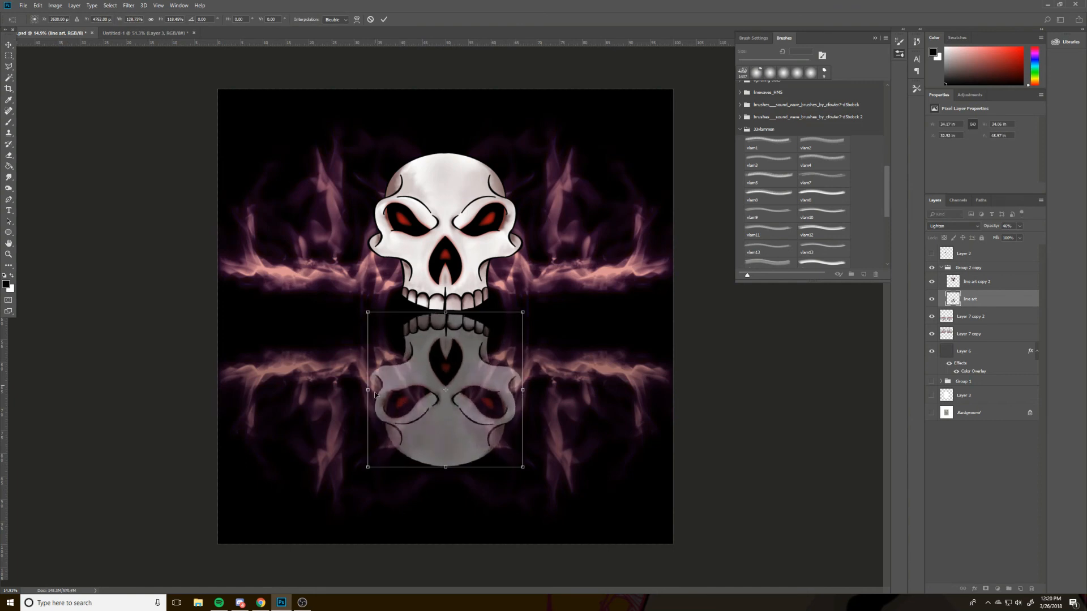
double_click(1023, 315)
click(751, 376)
click(1033, 313)
double_click(987, 335)
click(746, 375)
click(746, 374)
click(1033, 313)
click(932, 335)
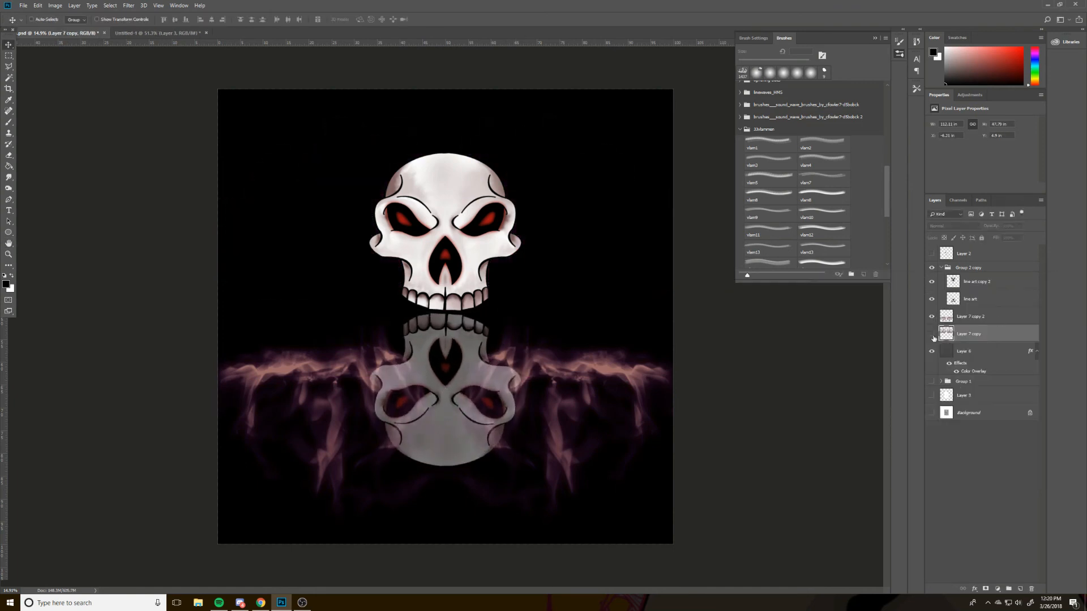
click(933, 336)
Step: Add a bright red Color Overlay in Normal mode at 100% opacity to the upper flames layer
double_click(1012, 338)
click(743, 397)
click(758, 396)
click(939, 310)
click(754, 339)
click(852, 318)
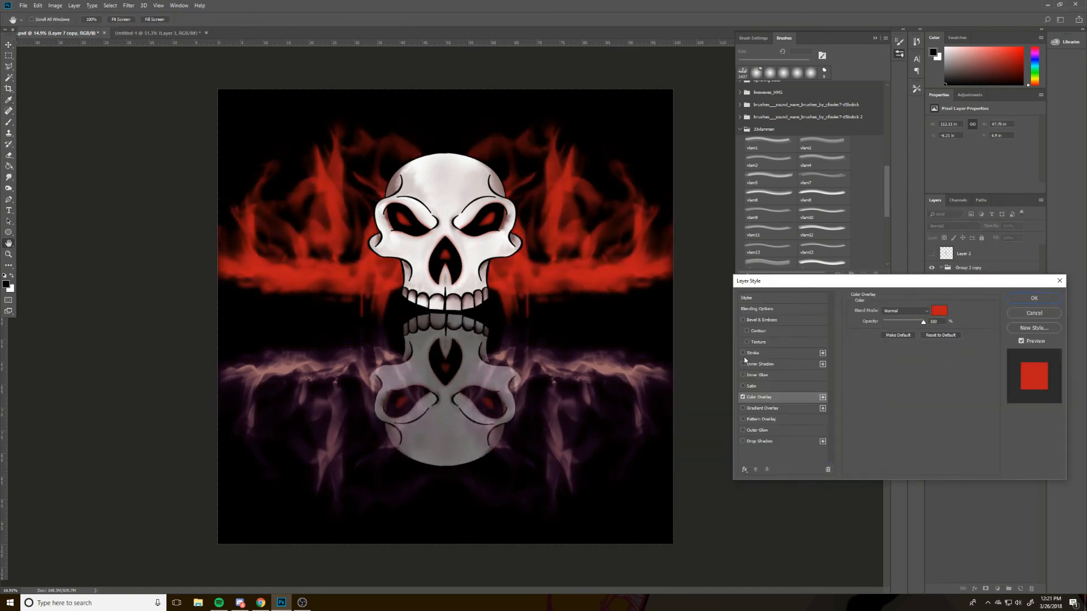
Step: Add an Inner Glow and a red Outer Glow with reduced range to the upper flames layer and apply the styles
click(746, 374)
click(757, 430)
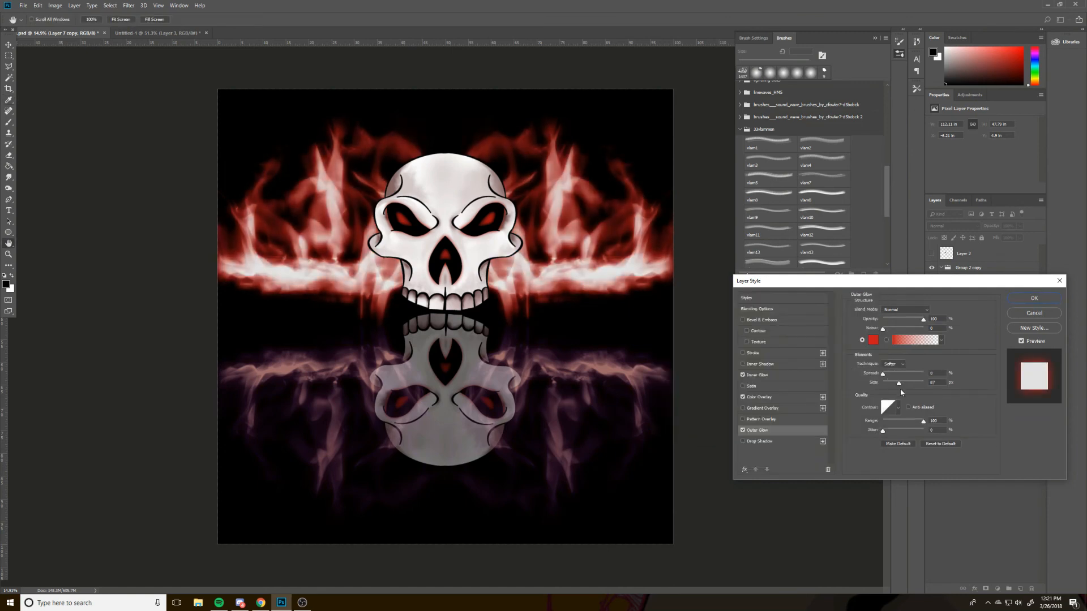
drag(923, 422, 906, 422)
click(1033, 299)
drag(997, 282, 1003, 326)
drag(1008, 317, 1002, 292)
double_click(1006, 365)
click(1034, 312)
Step: Try Screen and other blend modes on the upright skull layer, ending on Normal
scroll(953, 230, down, 8)
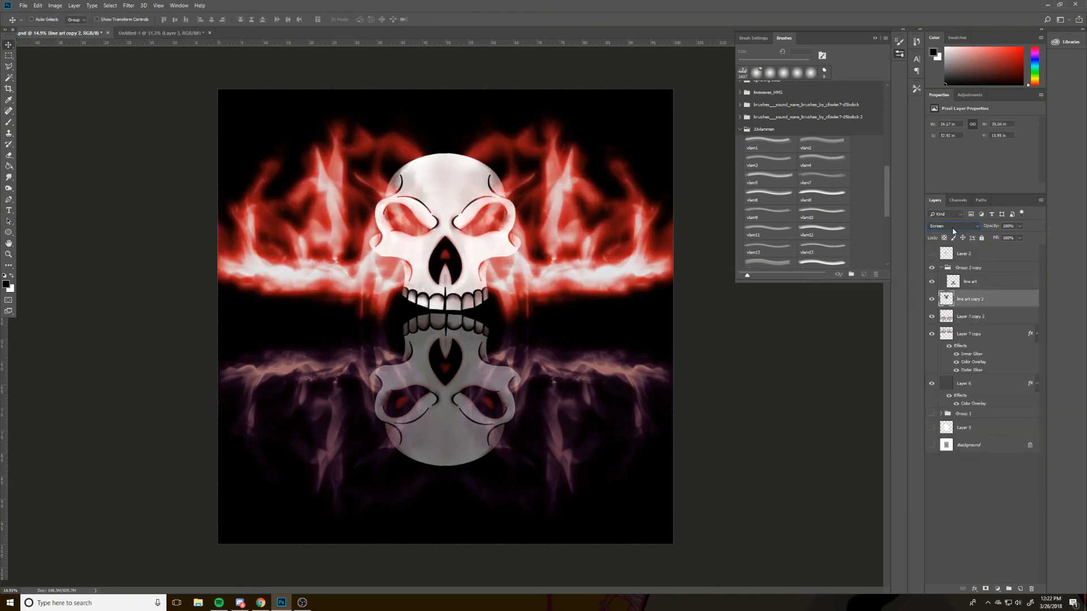
scroll(954, 230, down, 3)
scroll(953, 230, down, 8)
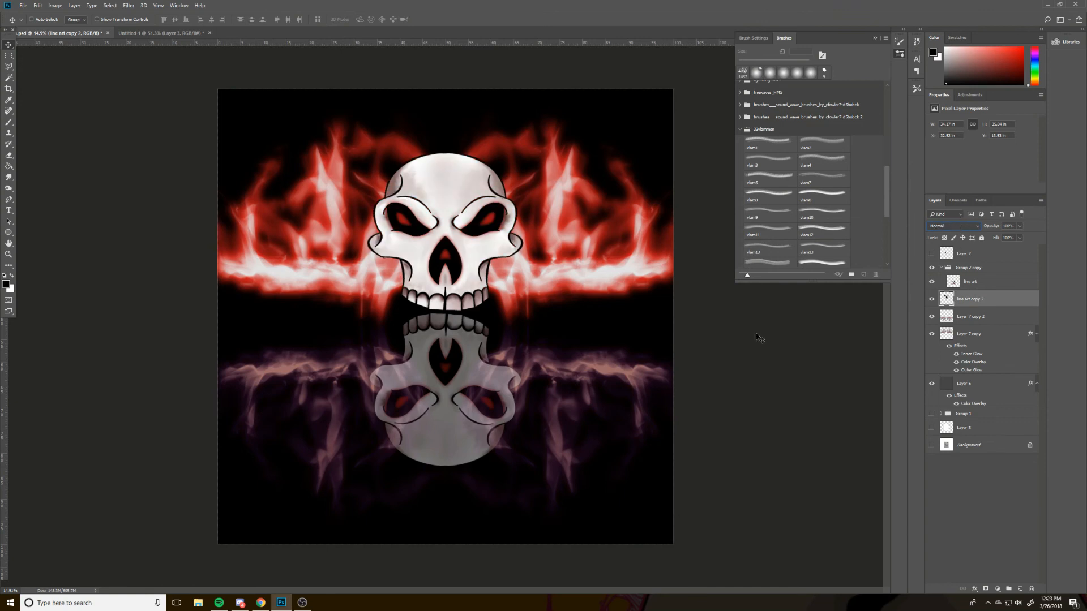
Step: Save the artwork under the file name skulls2 in Photoshop format
key(ctrl+shift+s)
key(Return)
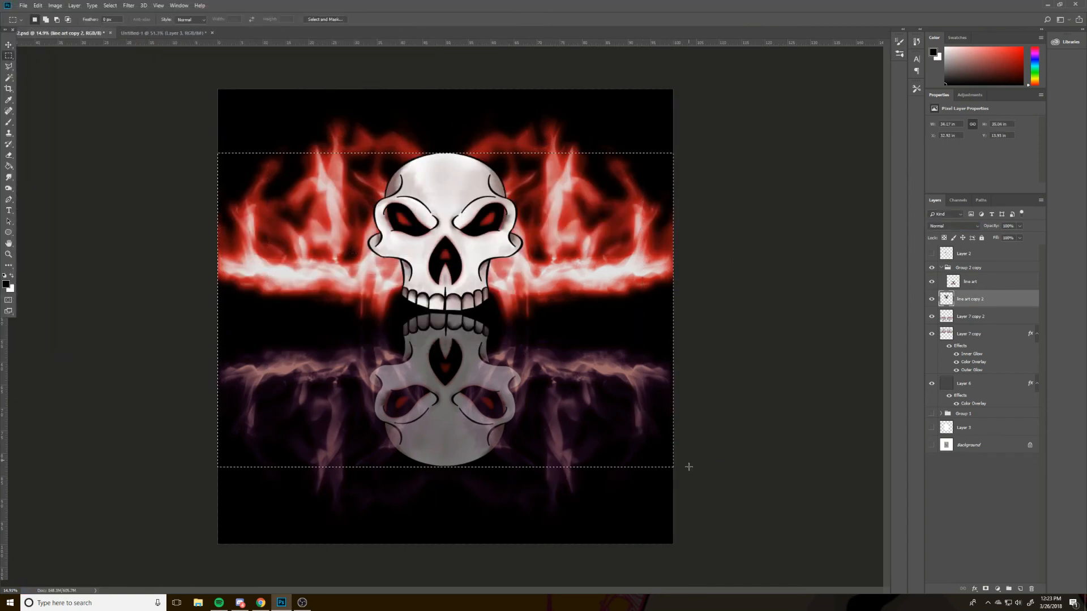
Step: Crop the canvas to the full-width band from the upright skull's crown to the reflection's lowest edge and clear the selection
click(55, 6)
click(64, 95)
right_click(596, 250)
click(609, 255)
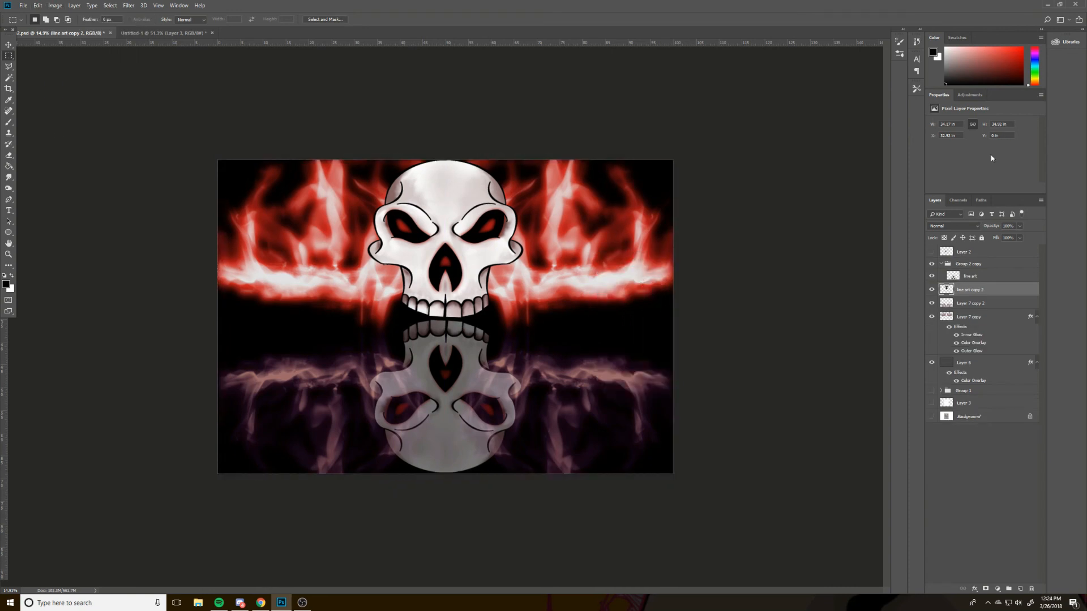
Step: Add a Hue/Saturation adjustment layer with hue -129 and saturation +7 to turn the red flames blue
click(944, 125)
mouse_move(983, 153)
mouse_down()
mouse_move(957, 175)
mouse_move(1005, 154)
mouse_move(994, 155)
mouse_up()
drag(982, 171, 942, 155)
drag(957, 170, 985, 171)
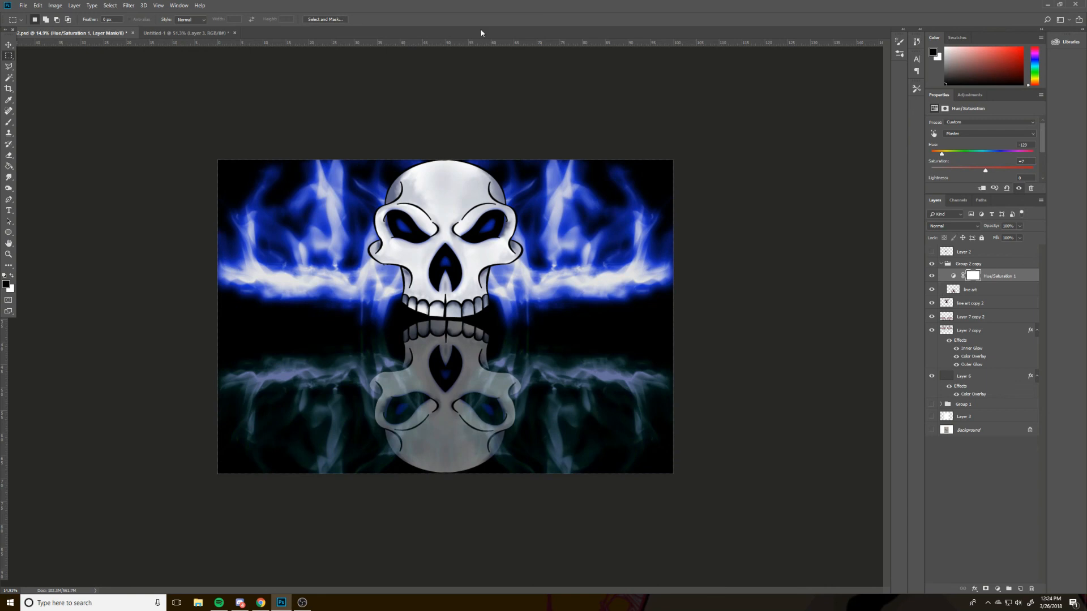
Step: Save the cropped blue-flame skull artwork to the Pictures folder
click(23, 6)
click(34, 100)
click(34, 94)
click(438, 340)
click(640, 189)
click(23, 5)
click(23, 6)
click(34, 101)
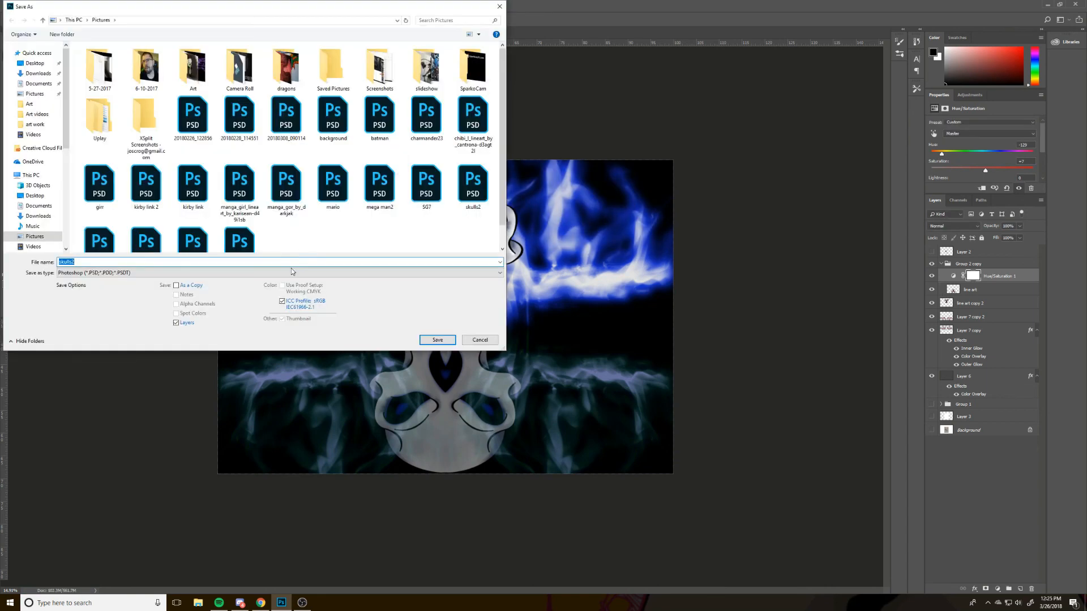
key(Escape)
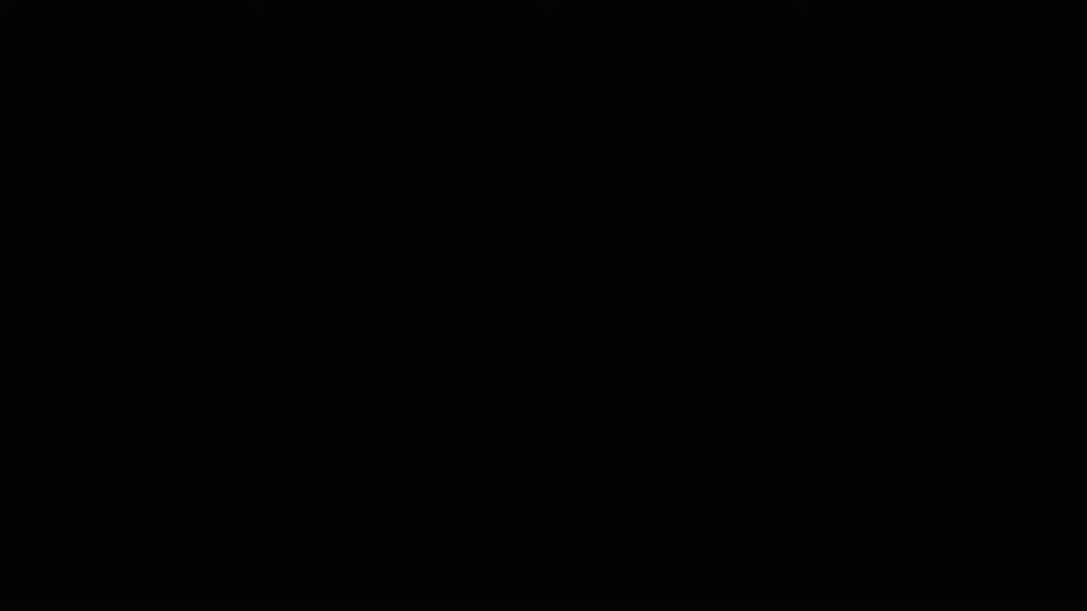